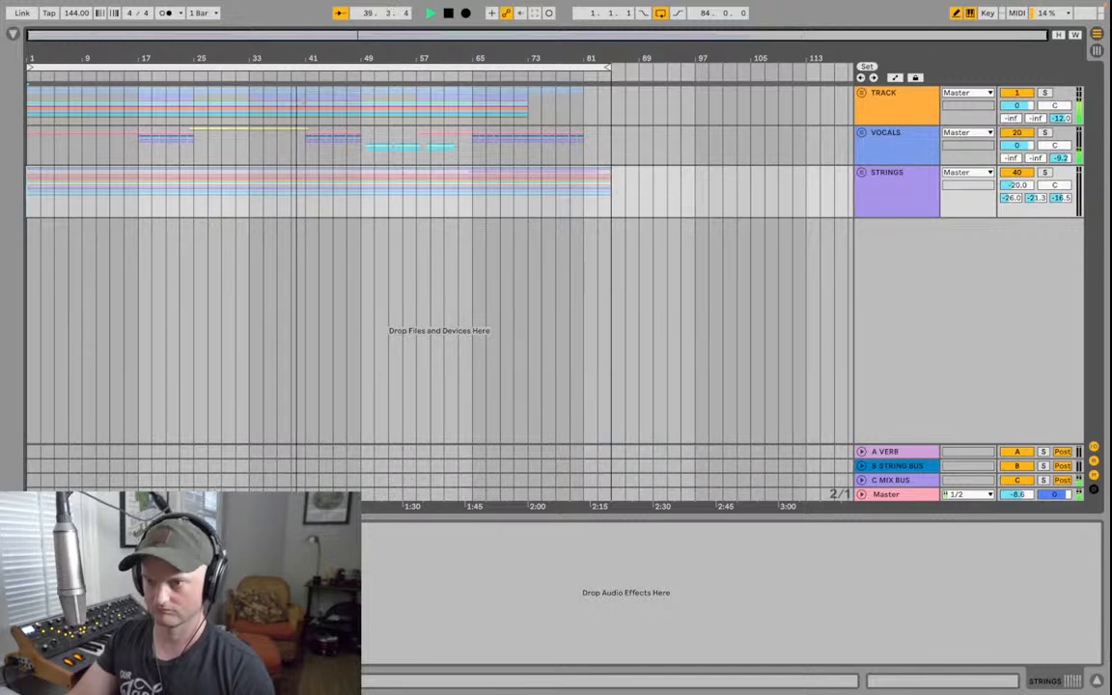
- Switch to Chrome, open the live stream "SDA OUT TOMORROW (production tutorial)" on YouTube and copy its URL
mouse_move(224, 5)
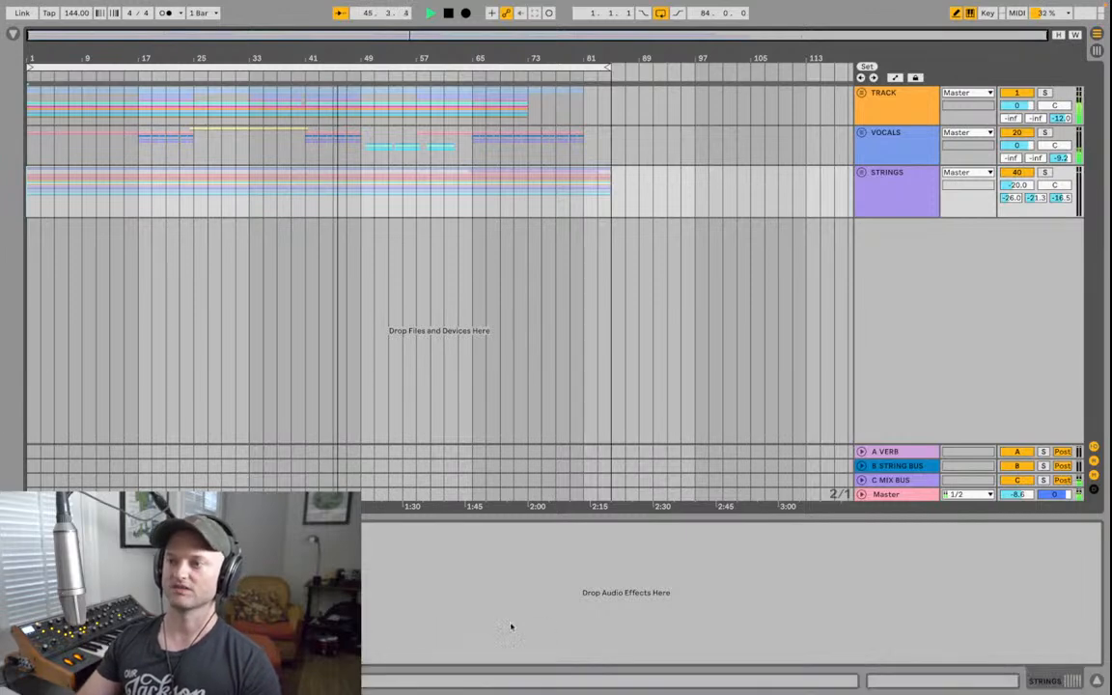
mouse_move(664, 669)
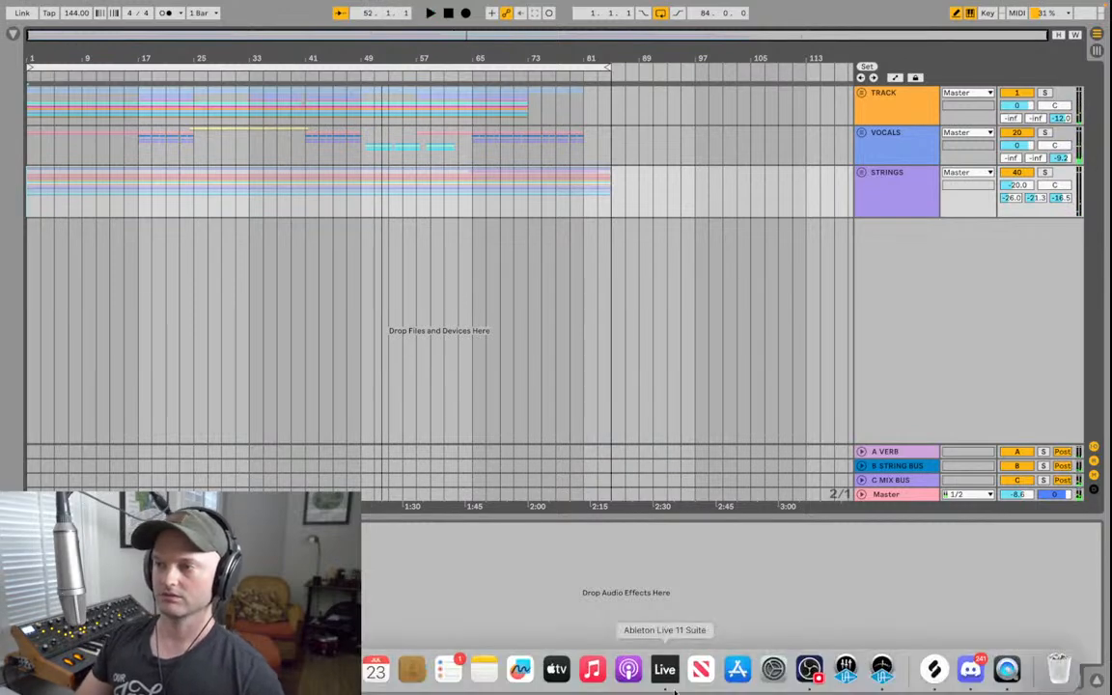
mouse_move(412, 687)
click(159, 669)
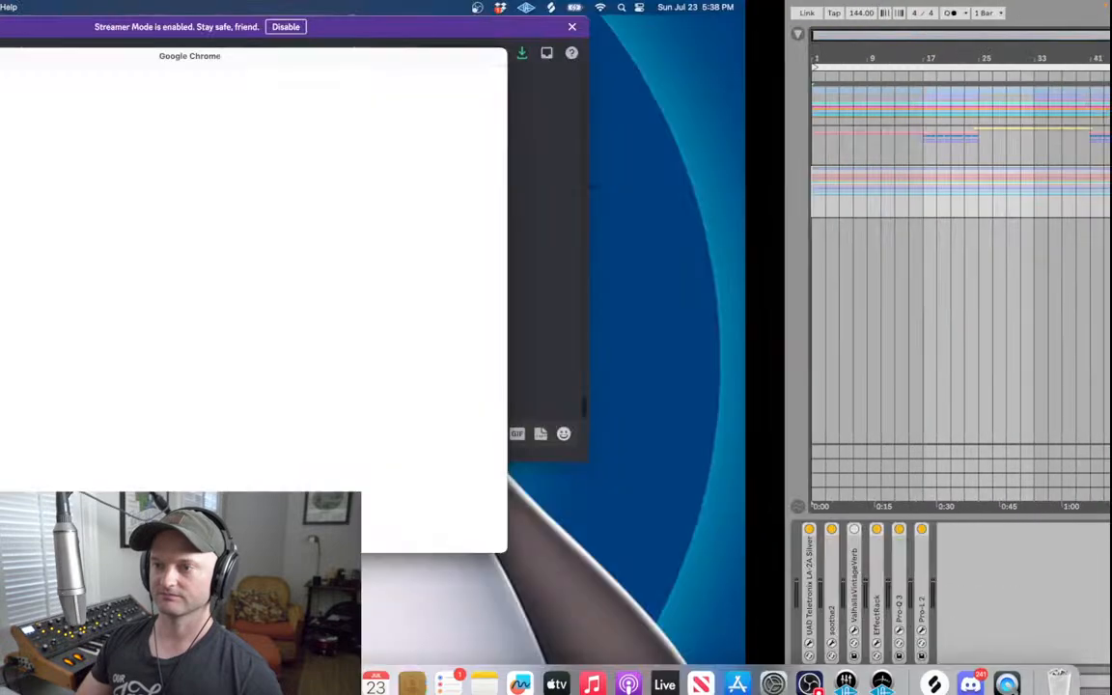
click(453, 361)
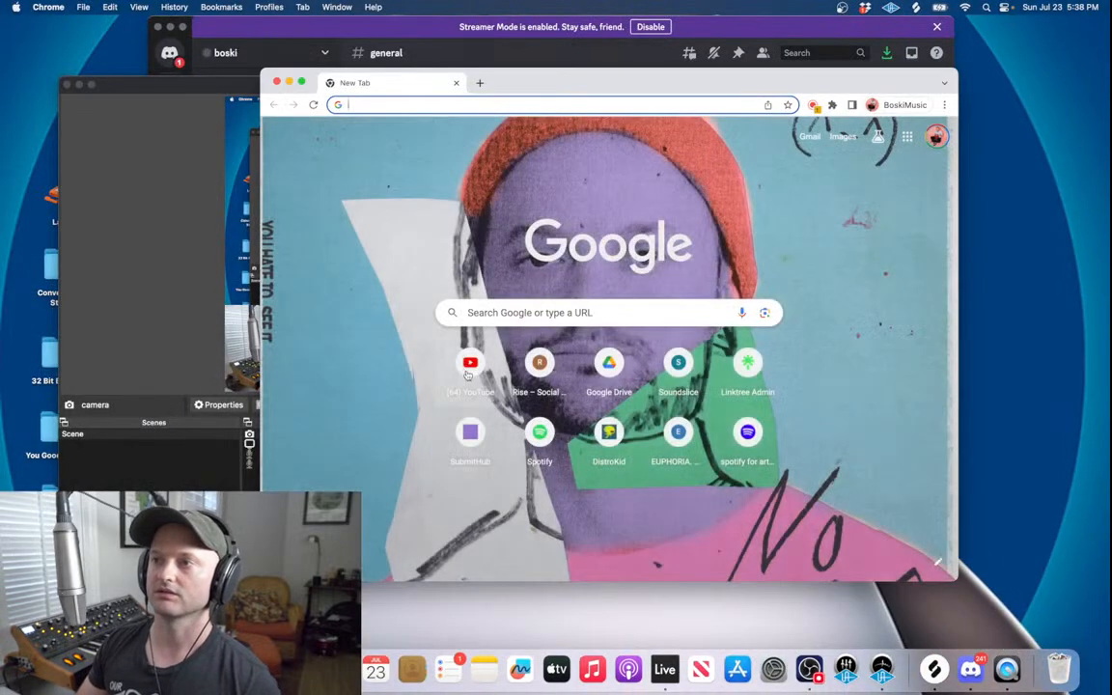
click(470, 370)
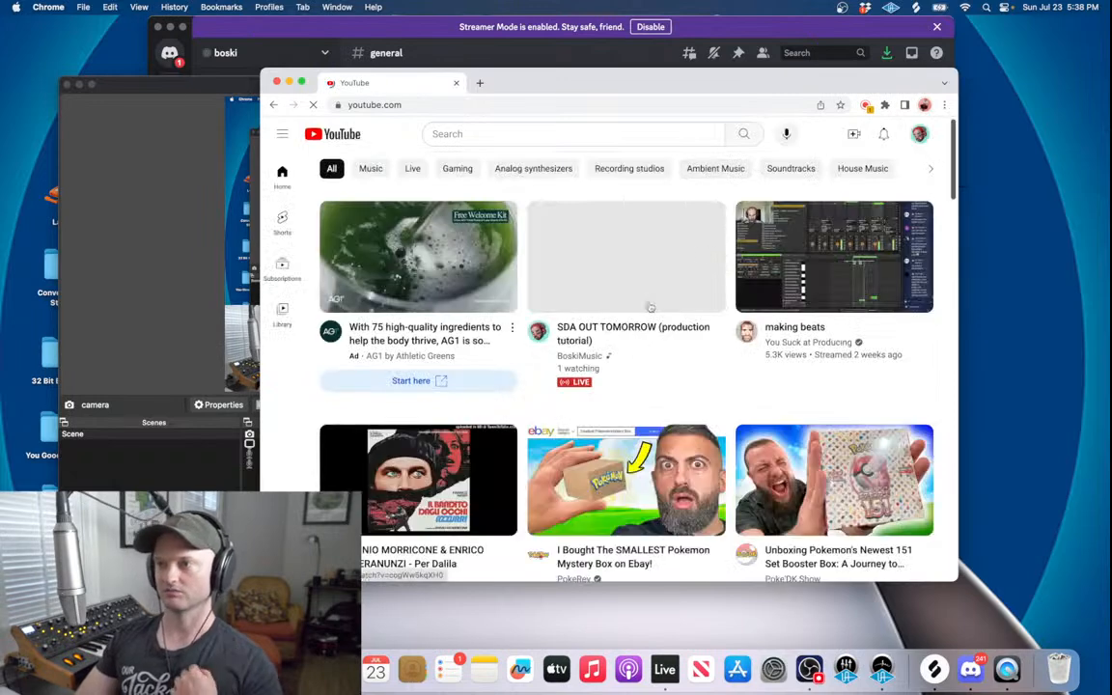
click(579, 300)
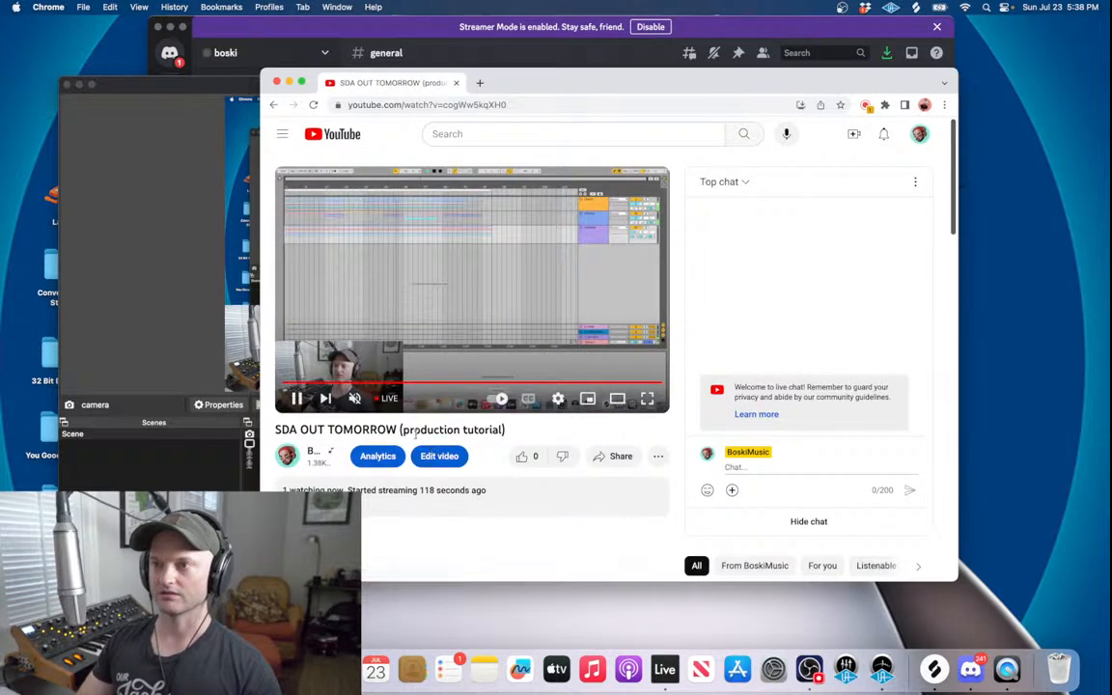
right_click(414, 104)
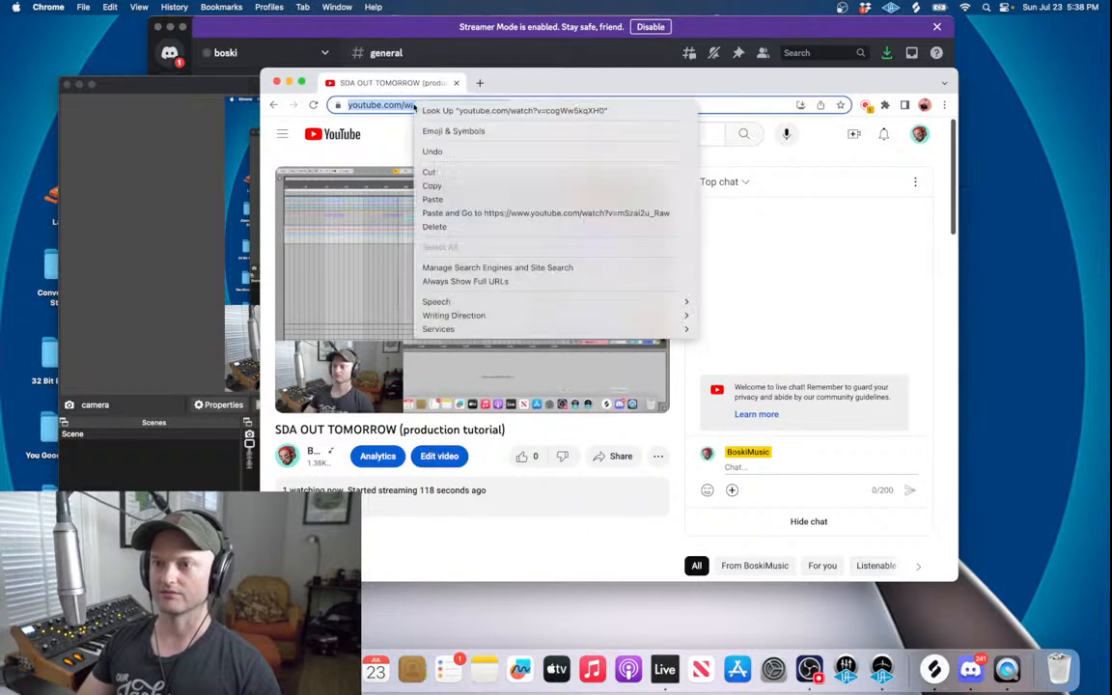
click(432, 185)
- Switch to Discord and post "finally got it to workkk" and "i'm in now" as two messages in the general channel
key(super+Tab)
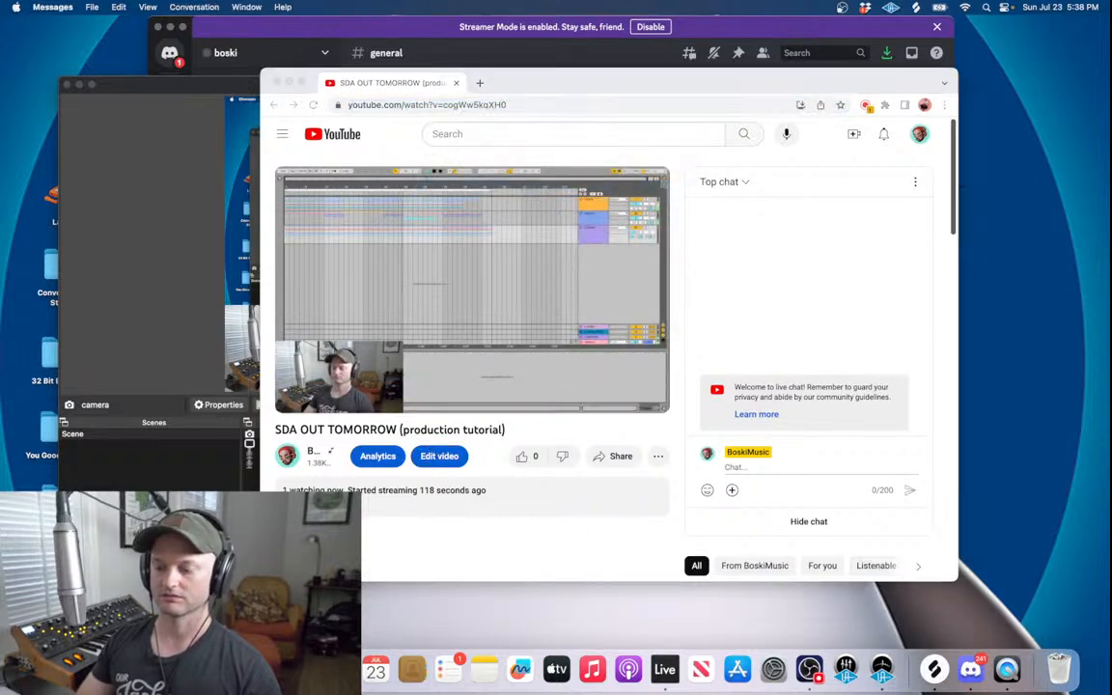
click(20, 32)
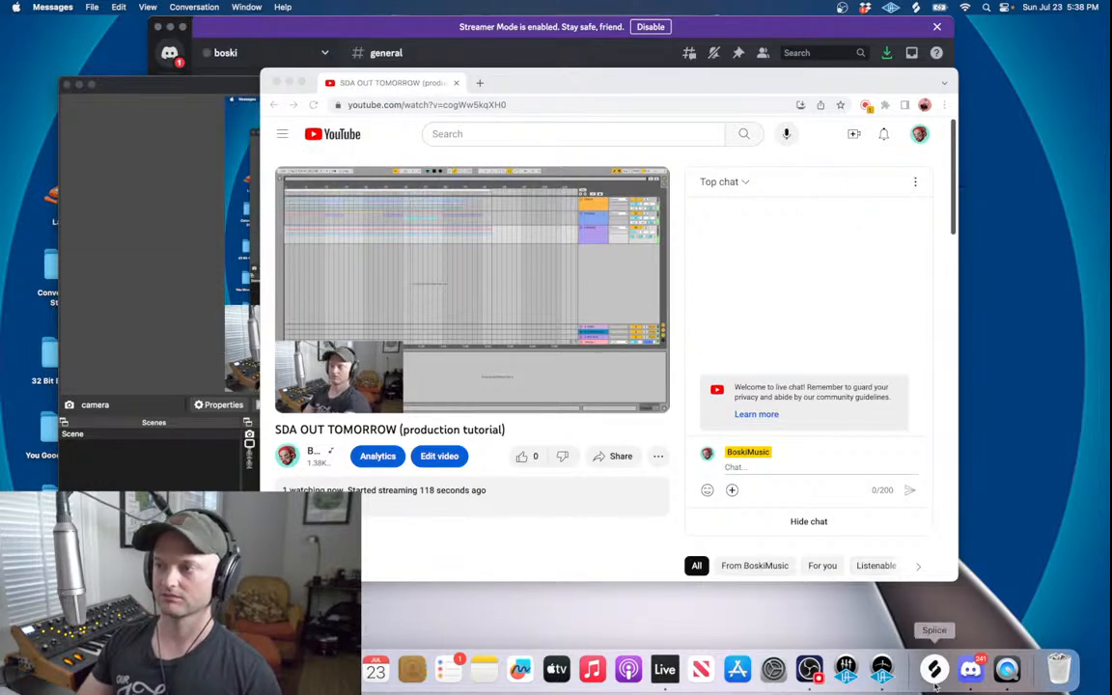
click(970, 668)
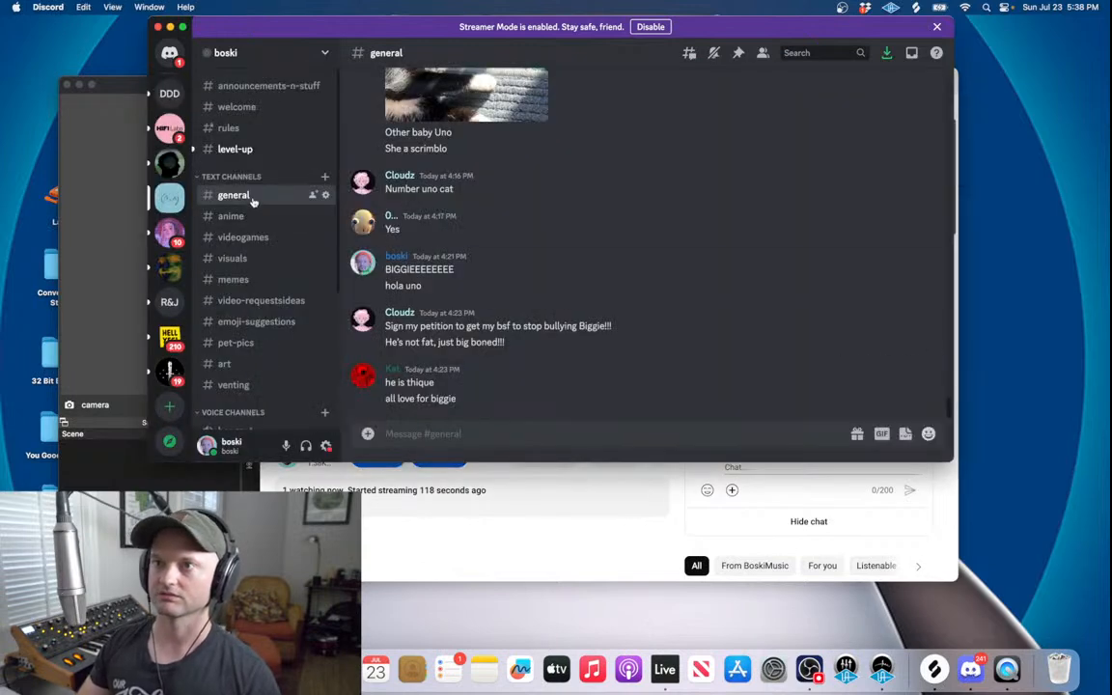
text(finally got it t)
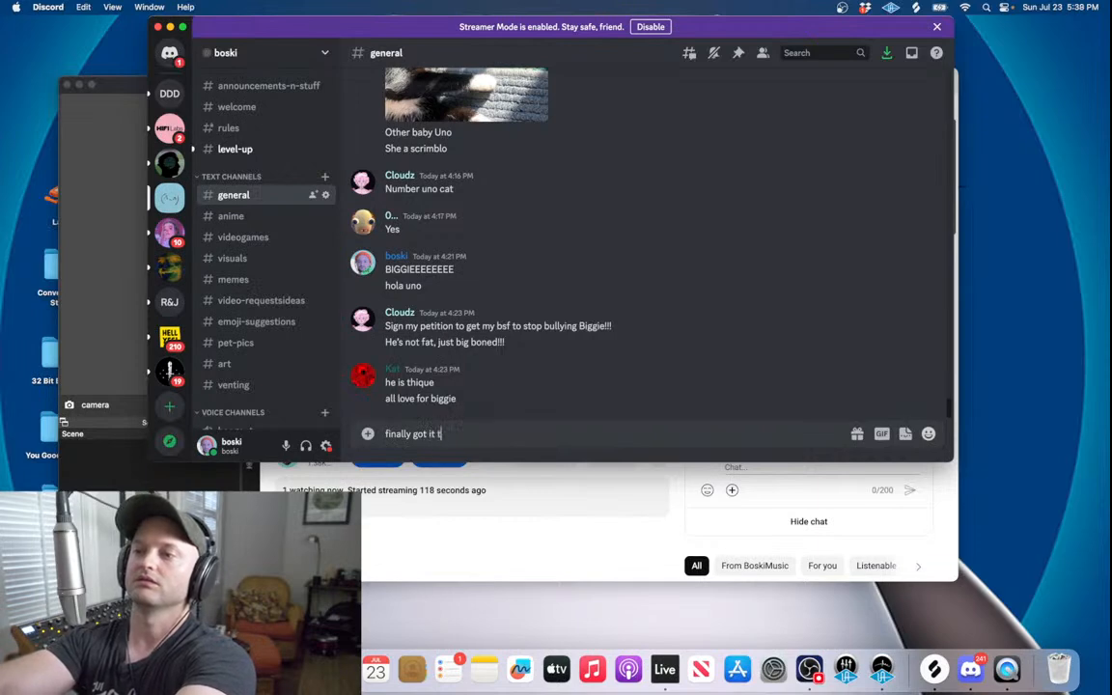
text(o workkk)
key(Return)
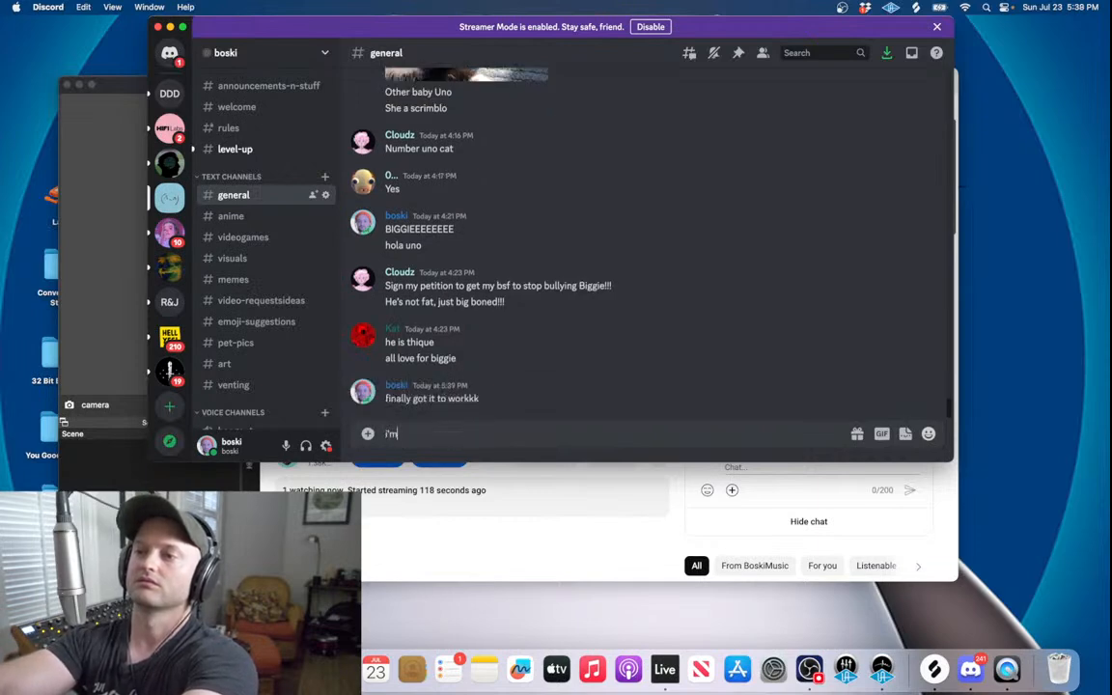
text(i'm in now)
key(Return)
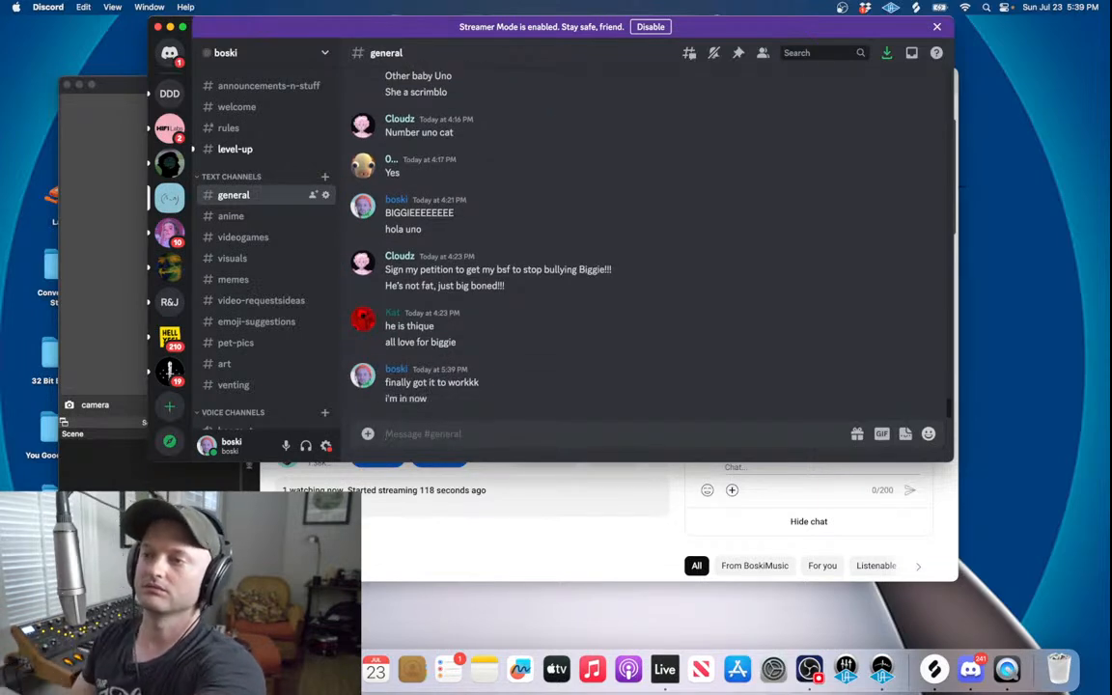
right_click(406, 431)
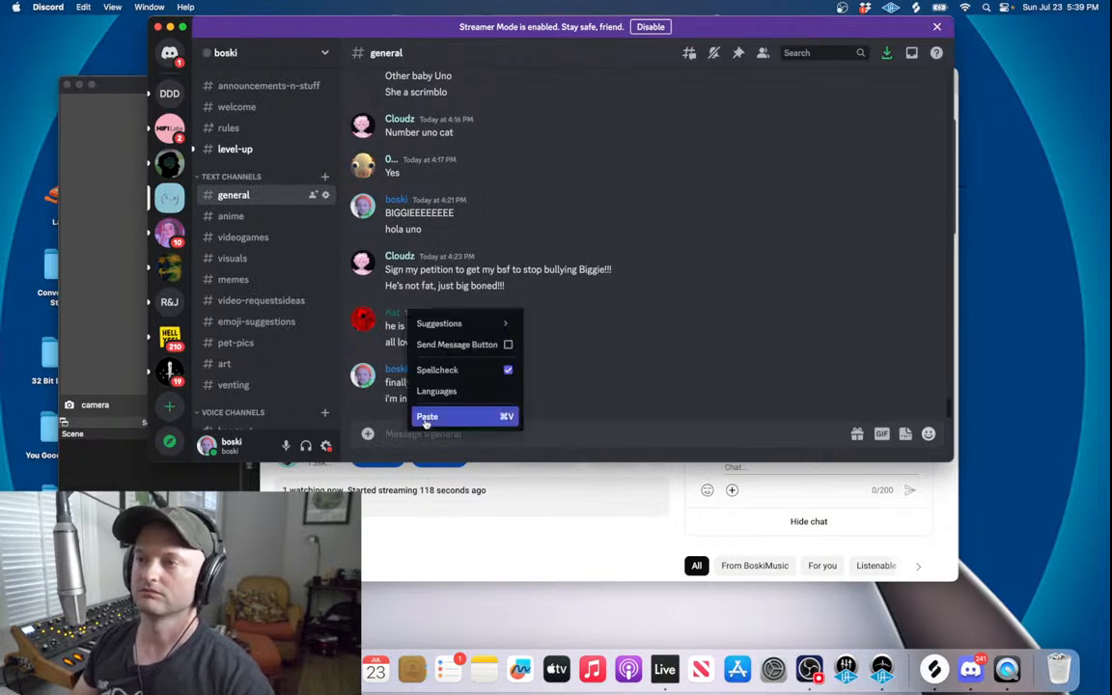
click(424, 417)
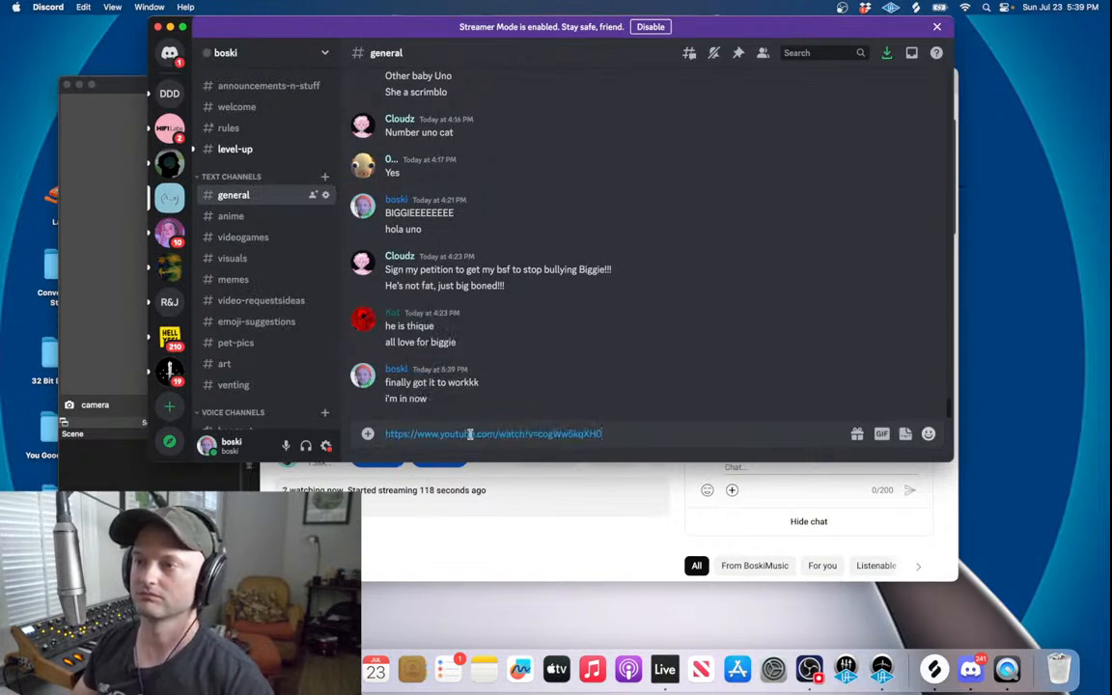
key(Up)
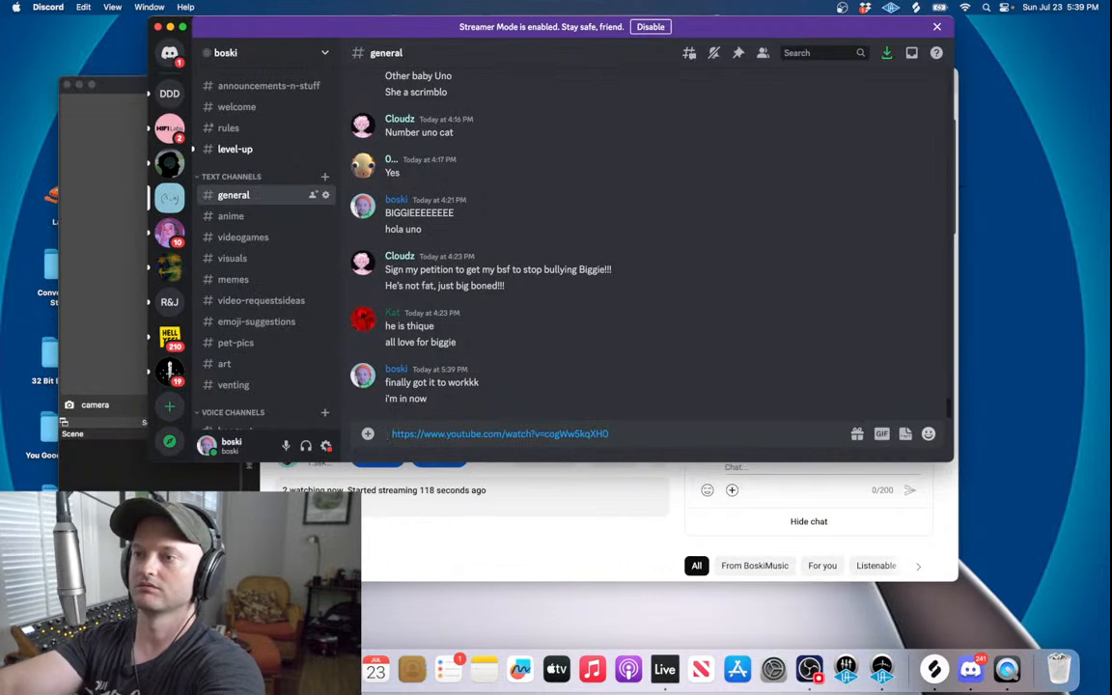
text(@every)
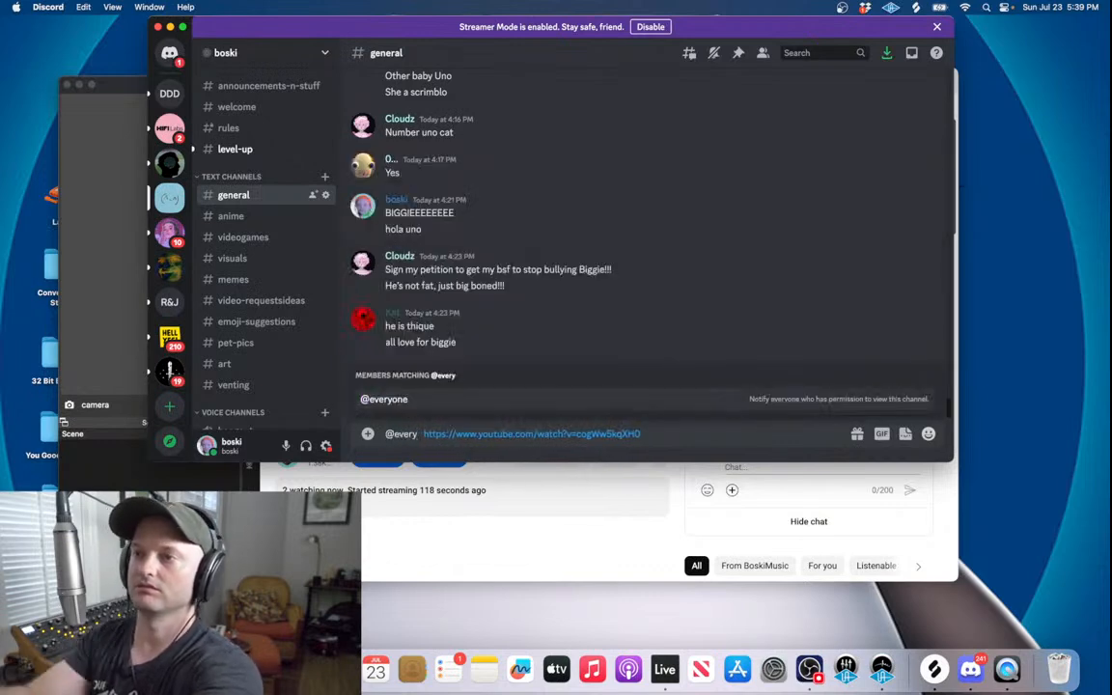
click(387, 409)
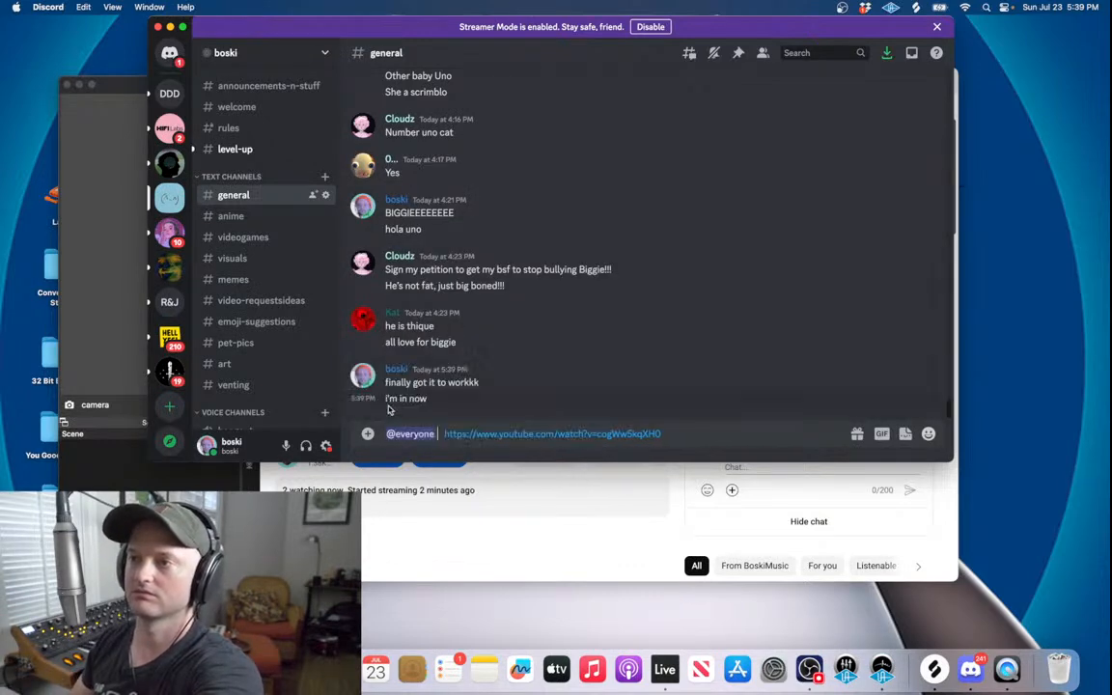
text(i'm)
text( streaming)
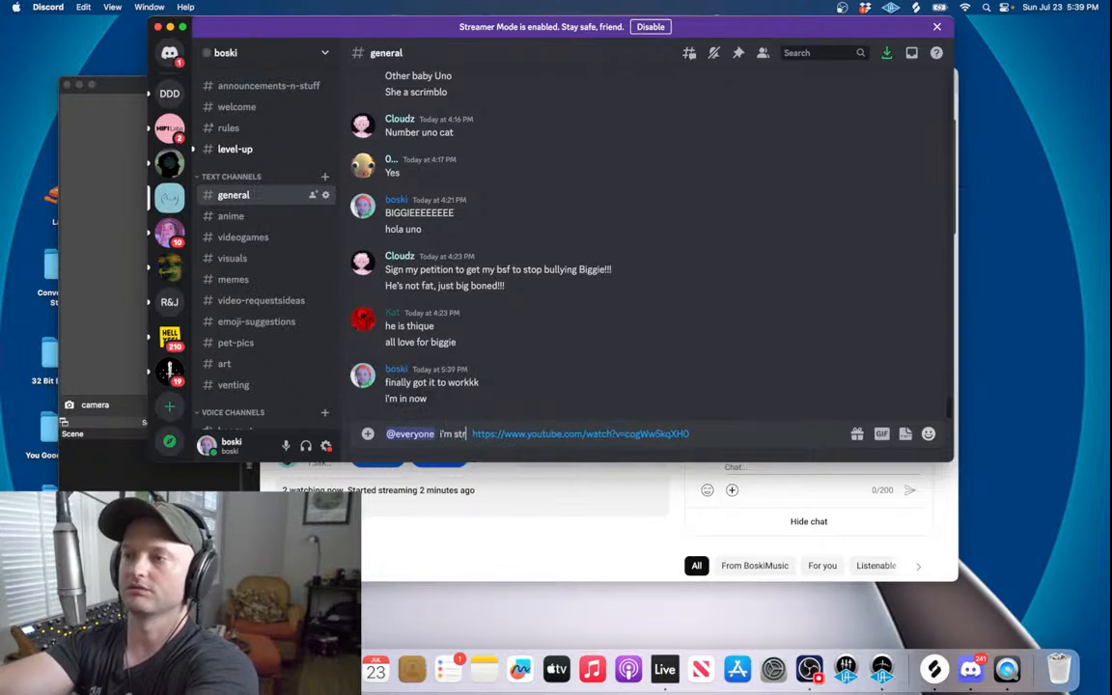
text( here)
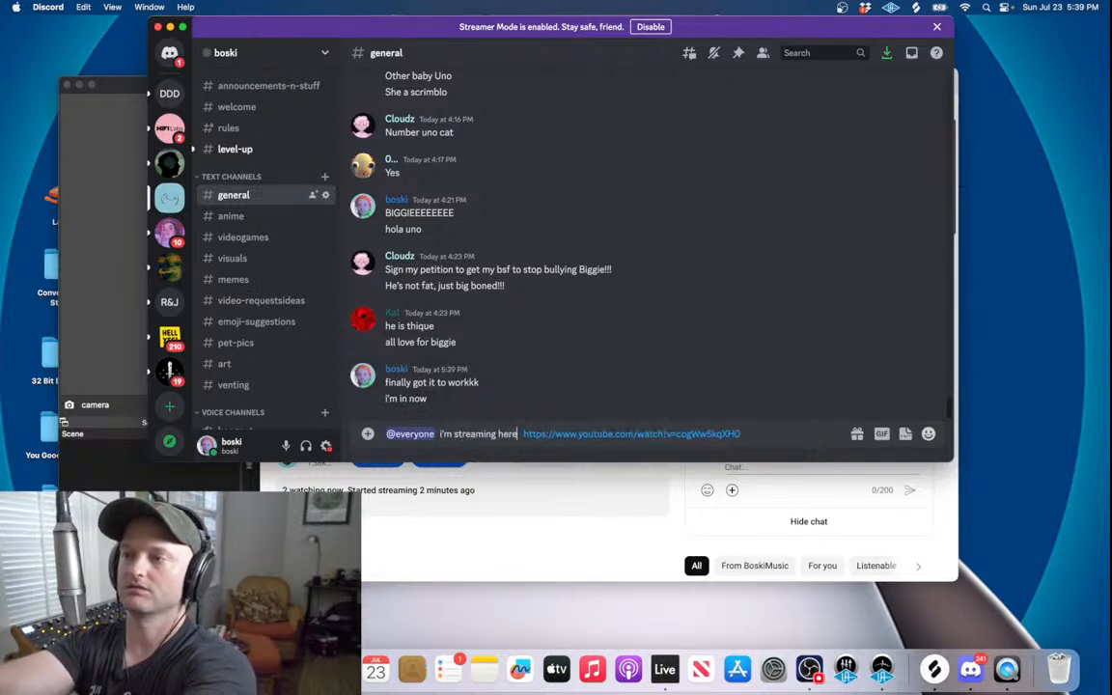
text( : ))
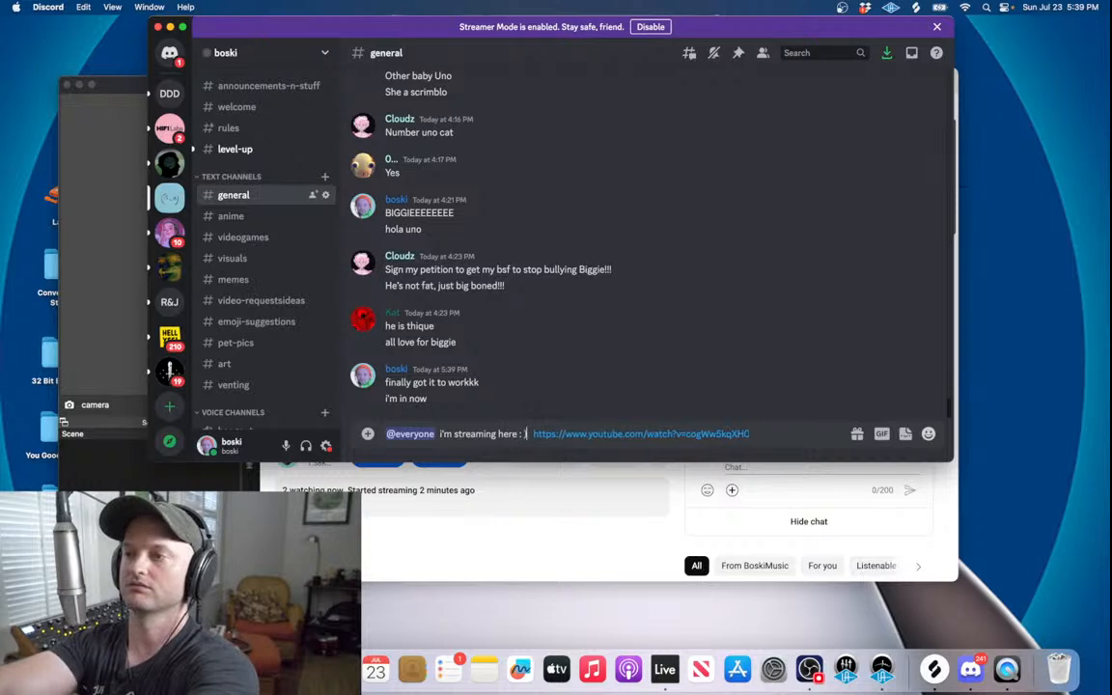
key(Return)
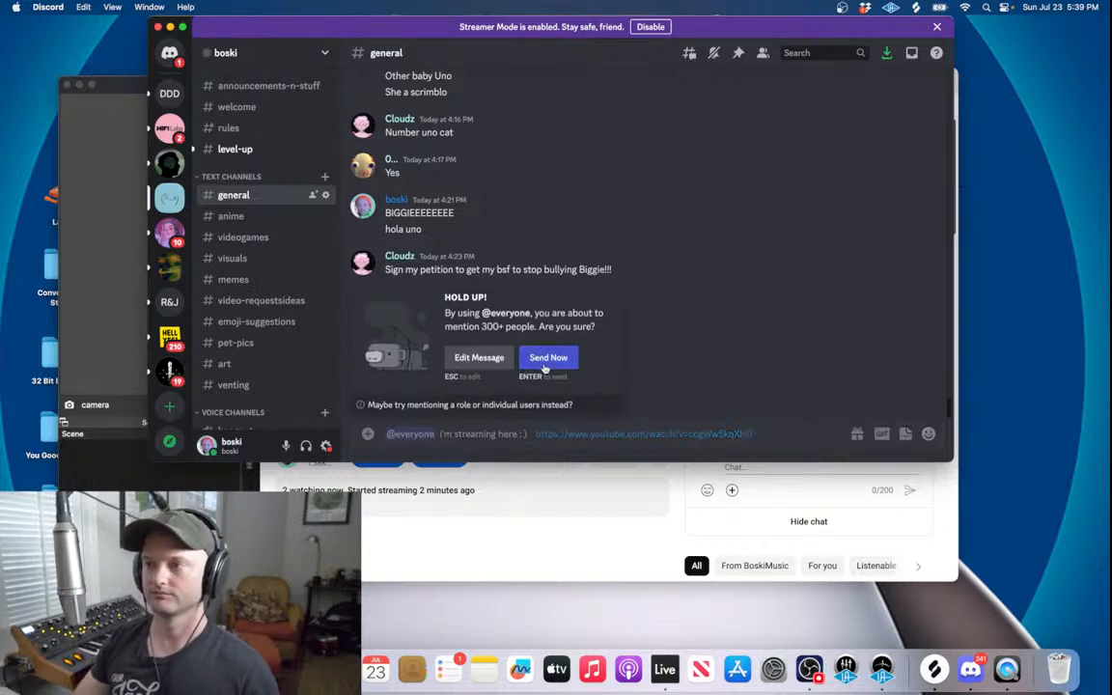
click(548, 358)
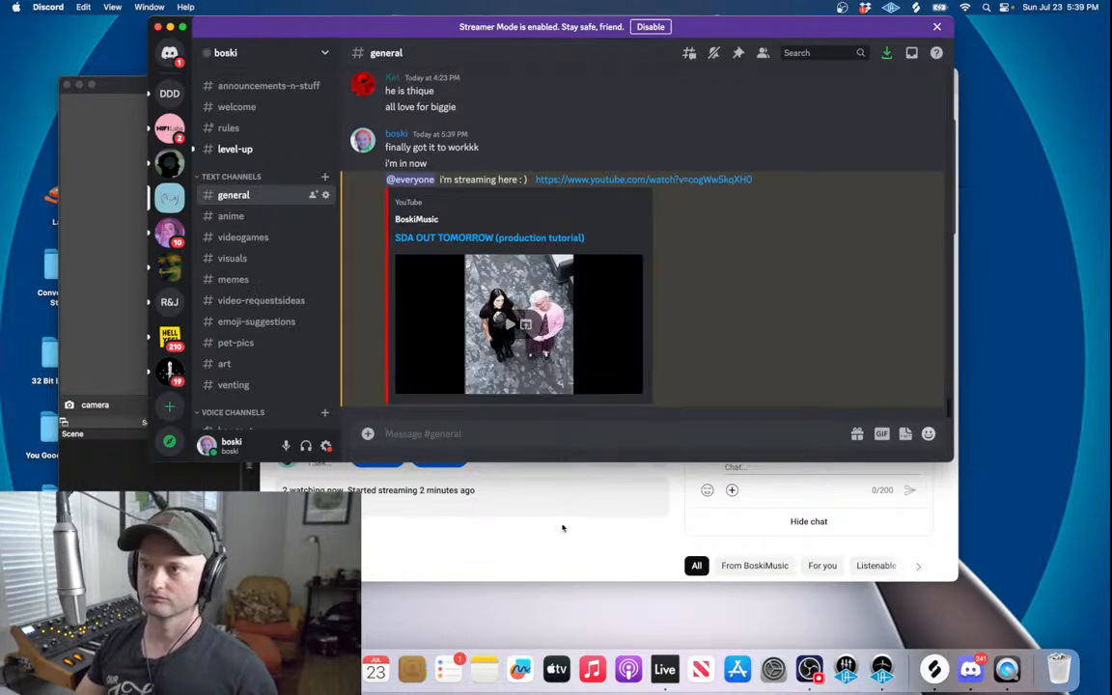
- Copy the stream link from the posted message, send it in the new-message conversation in Messages, and close the Messages window
drag(768, 184, 547, 174)
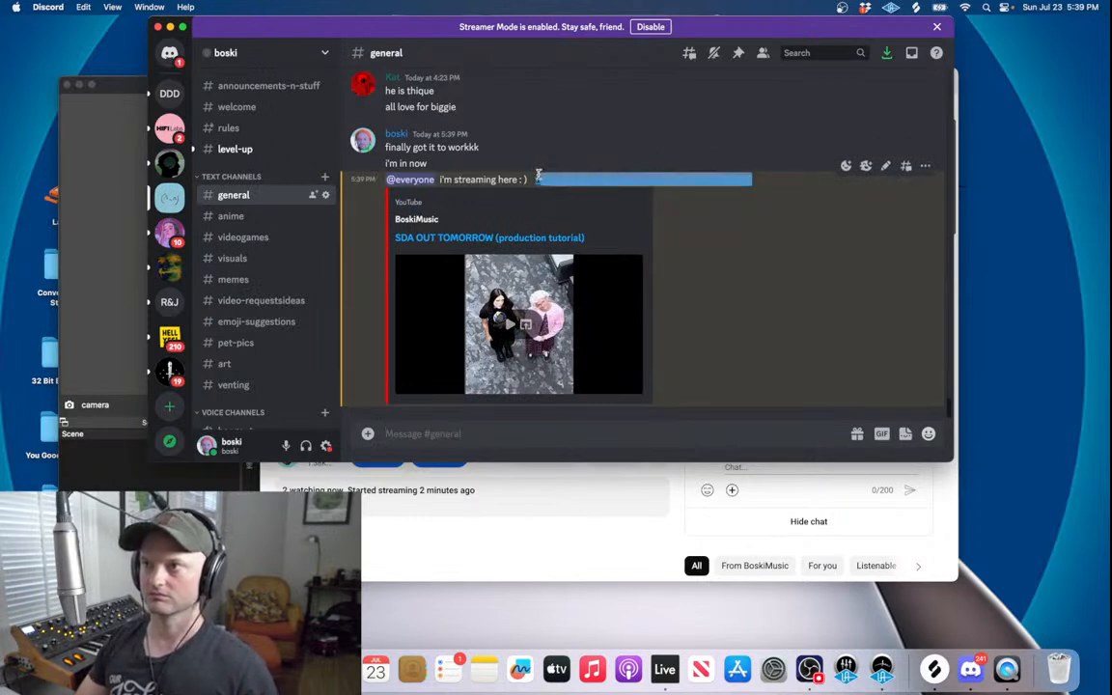
right_click(539, 178)
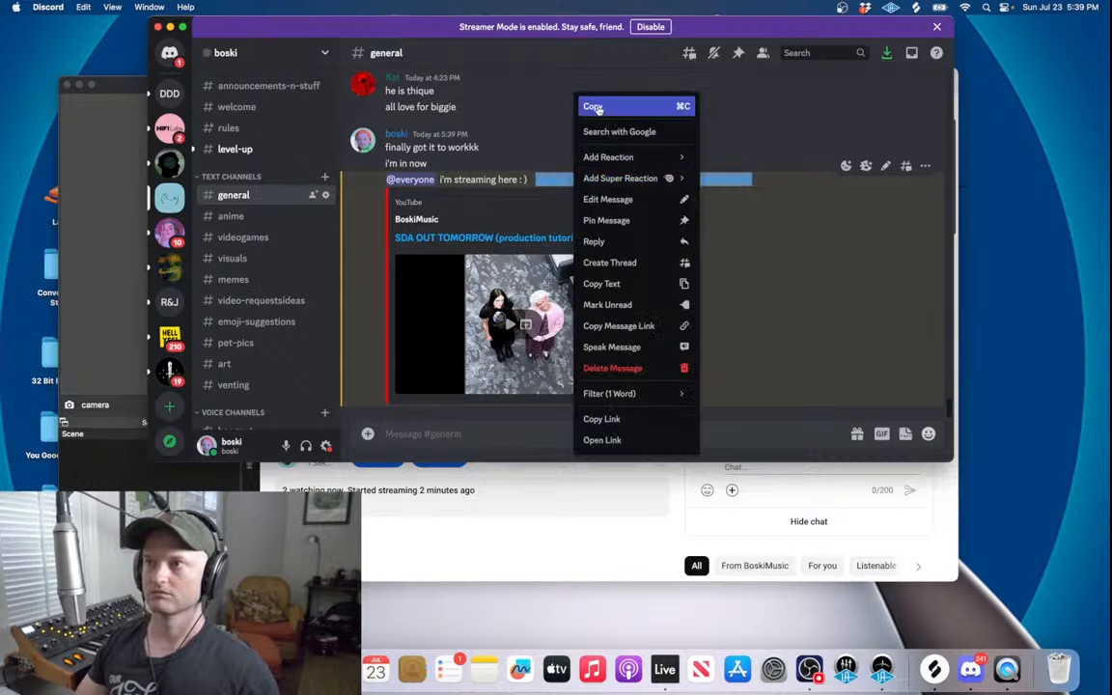
click(590, 106)
click(194, 669)
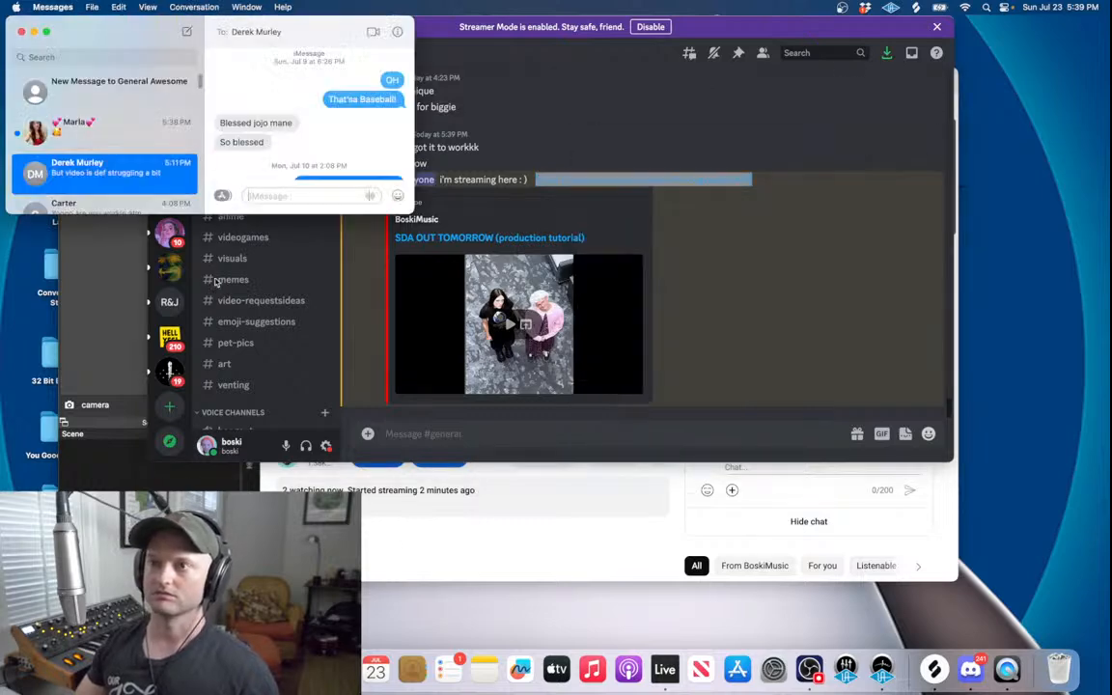
click(131, 92)
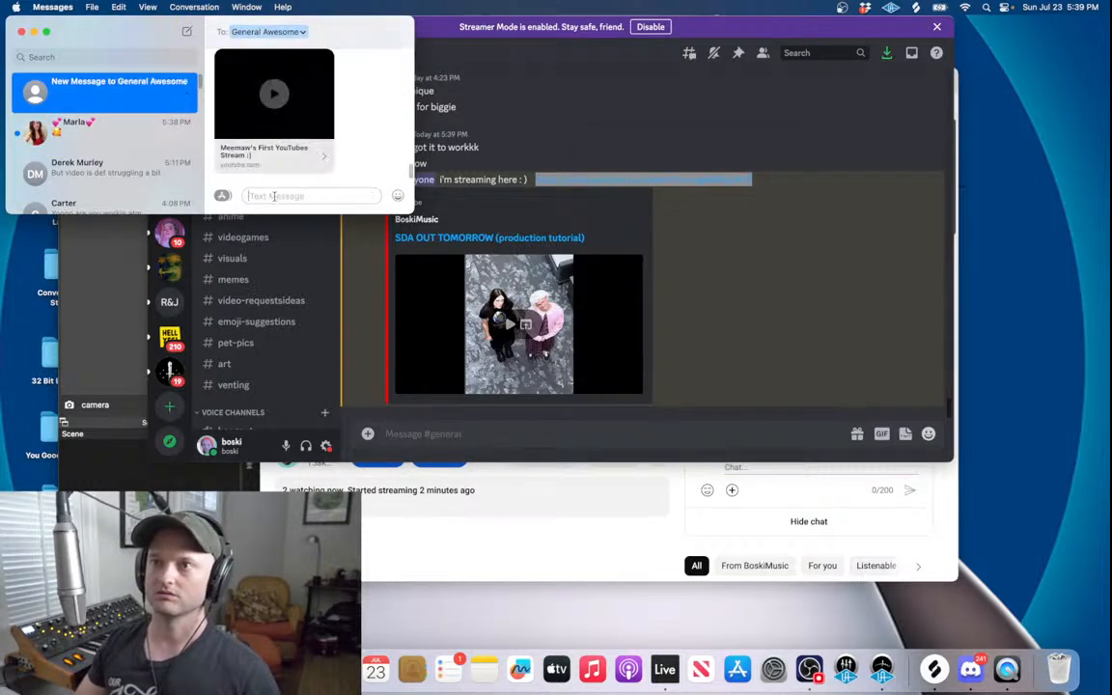
right_click(274, 196)
click(289, 228)
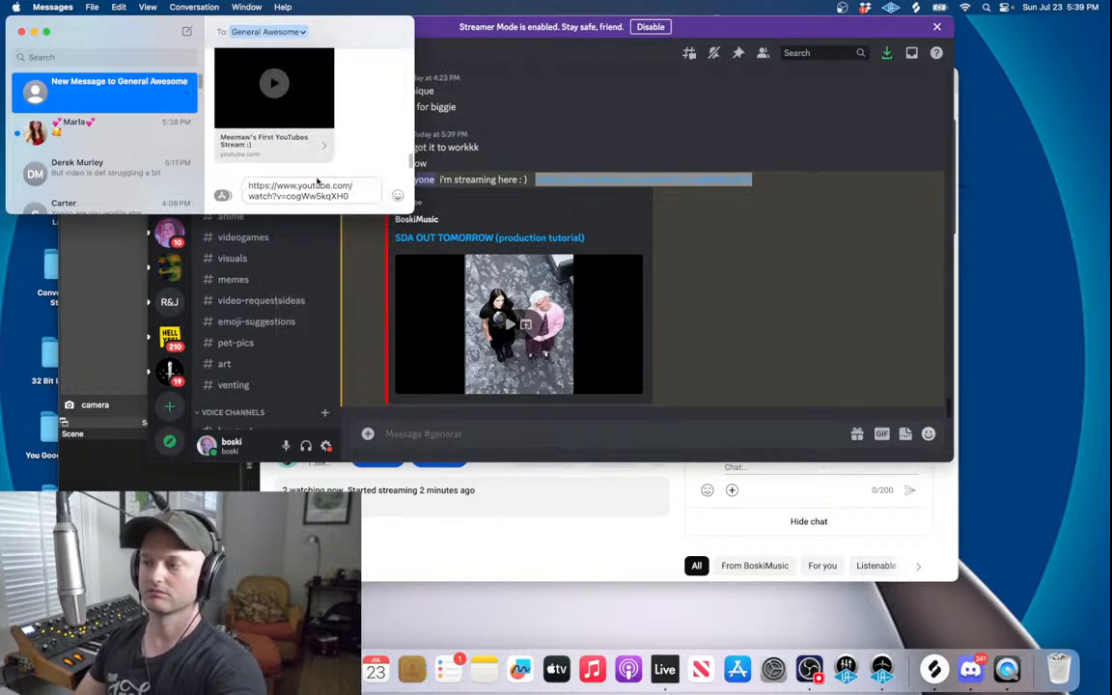
key(Return)
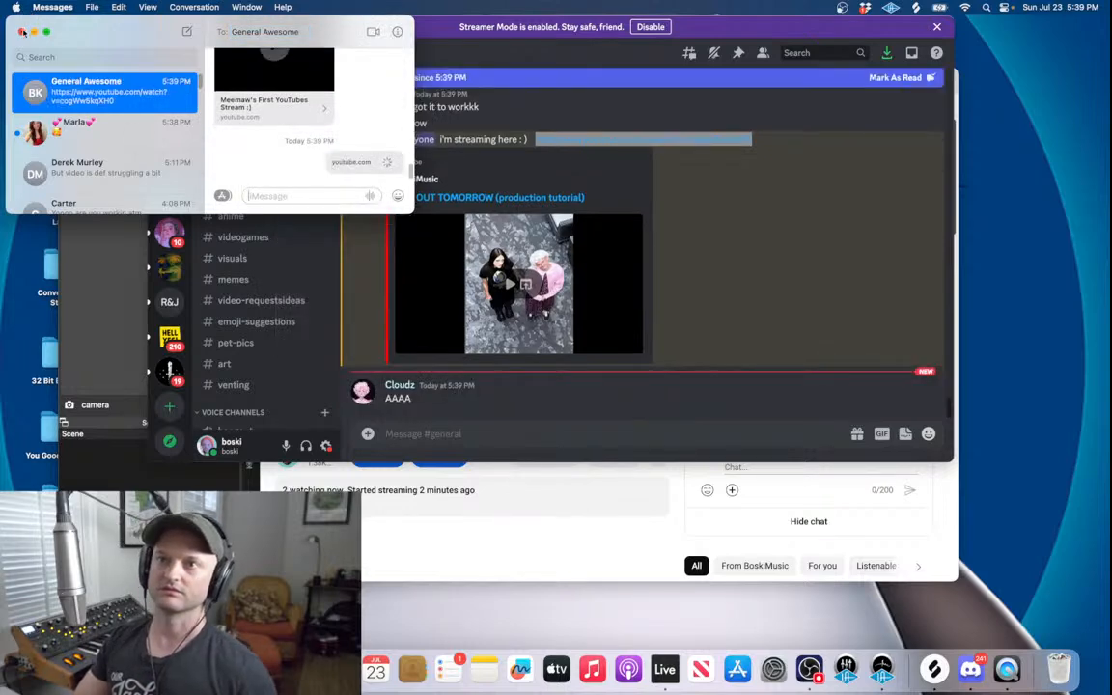
click(22, 31)
click(373, 523)
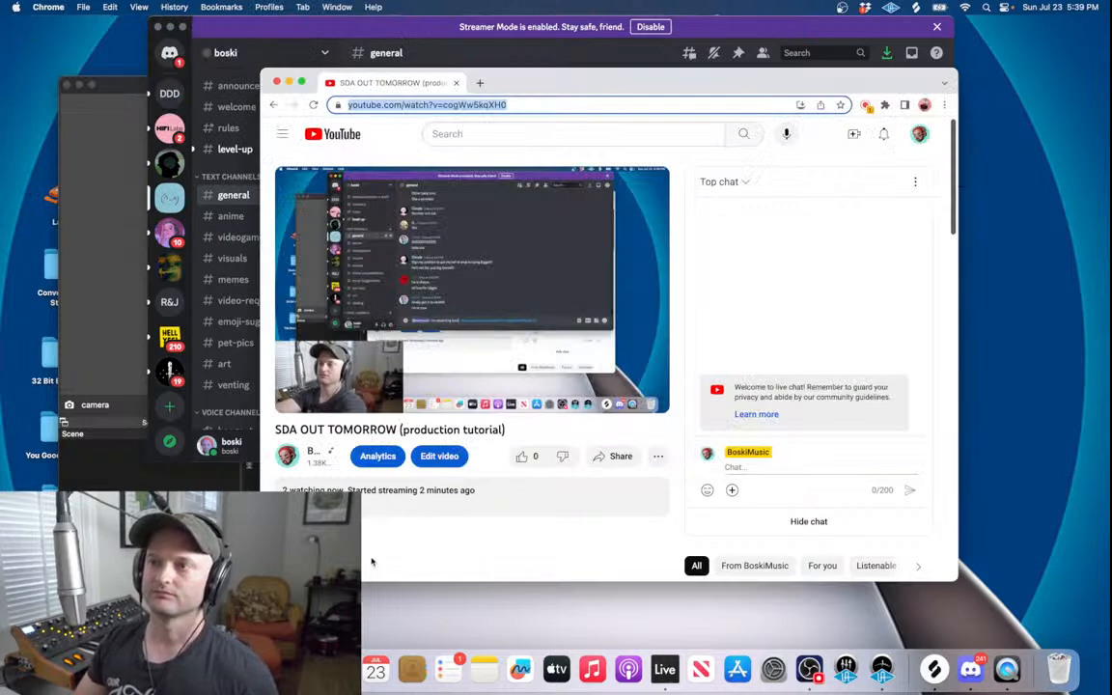
click(195, 669)
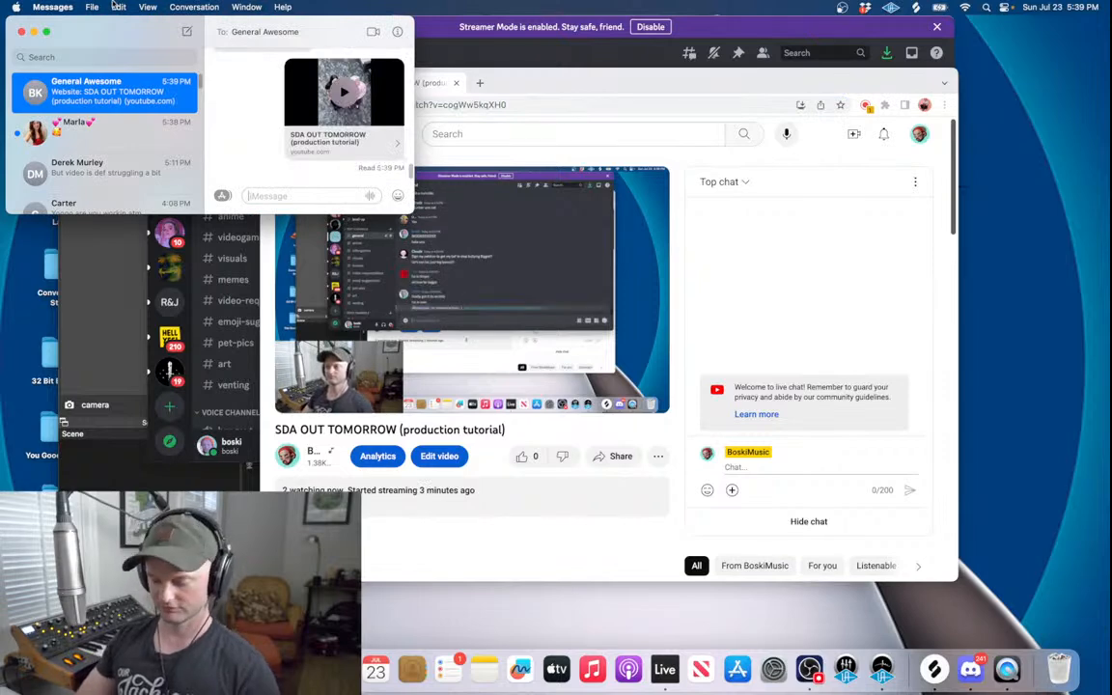
click(21, 32)
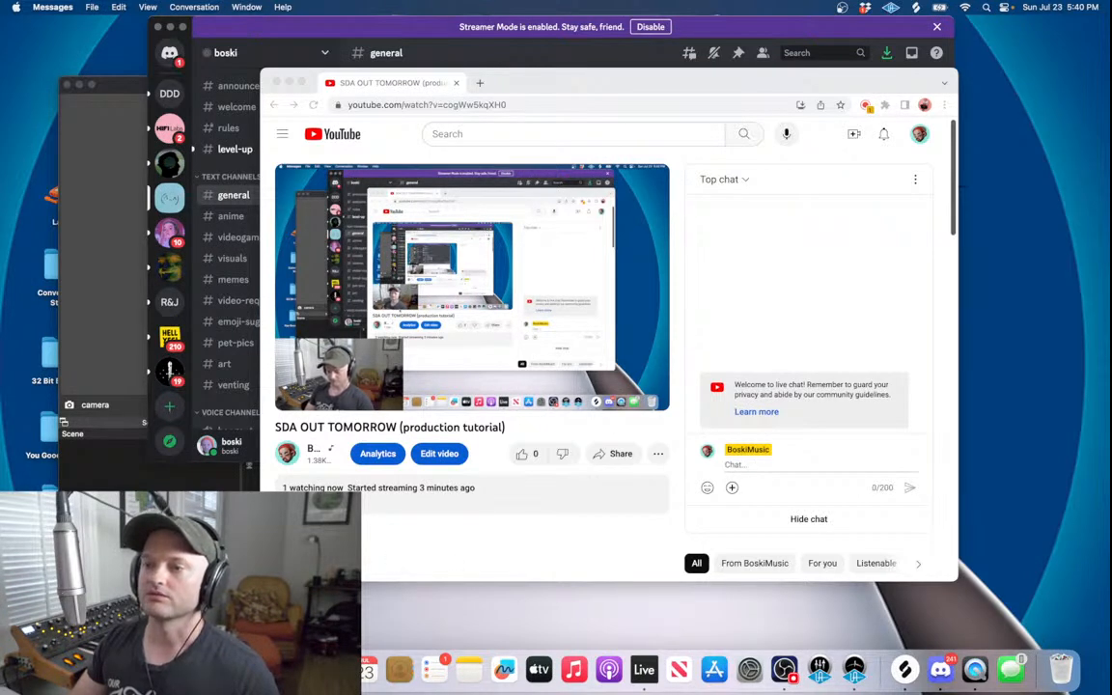
- Switch to Ableton Live, solo the TRACK group and unfold it to show its individual tracks
click(644, 669)
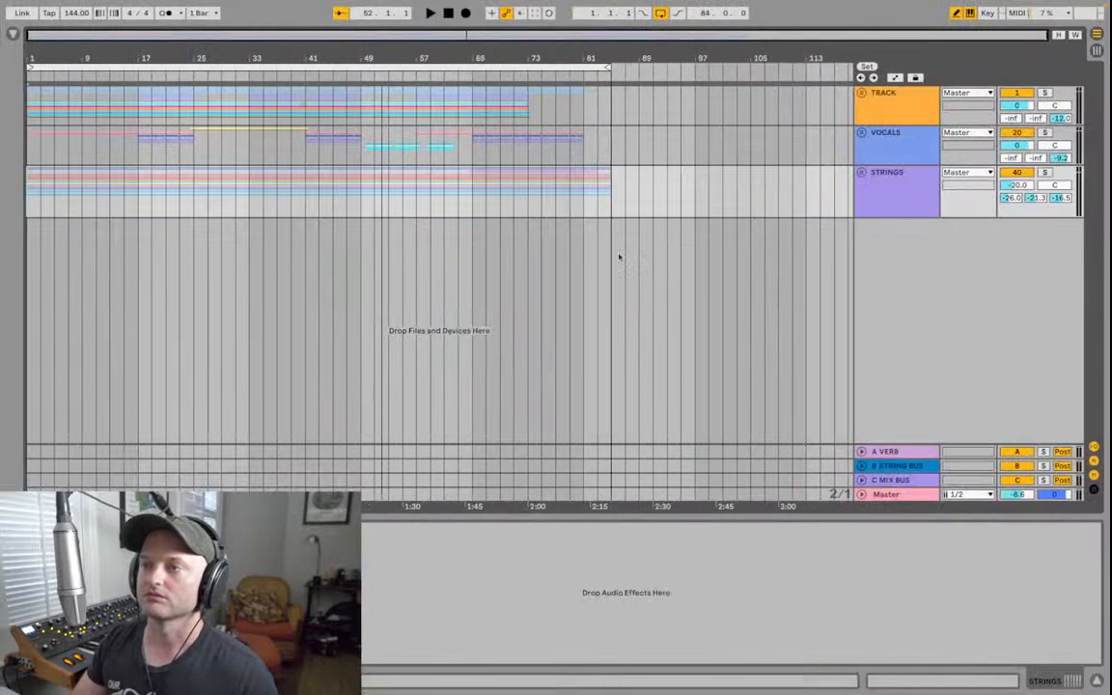
mouse_move(222, 4)
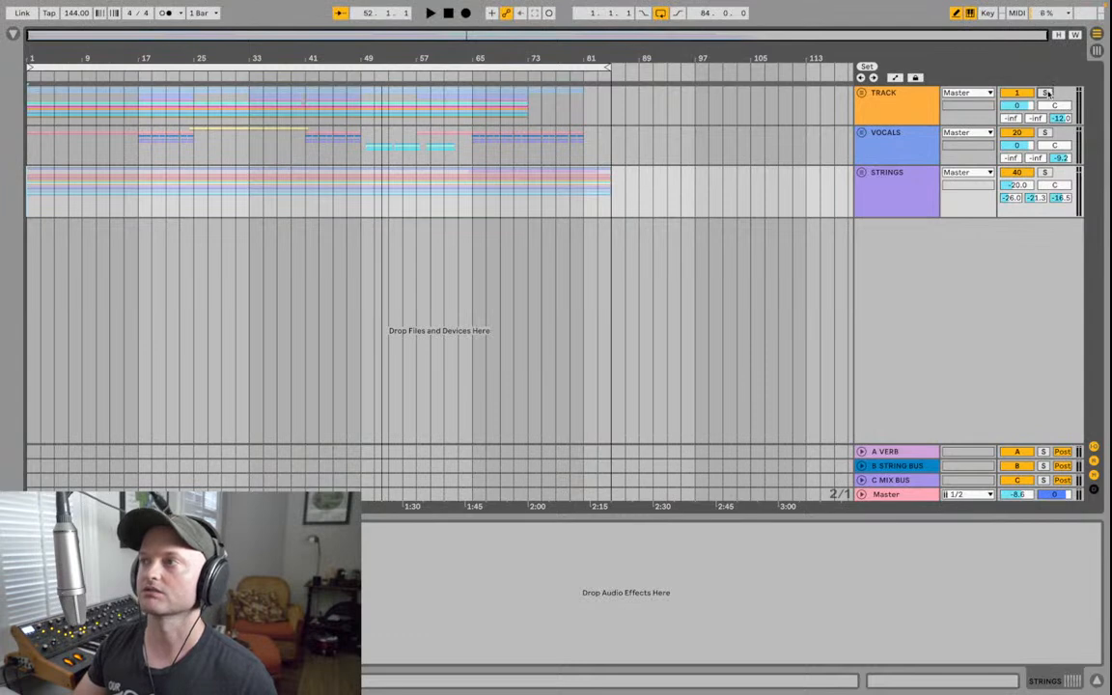
click(864, 93)
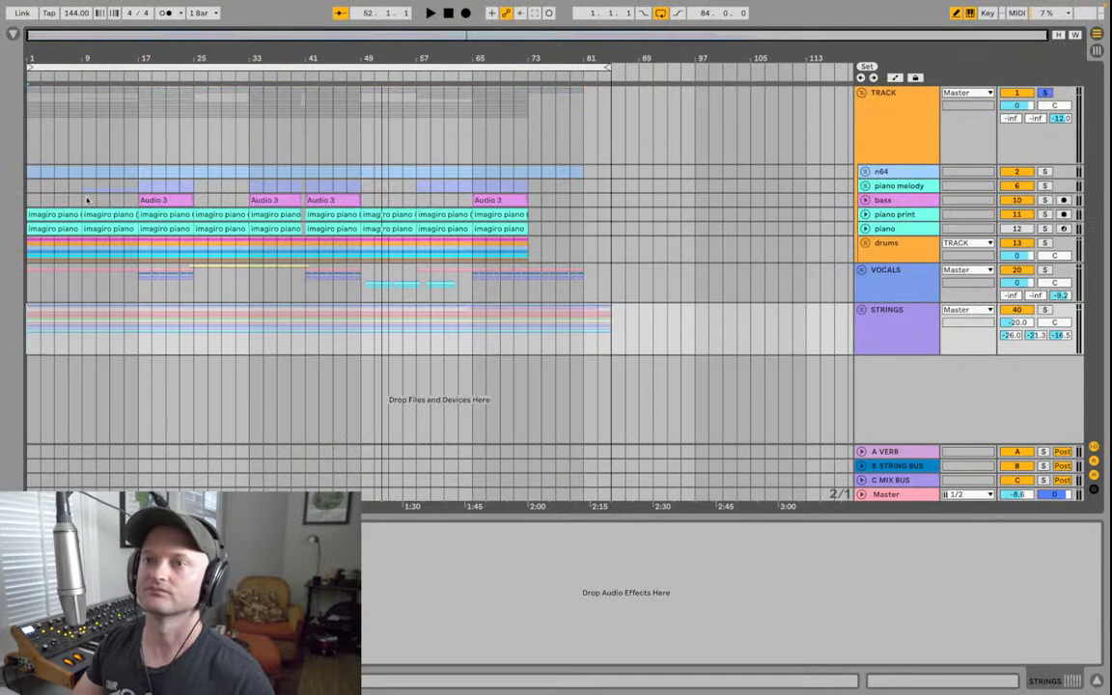
- Play the soloed TRACK group from the start of the song and select the piano print track
click(29, 174)
key(space)
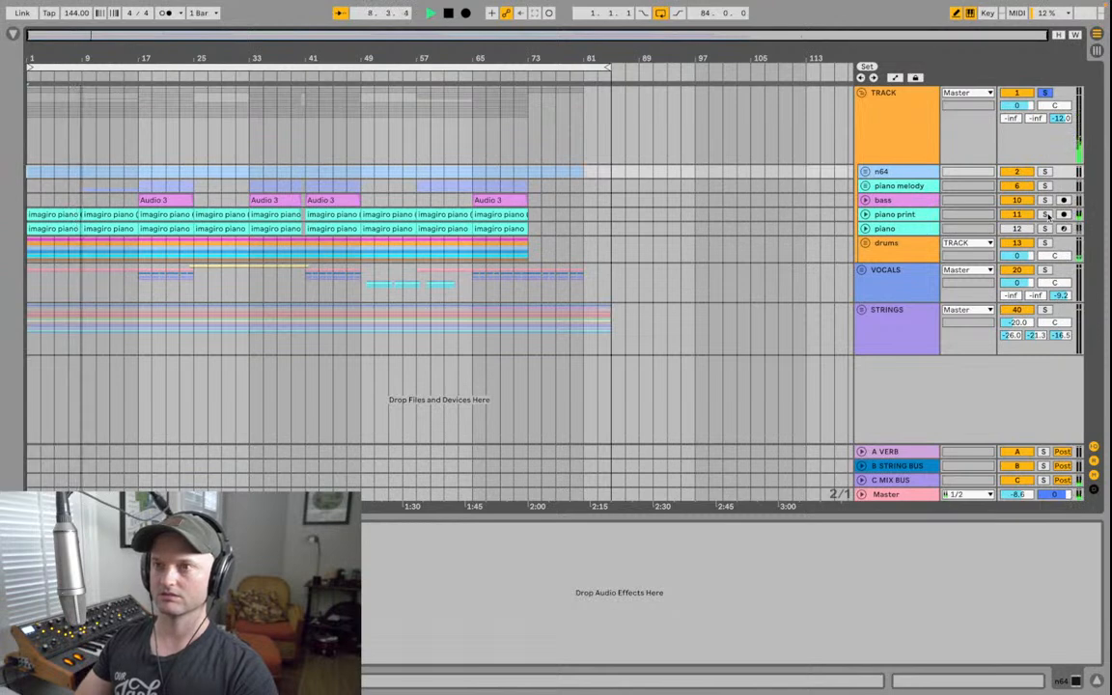
click(930, 218)
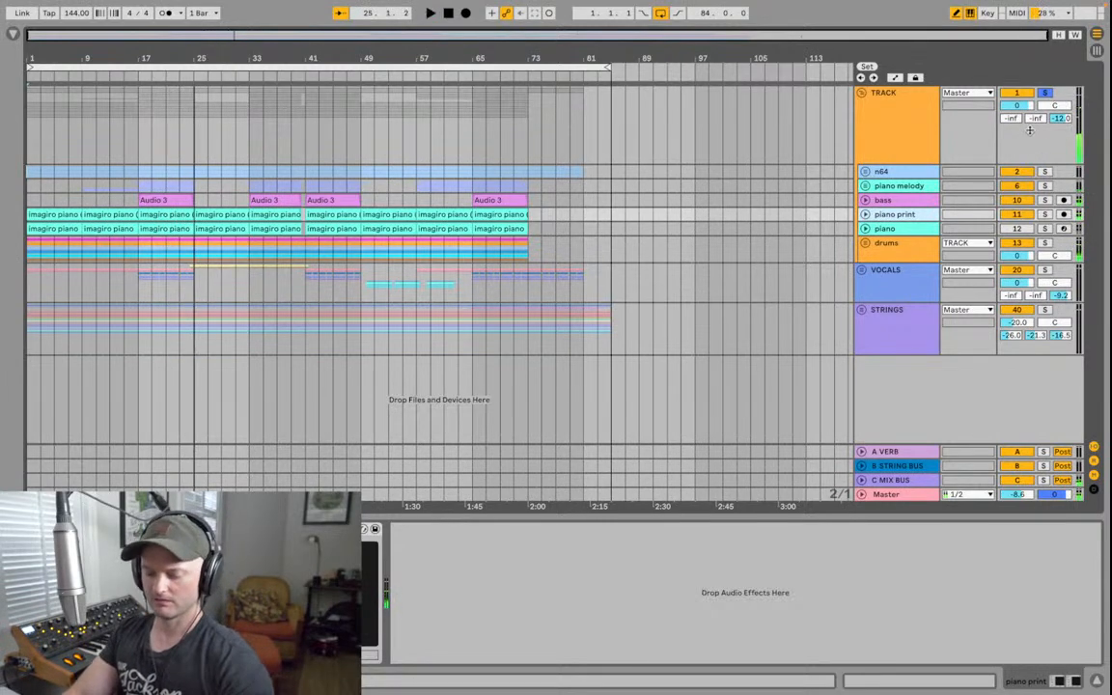
- Unfold and solo the n64 group, expand its ocarina64 track and play from bar 41
click(865, 171)
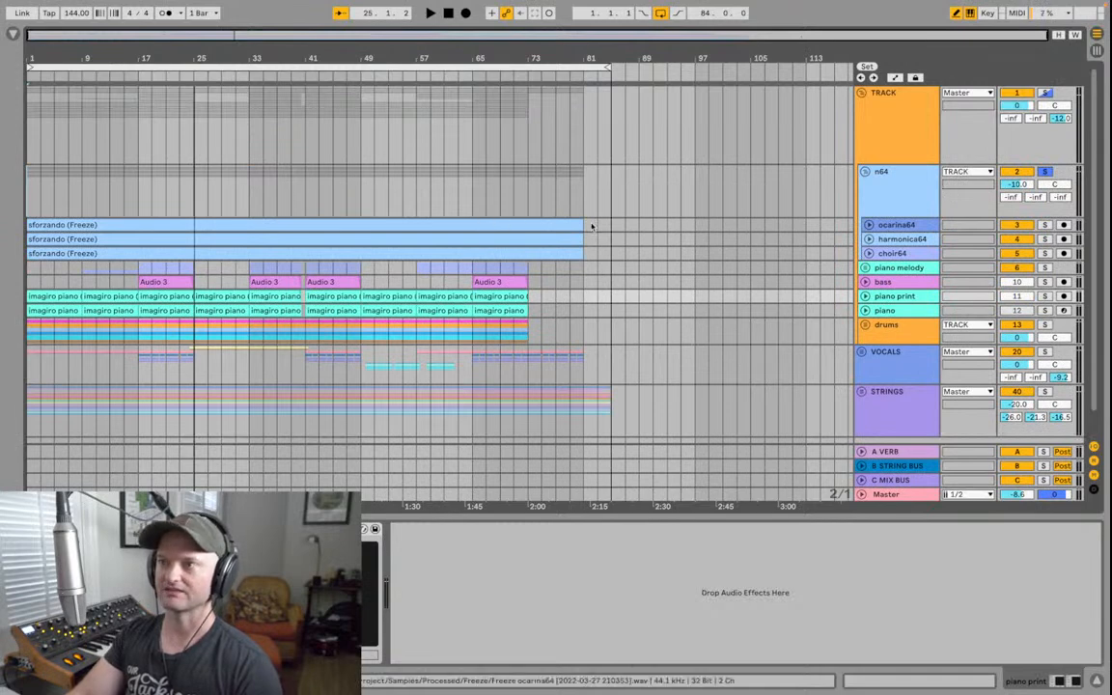
click(867, 225)
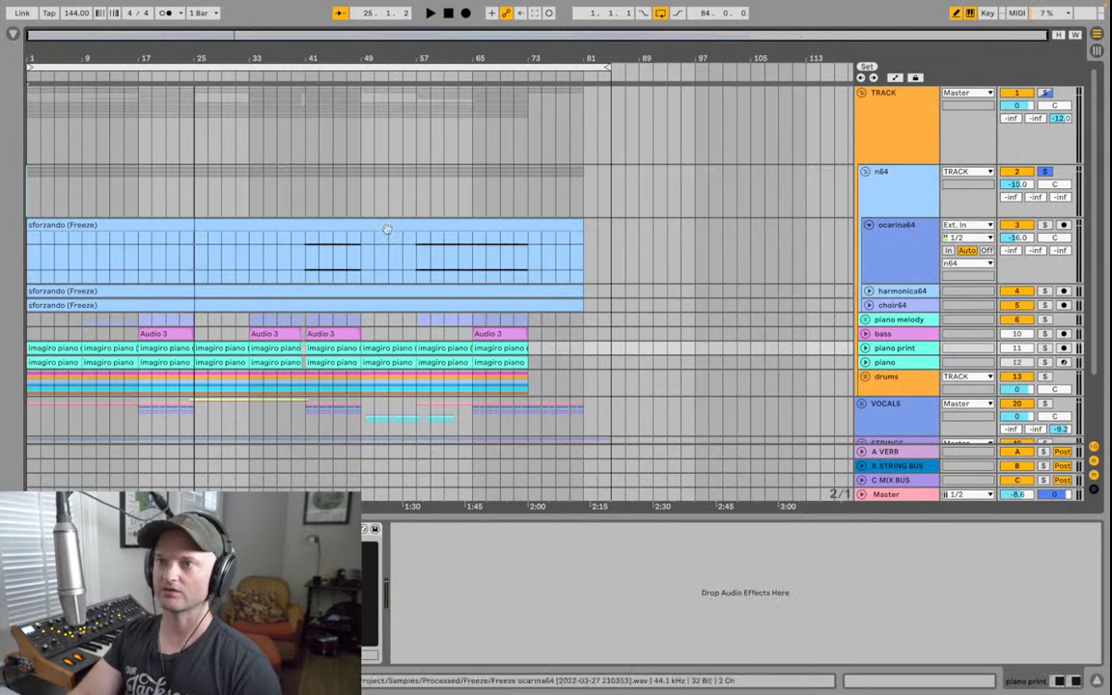
click(315, 259)
key(space)
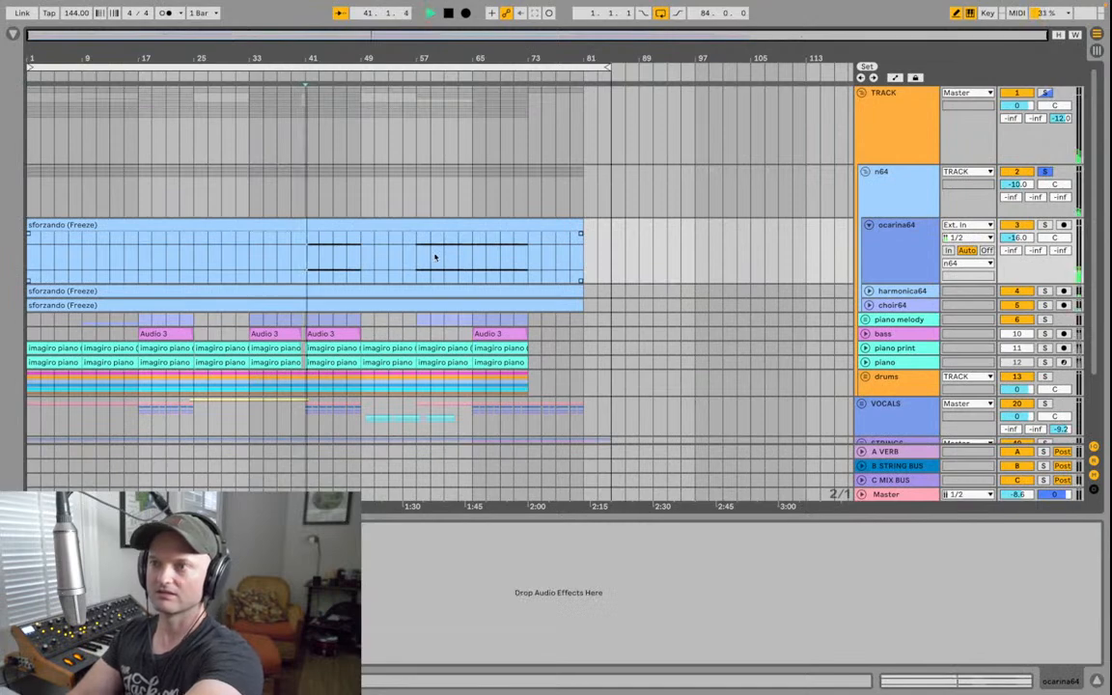
- Raise the Master volume to -1.6 dB in the Session view mixer and return to the Arrangement view
click(886, 494)
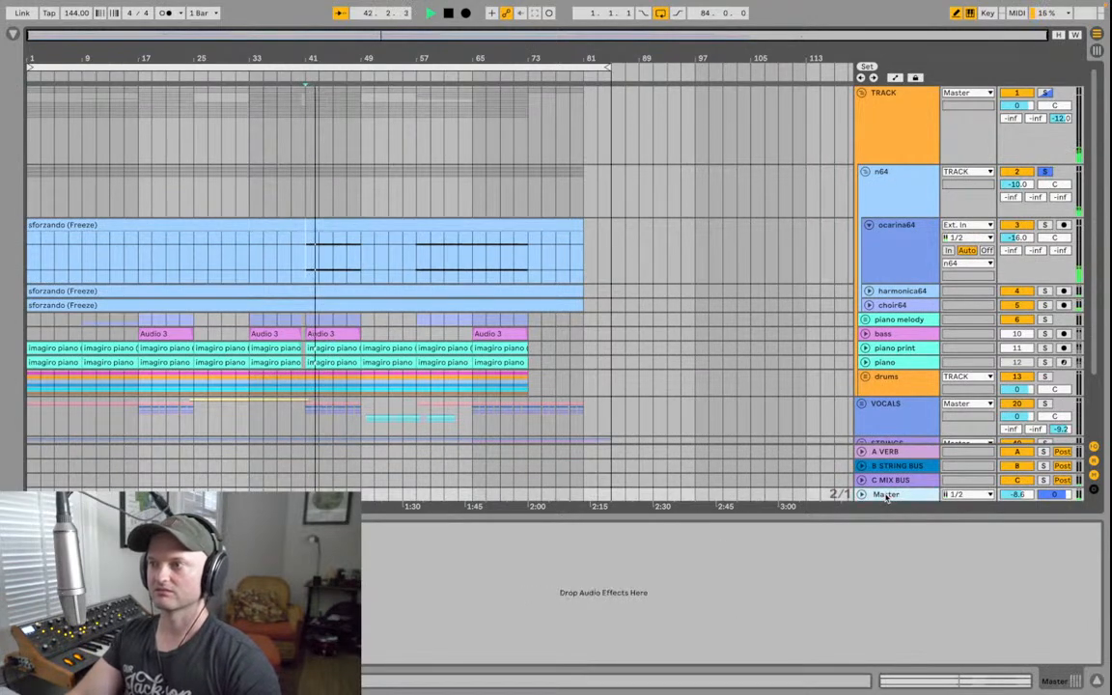
key(Tab)
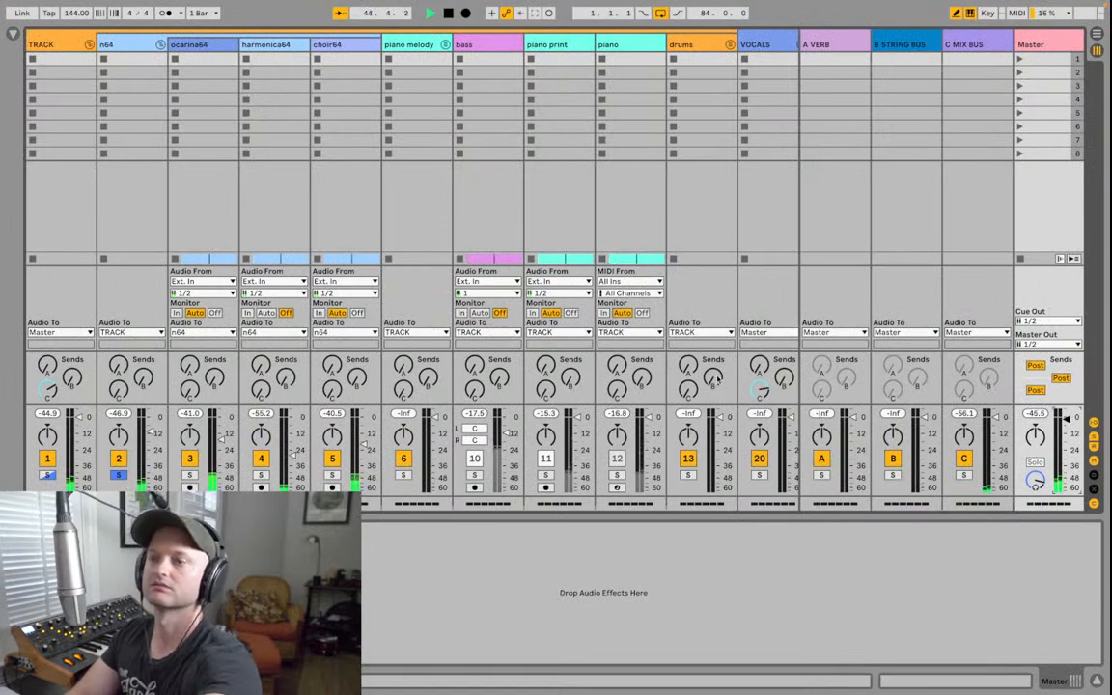
key(Tab)
- Play the soloed n64 group from bar 57, where the second ocarina64 section starts
click(421, 309)
key(space)
key(space)
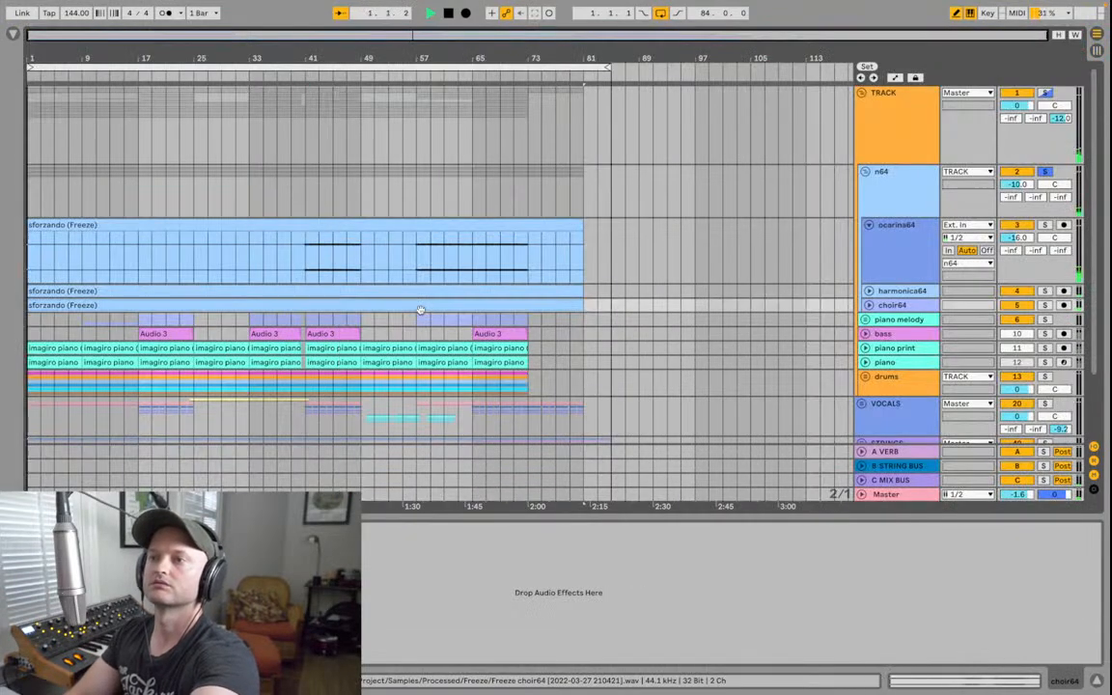
click(418, 318)
key(space)
key(space)
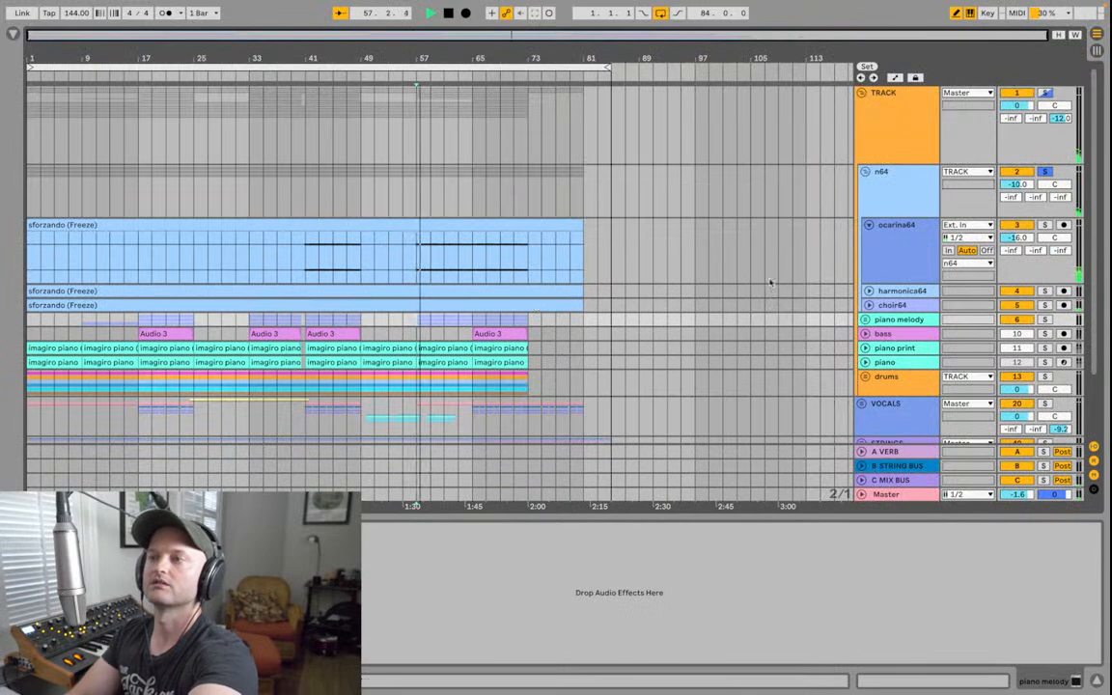
- Expand the harmonica64 track and play the arrangement from its last section at bar 65
click(868, 291)
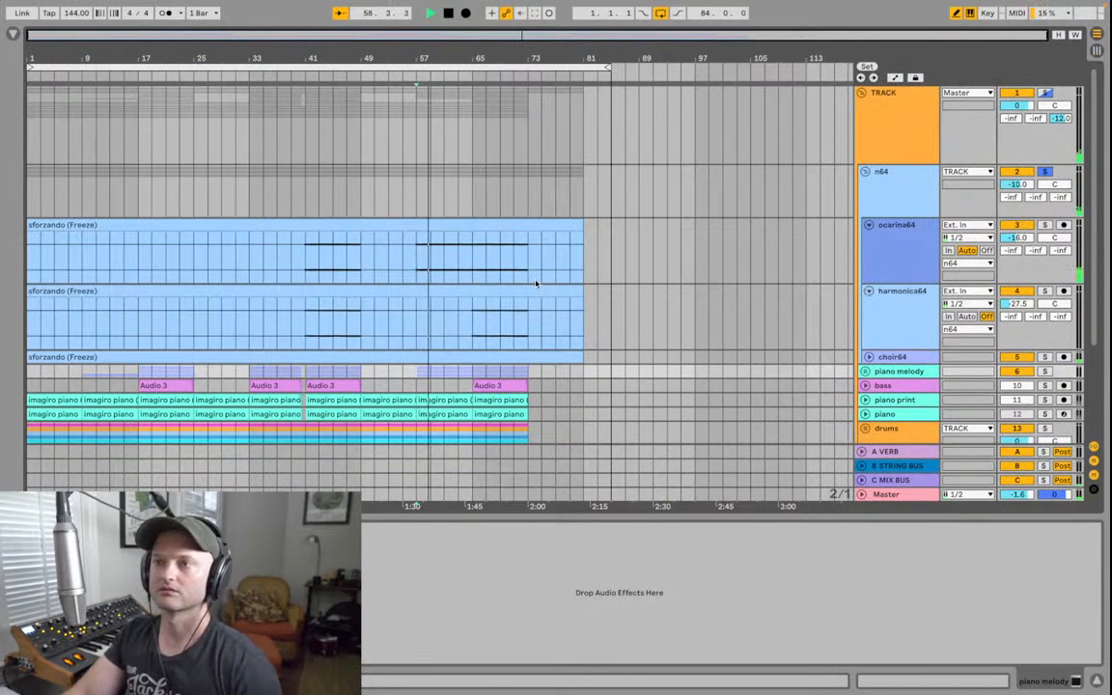
click(477, 316)
key(space)
key(space)
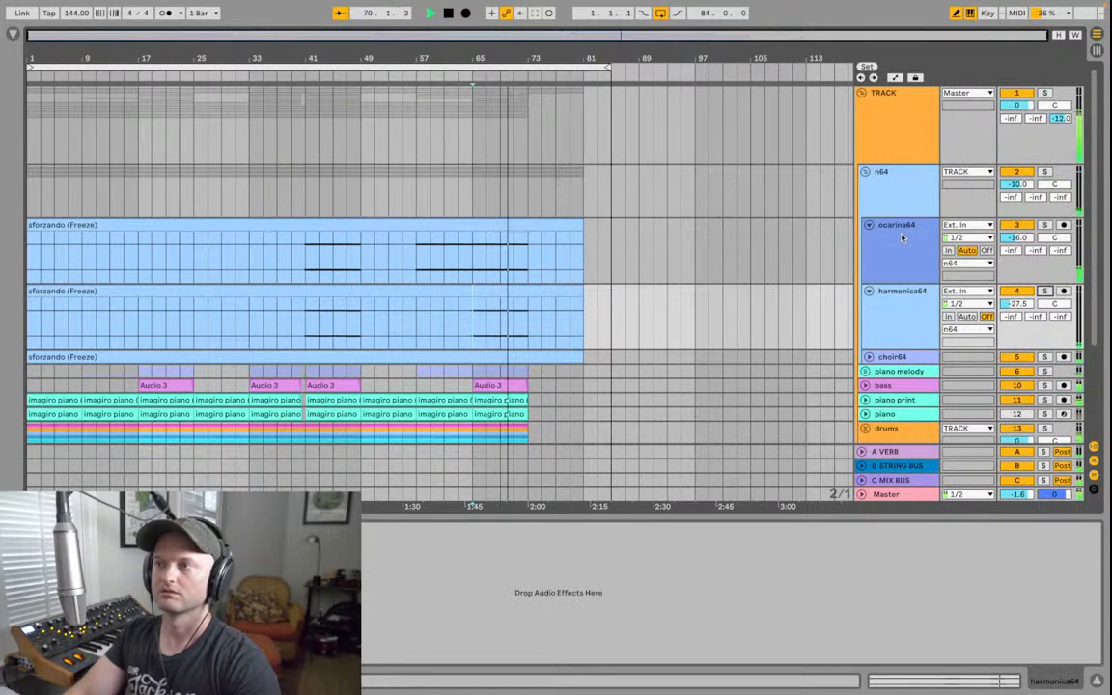
- Collapse the ocarina64 and harmonica64 tracks and fold the n64 group
click(868, 224)
click(868, 240)
click(864, 176)
click(865, 172)
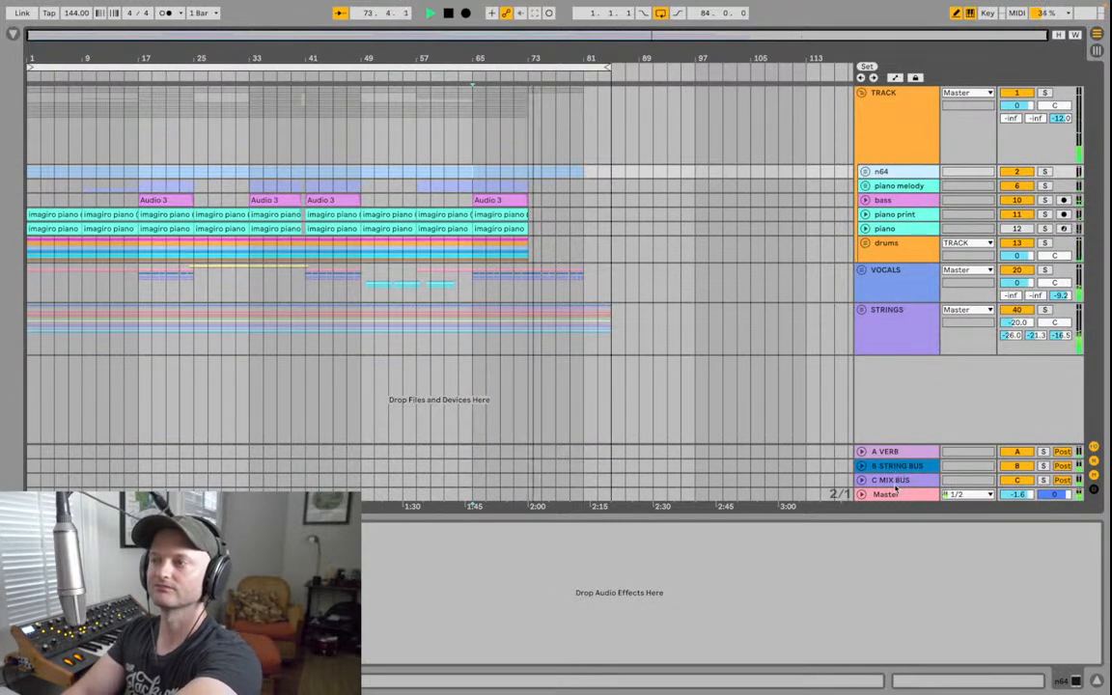
- Lower the Master volume to -7.0 dB in the Session view mixer and return to the Arrangement view
key(Tab)
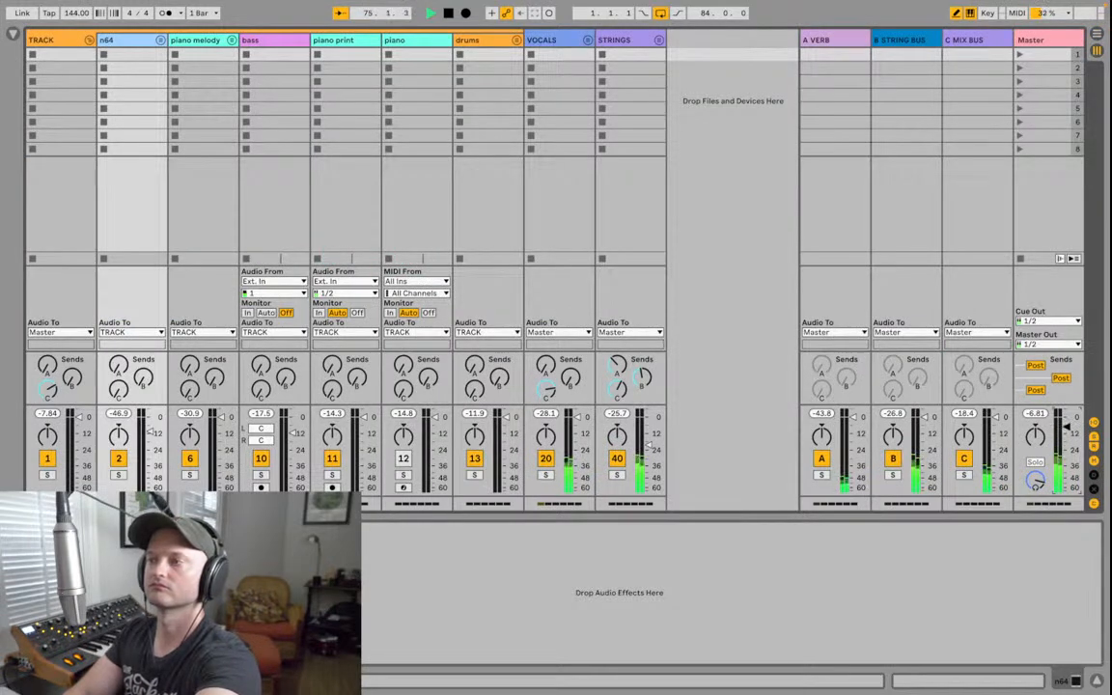
key(Tab)
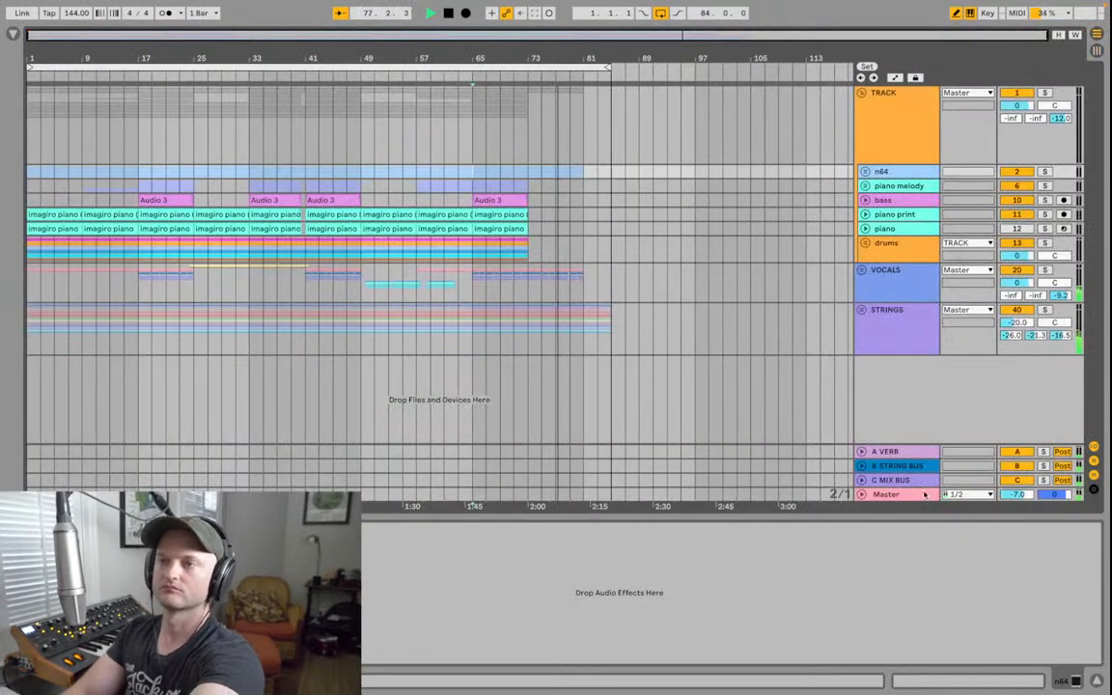
- Unfold the STRINGS group, solo it and play the strings from bar 65
click(31, 314)
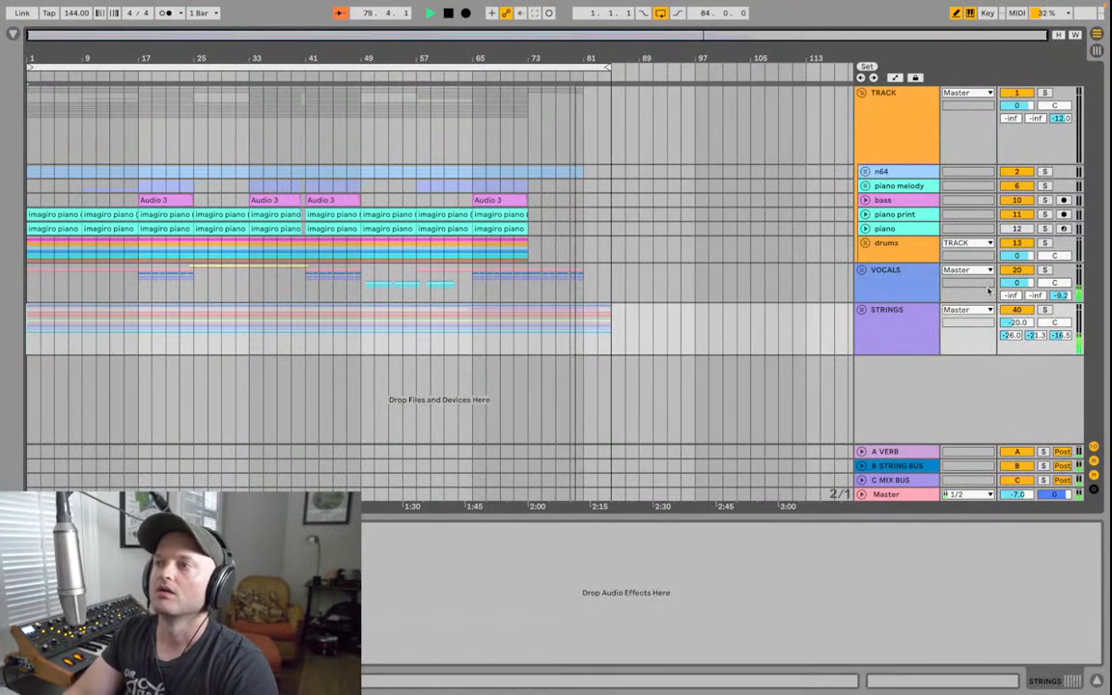
click(862, 311)
scroll(768, 349, down, 2)
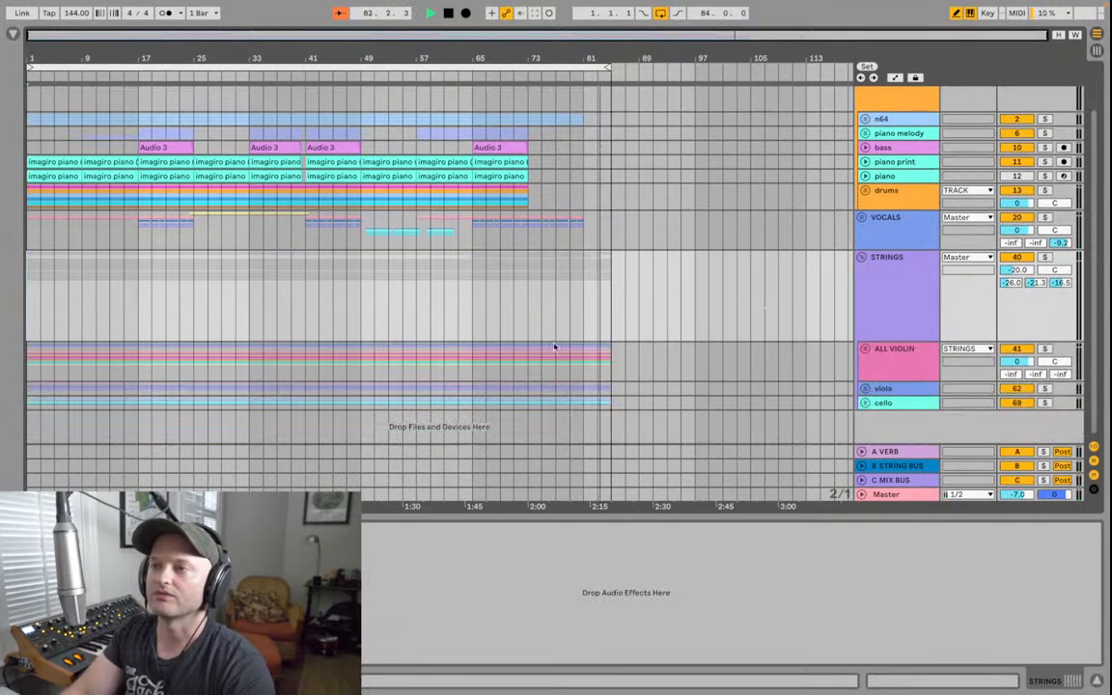
click(438, 406)
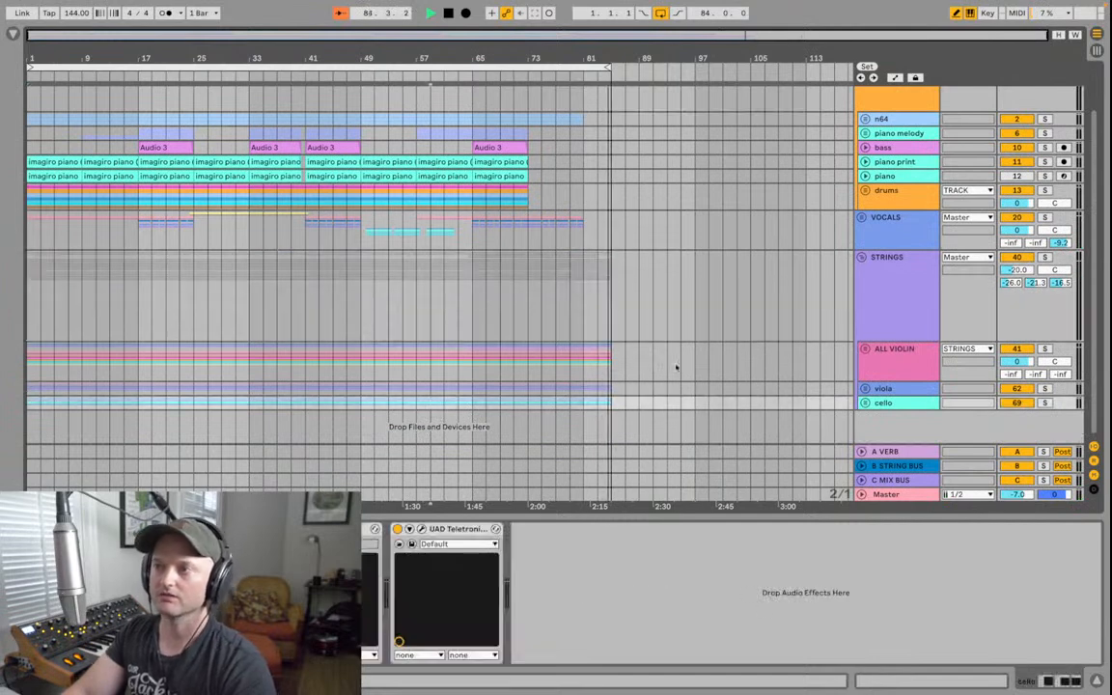
click(1046, 258)
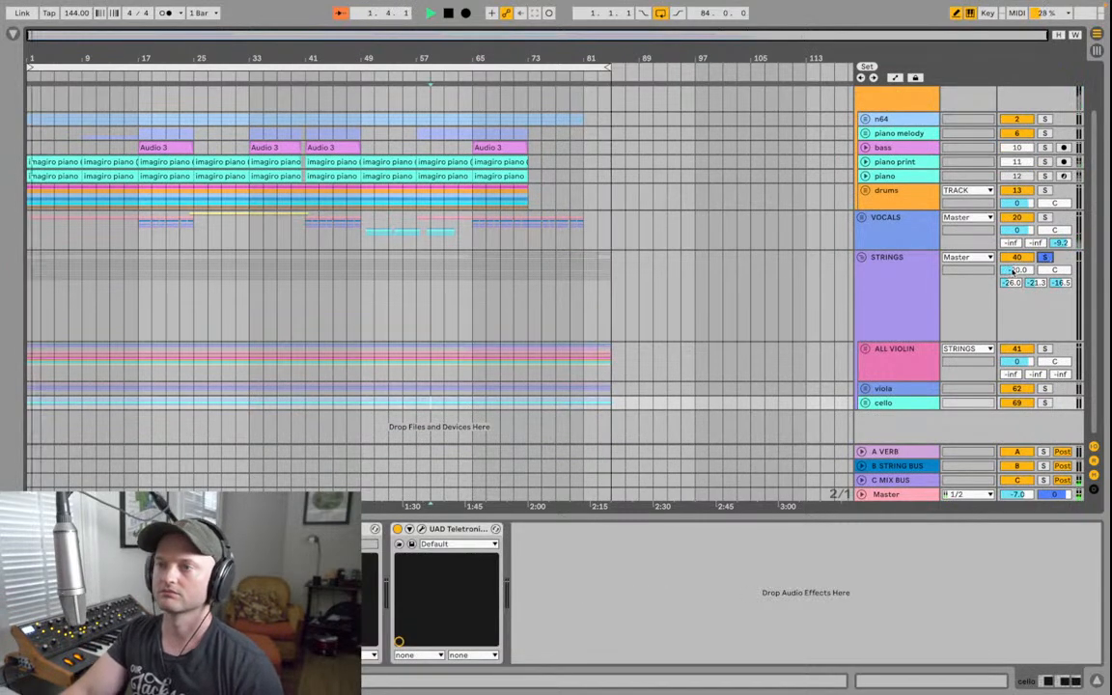
key(space)
key(space)
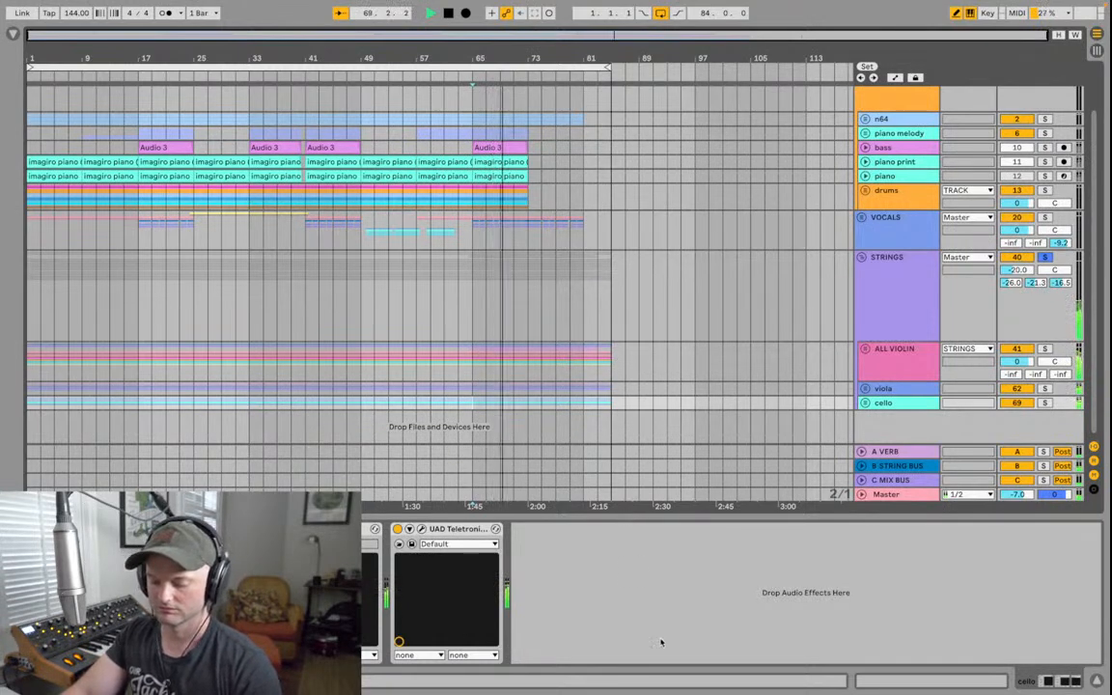
- Take Ableton Live out of full screen and fold the STRINGS group
mouse_move(691, 693)
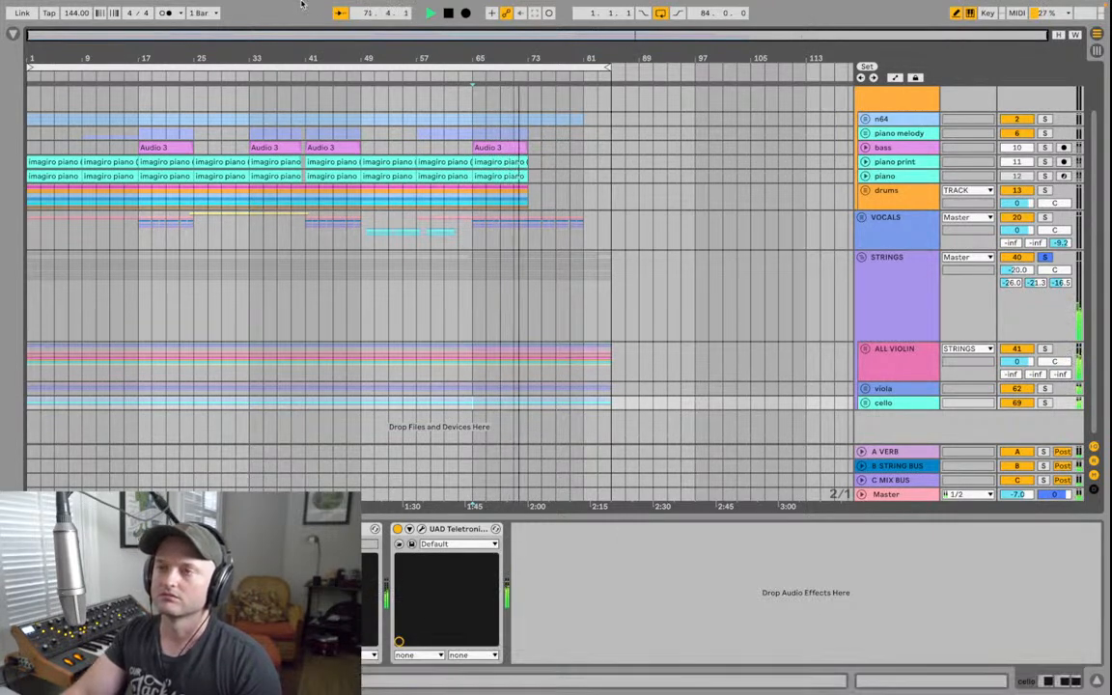
mouse_move(36, 2)
click(34, 24)
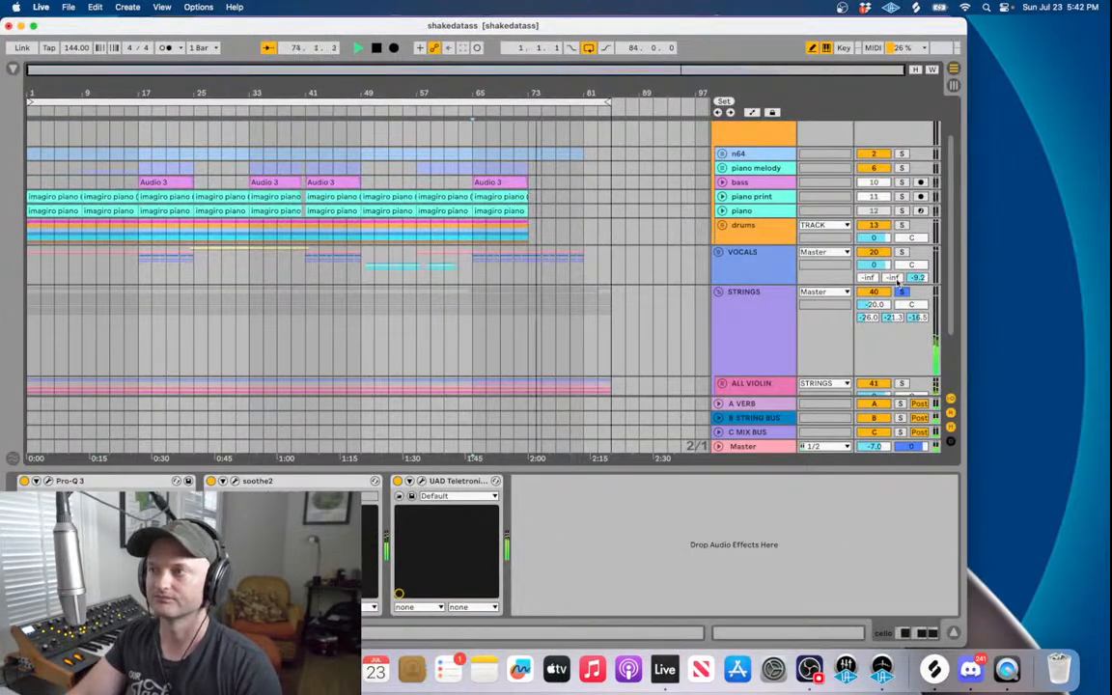
click(720, 294)
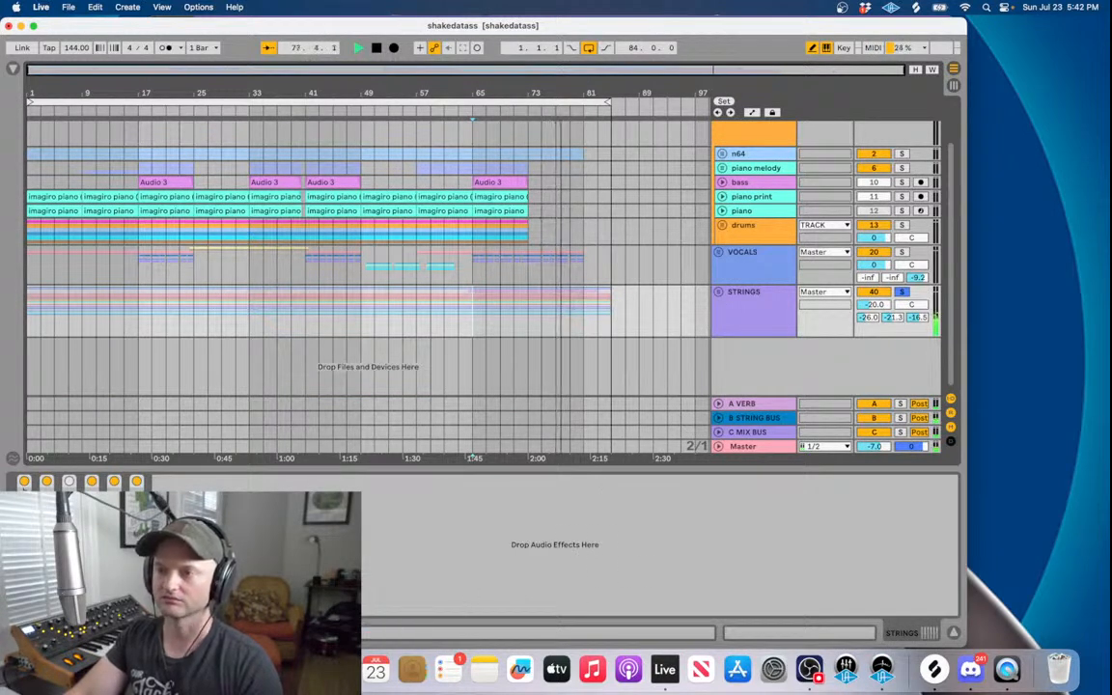
- Switch to the YouTube stream page in Chrome and post "i'm using obs" in the live chat
click(158, 668)
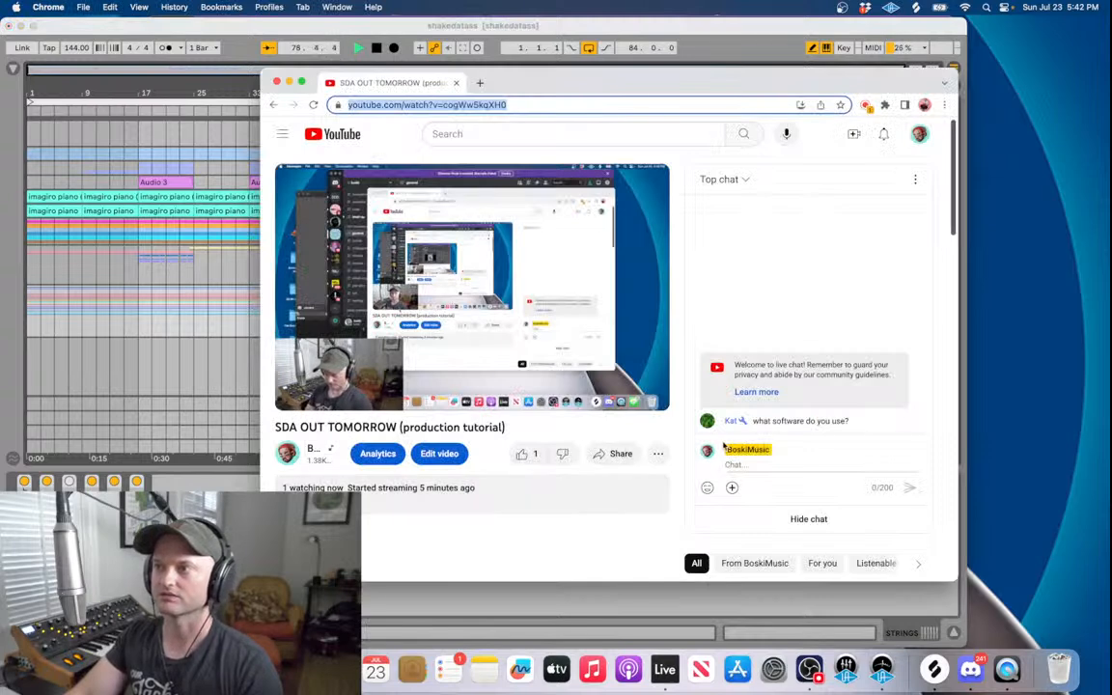
click(773, 465)
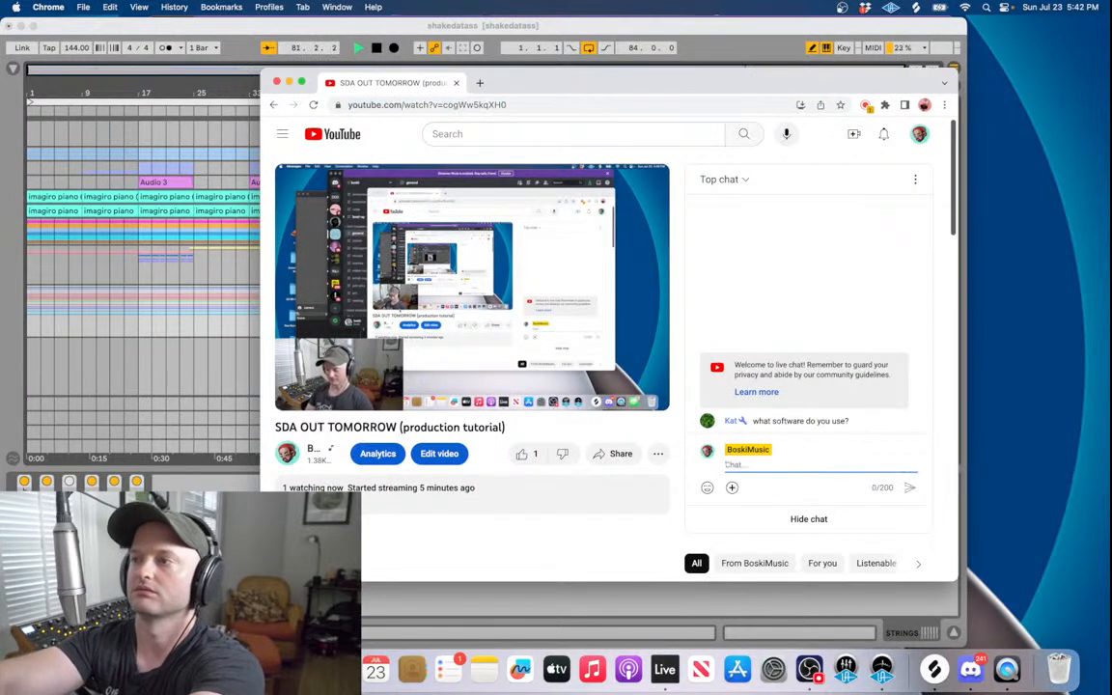
text(i'm using obs)
key(Return)
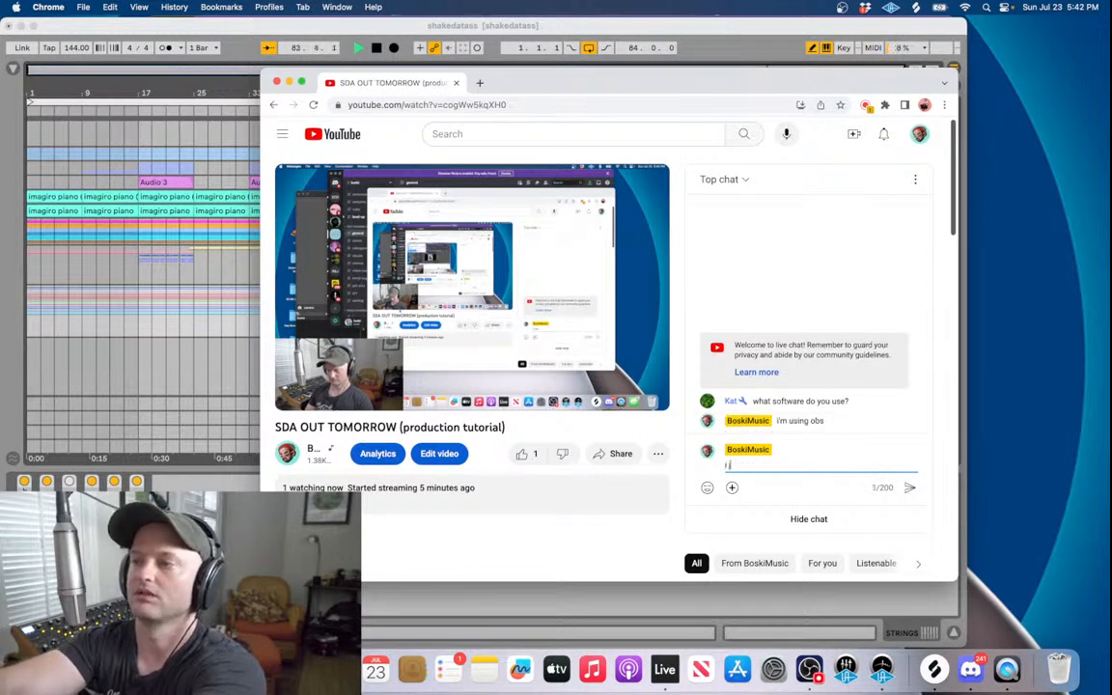
- Post "i just lowered the frame rate" and "ableton" as two messages in the live chat
text(i just lowered the)
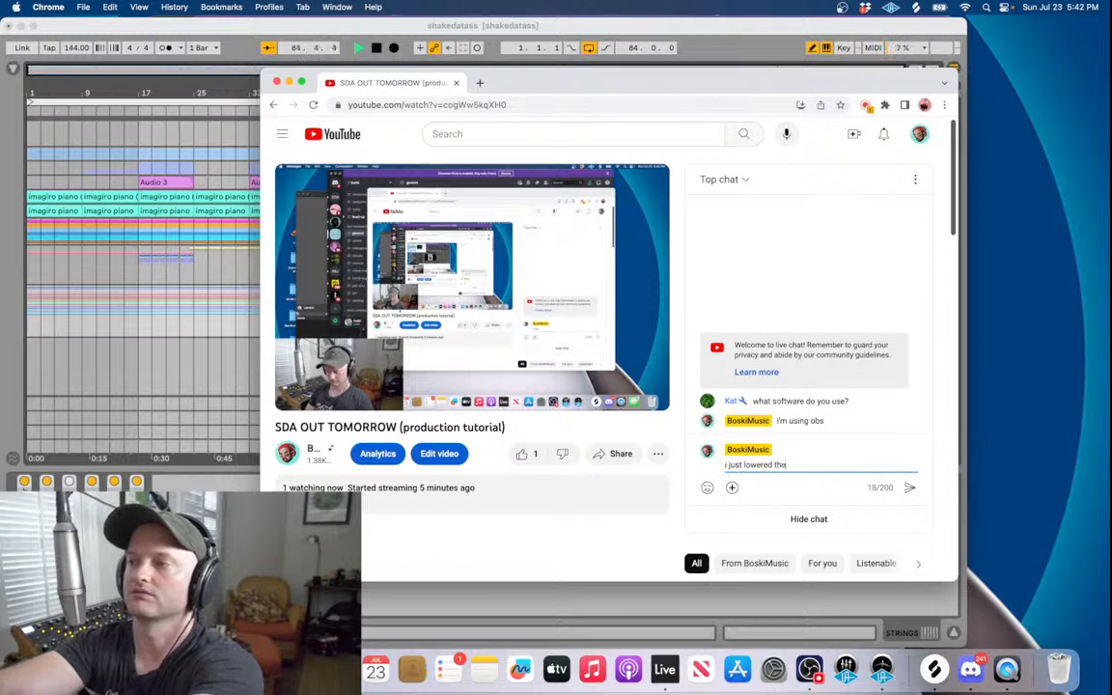
text( frame rate)
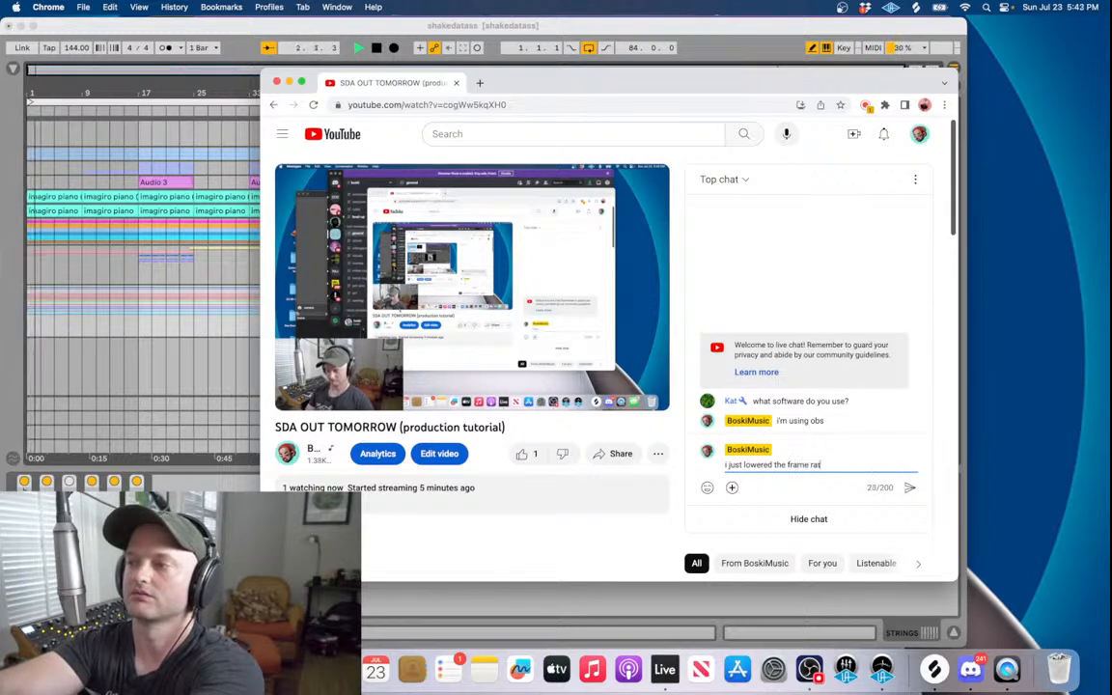
key(Return)
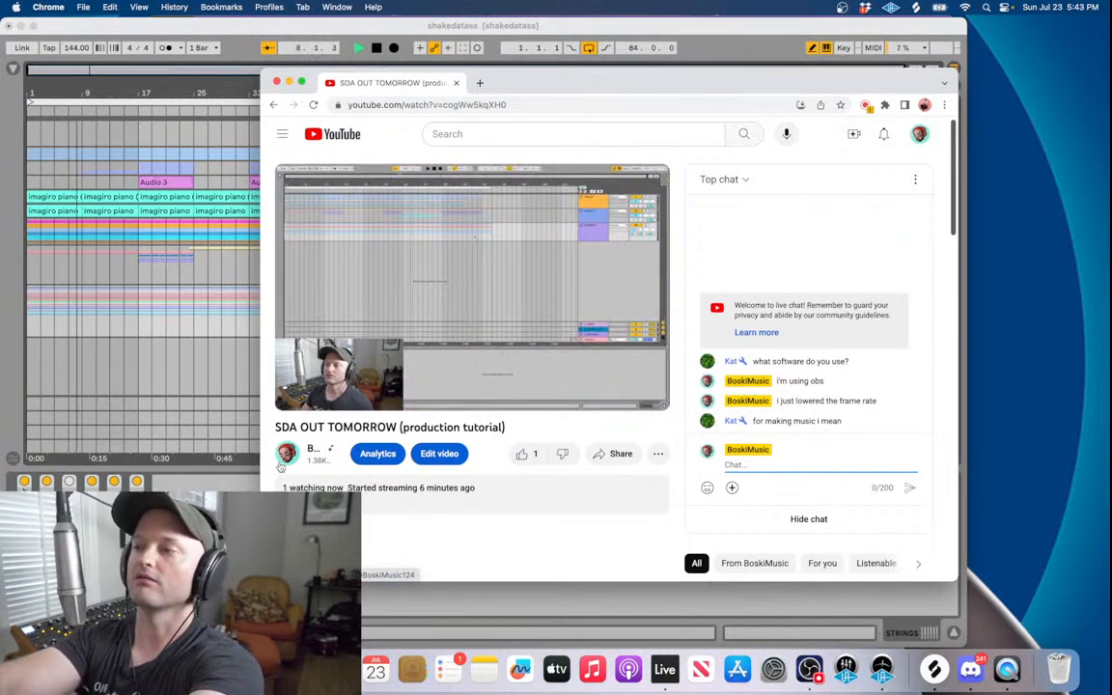
text(ableton)
key(Return)
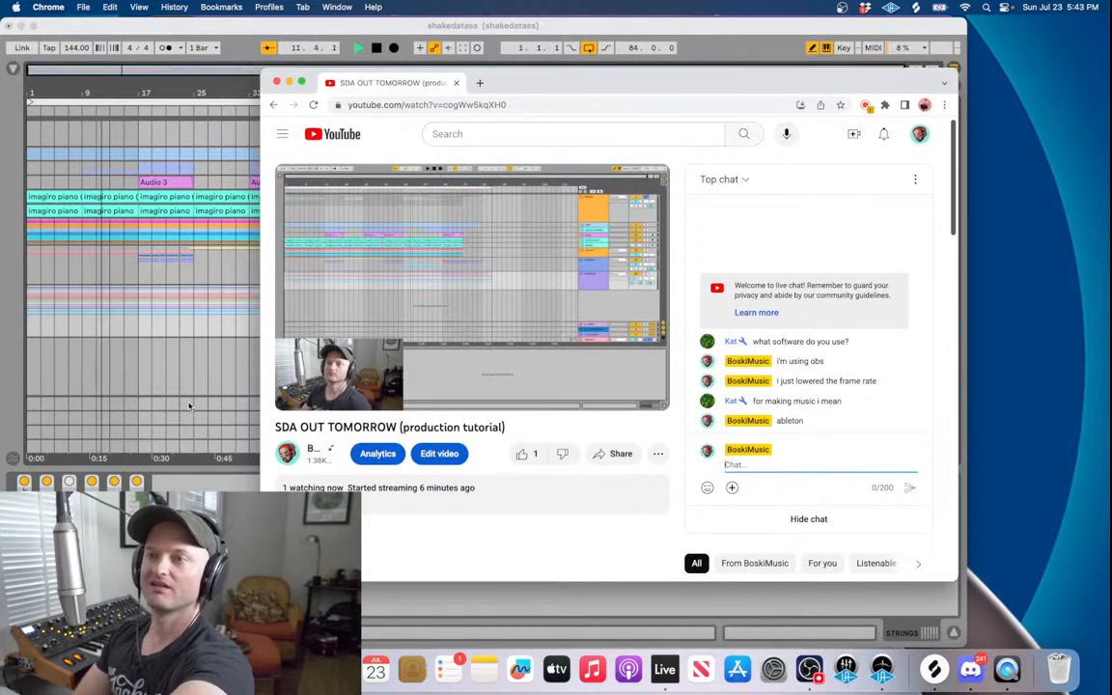
- Switch back to Ableton Live, unsolo the STRINGS group with playback stopped, and fold the TRACK group
click(163, 364)
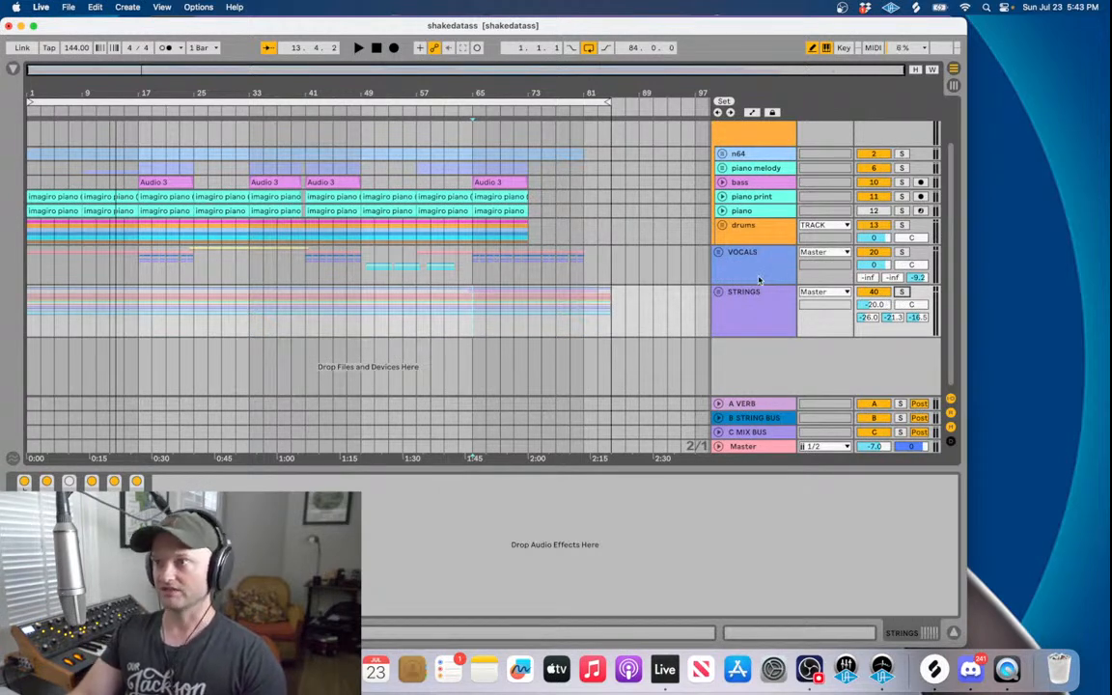
scroll(759, 279, up, 2)
click(718, 129)
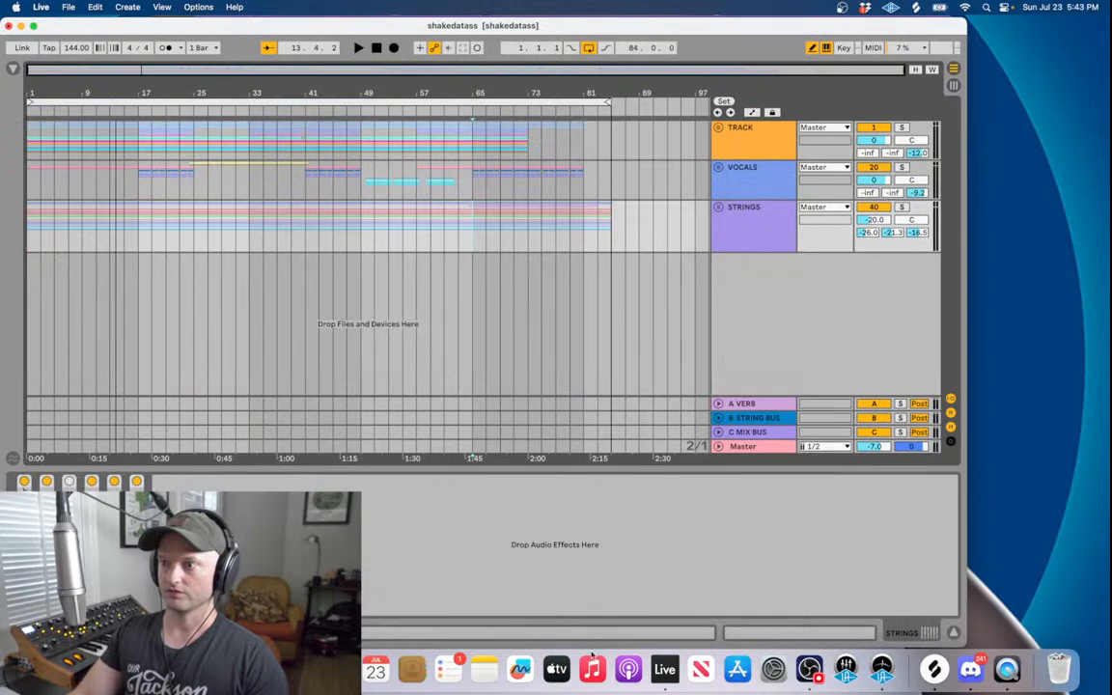
- Bring the Chrome stream window back in front, move it to the screen's upper-right corner and widen it
click(337, 669)
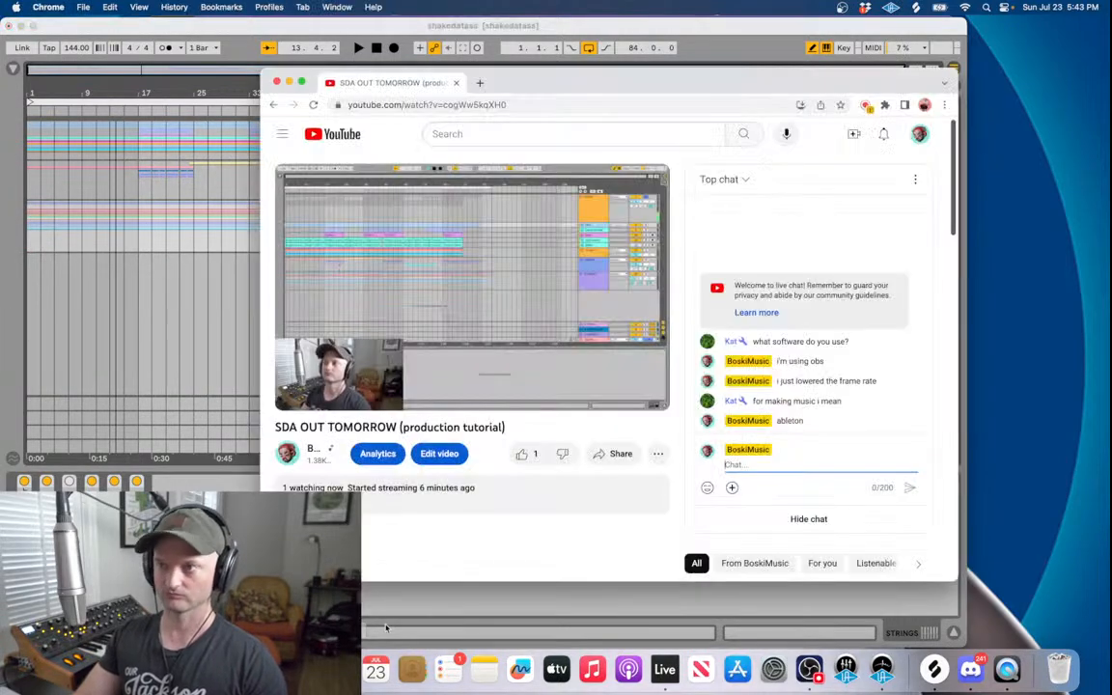
drag(591, 83, 741, 35)
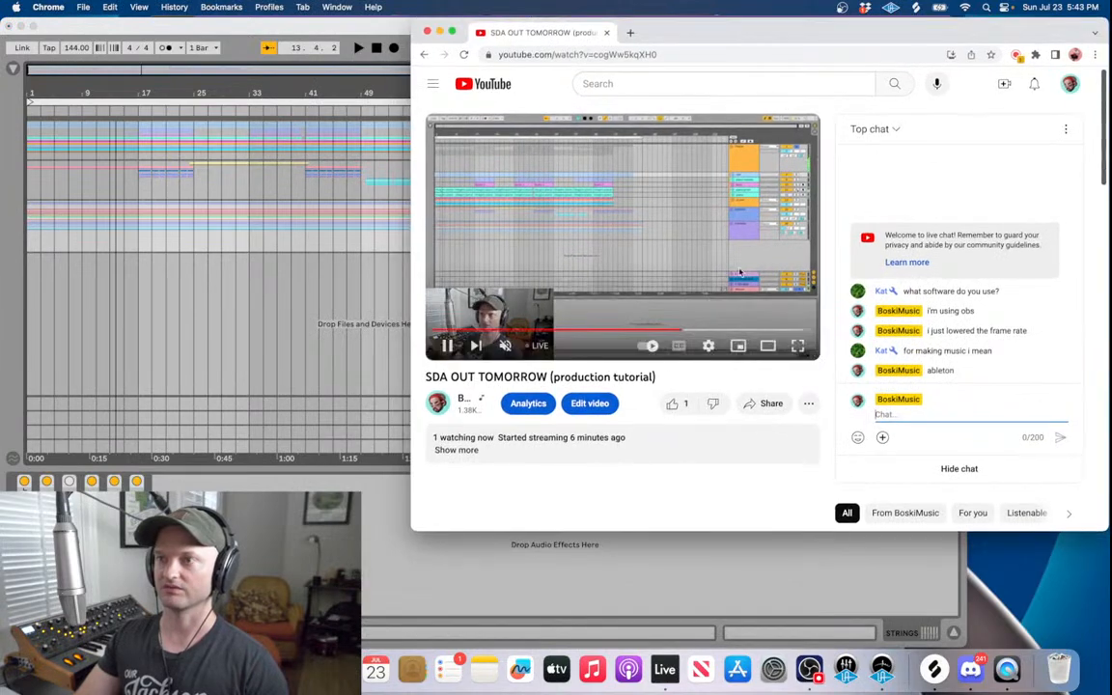
drag(411, 32, 333, 33)
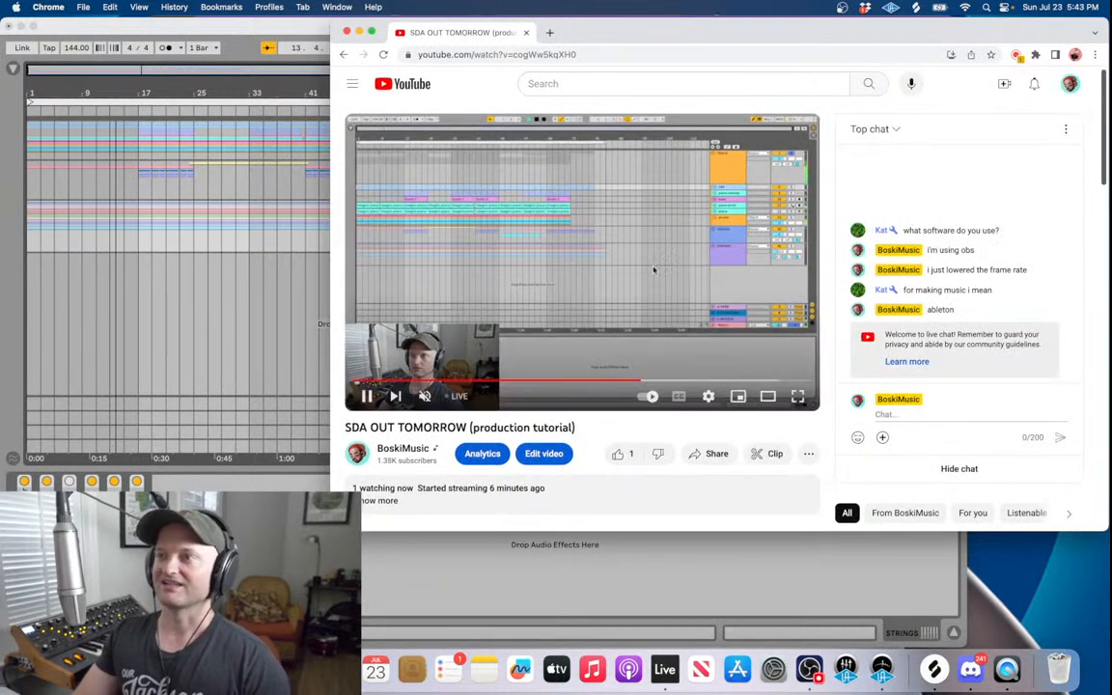
- Switch the YouTube stream's chat view from Top chat to Live chat and open the chat's options
click(898, 130)
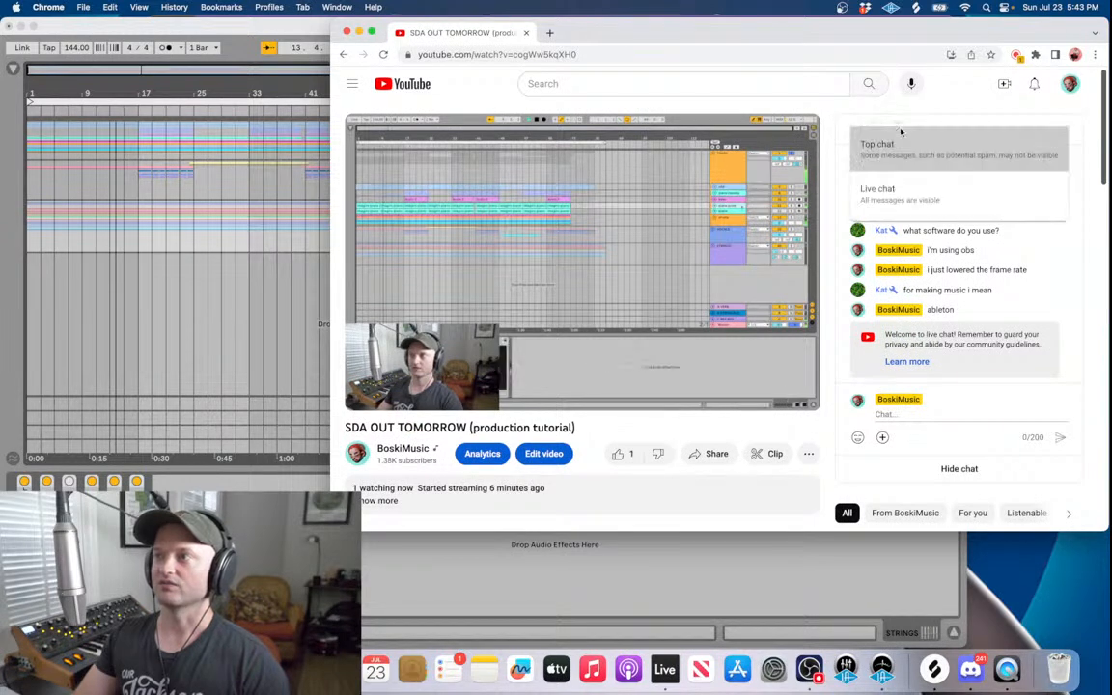
click(901, 198)
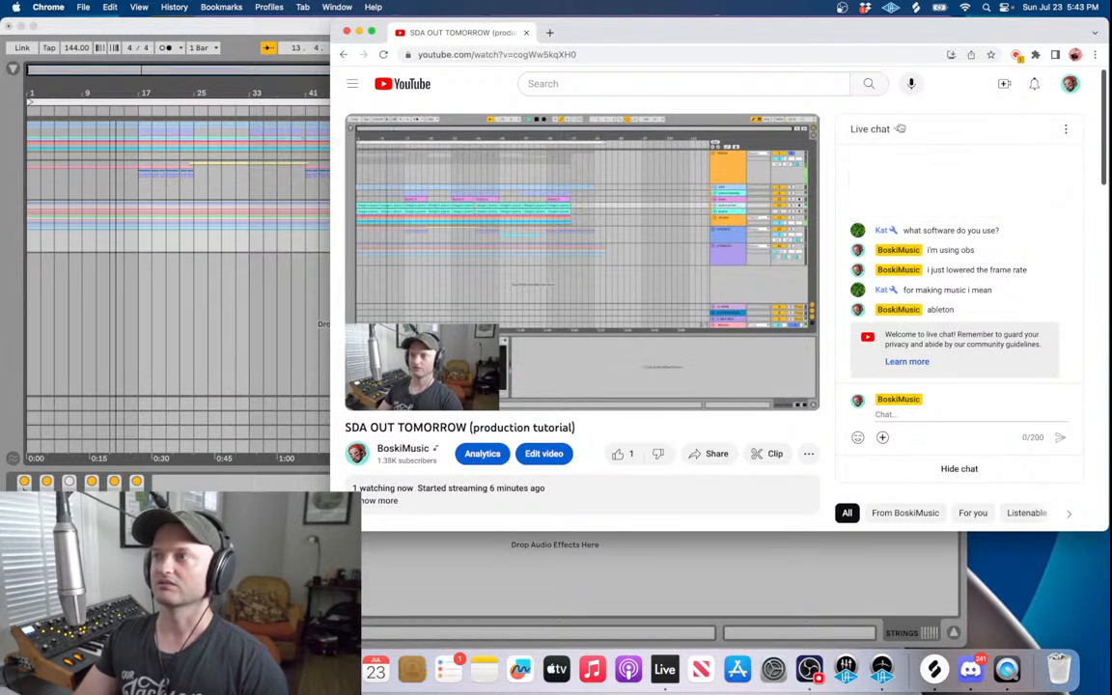
click(1065, 130)
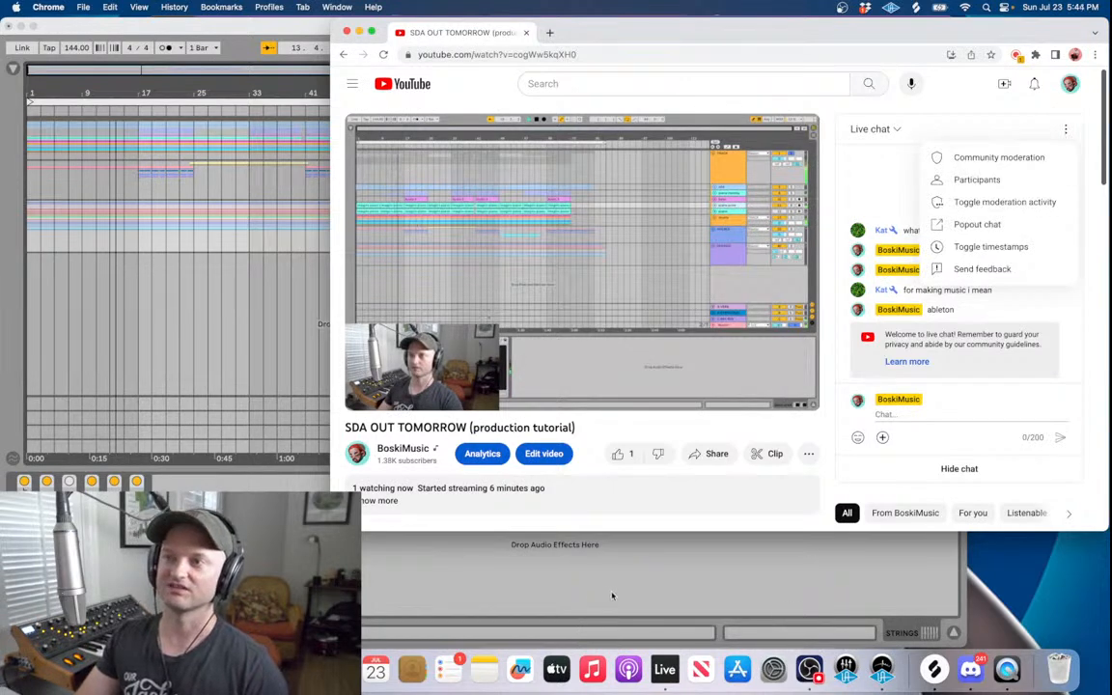
- Switch back to Ableton Live and unfold the TRACK group and its drums subgroup, expanding the perx track
click(551, 534)
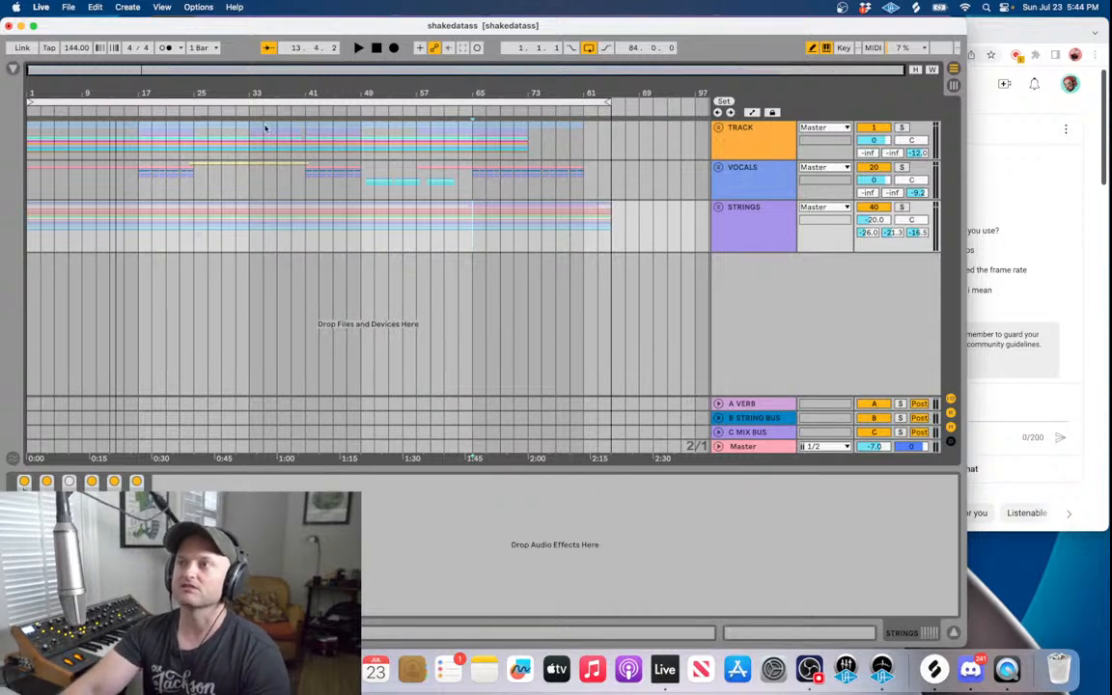
click(718, 129)
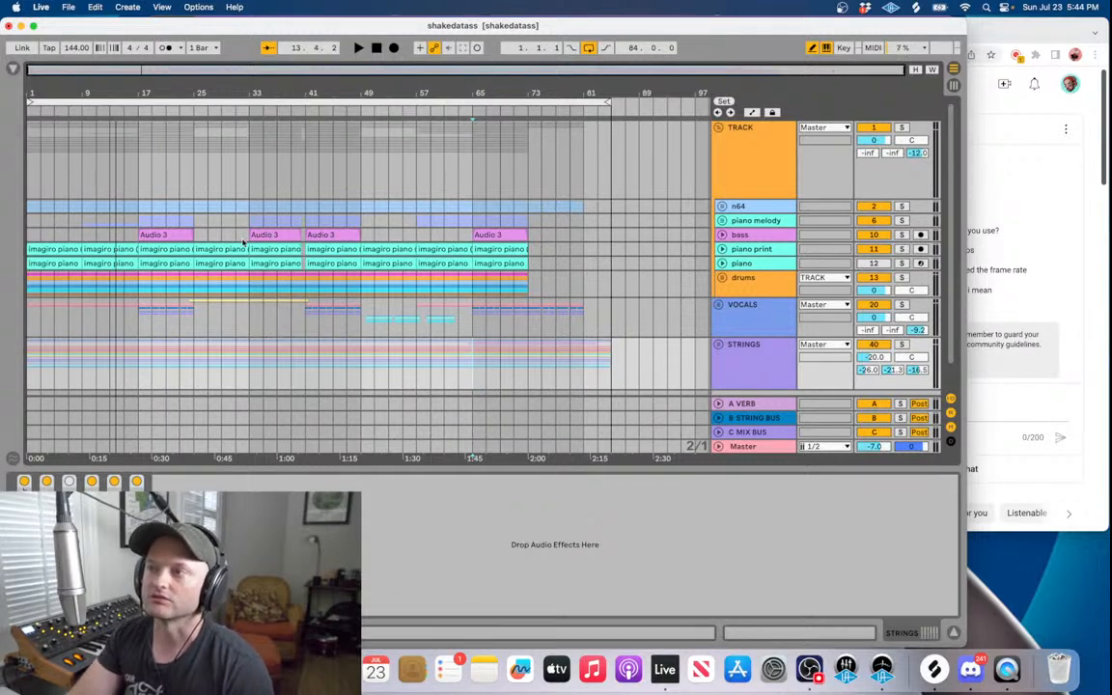
click(721, 280)
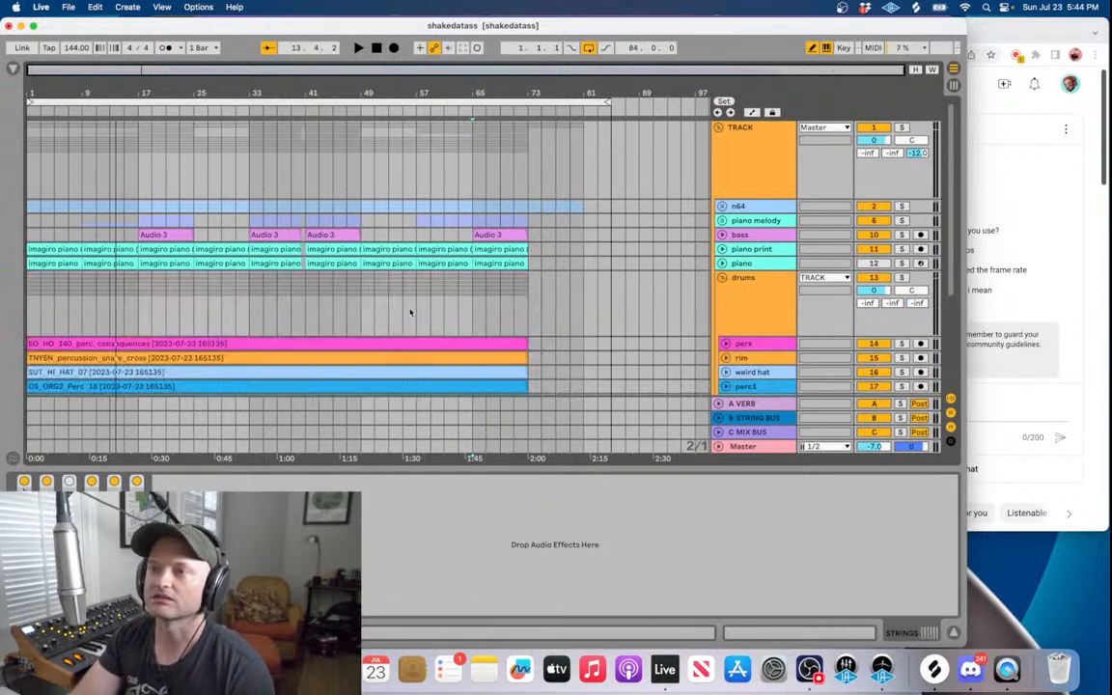
scroll(434, 309, down, 5)
click(725, 191)
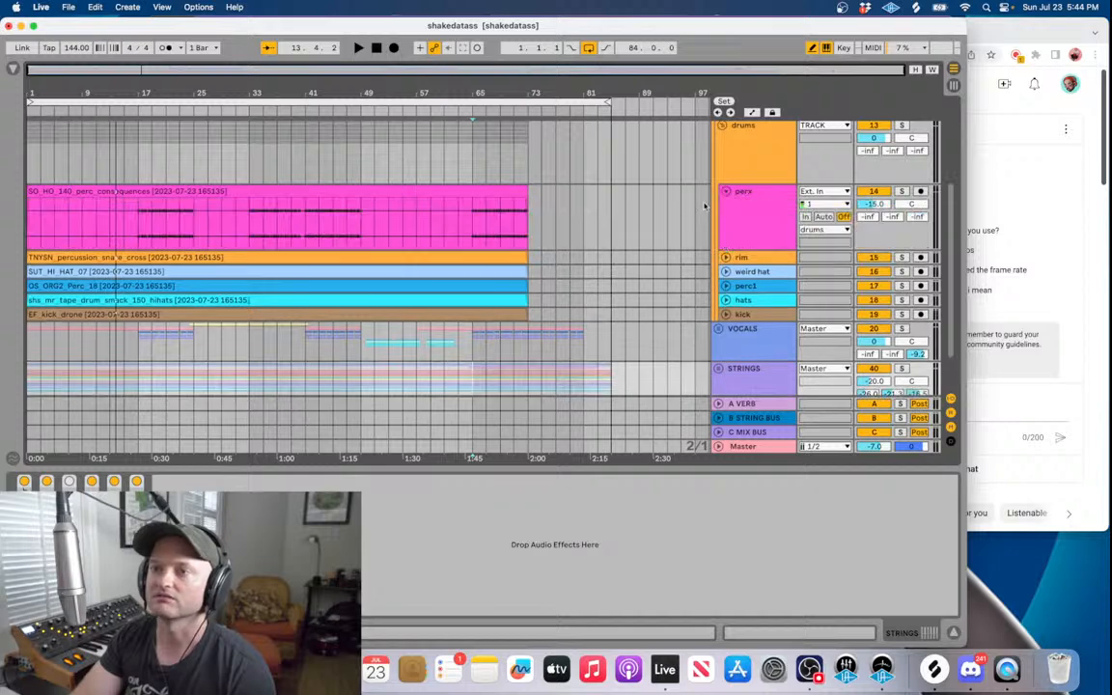
- Solo the drums group and play it from bar 17, collapsing the perx track
click(141, 229)
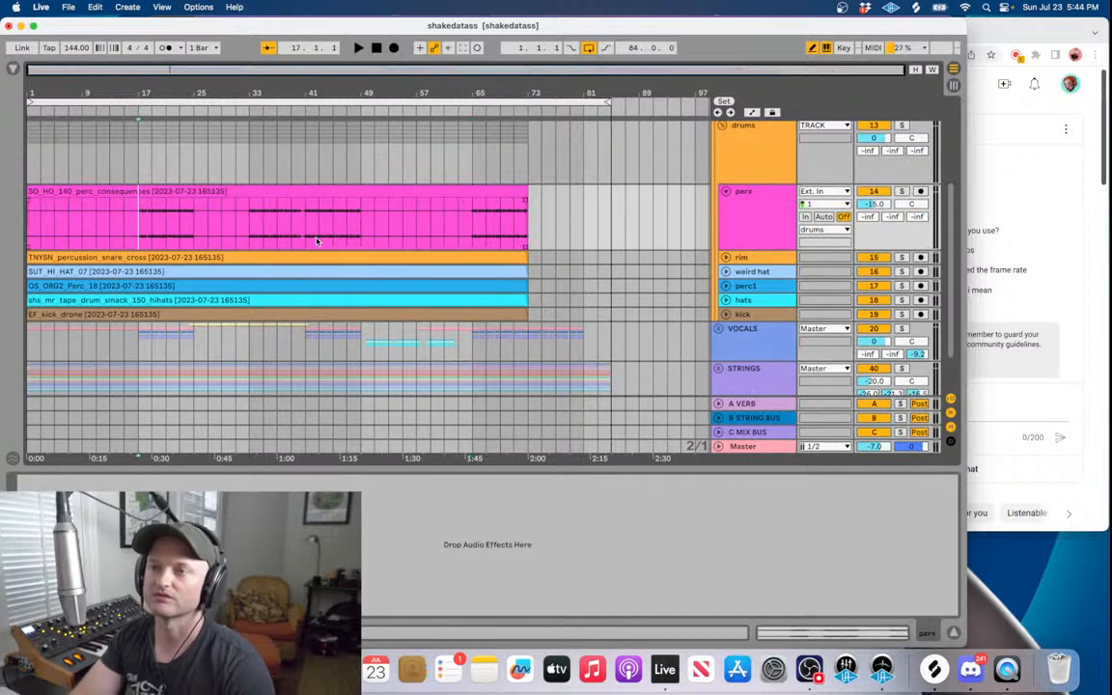
click(902, 125)
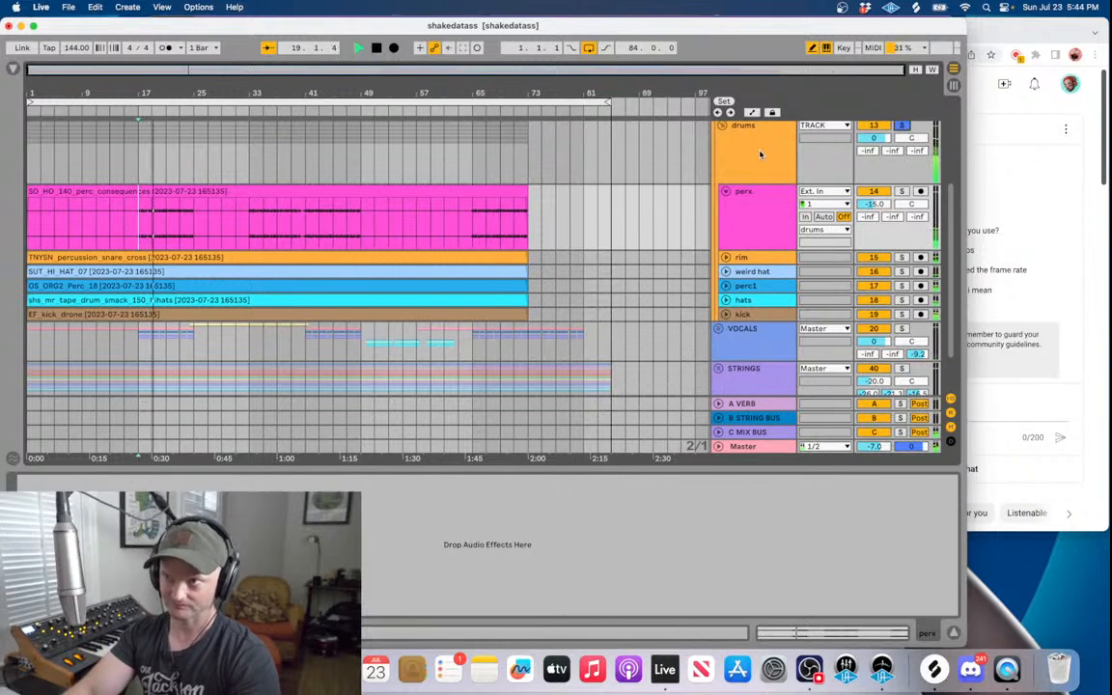
click(726, 192)
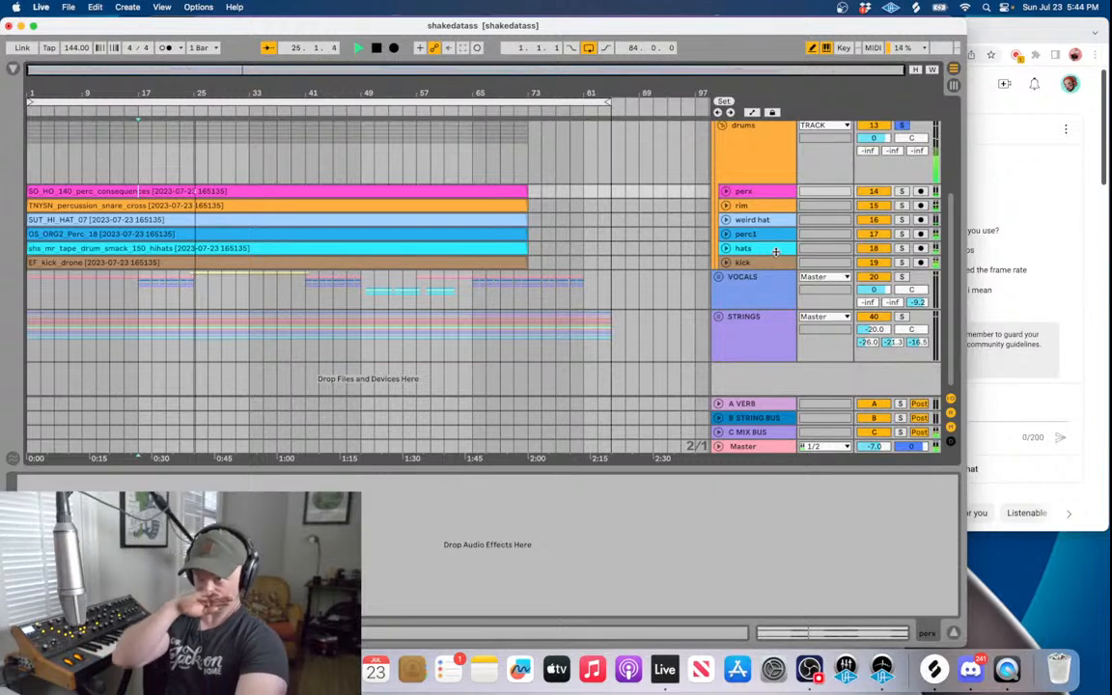
- Show the drums group's effects and turn off FabFilter Pro-Q 3, RC-20 and UAD API 2500 while it plays
click(673, 176)
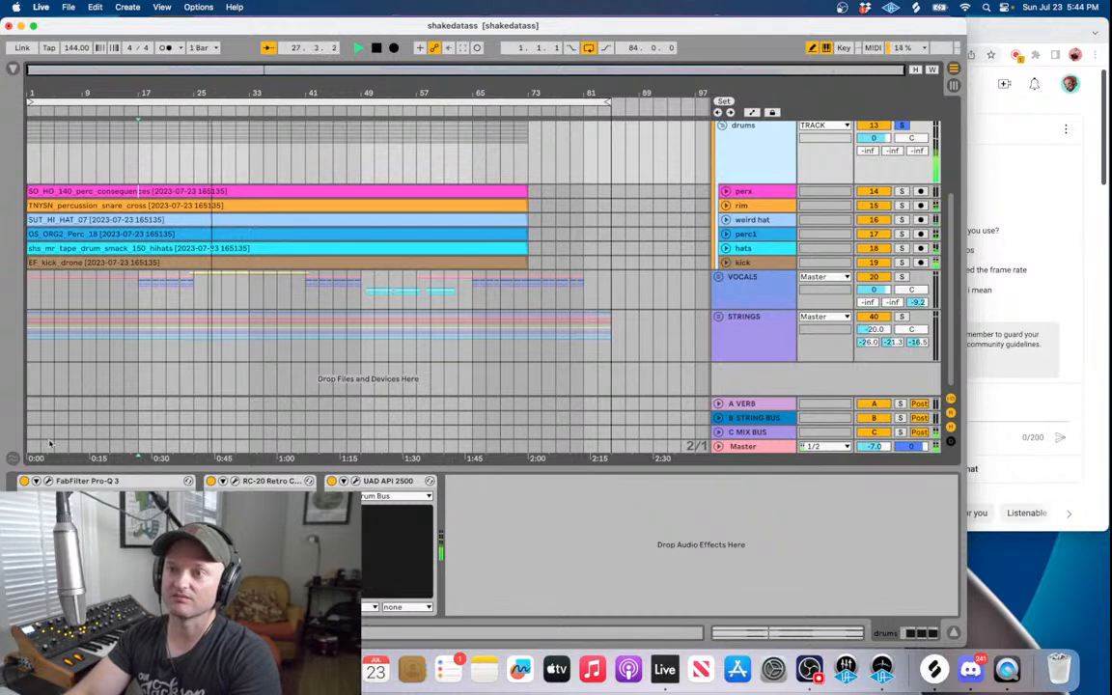
click(212, 480)
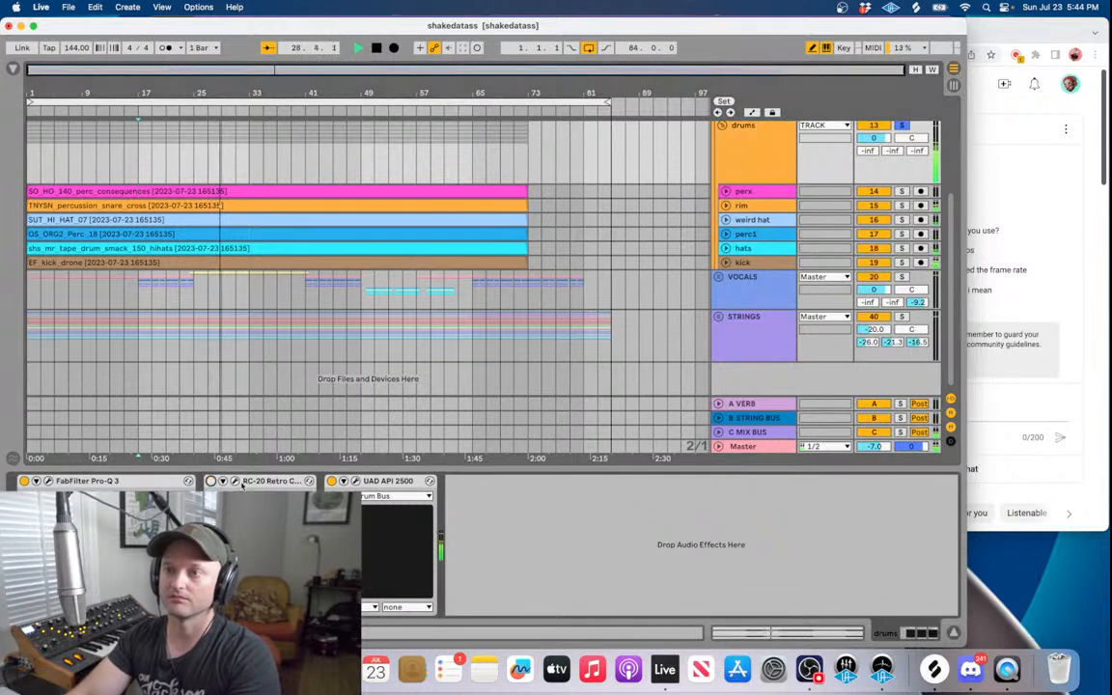
click(331, 481)
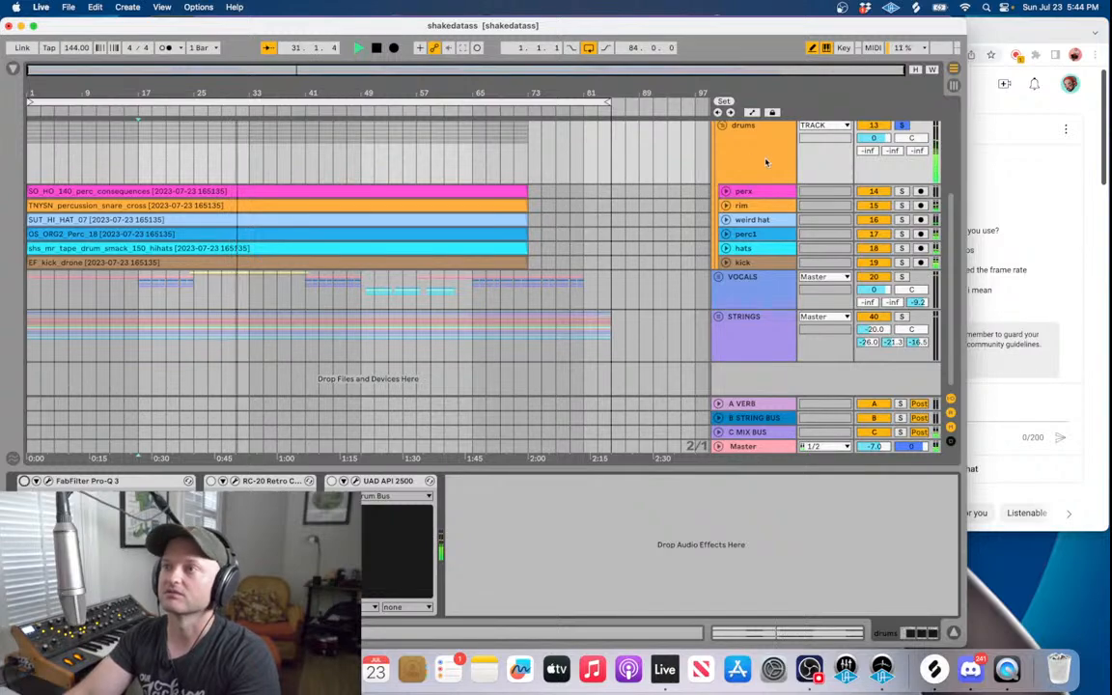
- Bring the YouTube stream page in Chrome to the front and skip its player ahead to the live point
click(1040, 291)
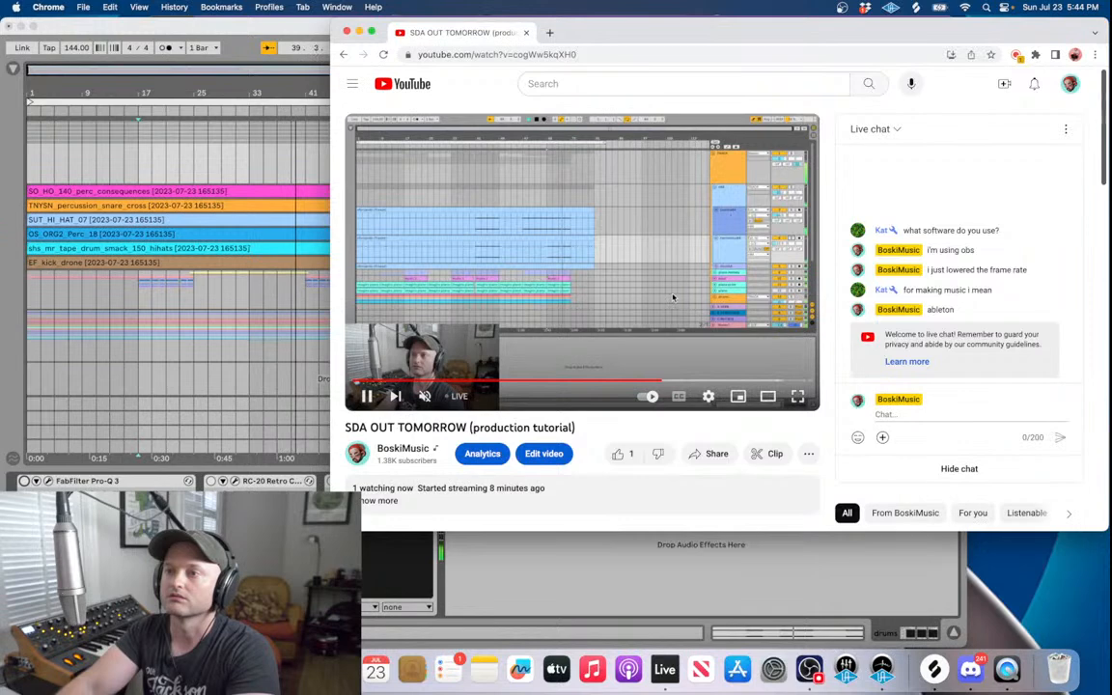
click(774, 380)
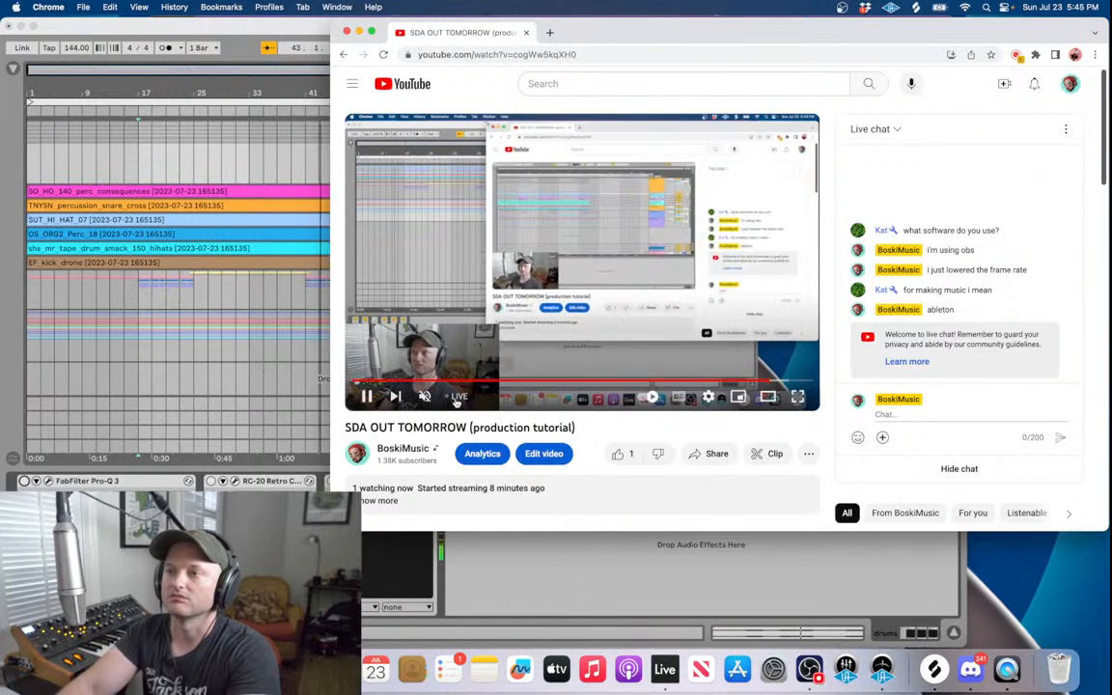
click(456, 396)
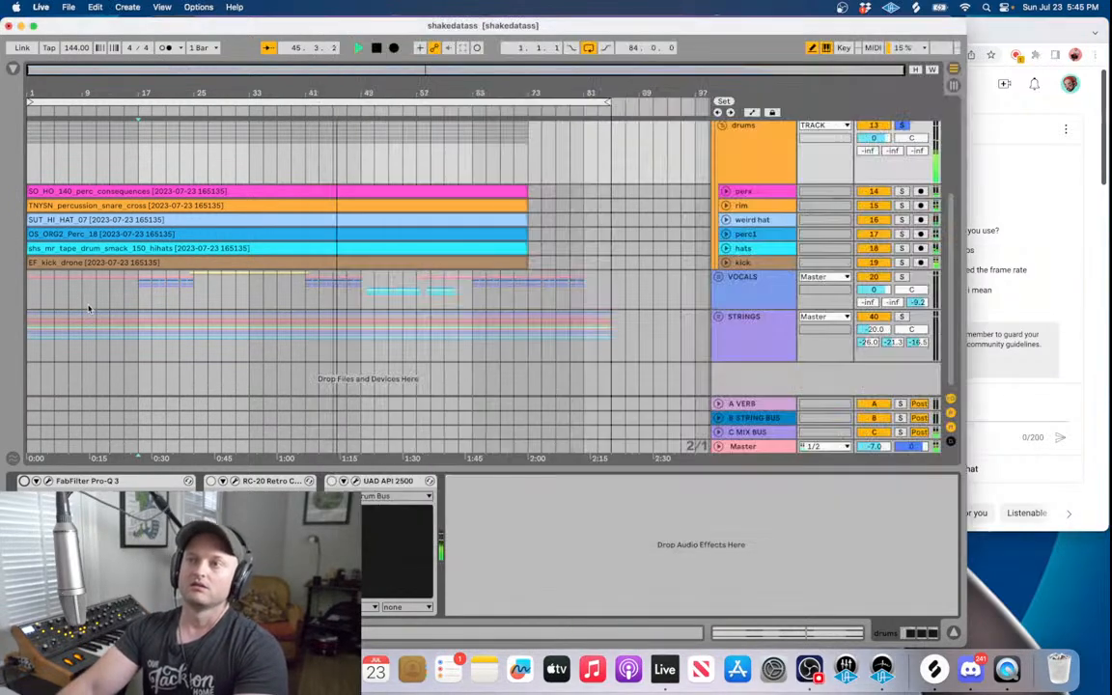
- Return to Ableton Live, turn RC-20 back on for the drums group and restart playback from bar 17
click(92, 312)
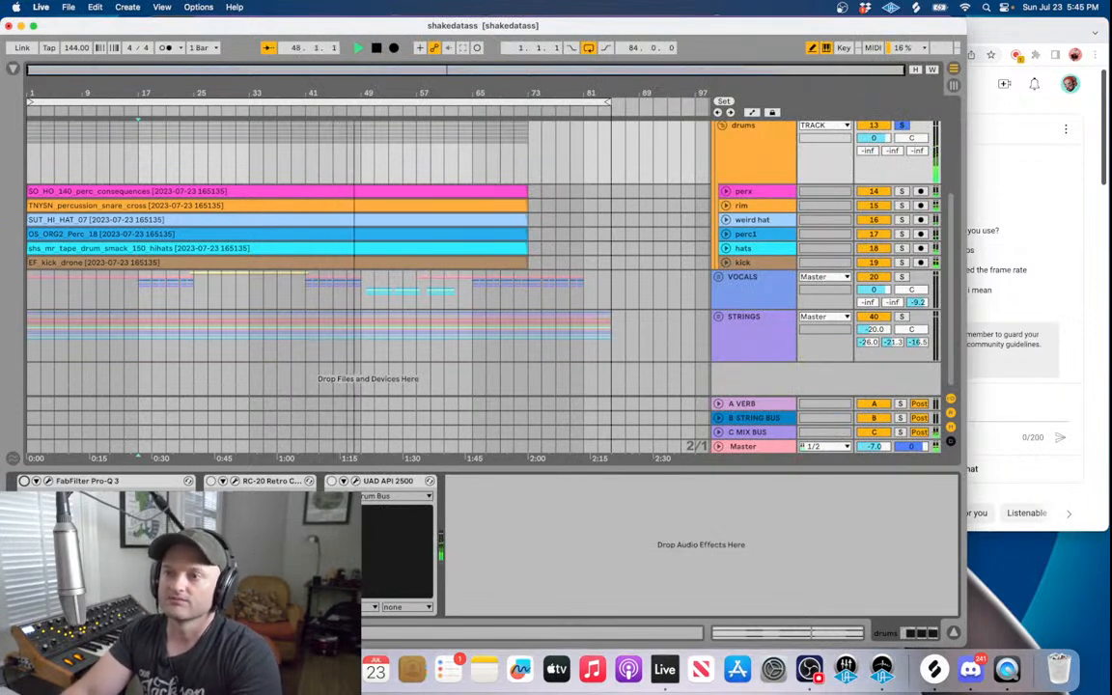
click(211, 481)
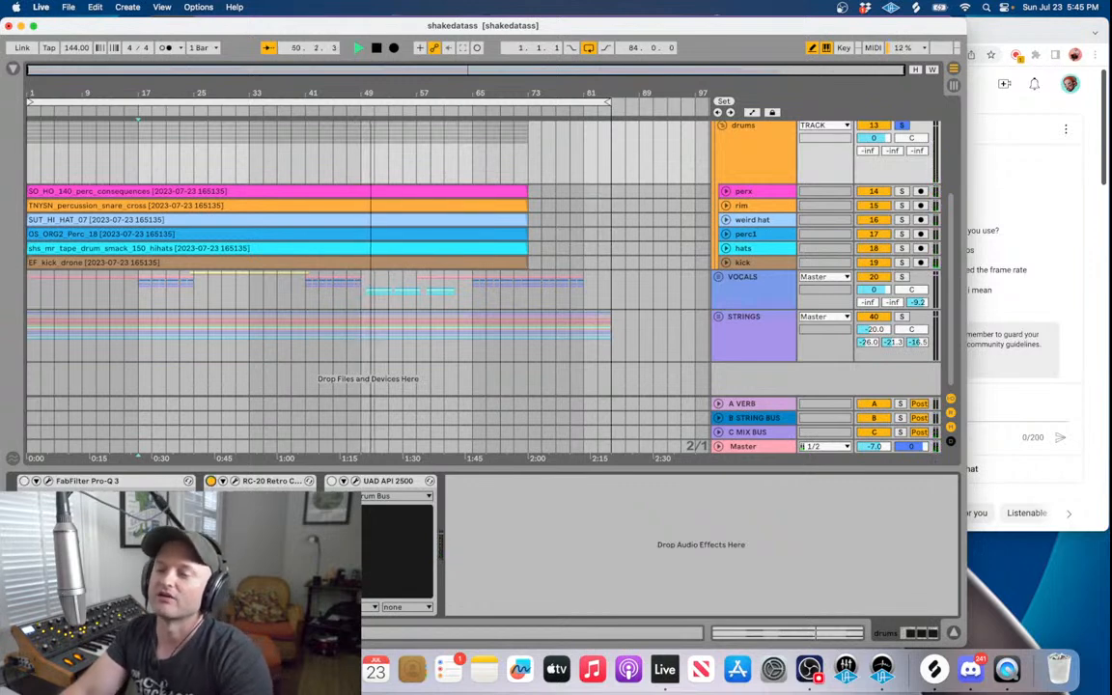
key(space)
key(space)
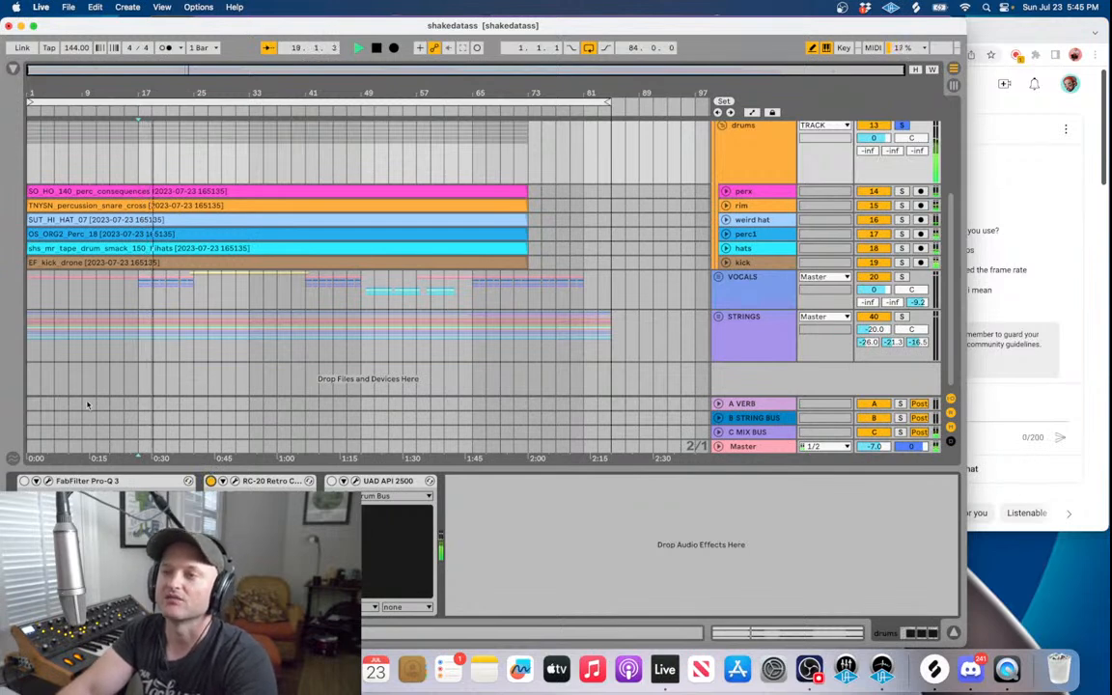
- Turn the drums group's FabFilter Pro-Q 3 back on and examine its high-cut curve in the plugin window
click(25, 480)
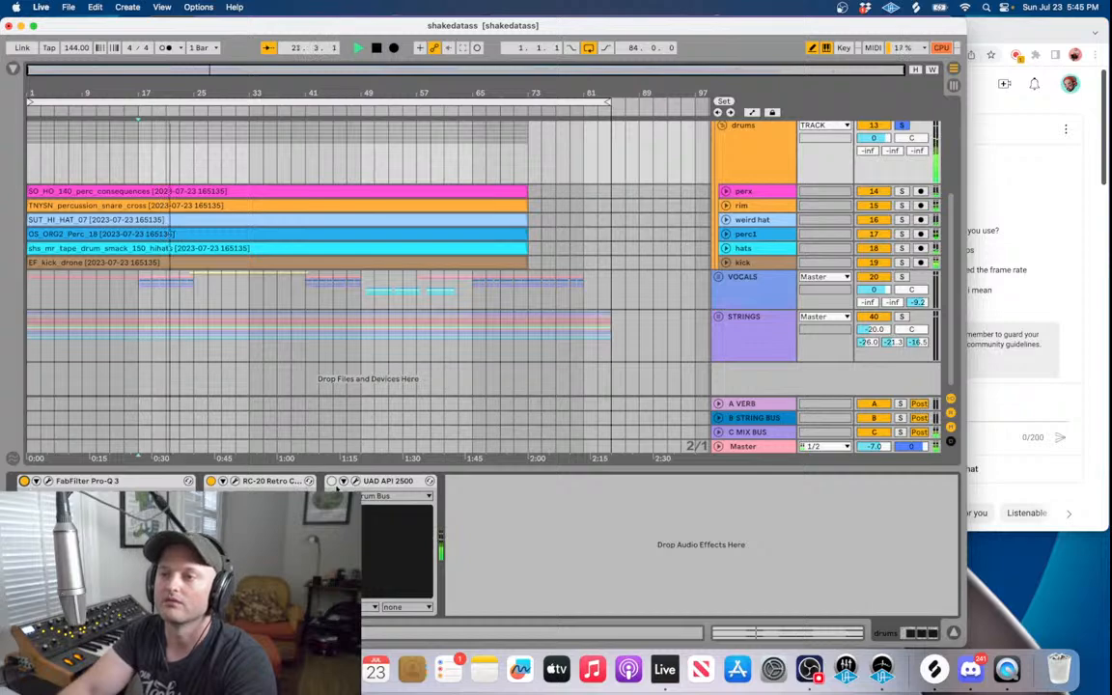
click(48, 481)
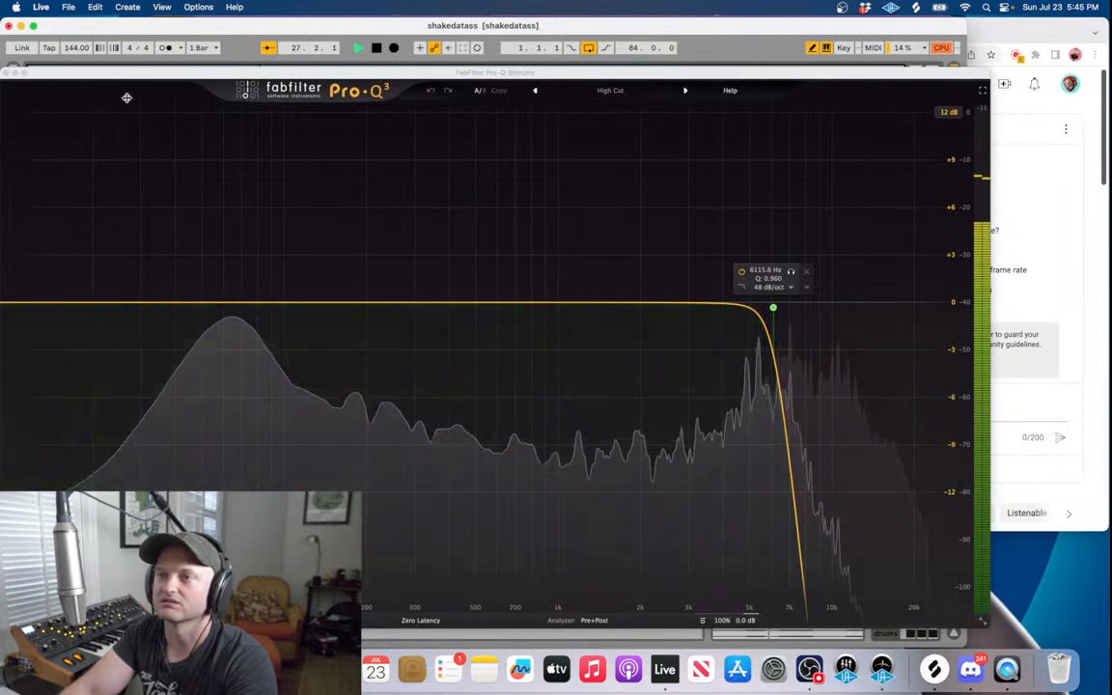
click(9, 72)
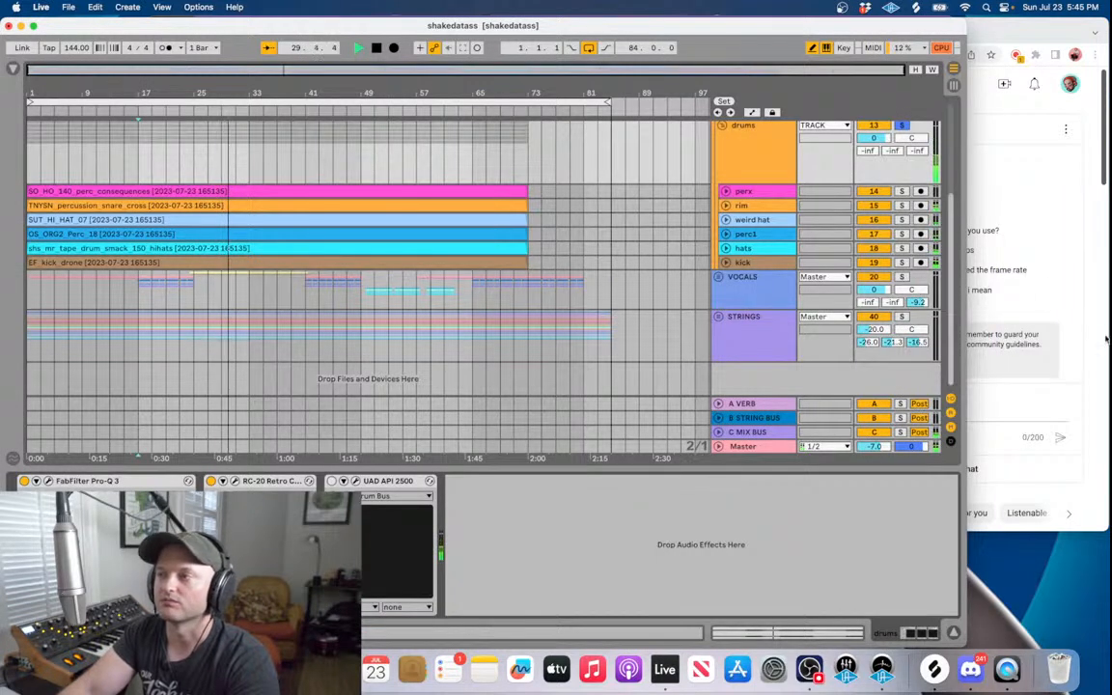
- Switch to the YouTube stream page in Chrome and post "how we running?" in the live chat
click(1024, 367)
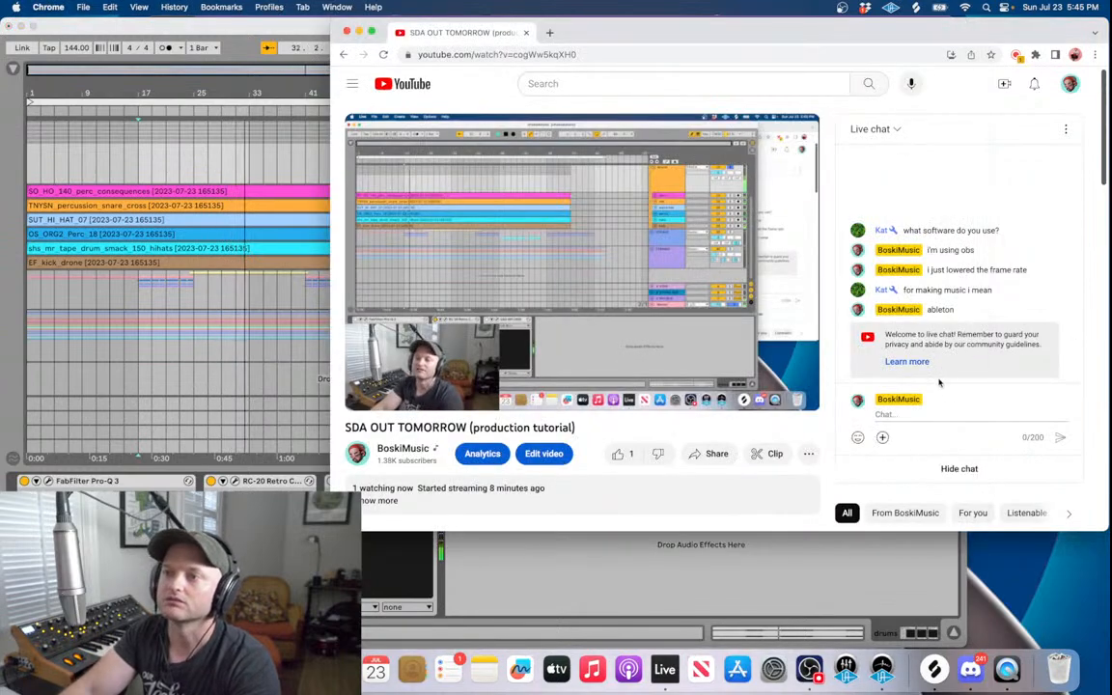
click(922, 416)
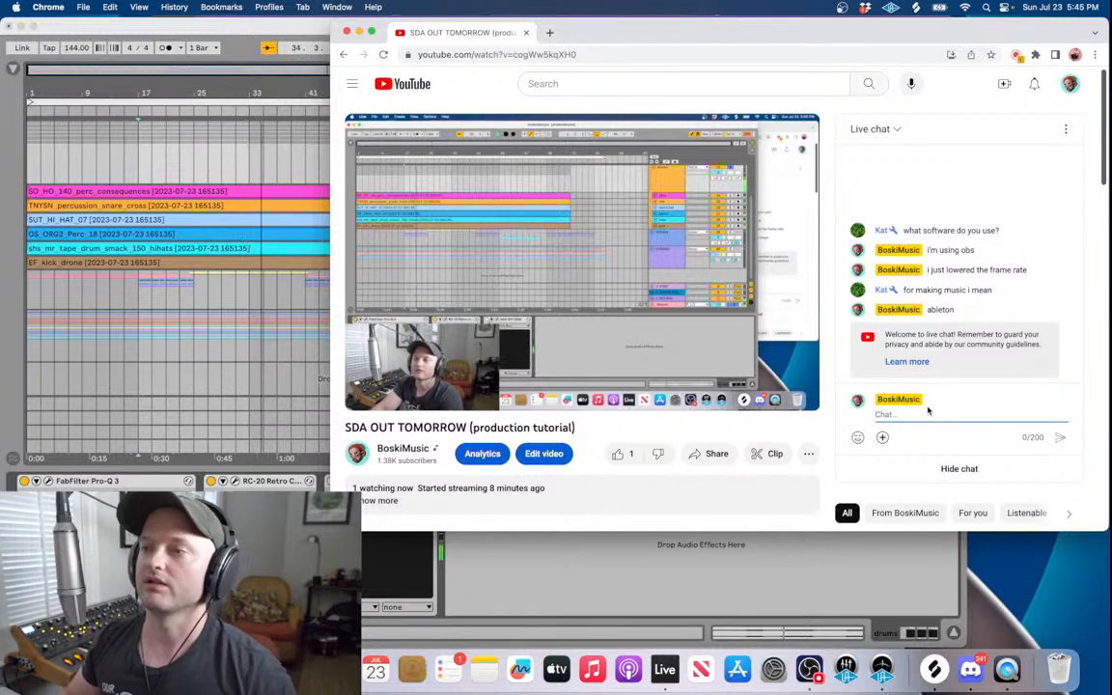
text(how)
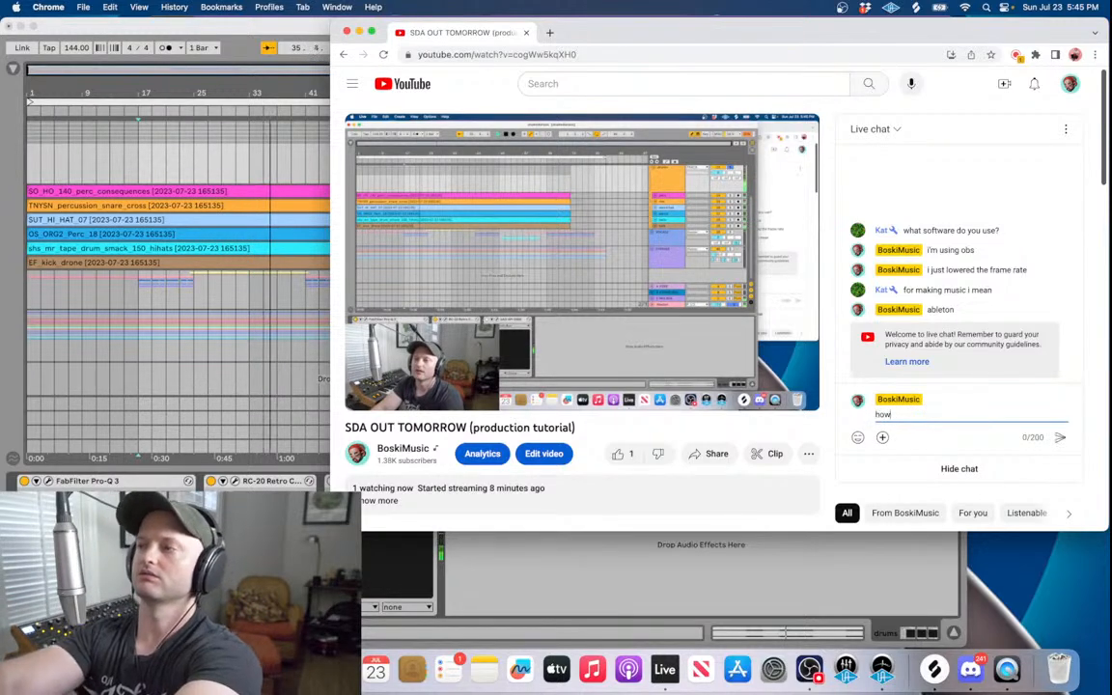
text( we running)
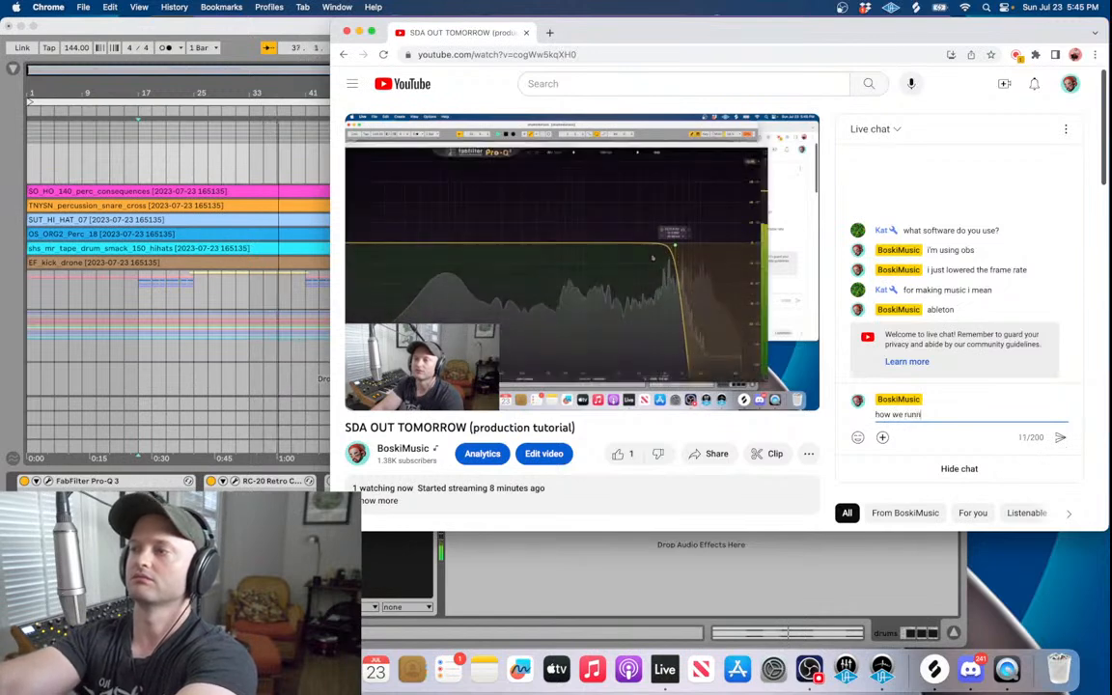
text(?)
key(Return)
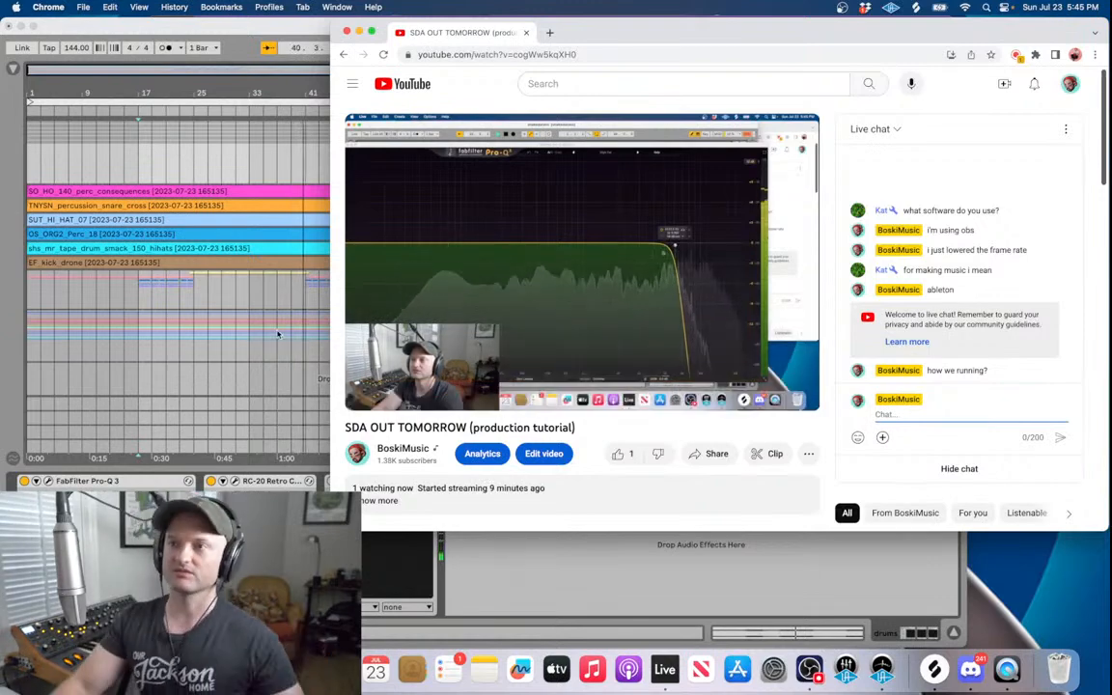
- Return to Ableton Live, unfold the VOCALS group and stop playback
click(237, 376)
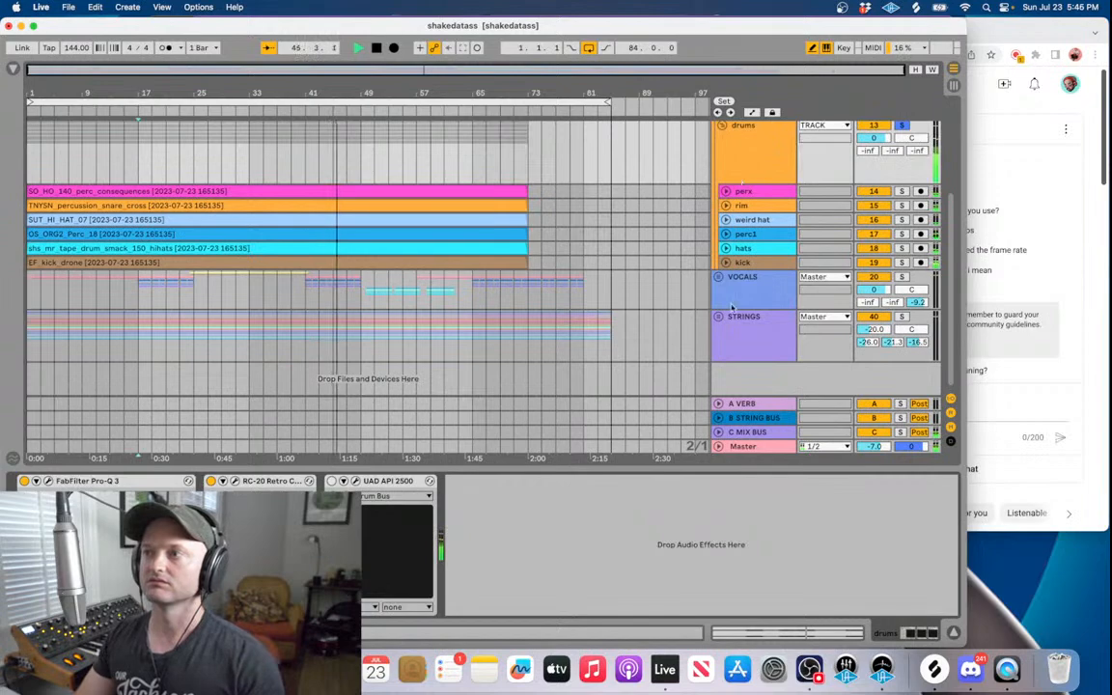
click(718, 277)
scroll(508, 291, down, 5)
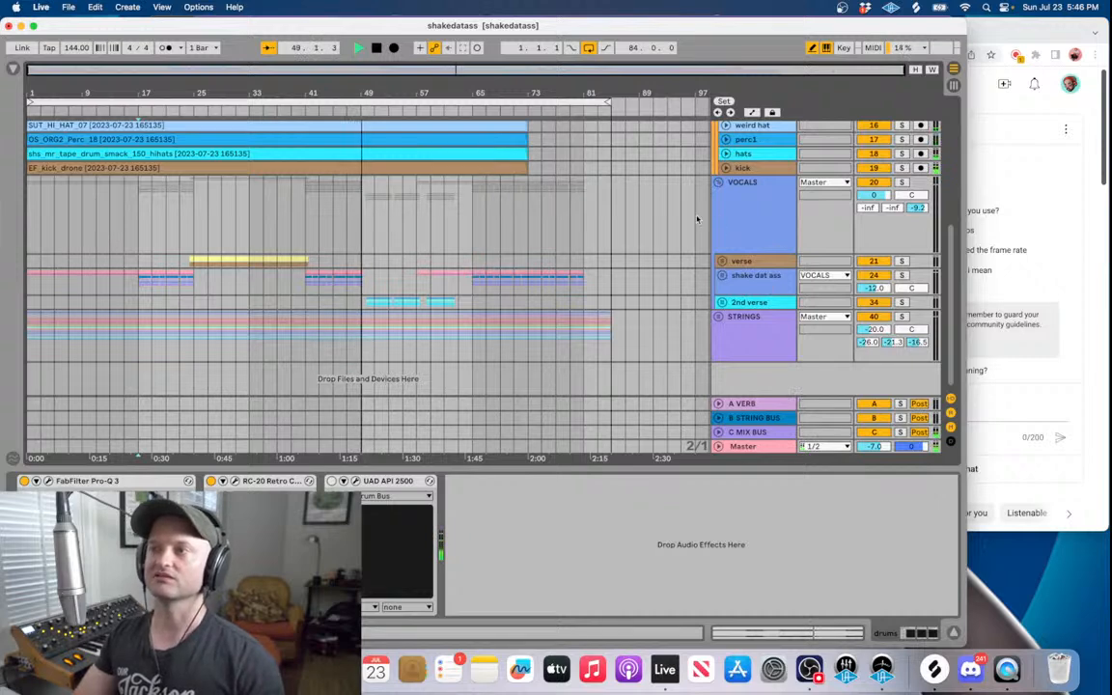
key(space)
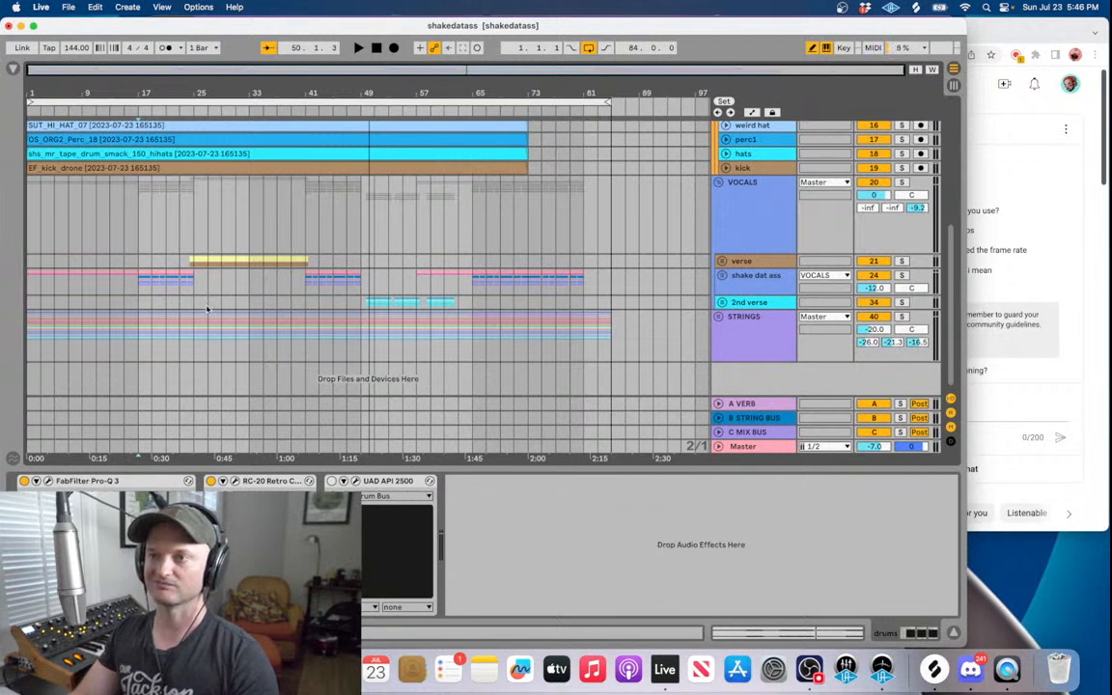
- Play from bar 17 with the VOCALS group soloed instead of the drums, and fold the group
click(134, 294)
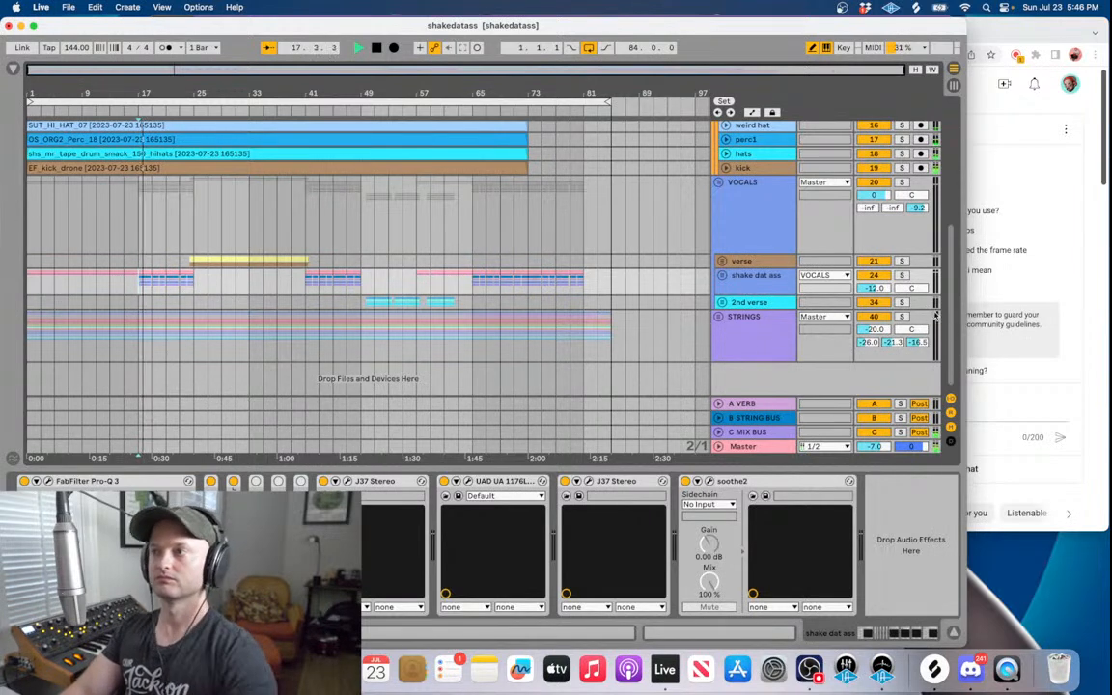
click(902, 182)
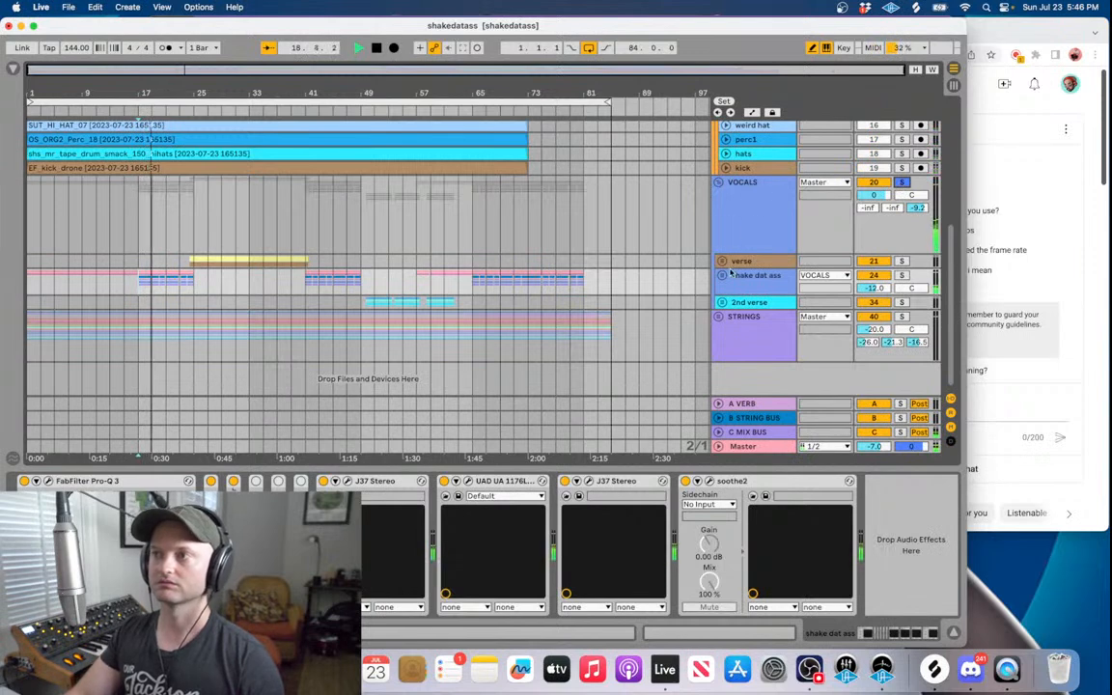
click(719, 184)
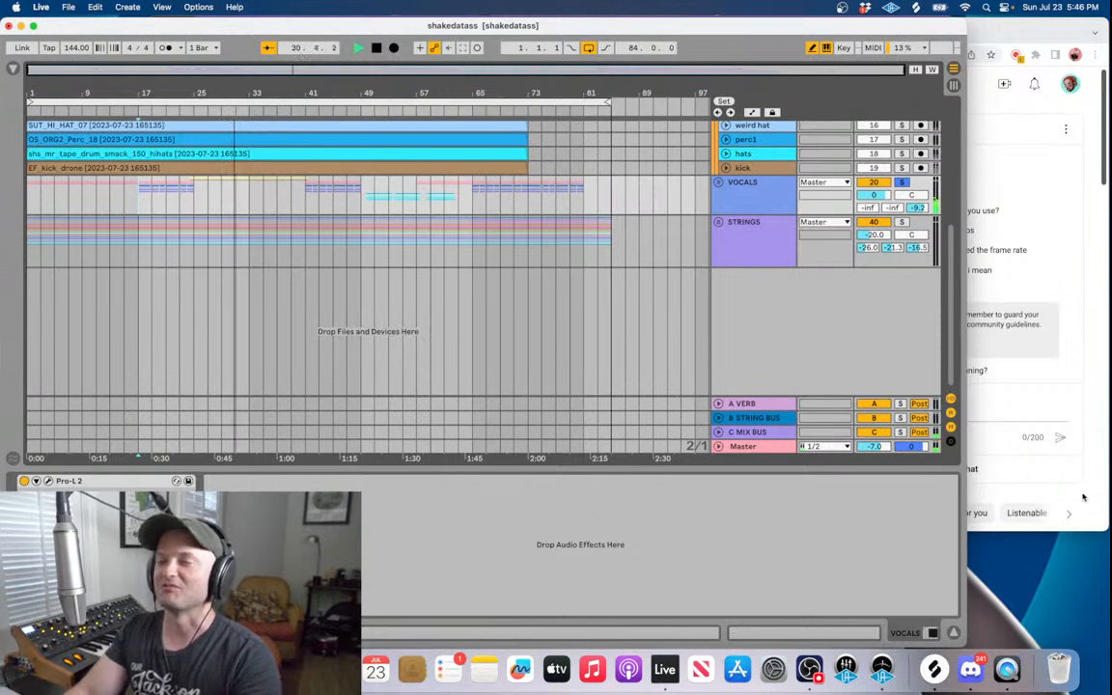
- Check the YouTube live chat in Chrome for replies and return to Ableton Live
click(1075, 366)
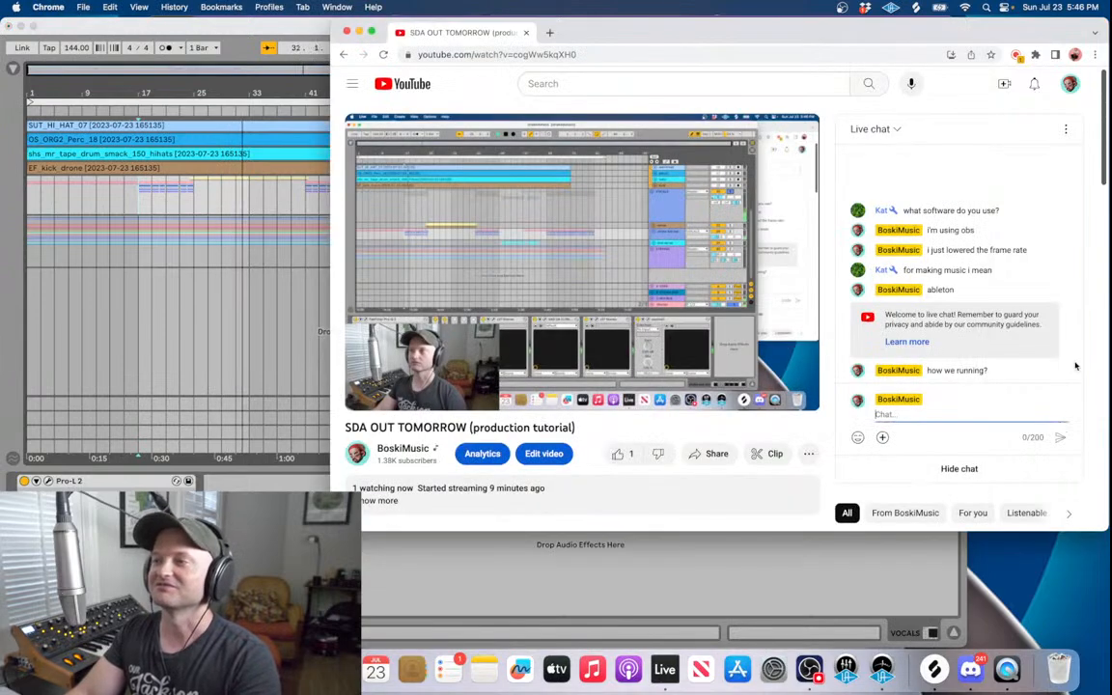
click(241, 302)
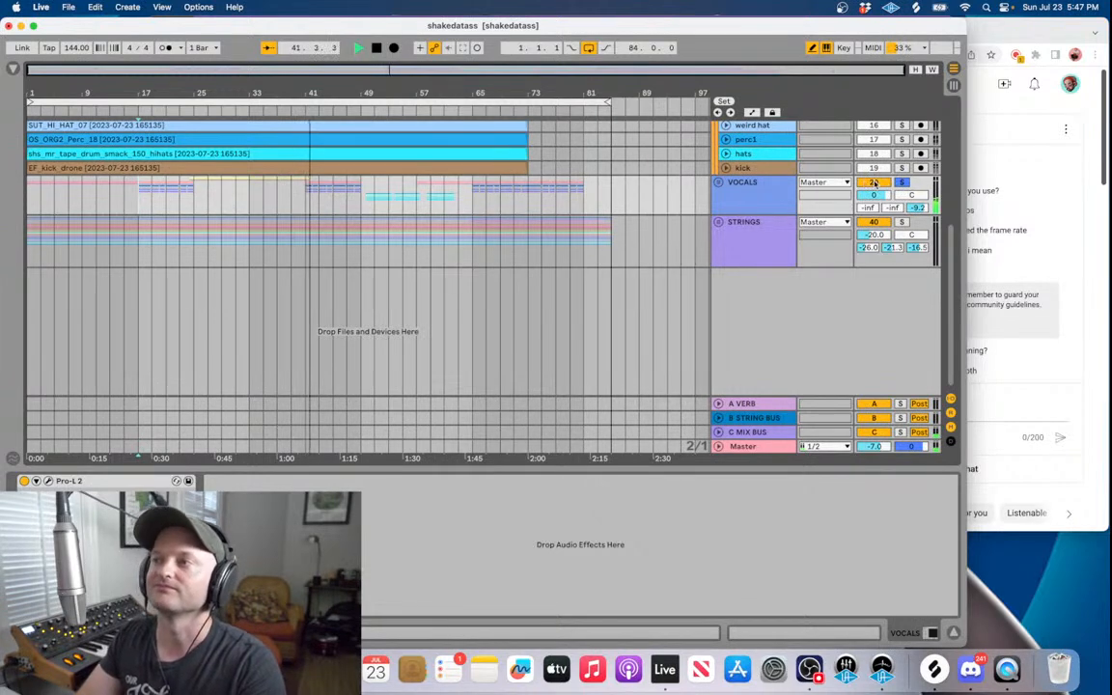
- Unfold the VOCALS group, solo the verse group and play from just before its clips start, around bar 24
click(718, 181)
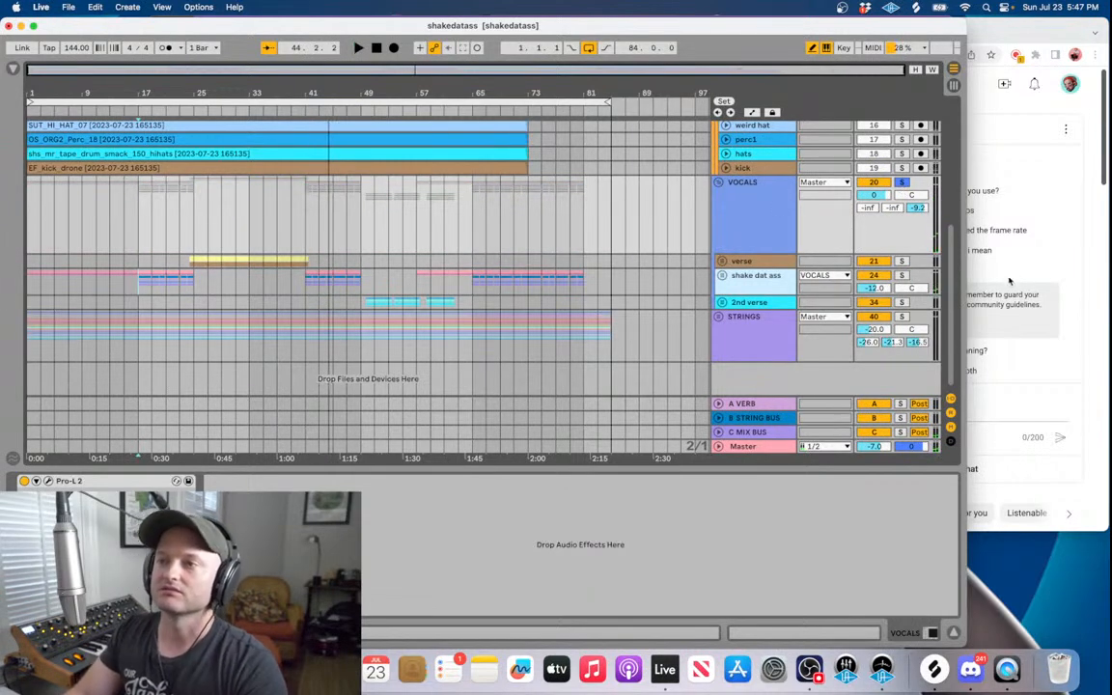
click(901, 262)
click(745, 262)
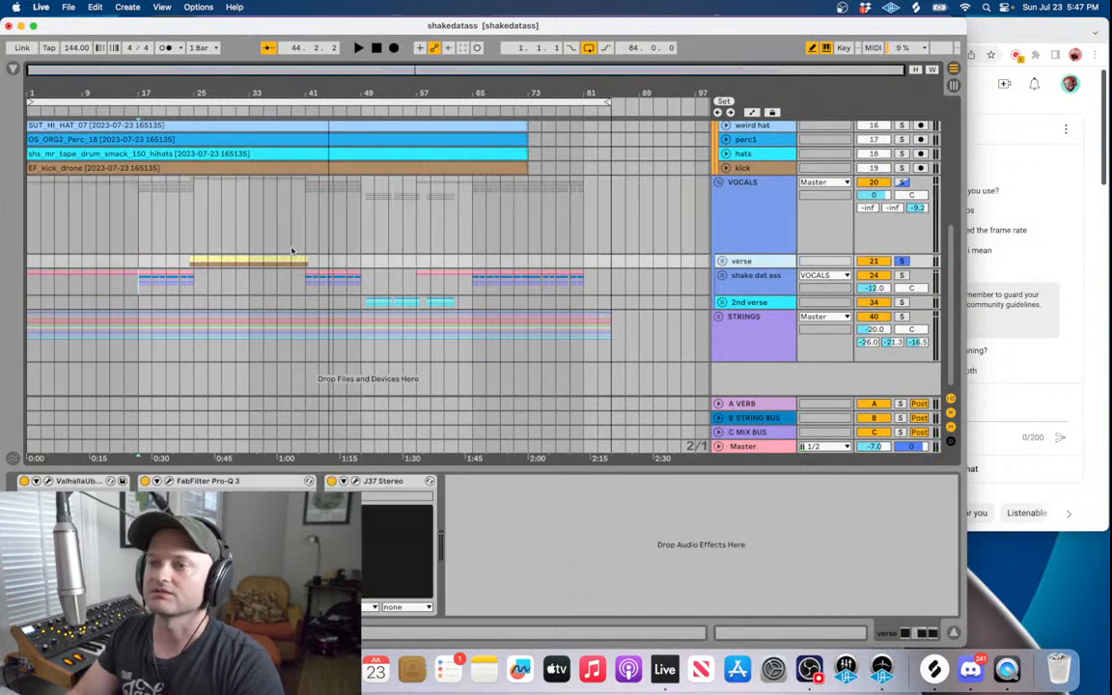
click(192, 262)
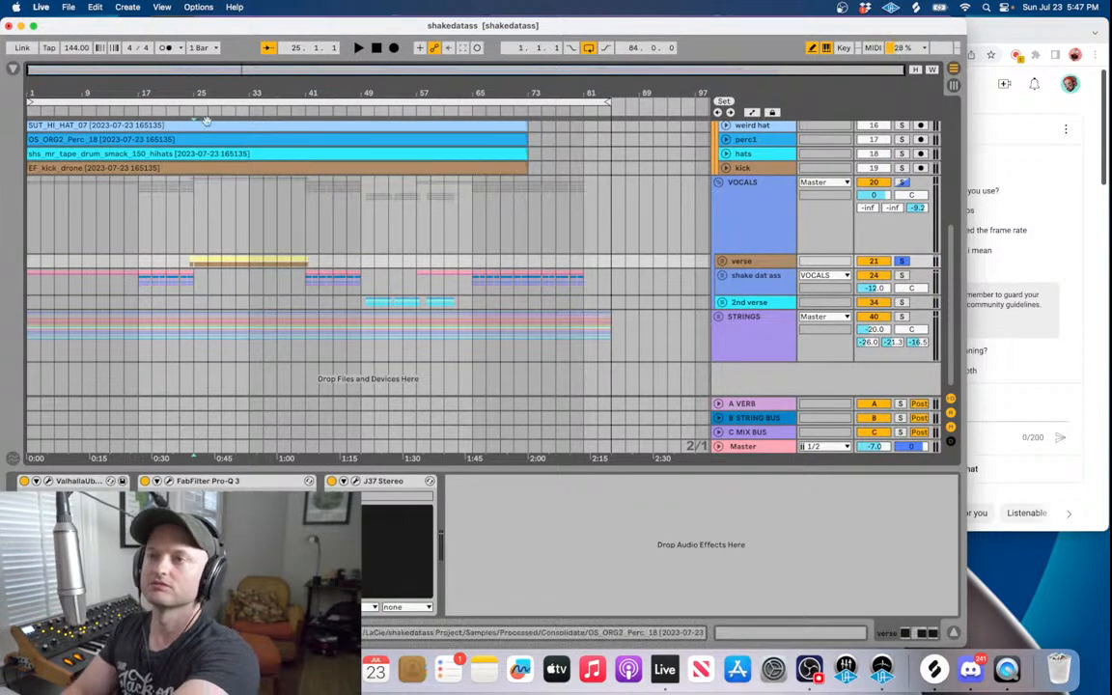
drag(204, 94, 343, 93)
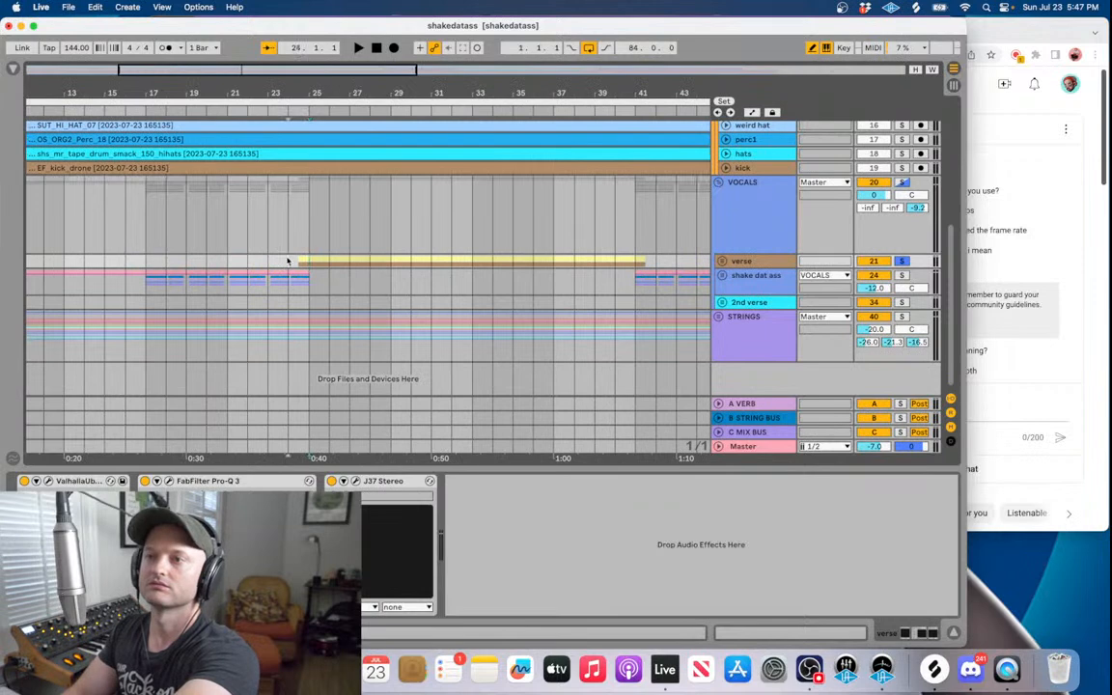
key(space)
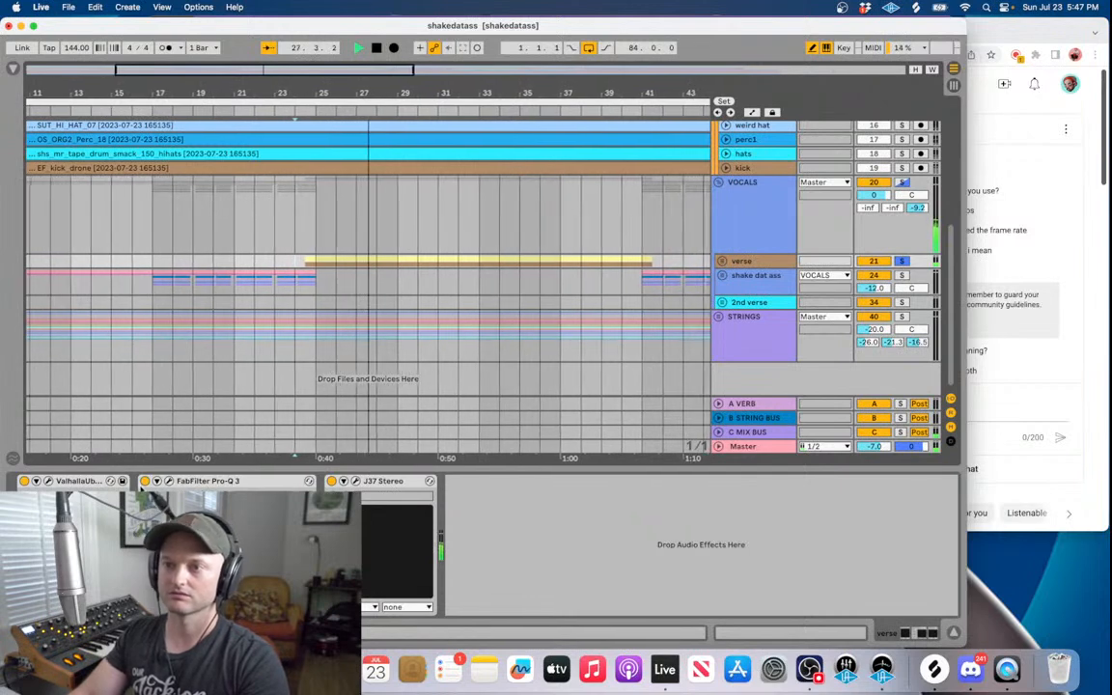
- Bypass the FabFilter Pro-Q 3, J37 Stereo and Valhalla effects on the verse group to compare the sound during playback
click(145, 481)
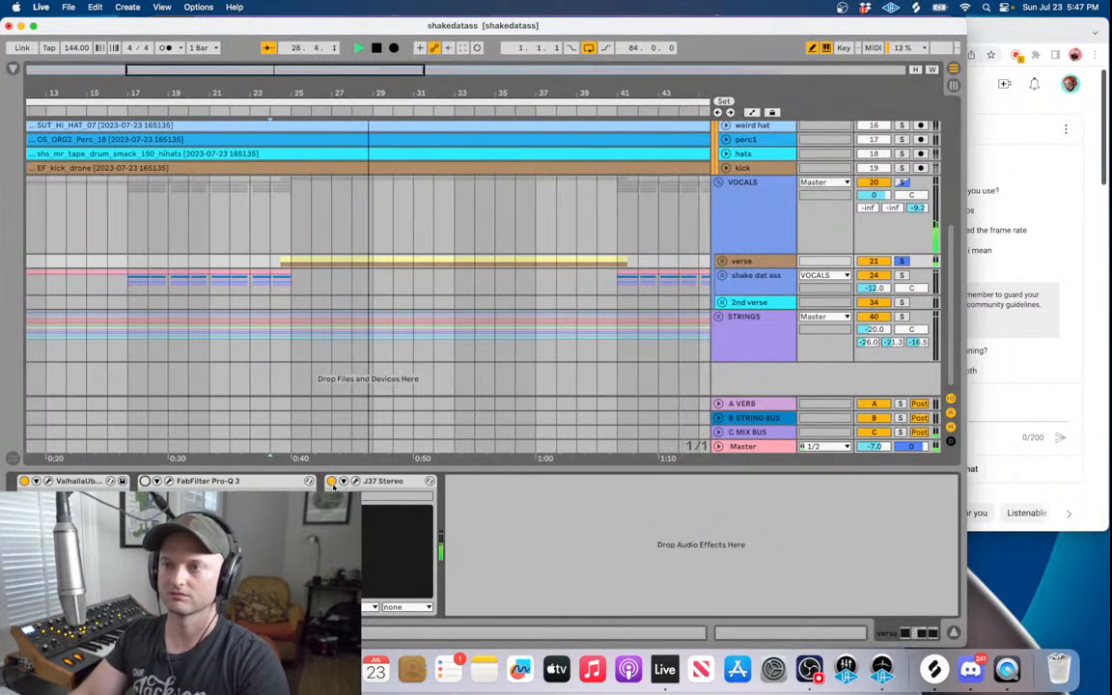
click(332, 481)
click(24, 481)
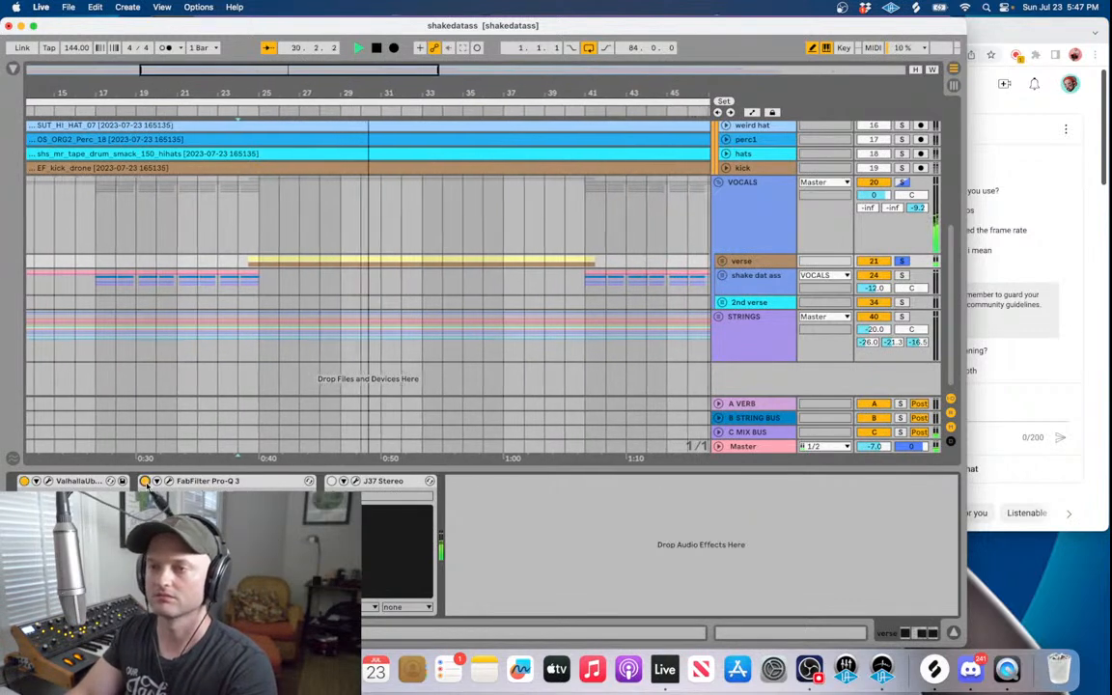
- Examine the verse group's FabFilter Pro-Q 3 curve, stop playback and close the plug-in window
click(169, 481)
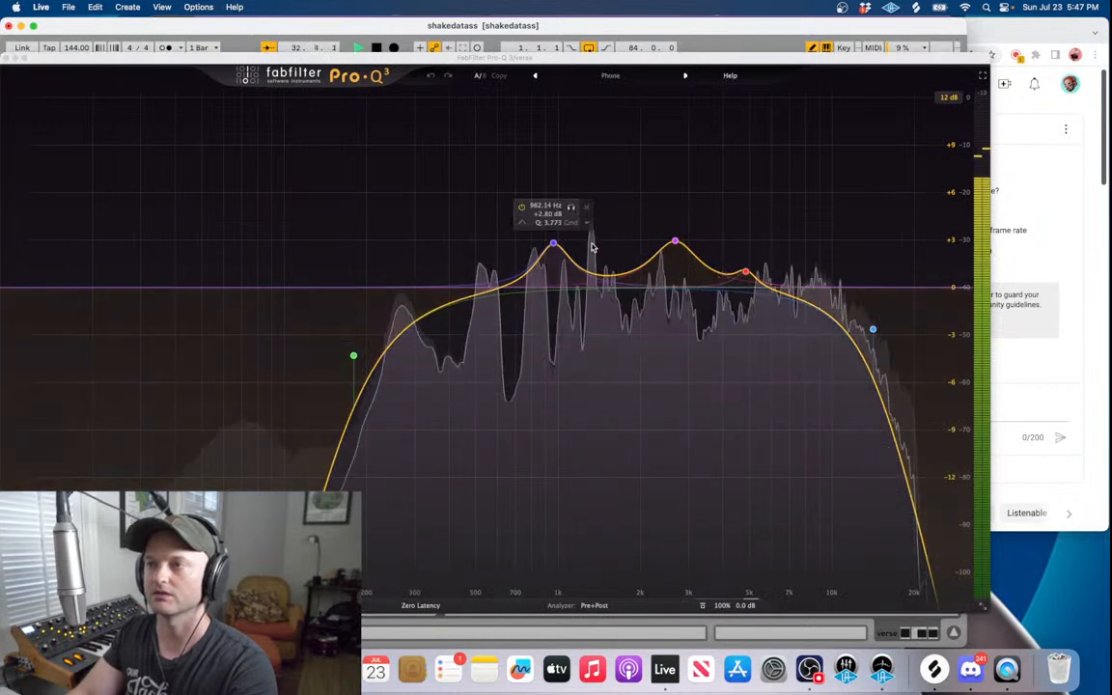
key(space)
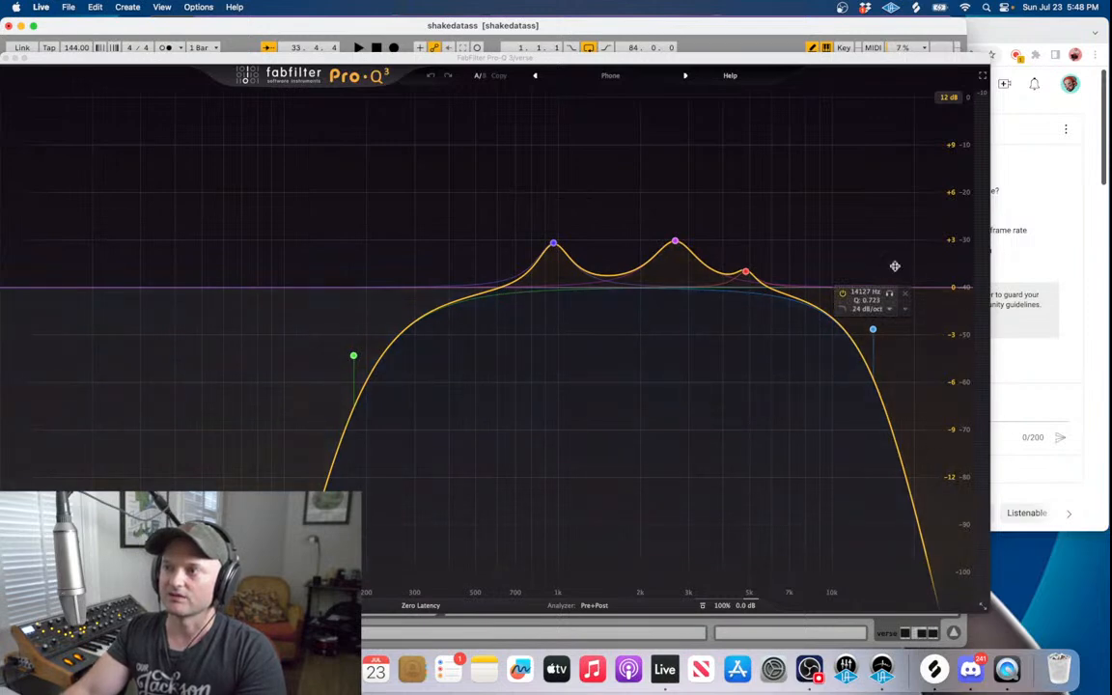
click(6, 57)
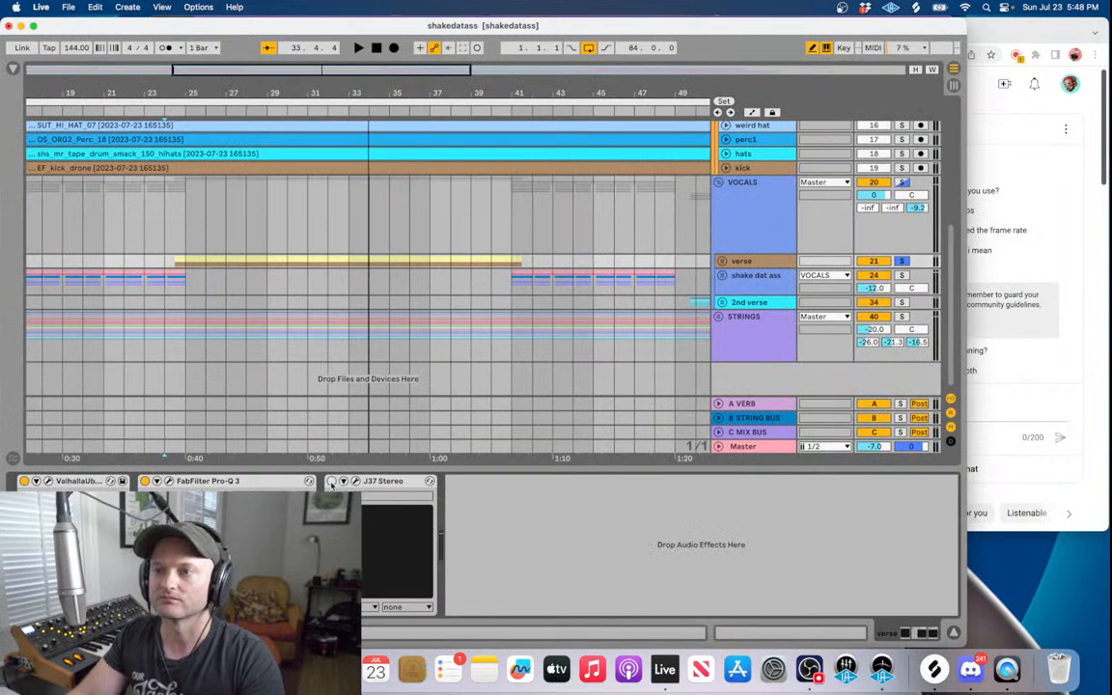
- Turn J37 Stereo back on for the verse group, show its plug-in window and start playback
click(331, 482)
click(356, 481)
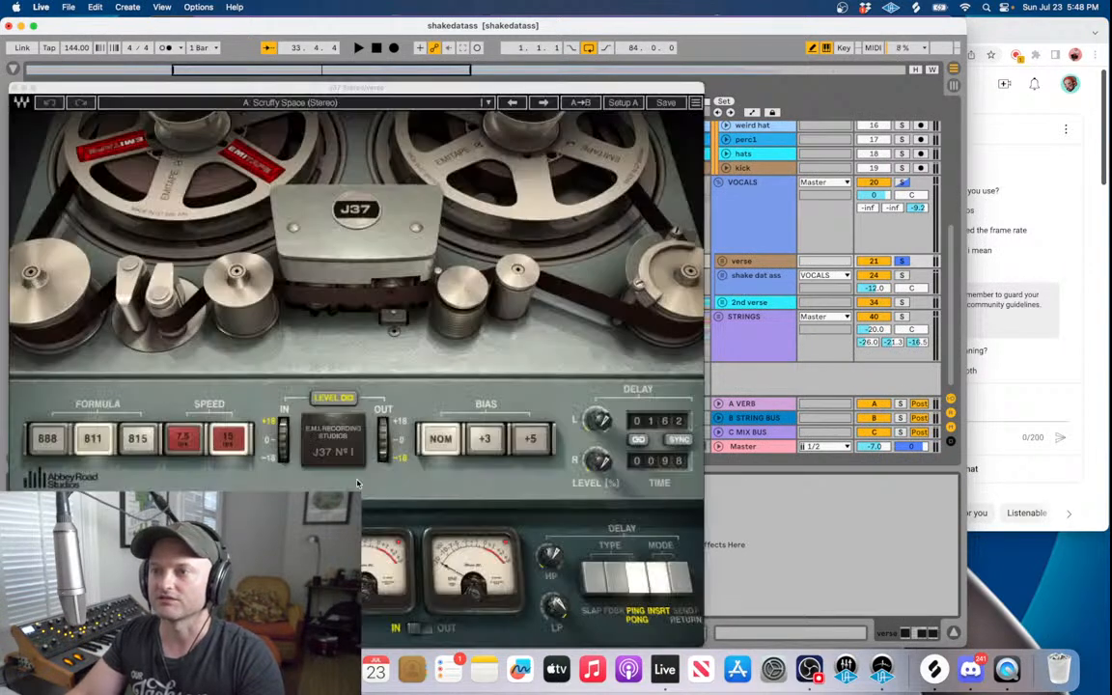
key(space)
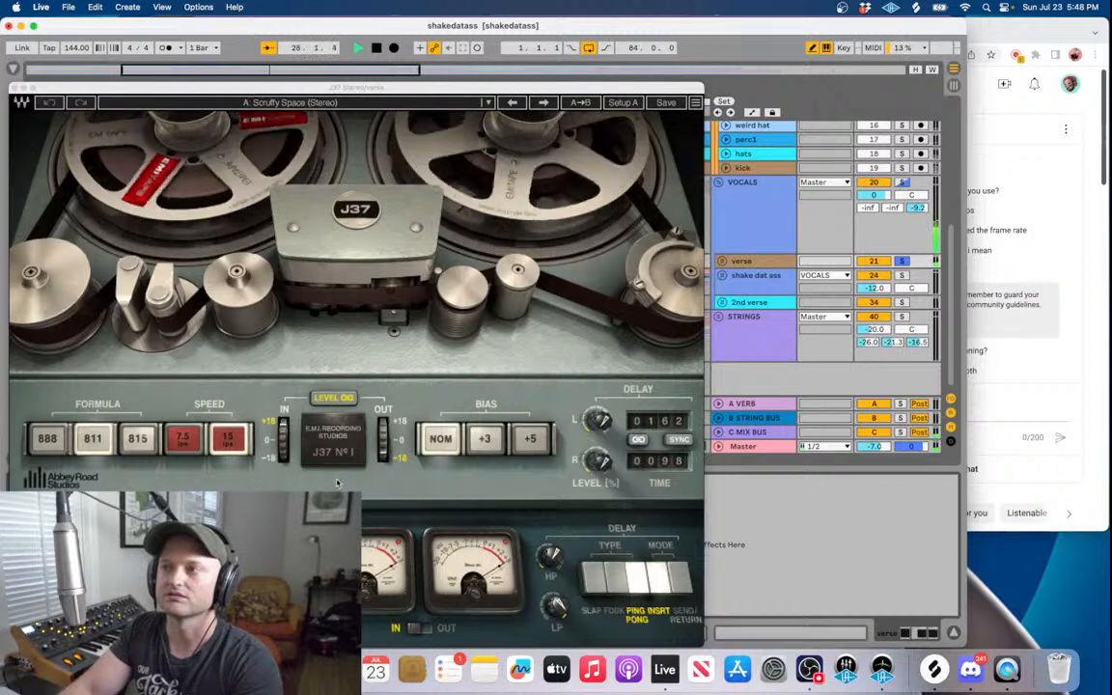
- Switch to the YouTube stream page in Chrome and post a thank-you message to the viewer in the live chat
click(1027, 411)
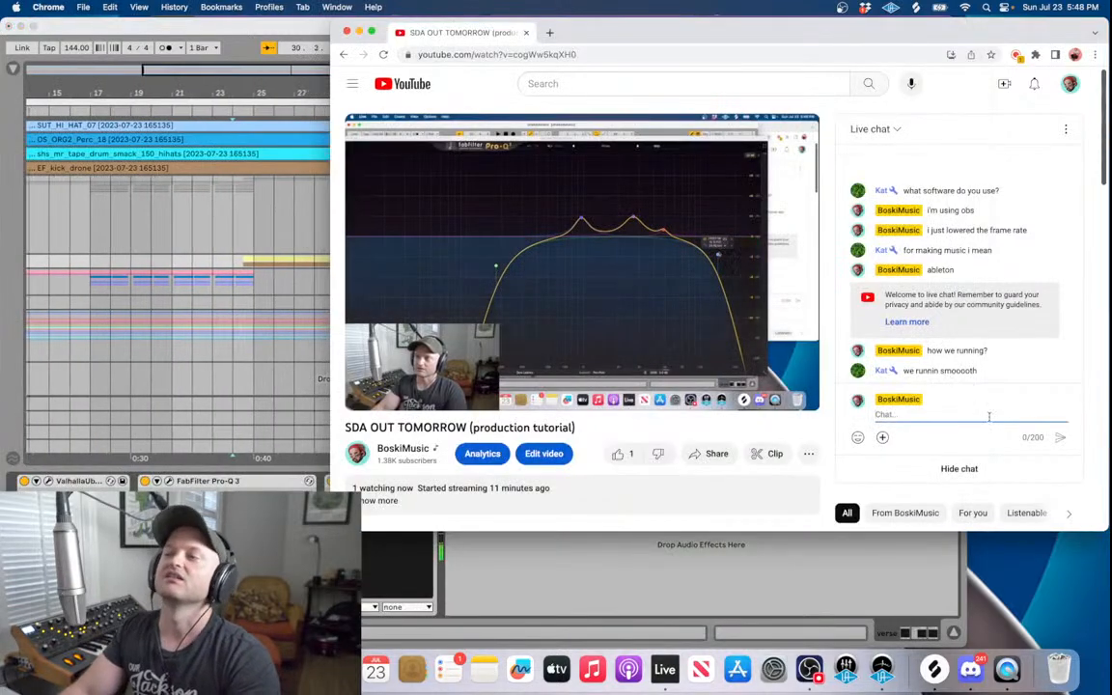
text(thank)
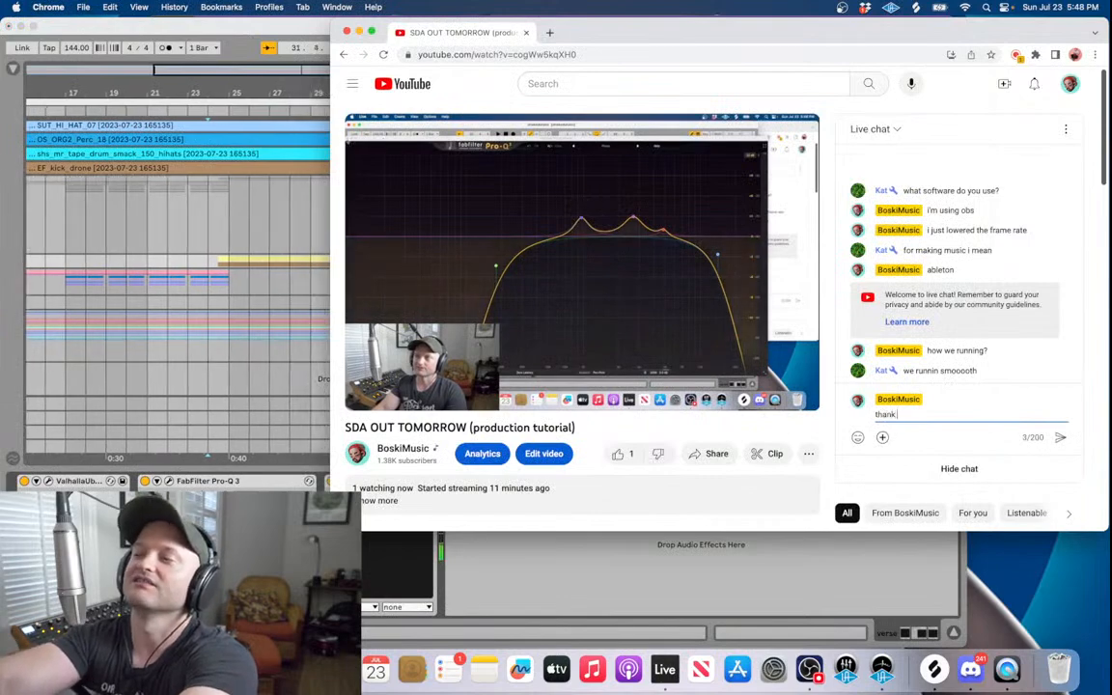
text( you katttttt)
key(Return)
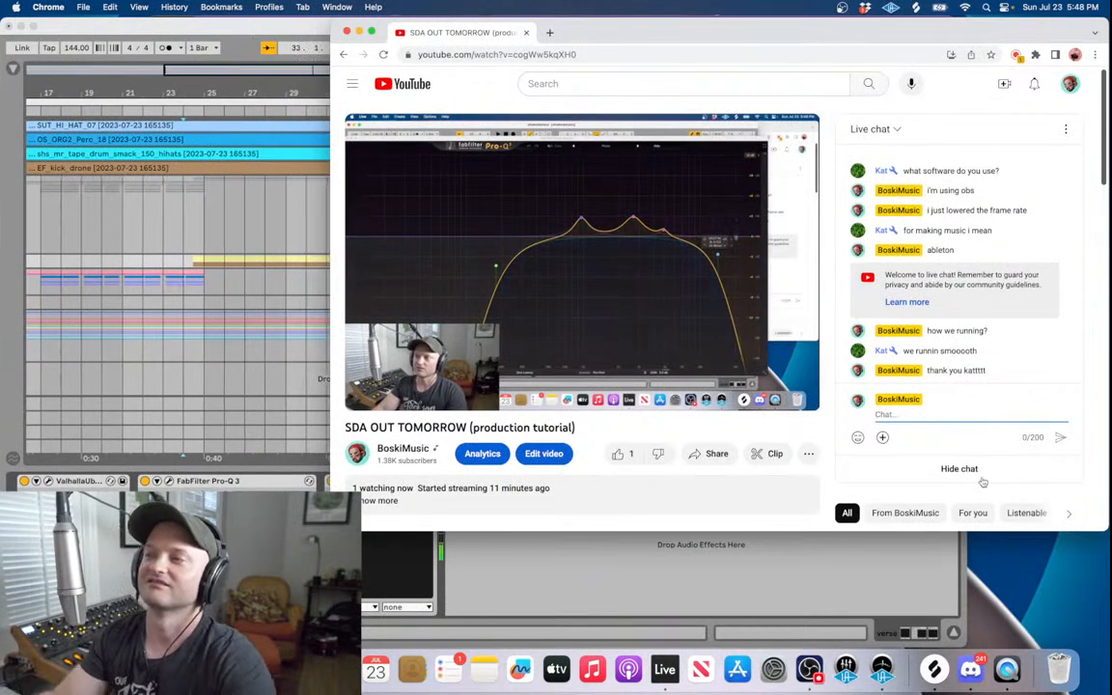
- Return to Ableton Live, close the J37 window and stop playback with the whole arrangement in view
click(19, 83)
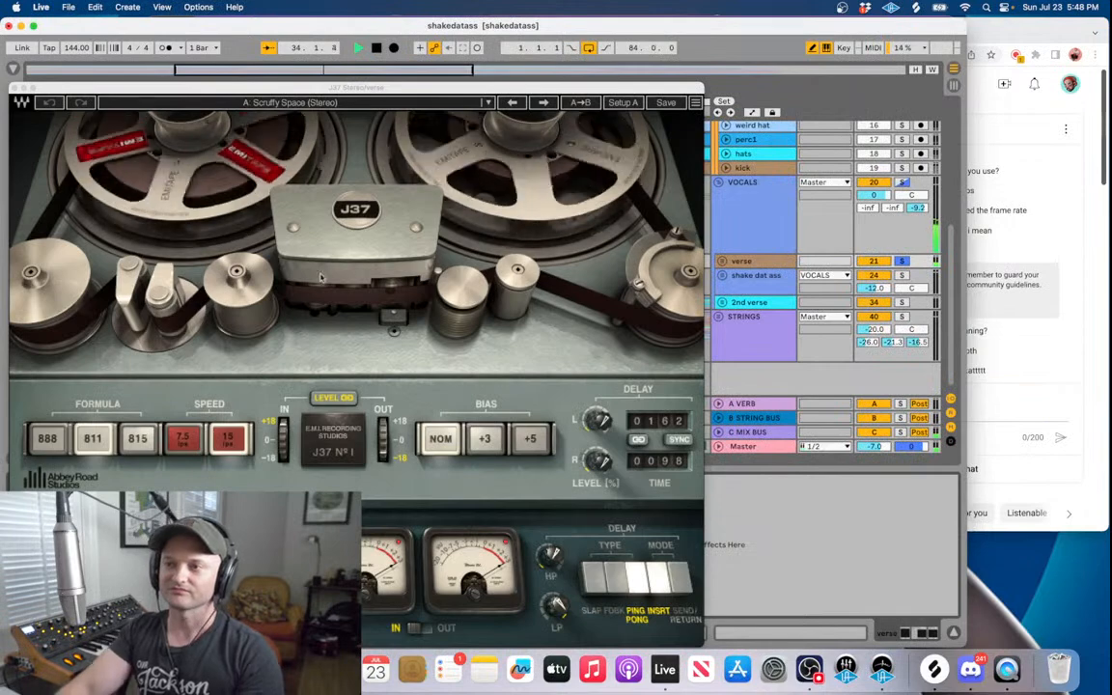
click(15, 86)
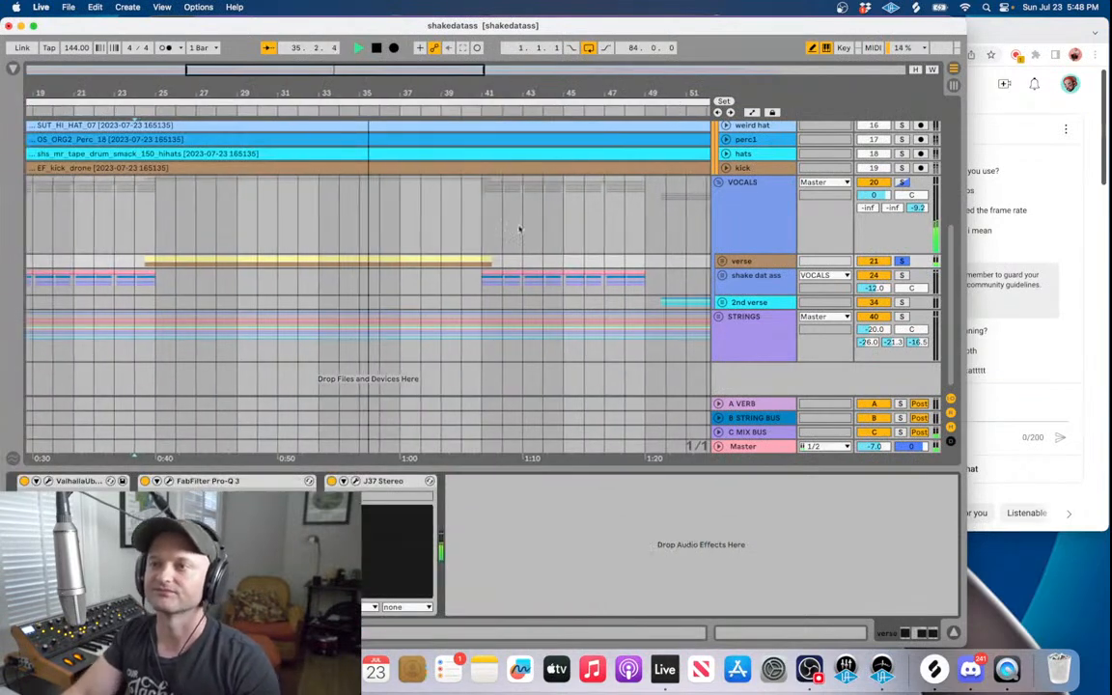
drag(562, 81, 562, 29)
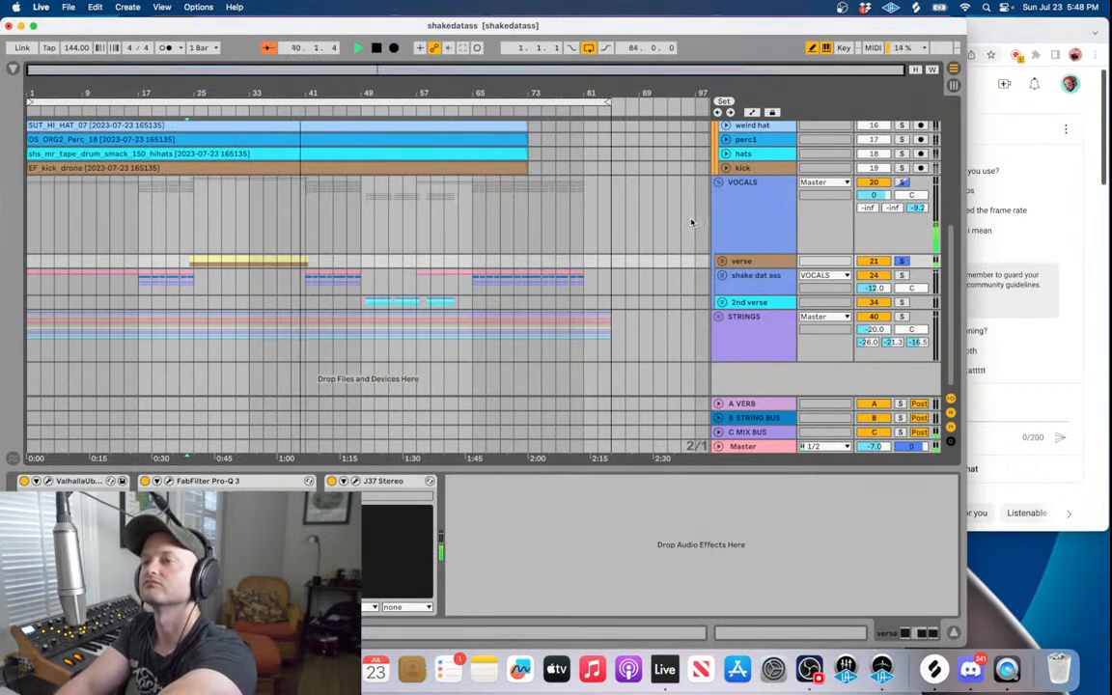
key(space)
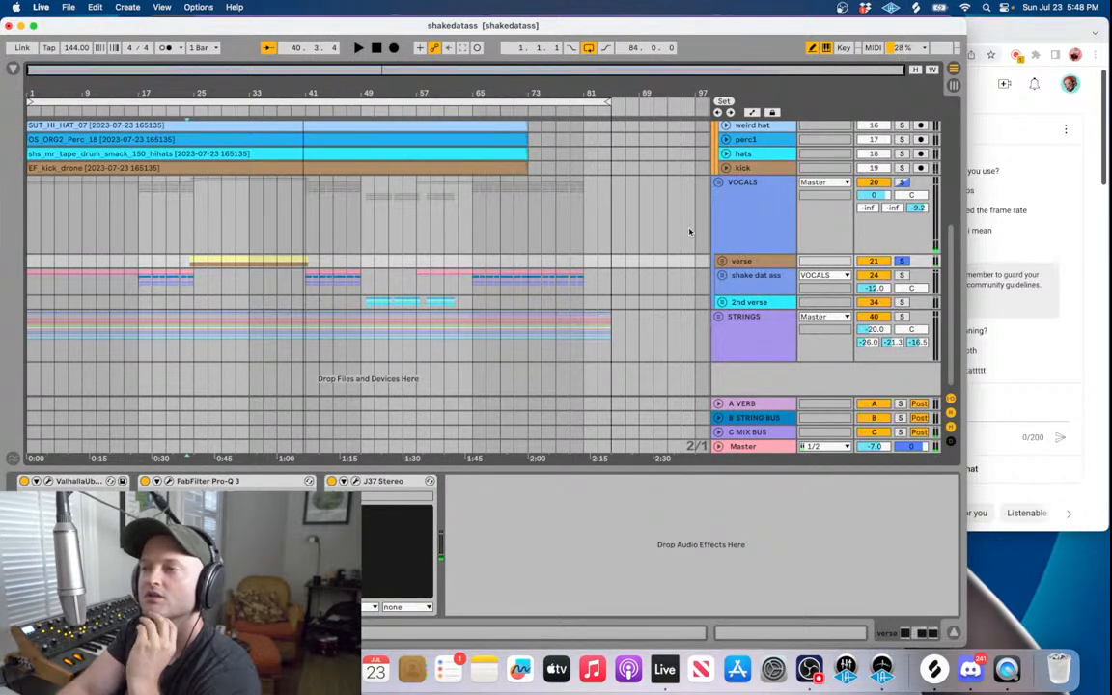
- Unfold the shake dat ass group, its gon head subgroup and the 27 Audio track to show the vocal waveforms
click(721, 275)
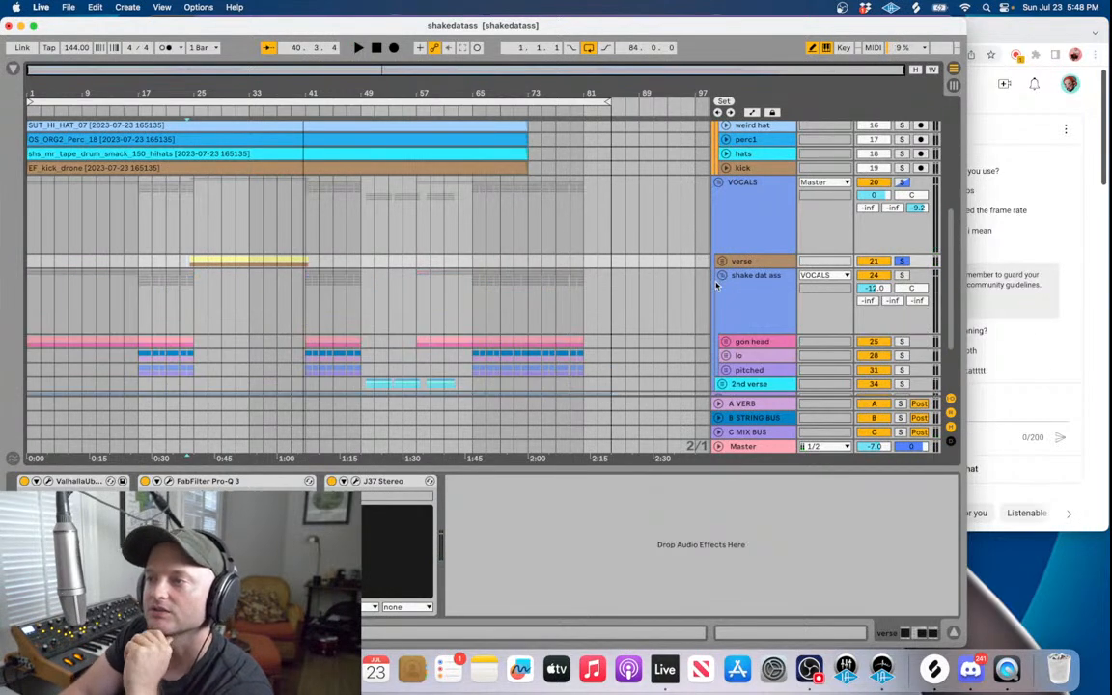
scroll(717, 285, down, 3)
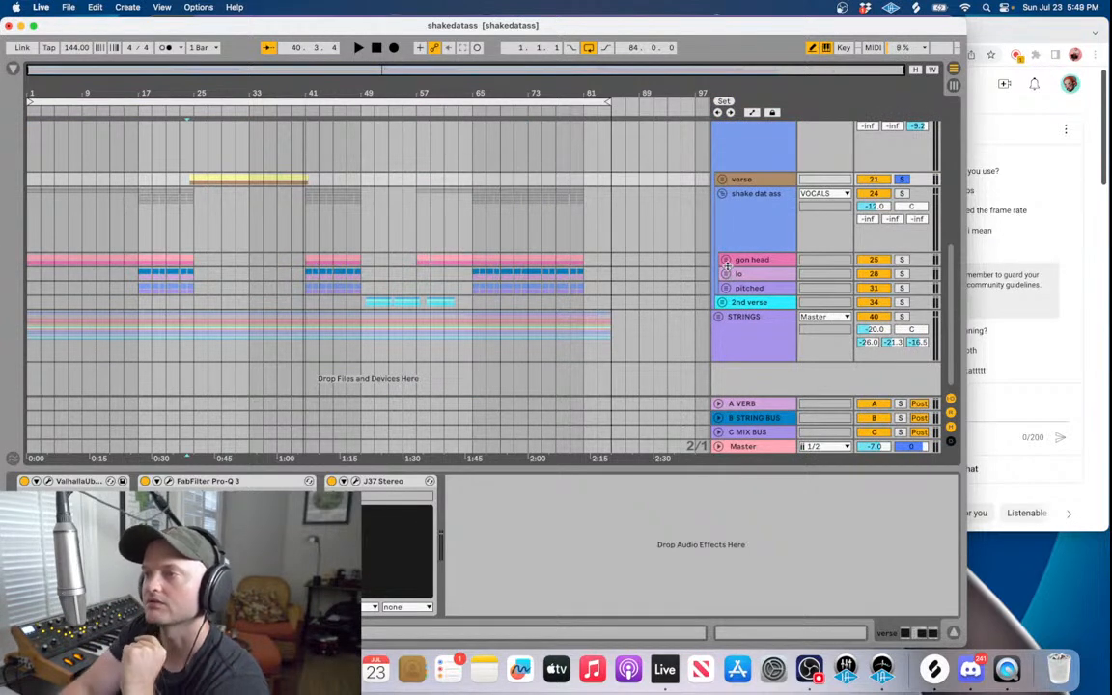
click(726, 260)
scroll(727, 266, down, 2)
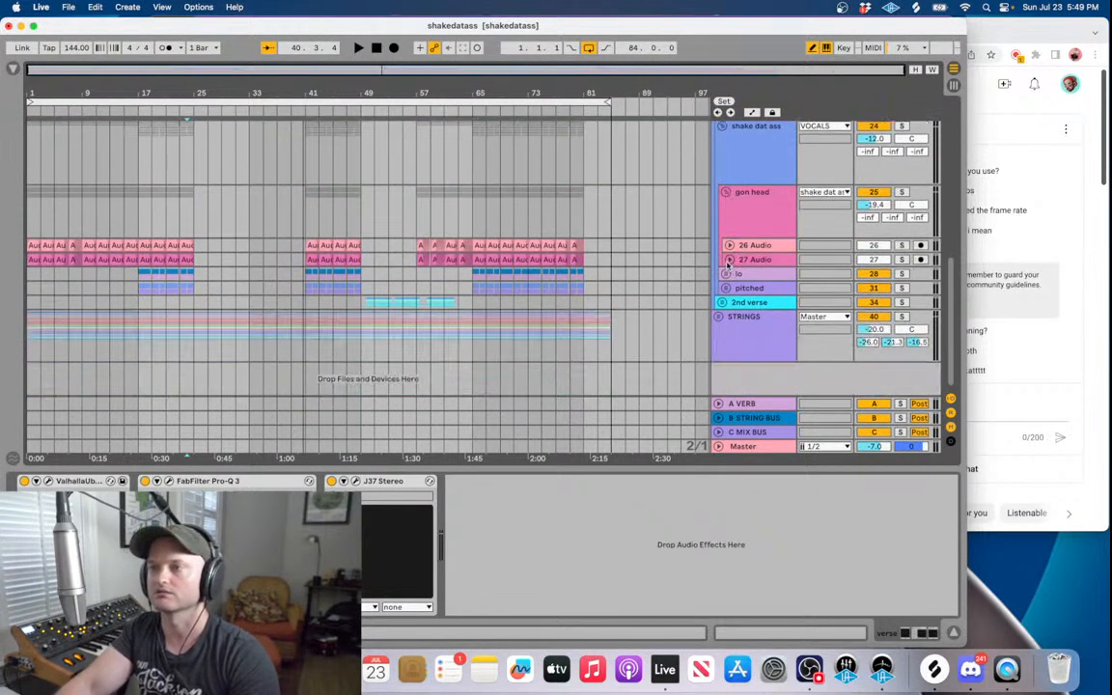
click(729, 262)
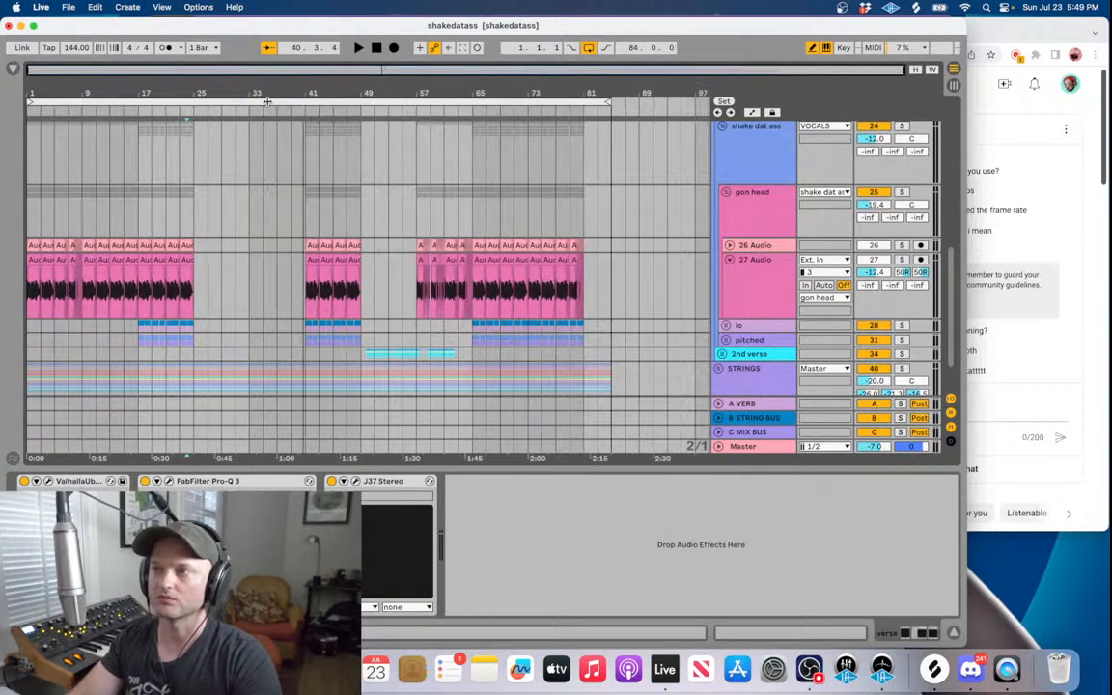
- Fold the 27 Audio track, solo the gon head group and play it from about bar 9
click(769, 230)
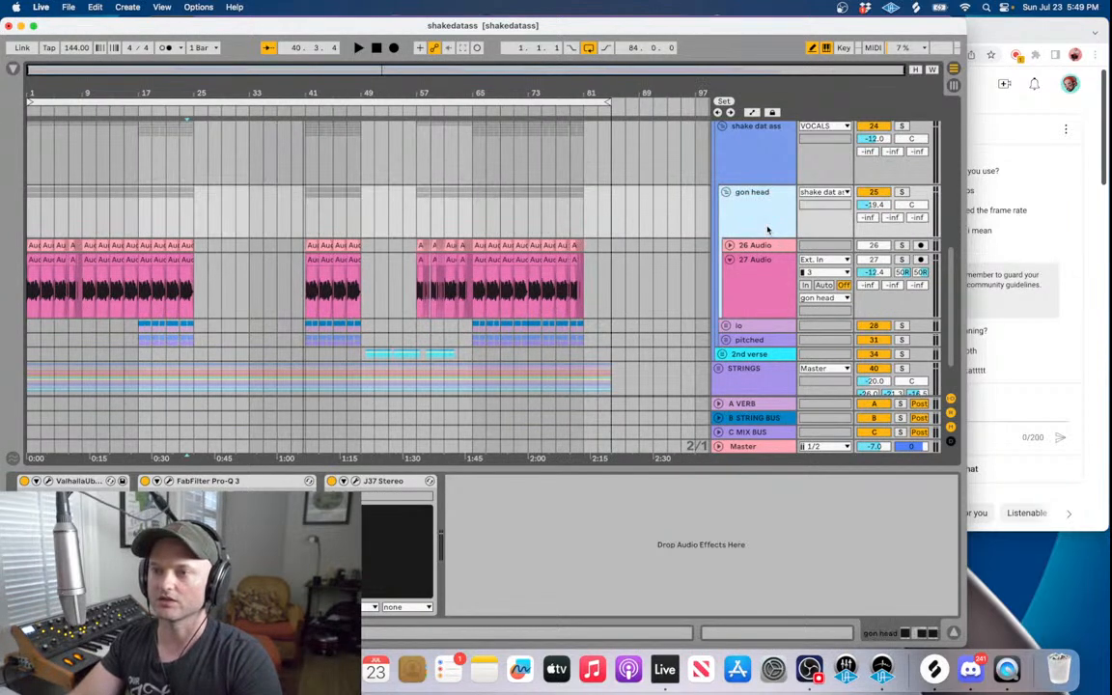
click(768, 230)
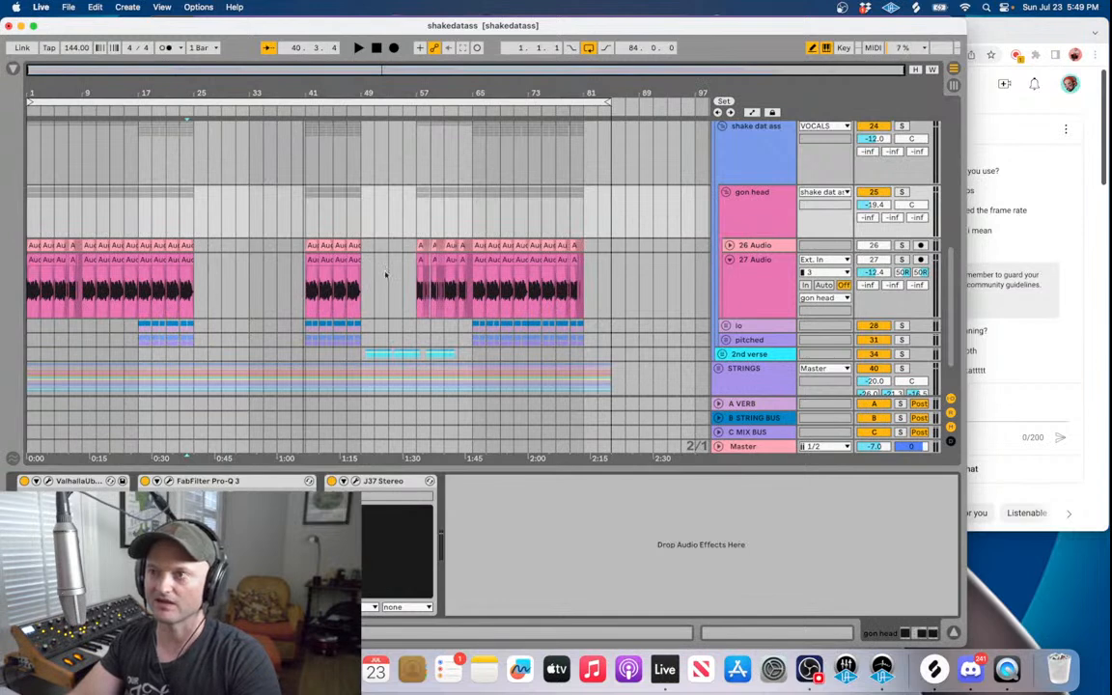
click(729, 260)
click(760, 225)
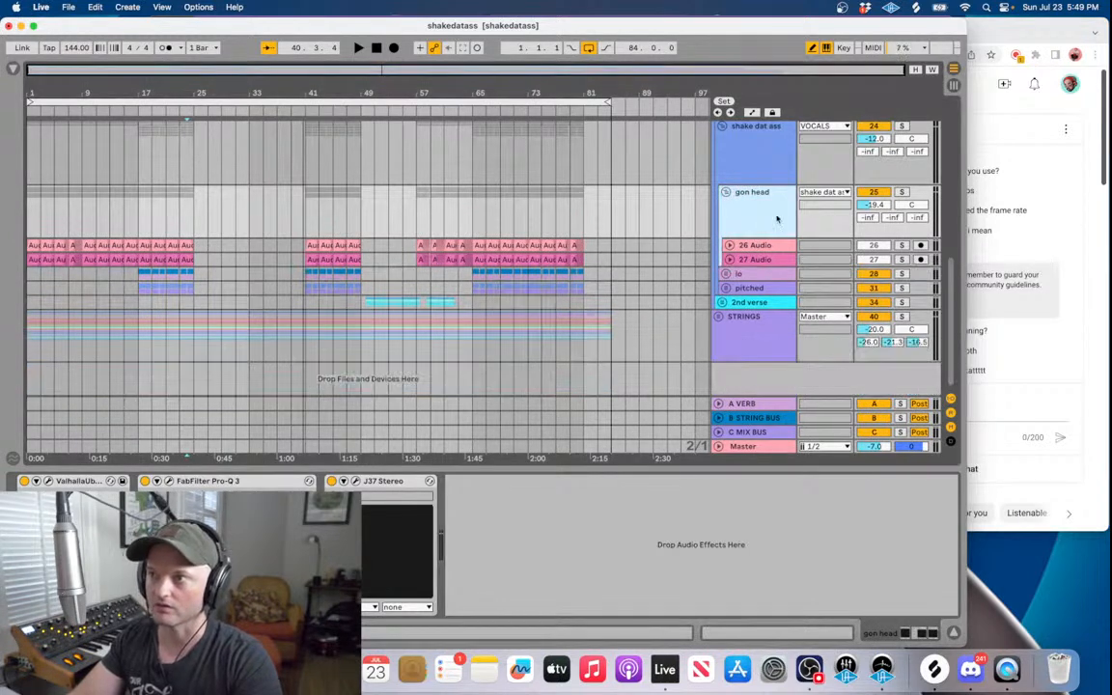
click(900, 192)
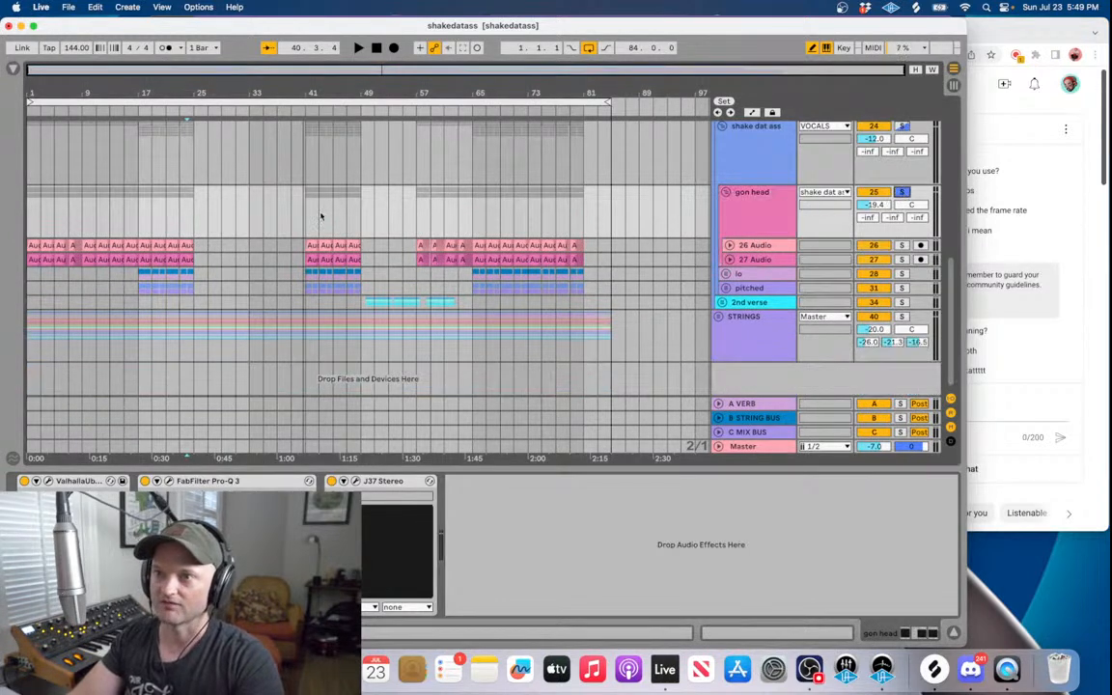
click(78, 218)
key(space)
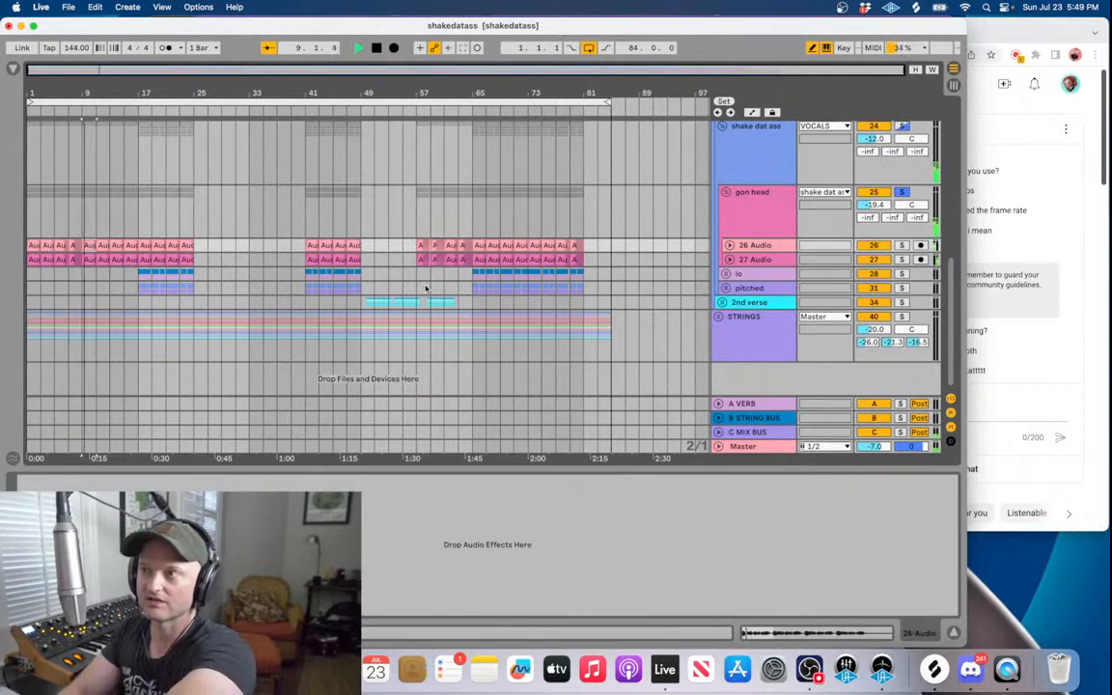
- Solo the lo group and play it from bar 17, and switch the solo to the pitched group
click(901, 274)
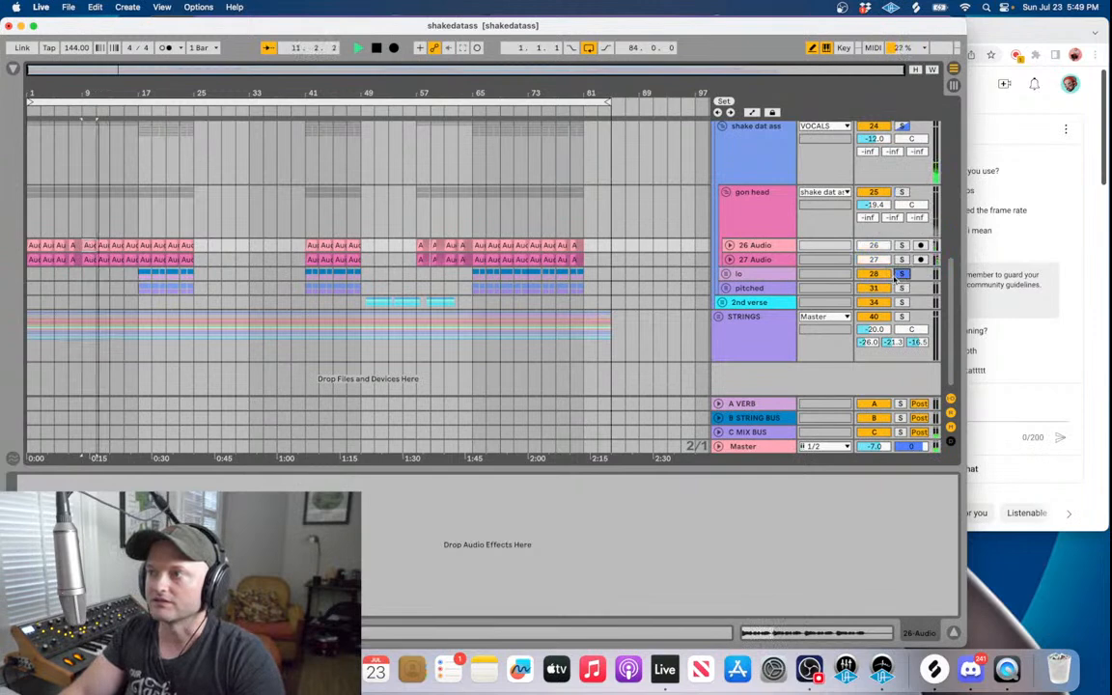
click(148, 279)
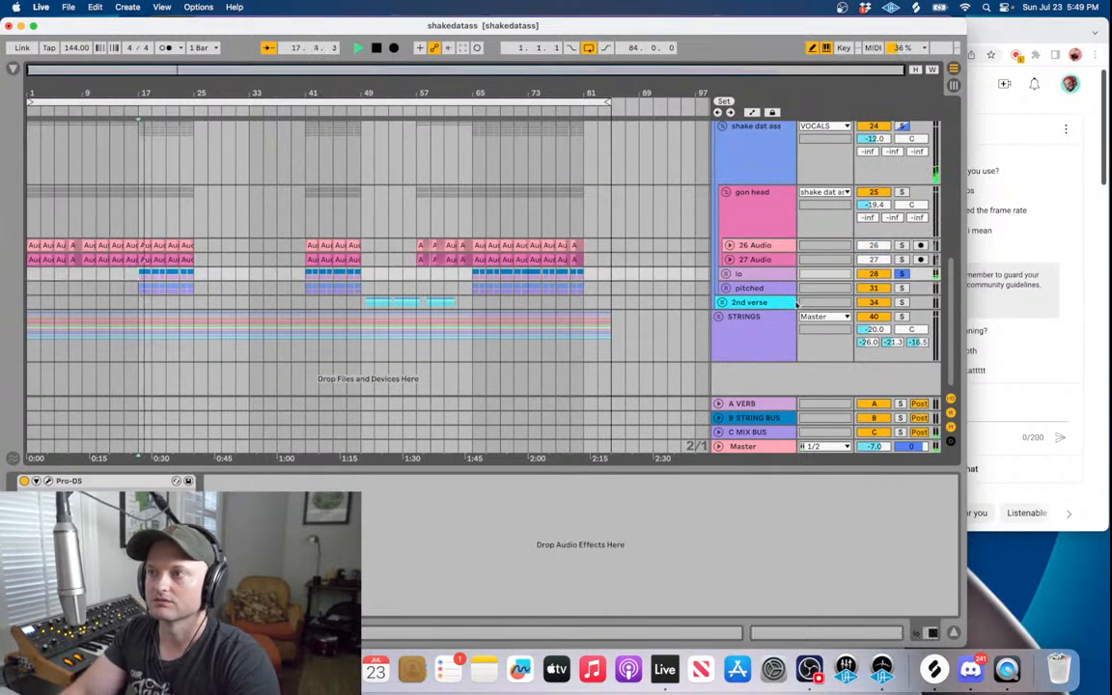
click(904, 290)
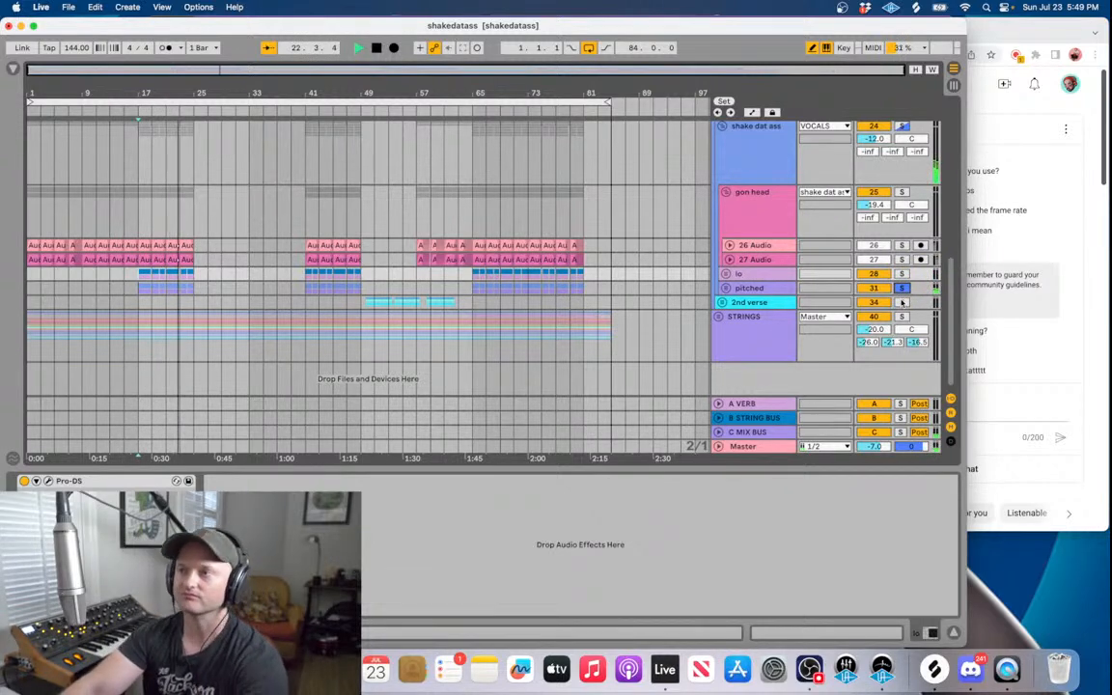
- Stop playback, unfold the pitched group and open the first clip on its 32 Audio track
key(space)
click(725, 289)
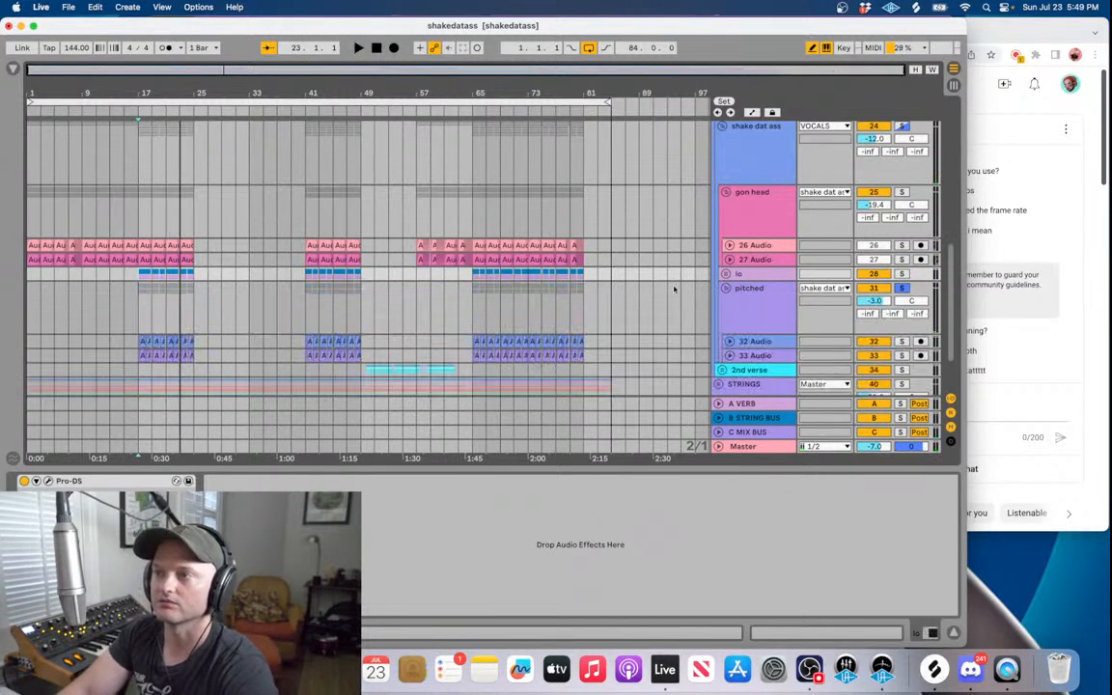
click(142, 342)
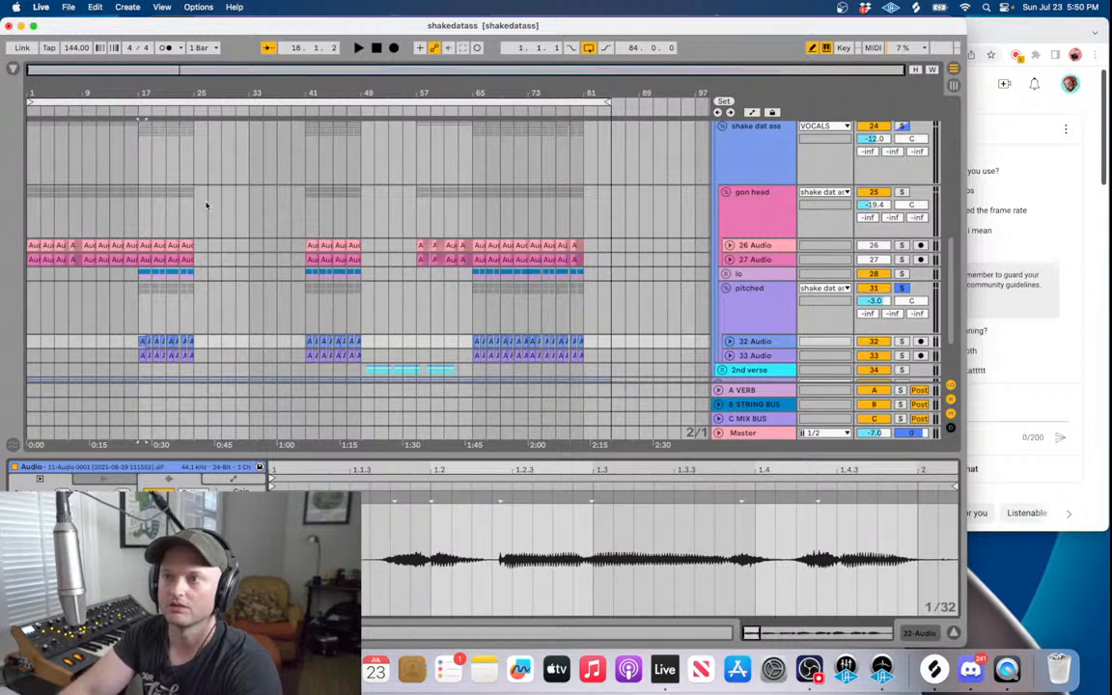
scroll(240, 265, down, 3)
scroll(239, 265, up, 10)
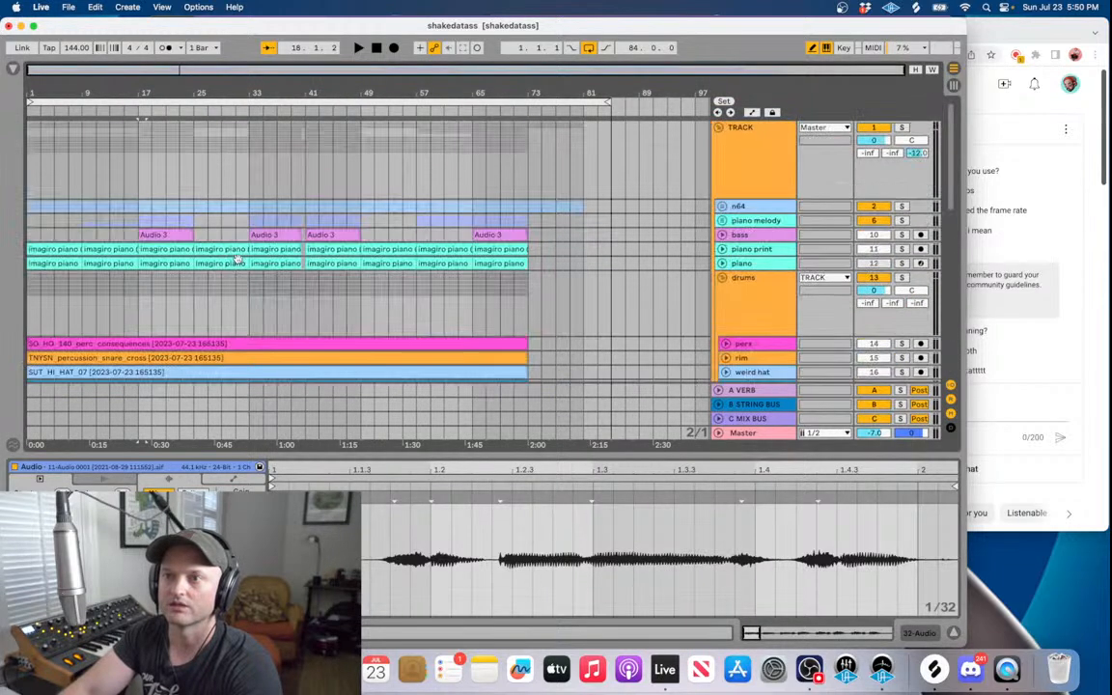
scroll(261, 302, down, 8)
scroll(260, 302, down, 2)
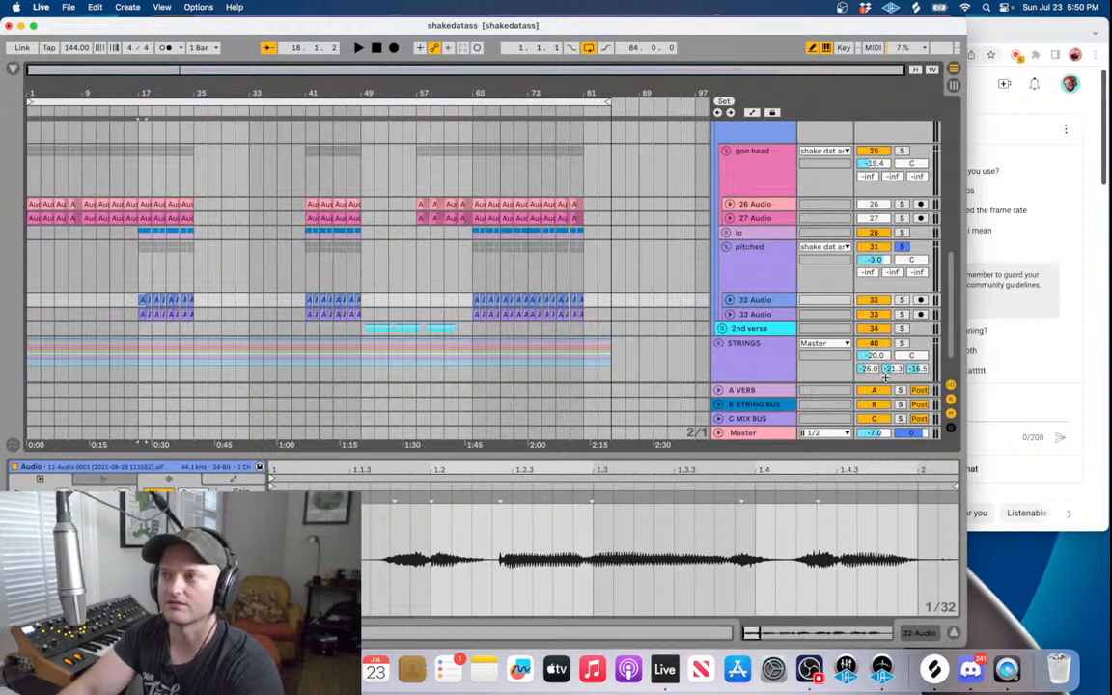
- Fold the pitched group and unfold the lo group to show its two audio tracks
click(727, 247)
click(726, 233)
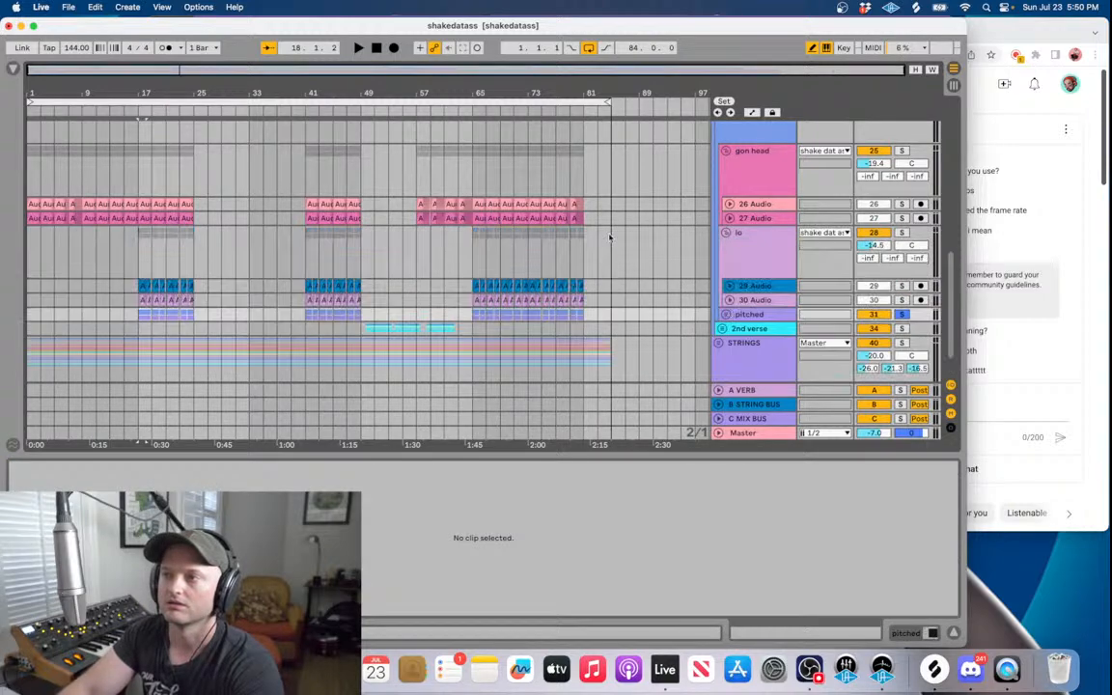
- Solo the gon head group in place of pitched, play it from about bar 6 and stop playback
drag(169, 94, 842, 231)
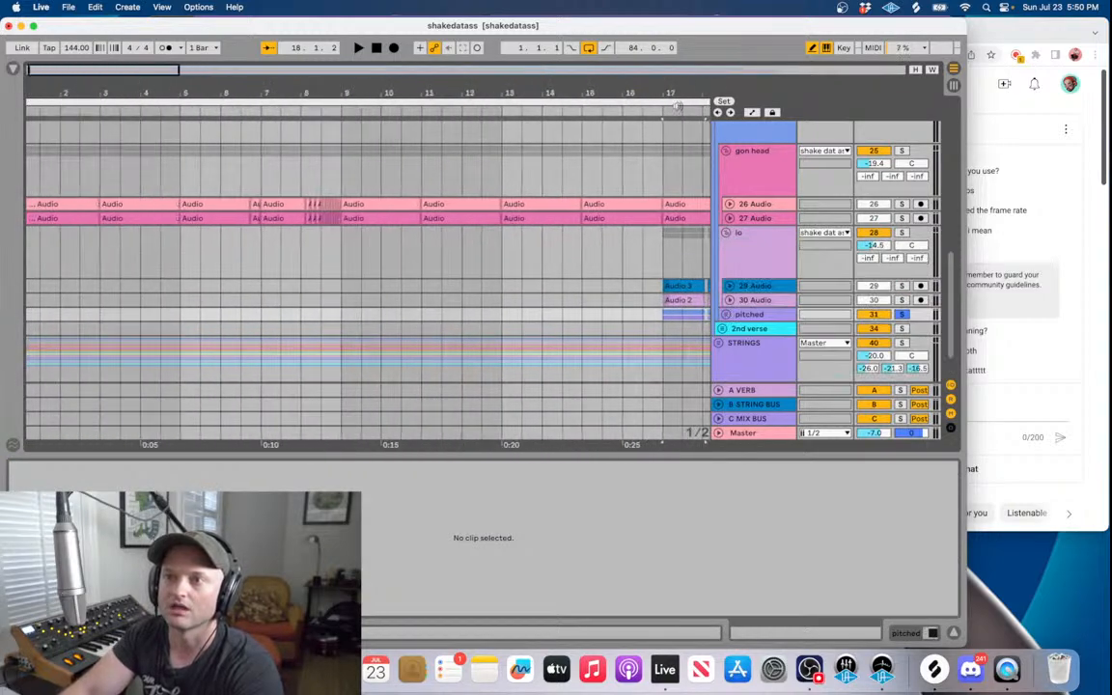
click(241, 246)
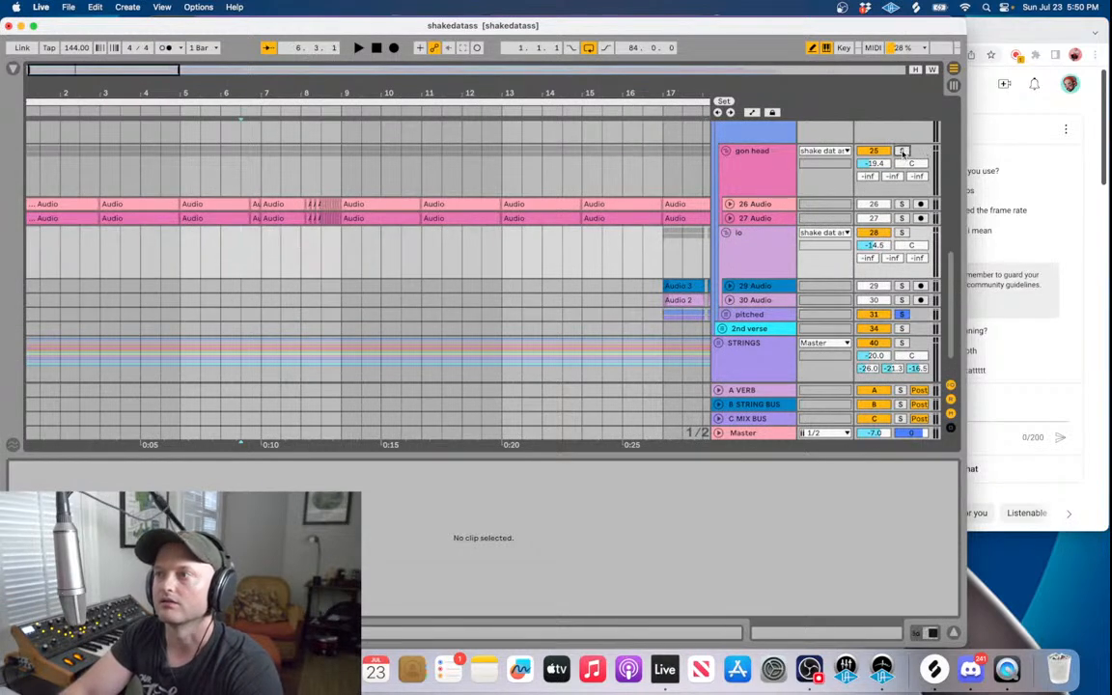
key(space)
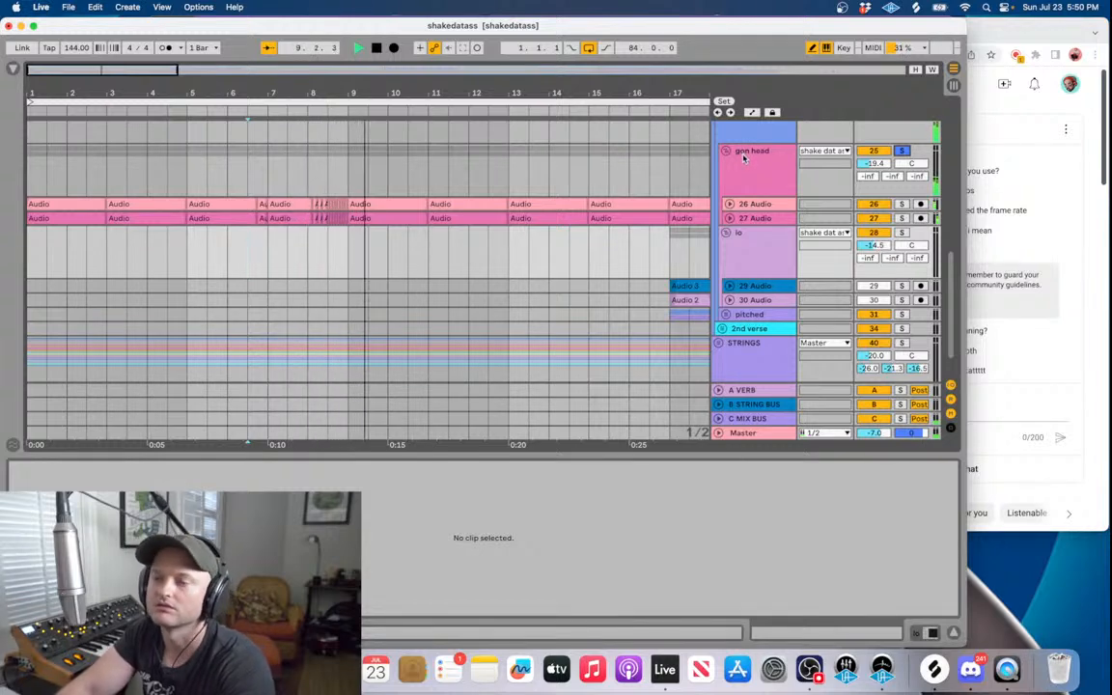
key(space)
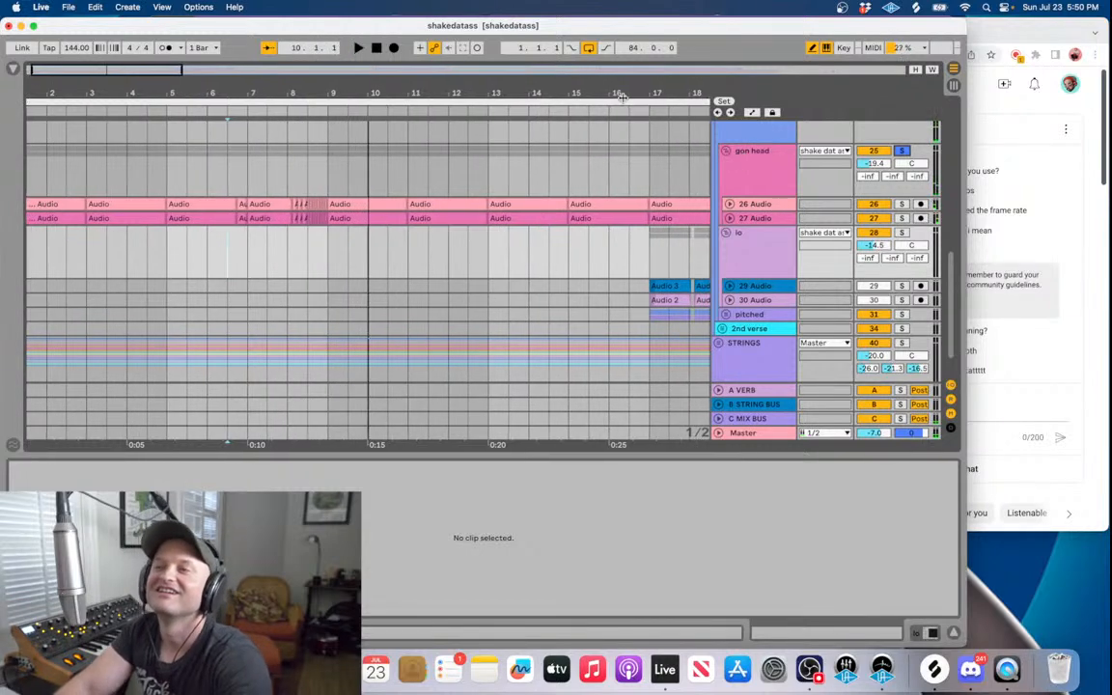
drag(626, 93, 134, 94)
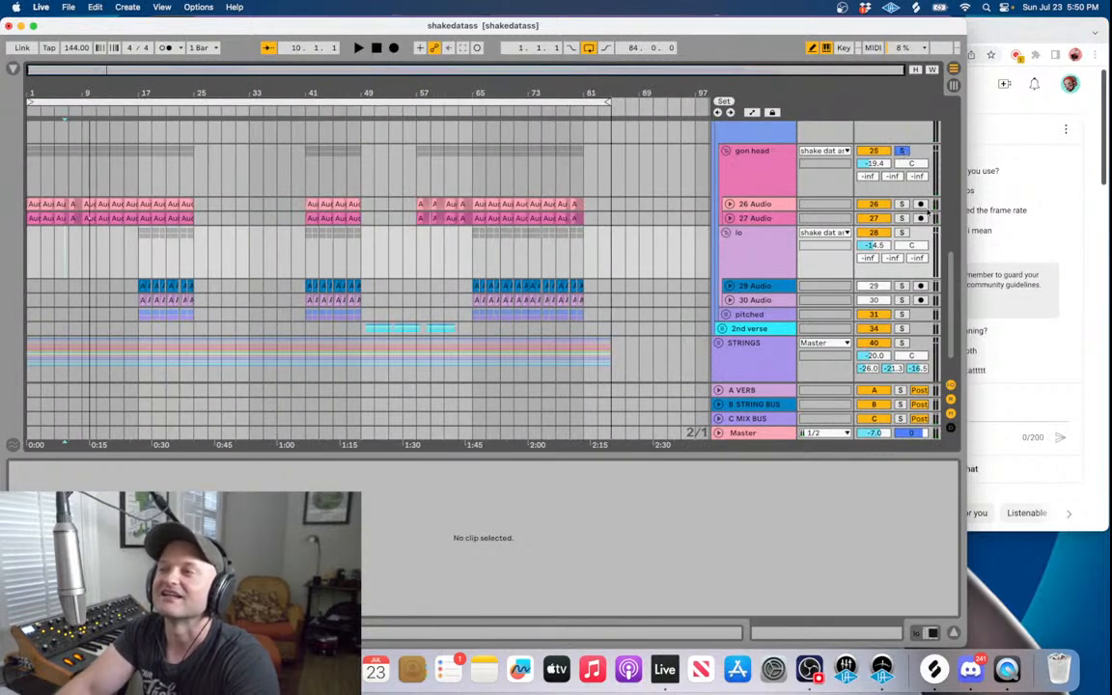
- Switch to Chrome to read the YouTube live chat messages and return to Ableton Live
click(989, 449)
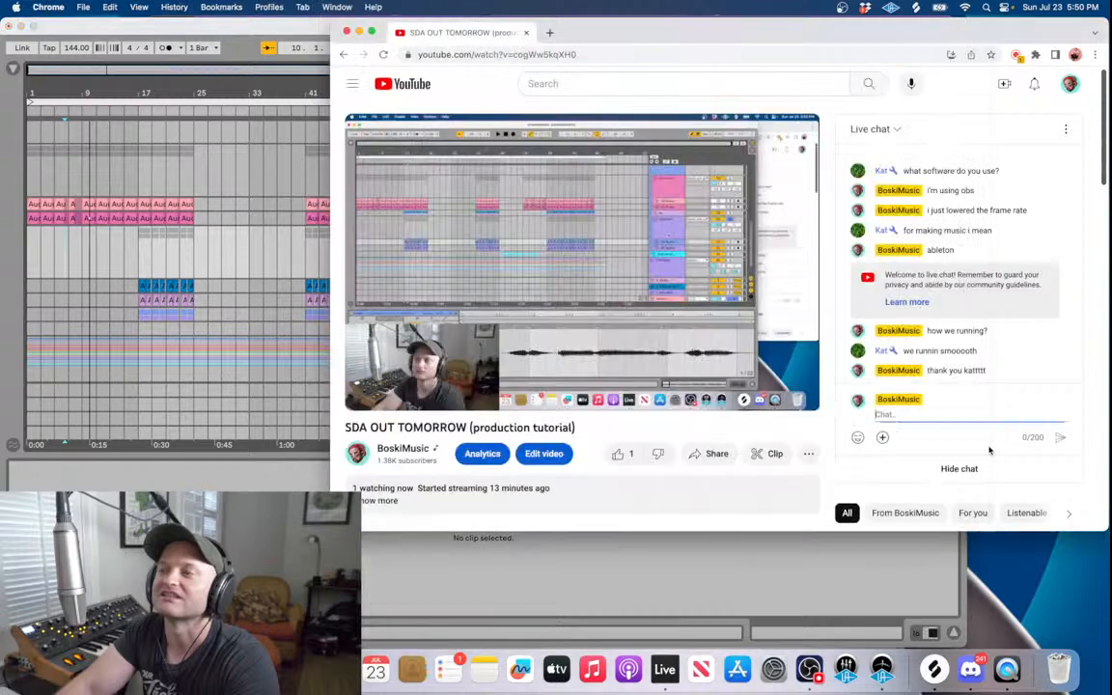
click(147, 370)
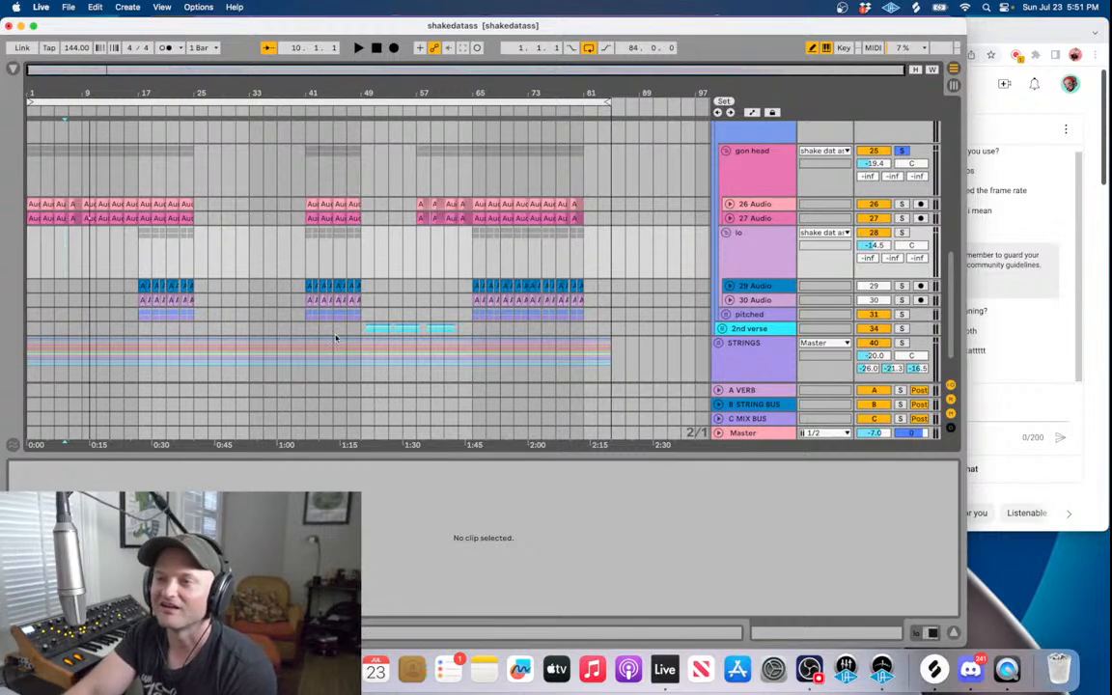
click(973, 388)
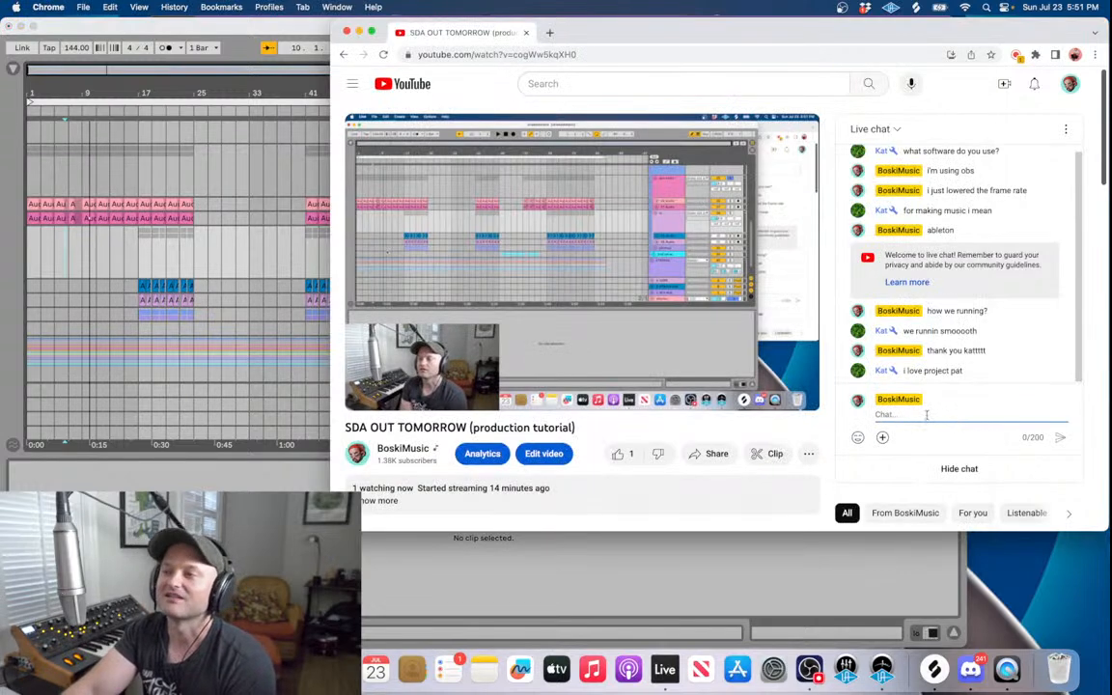
mouse_move(436, 335)
click(286, 316)
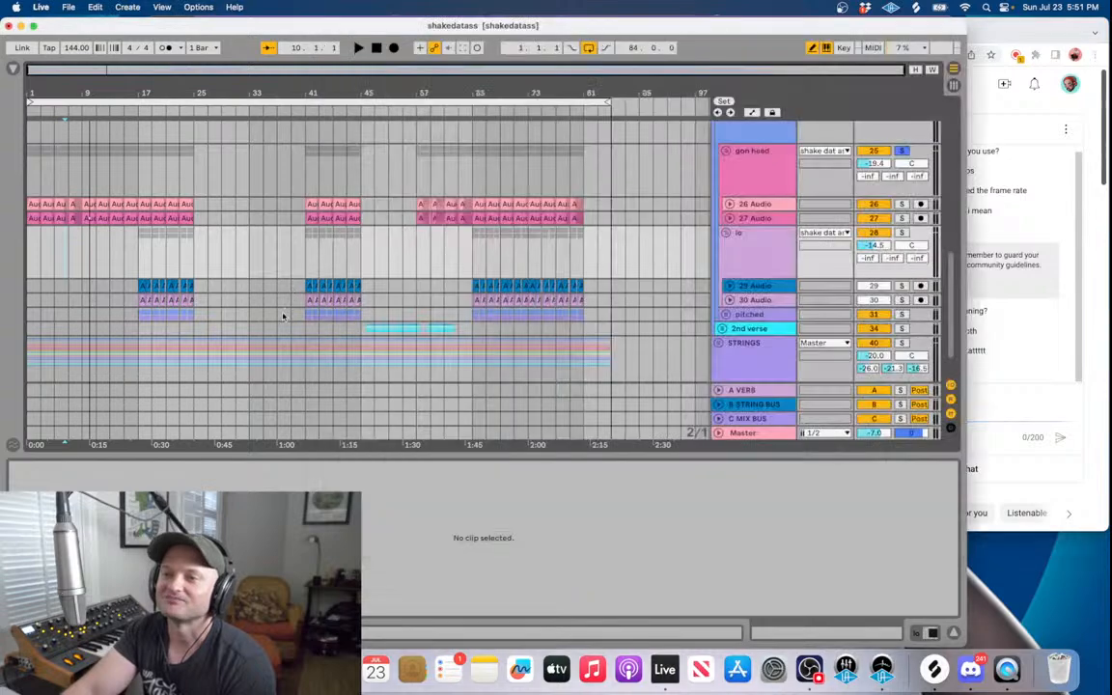
- Fold the lo group and the drums group to shorten the track list
click(198, 330)
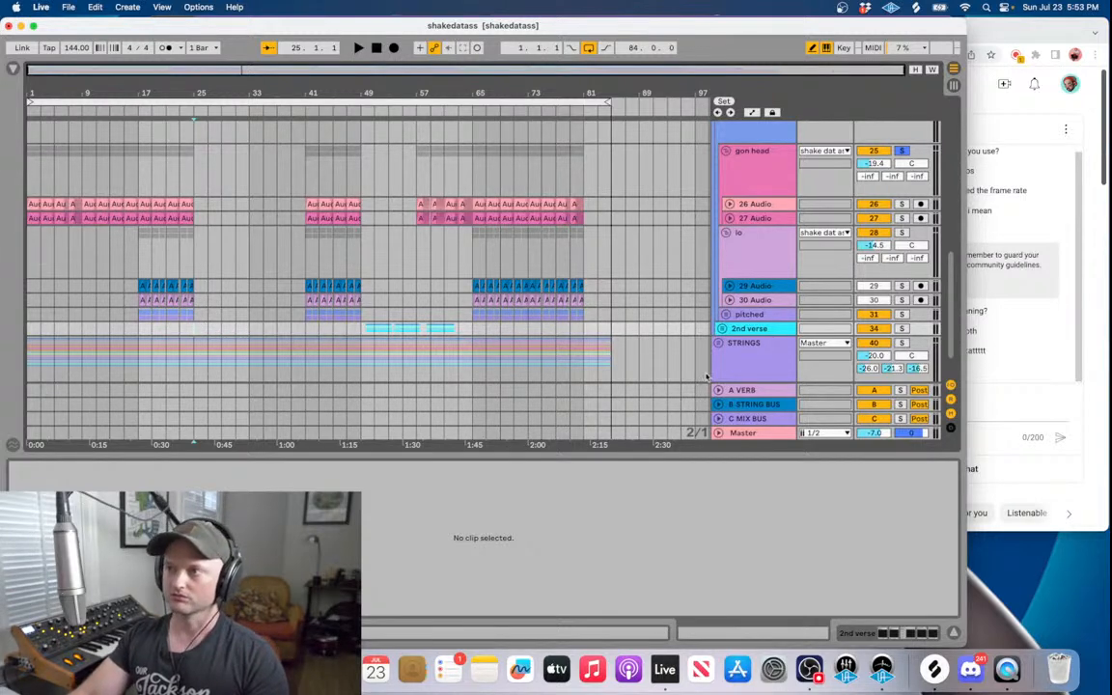
scroll(688, 313, down, 2)
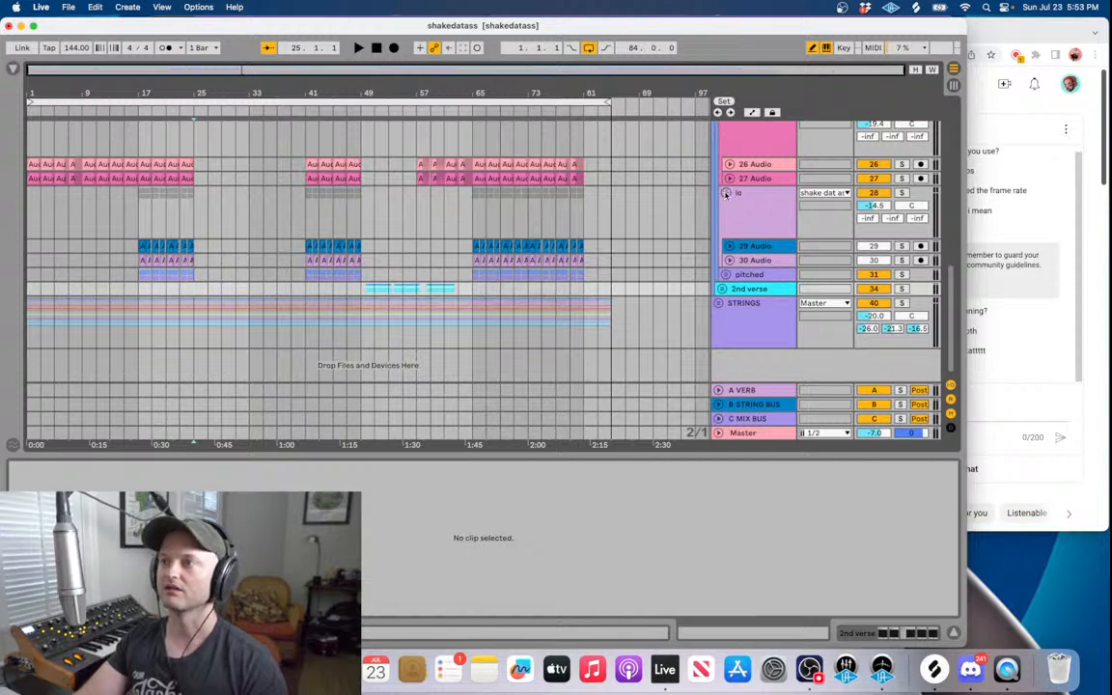
scroll(652, 178, up, 10)
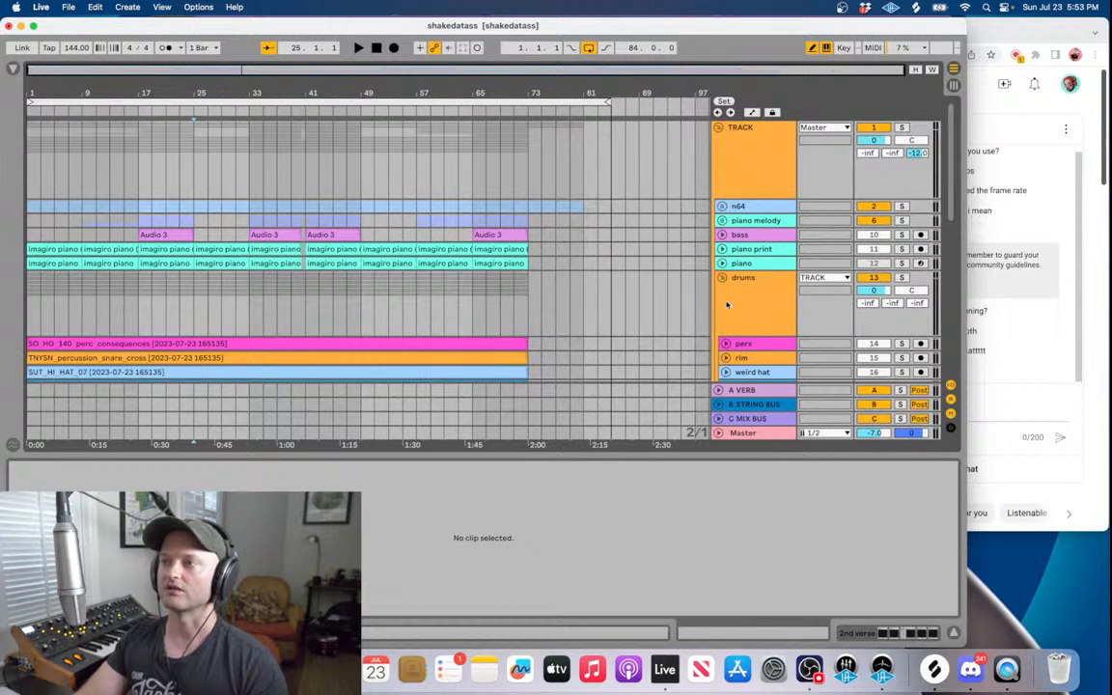
click(726, 263)
click(722, 278)
scroll(722, 277, down, 5)
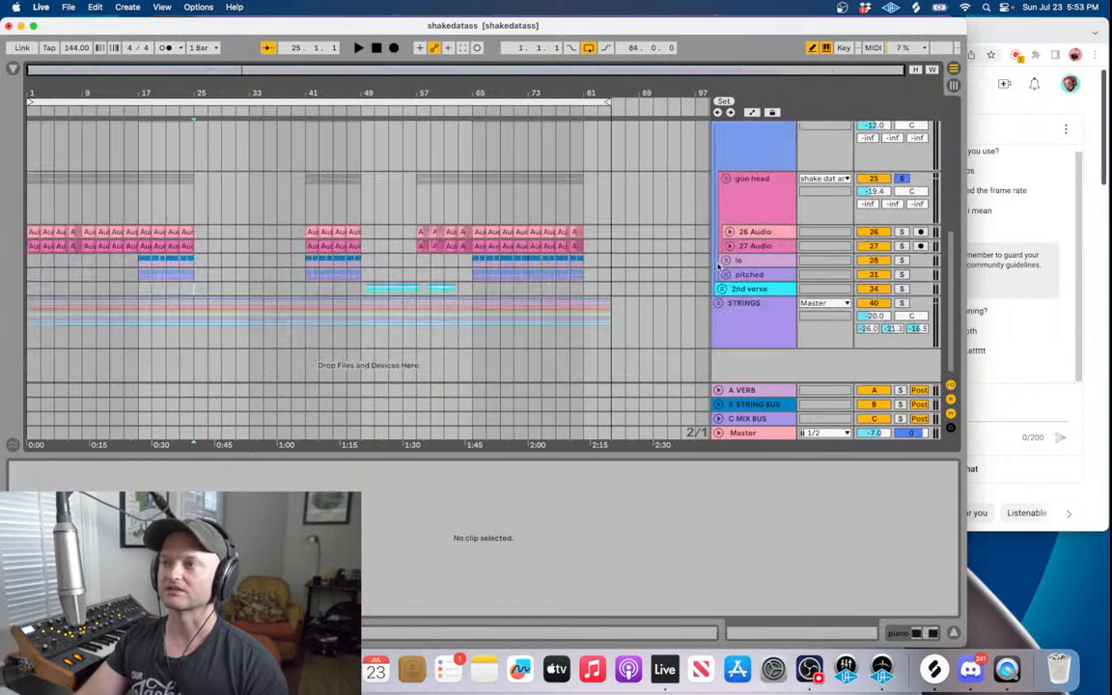
scroll(722, 276, up, 1)
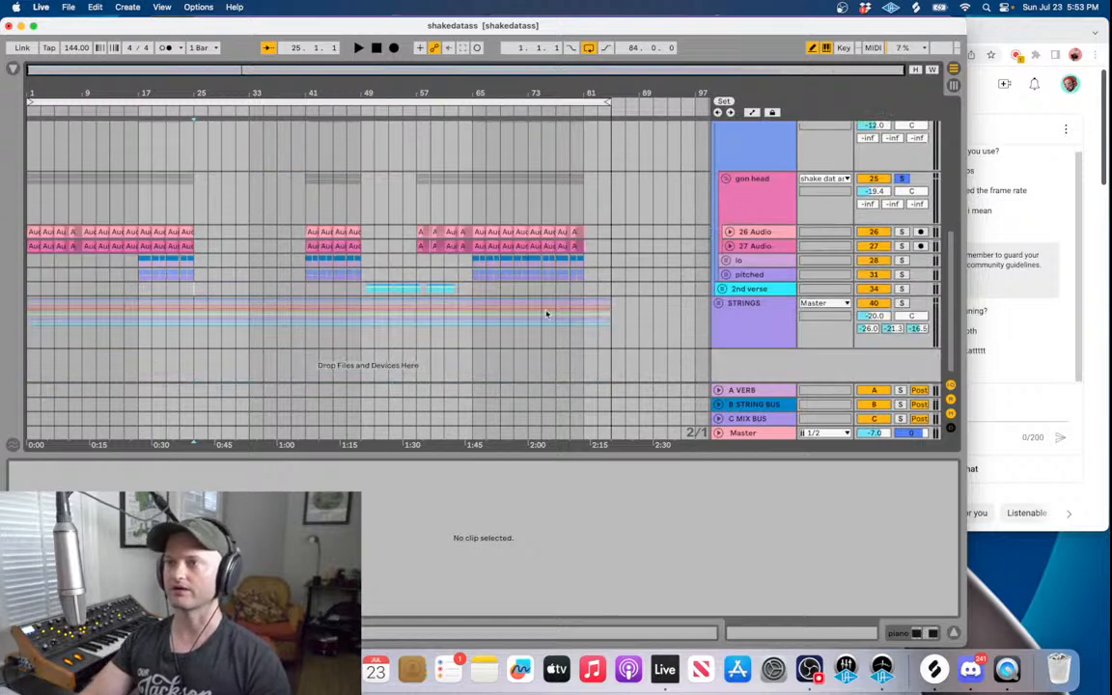
- Unfold the STRINGS group, its ALL VIOLIN subgroup and the 1st Violin group inside it, placing the insert marker at bar 65
click(718, 304)
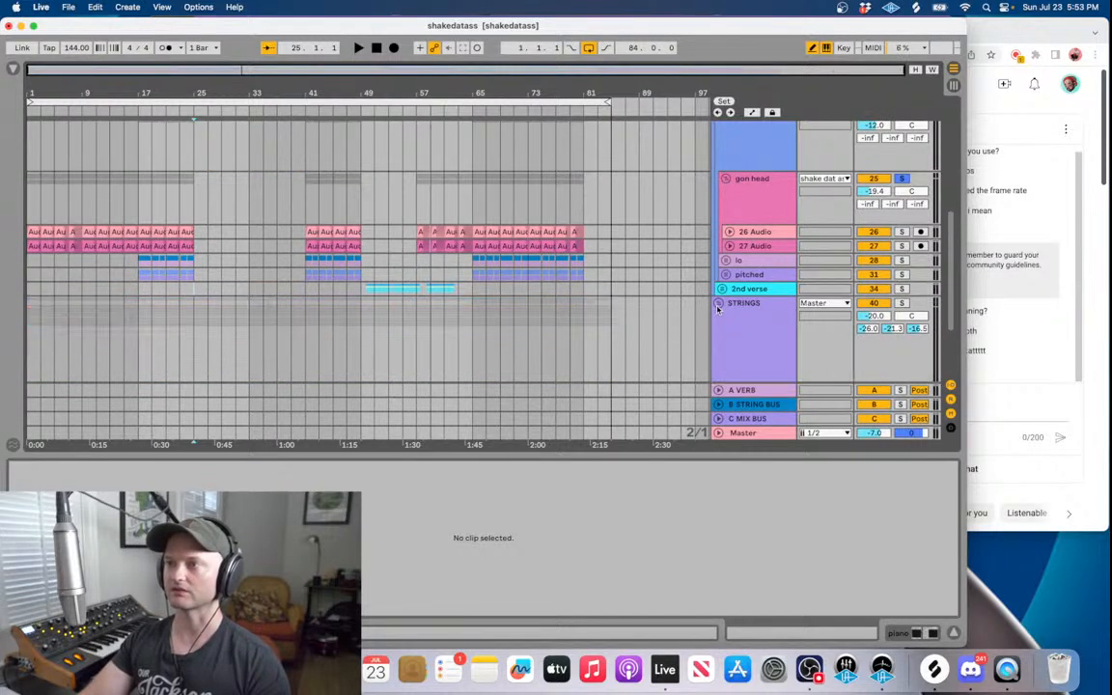
scroll(618, 331, down, 3)
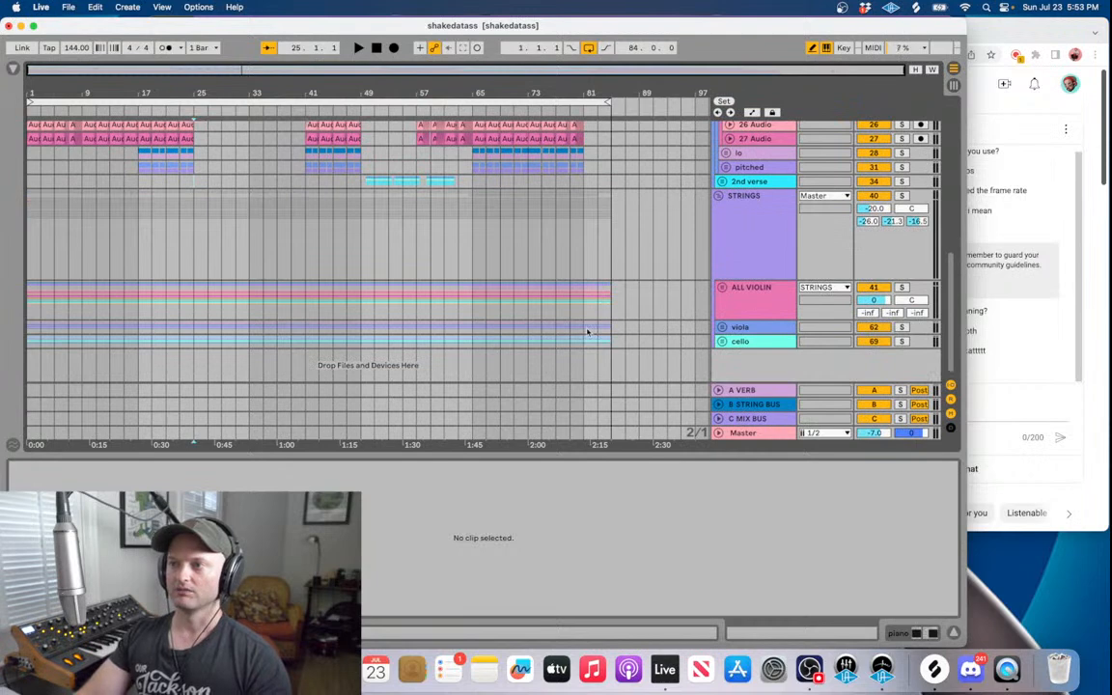
click(472, 306)
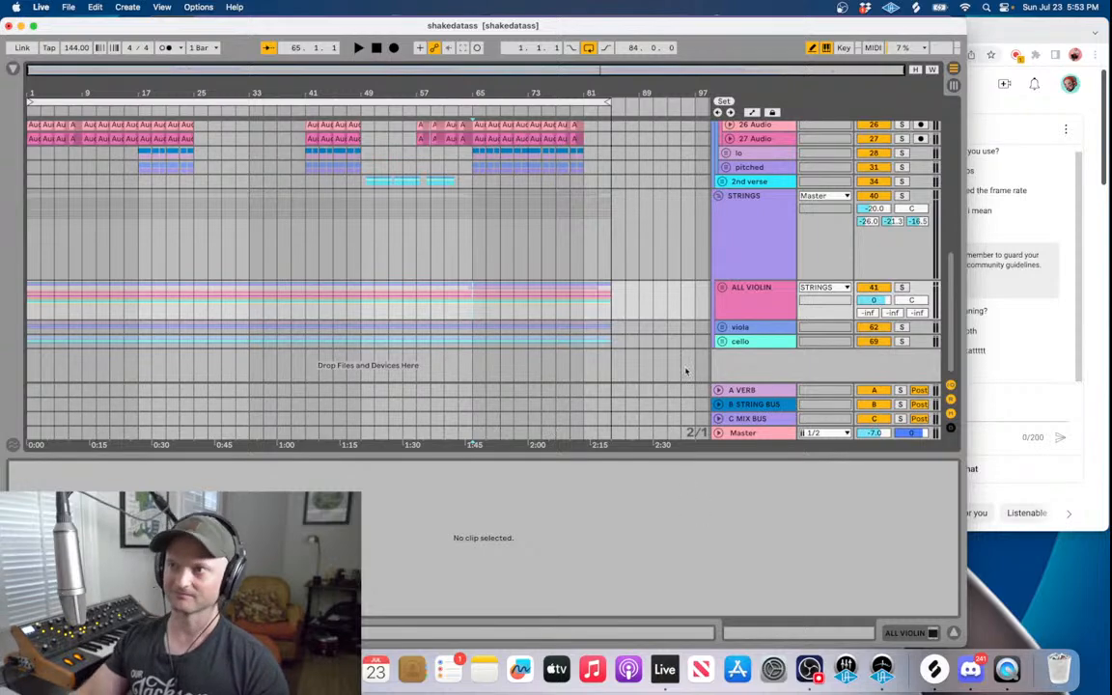
click(722, 286)
scroll(740, 280, down, 3)
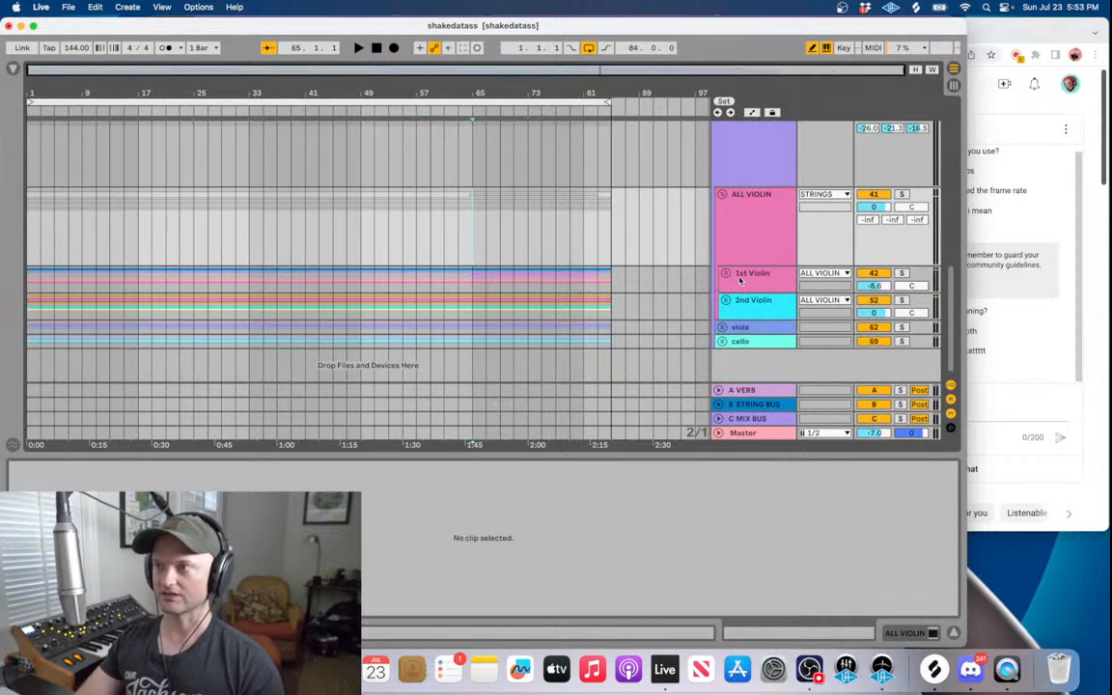
click(725, 273)
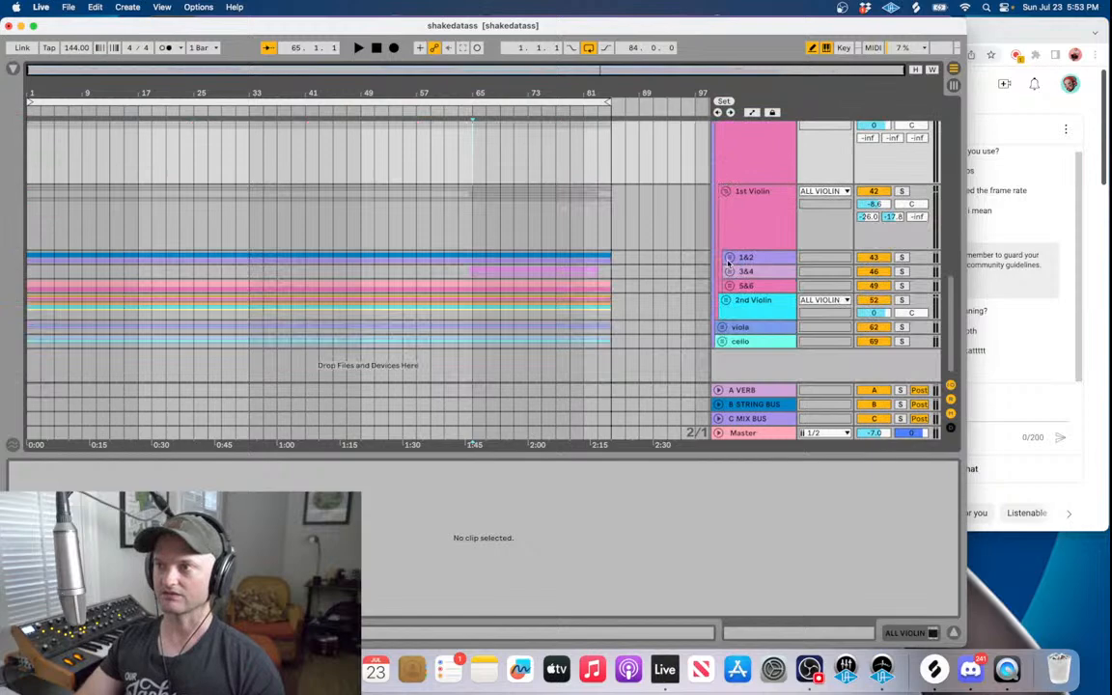
- Unfold the 1&2, 3&4 and 5&6 violin groups and expand the 1ST V 1 to 1ST V 4 tracks to show their waveforms
click(729, 258)
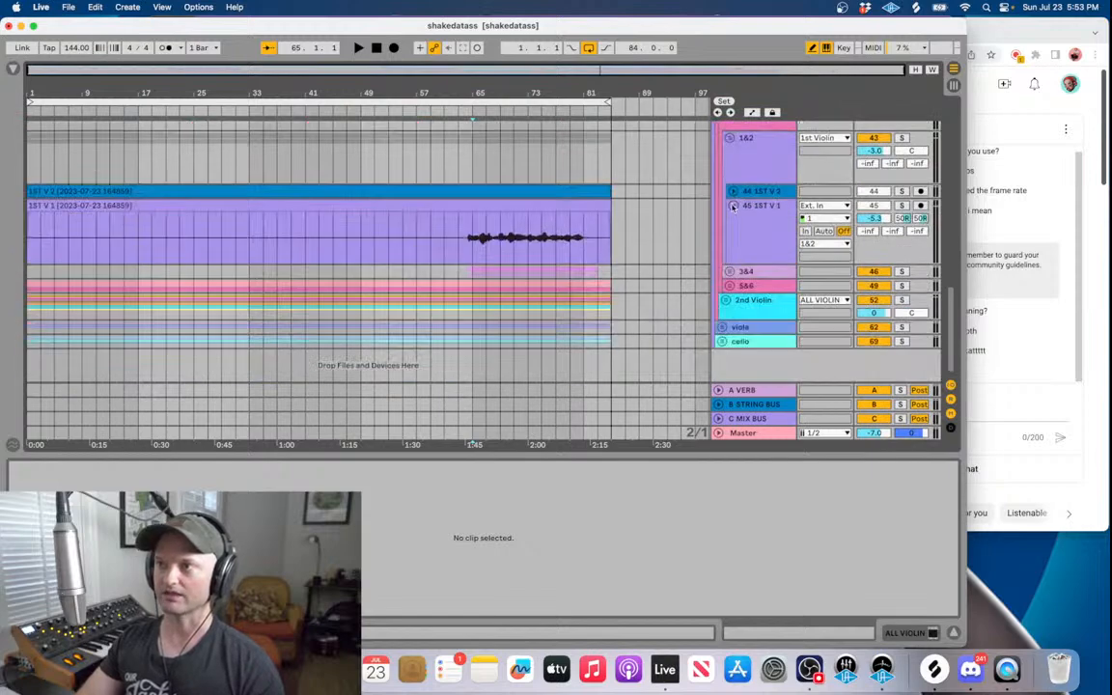
click(729, 271)
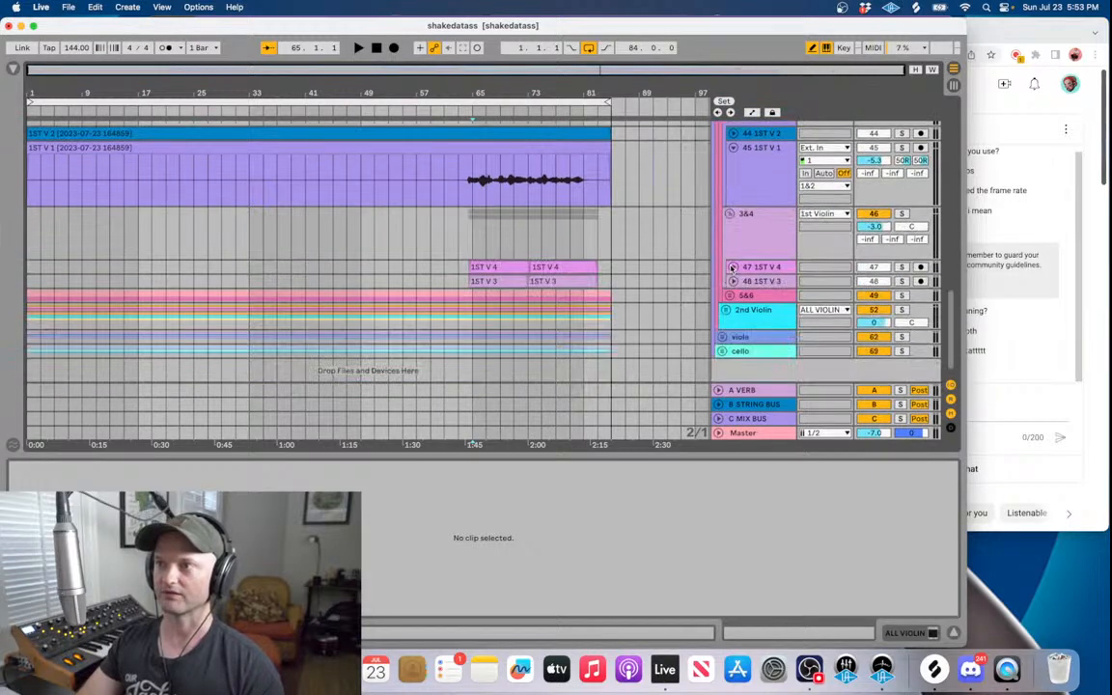
click(732, 268)
click(730, 269)
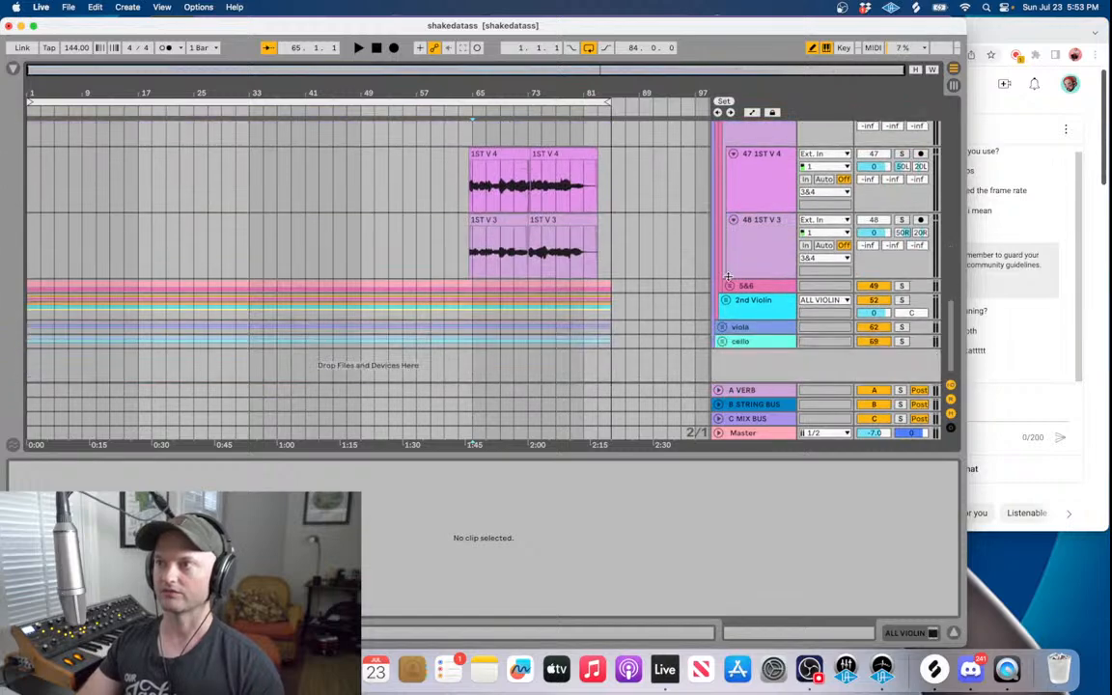
click(730, 284)
click(730, 287)
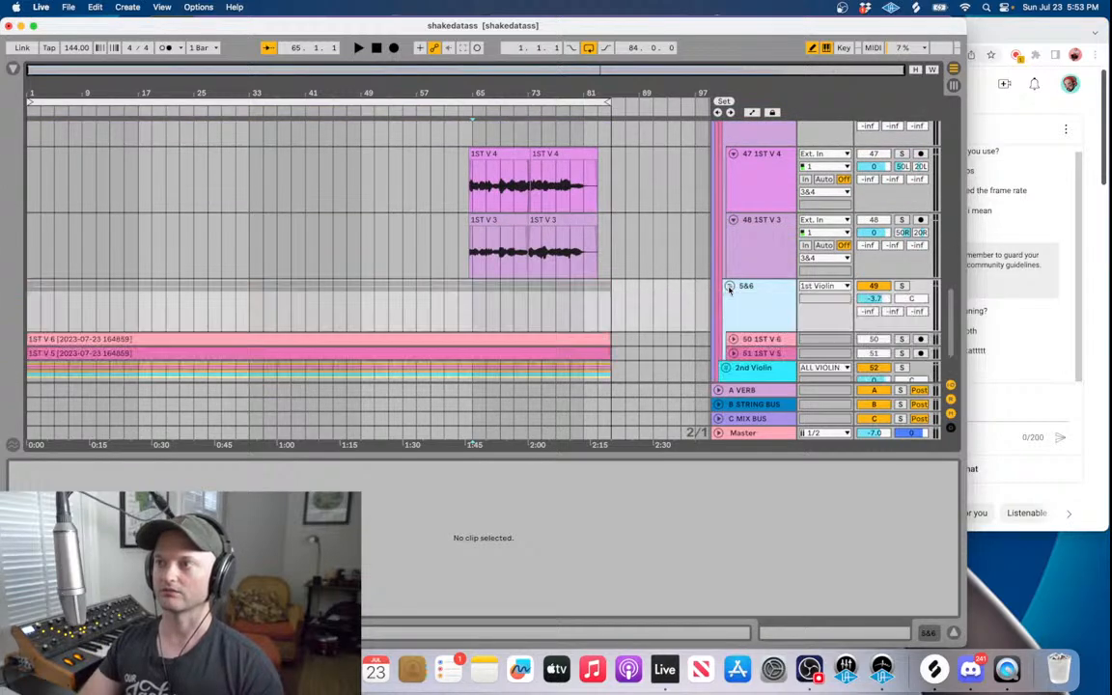
scroll(730, 290, up, 5)
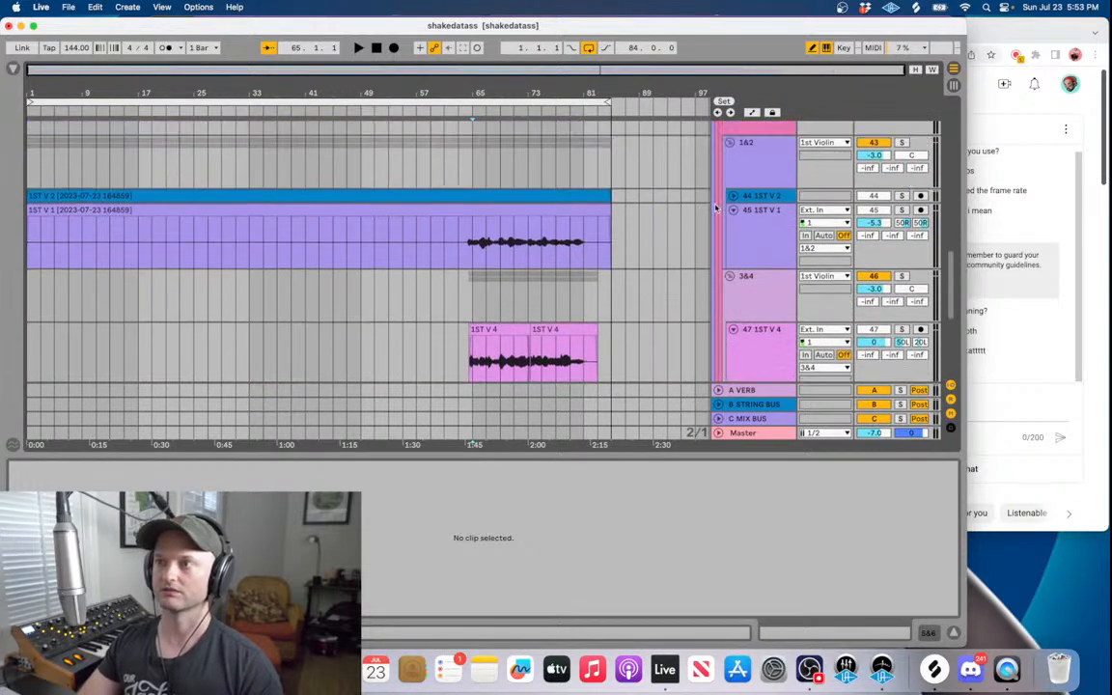
click(732, 196)
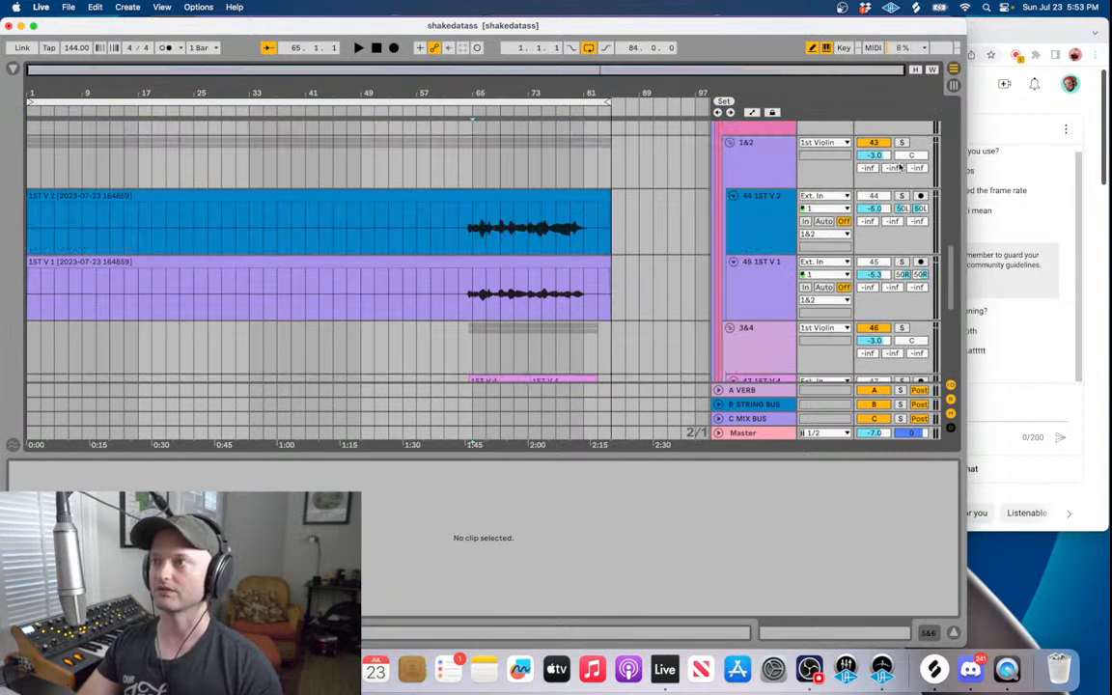
- Solo the 1&2 group, play it from bar 65, and switch the solo to the whole 1st Violin group during playback
click(474, 239)
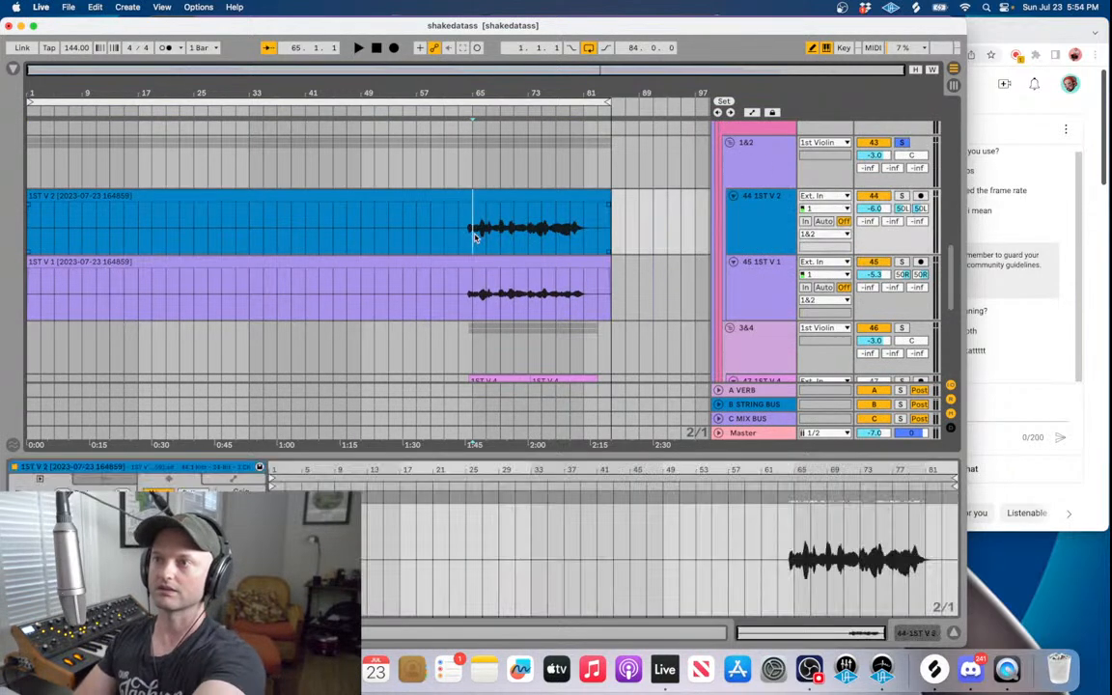
key(space)
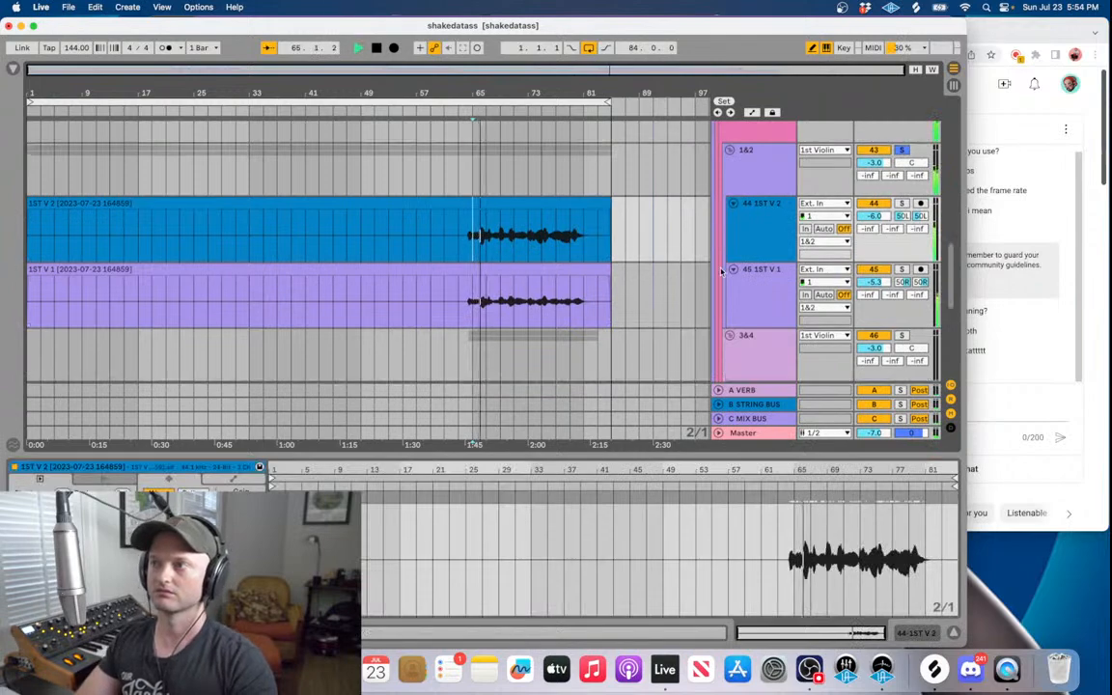
scroll(720, 271, up, 3)
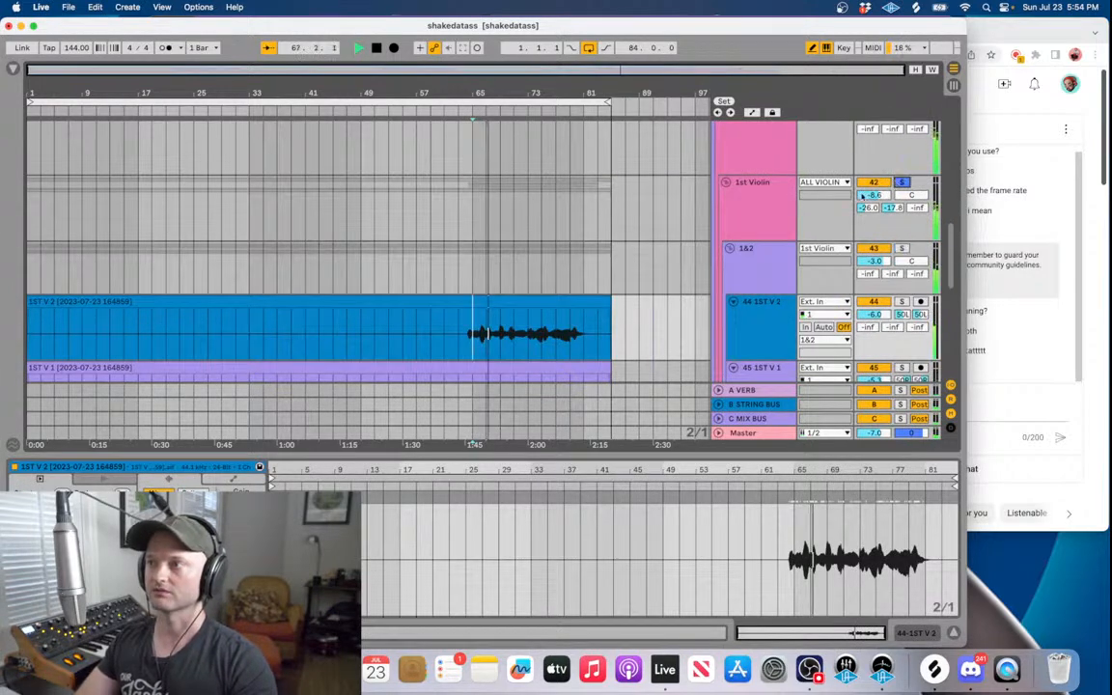
scroll(663, 252, down, 2)
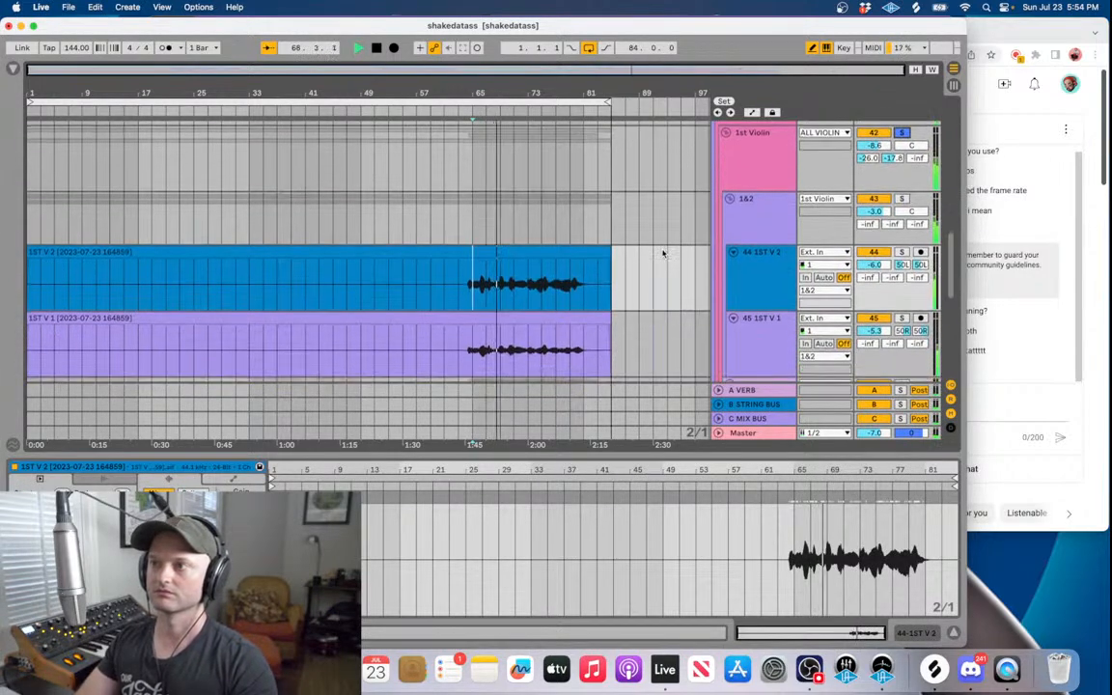
scroll(663, 253, down, 4)
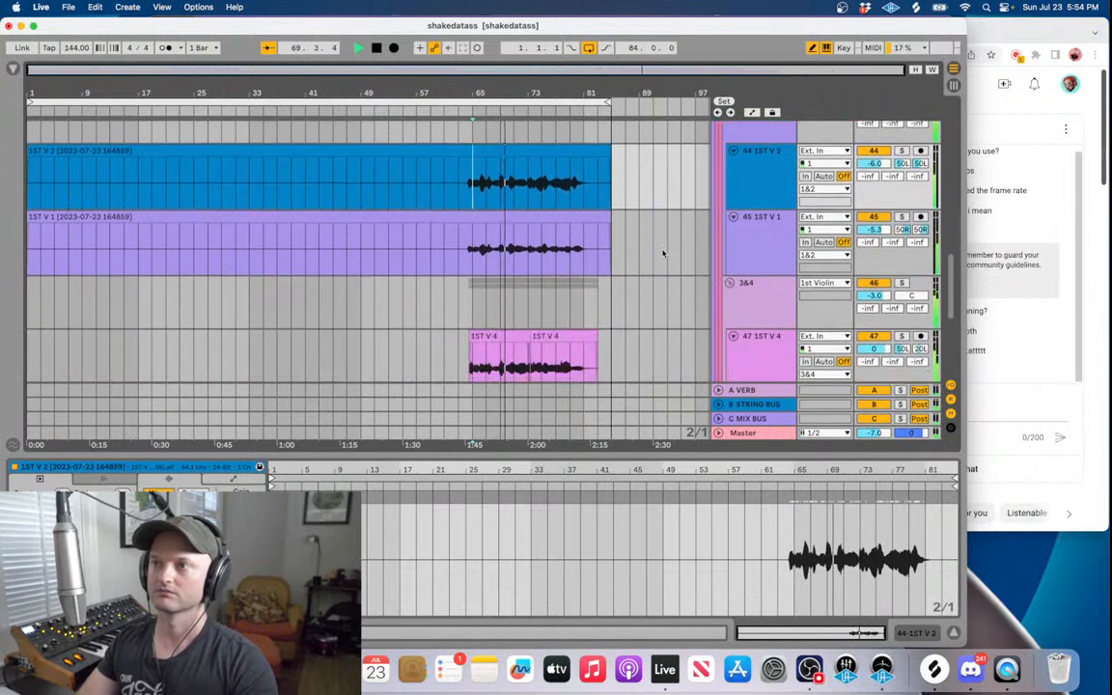
scroll(664, 253, down, 2)
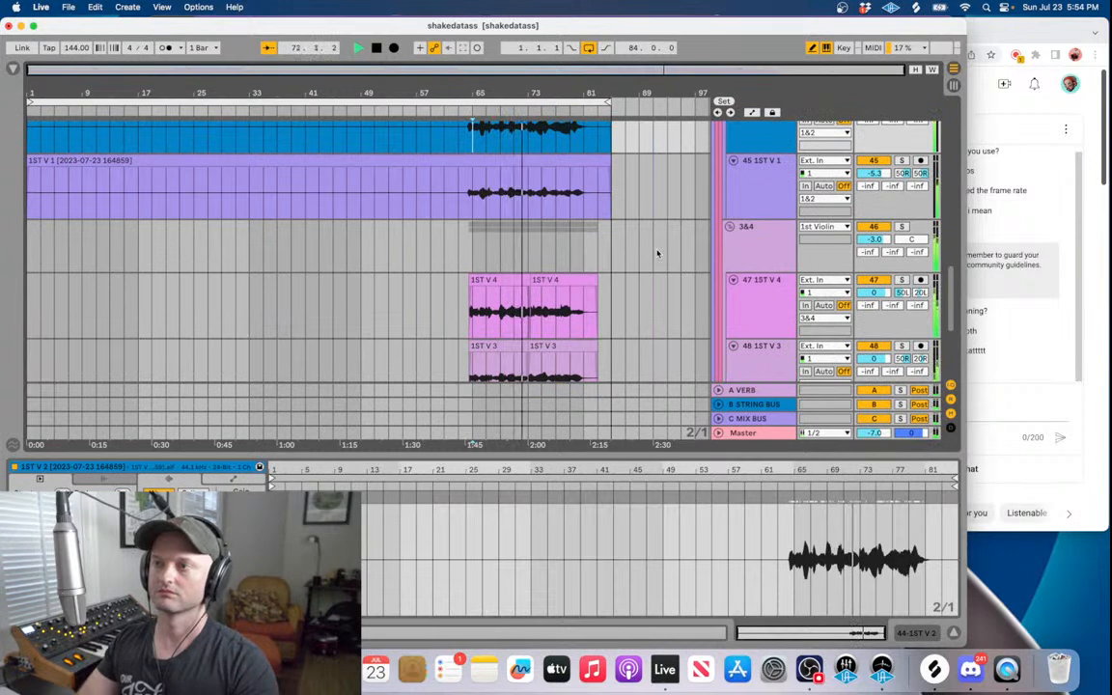
- Fold the 1ST V 4 and 1ST V 3 tracks and collapse the 5&6 and 3&4 groups while the violins play
click(733, 281)
click(734, 294)
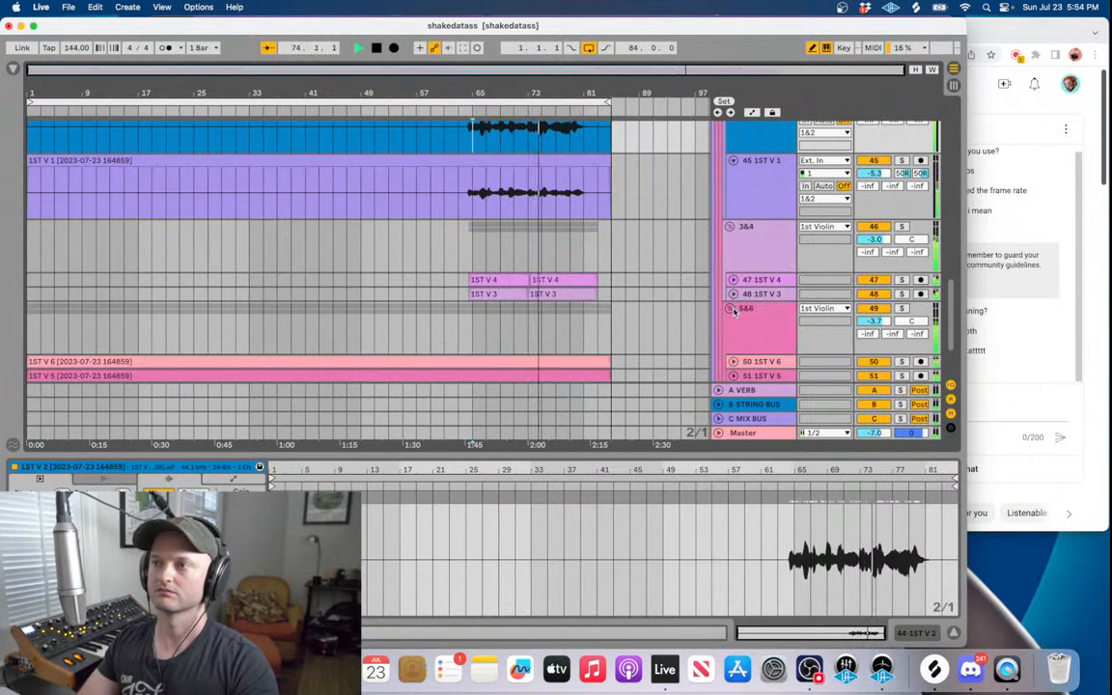
click(733, 309)
scroll(730, 254, up, 1)
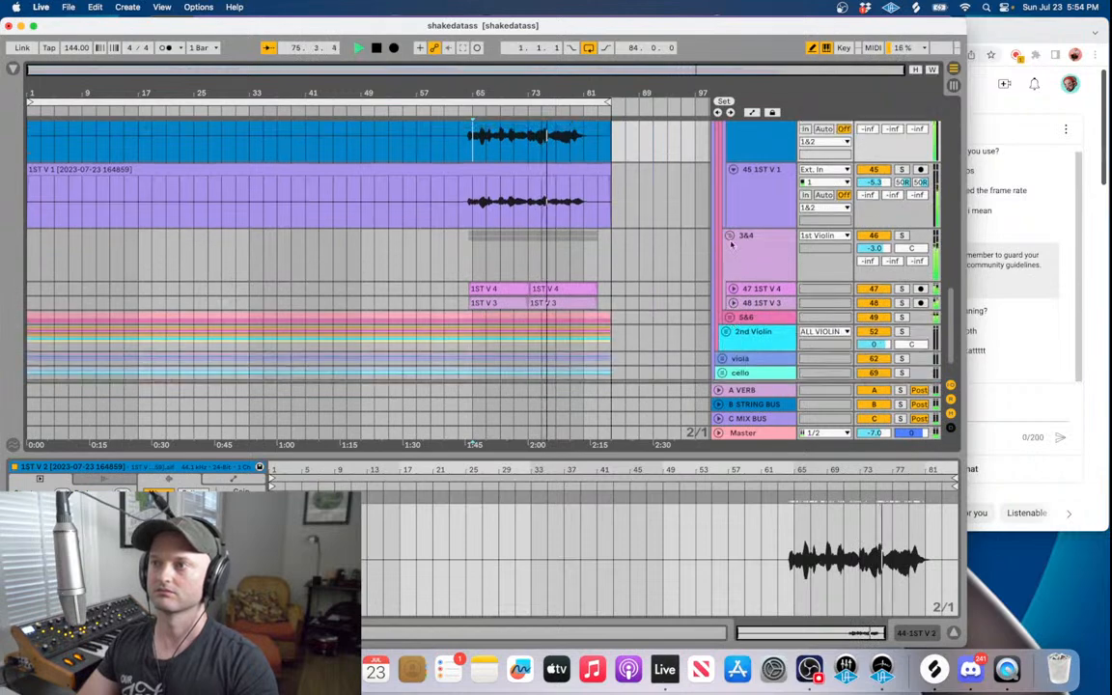
click(729, 235)
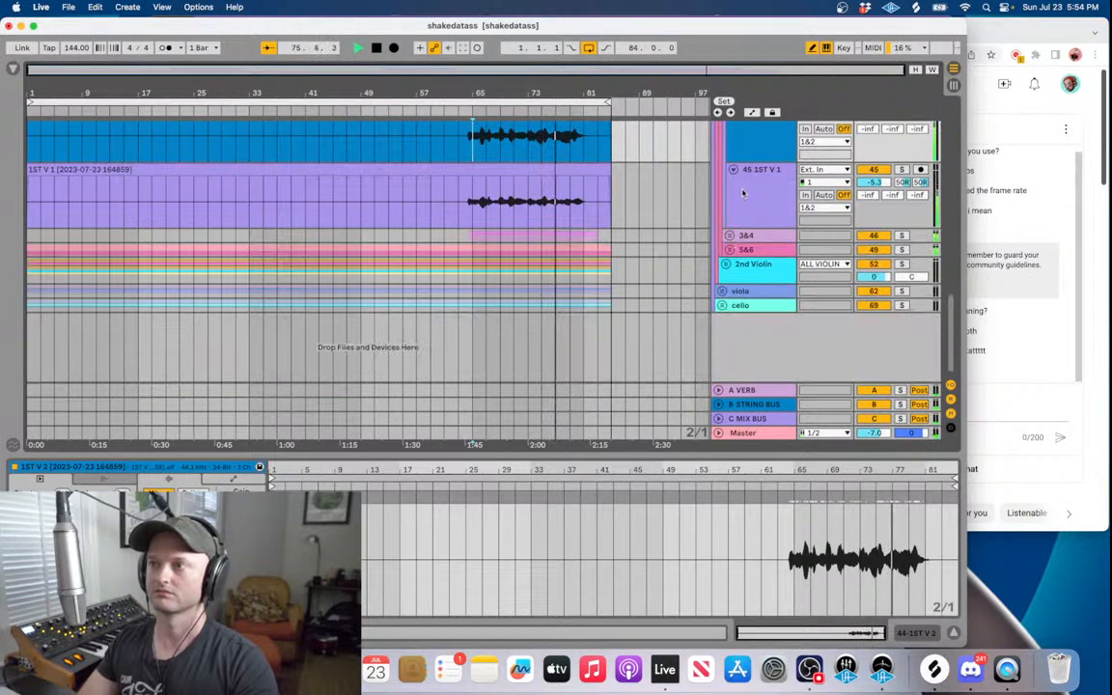
- Clear the solo on the 1st Violin group and stop playback
scroll(742, 194, up, 5)
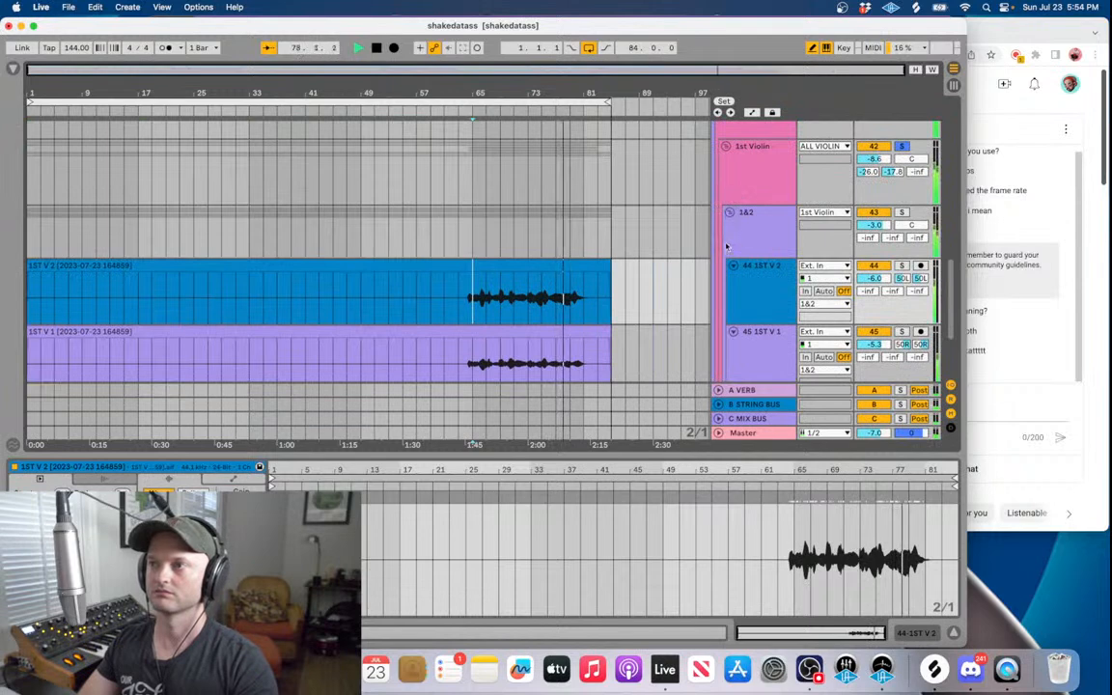
click(904, 212)
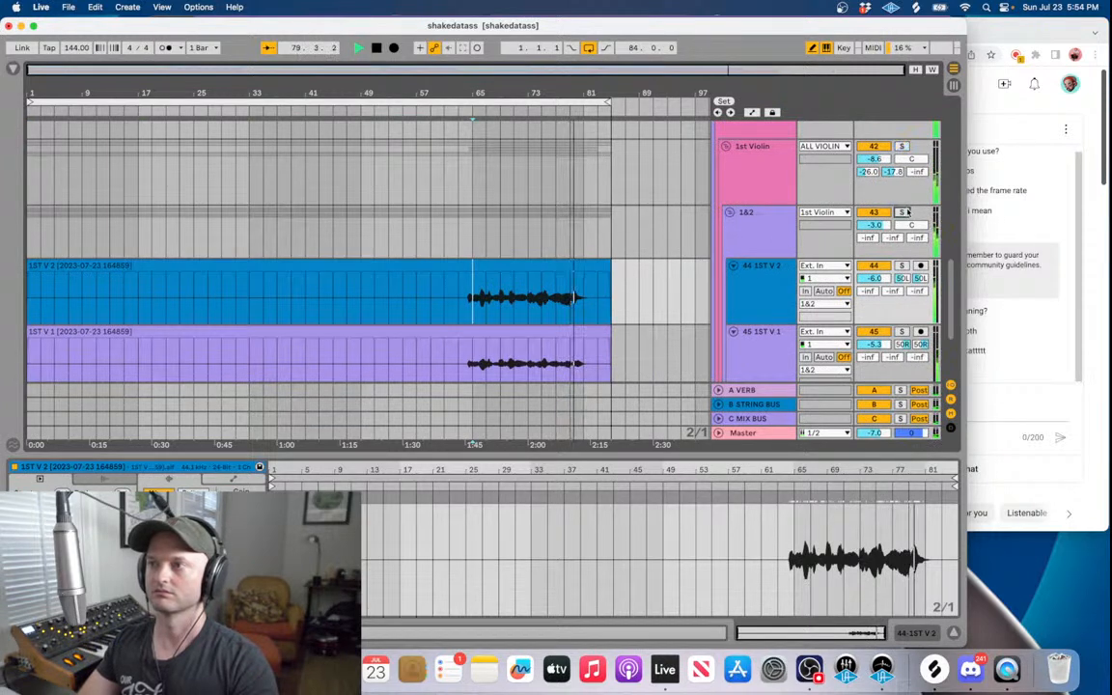
key(space)
- Fold the 1ST V 2 and 1ST V 1 tracks and collapse the 1&2 subgroup and the 1st Violin group
click(733, 270)
click(733, 279)
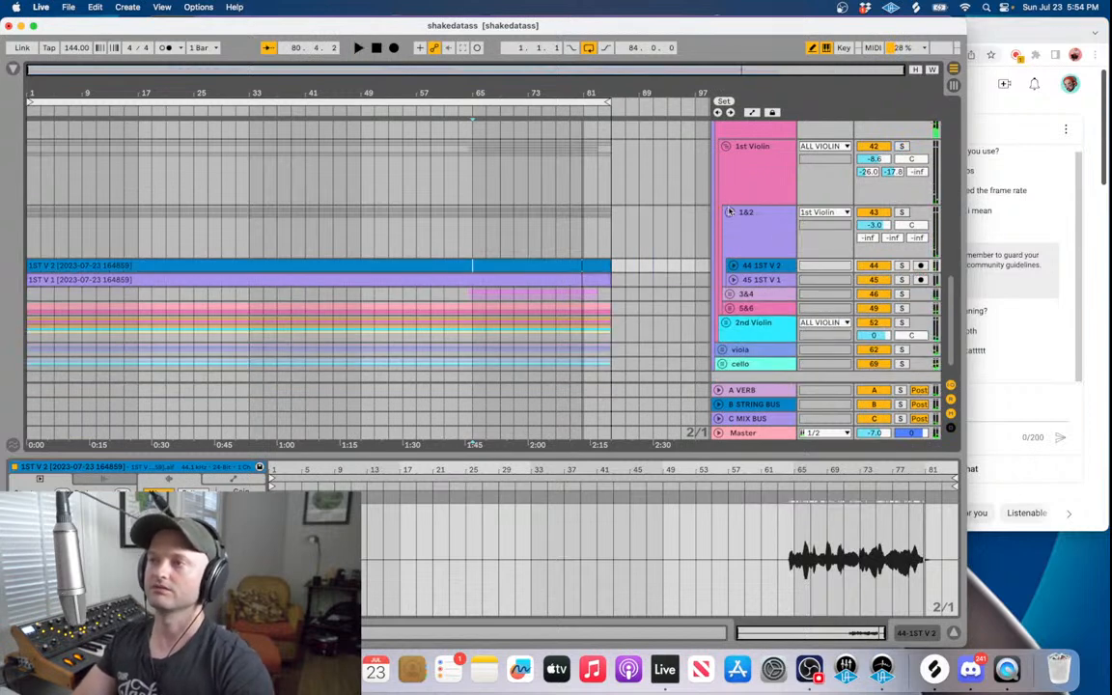
click(730, 211)
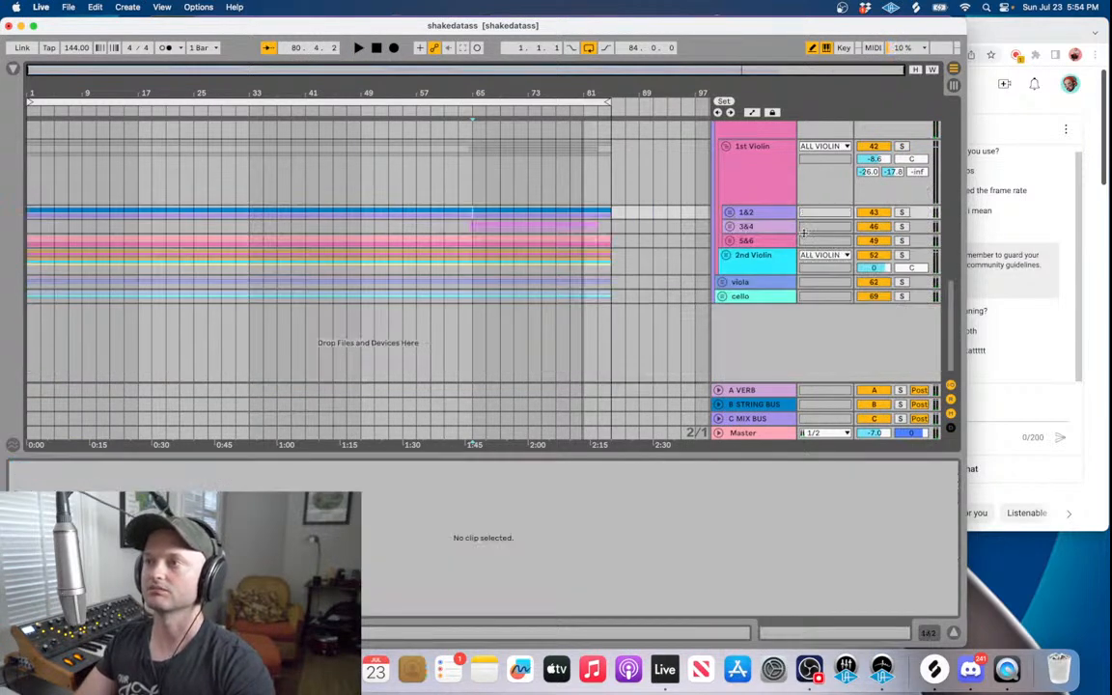
click(726, 147)
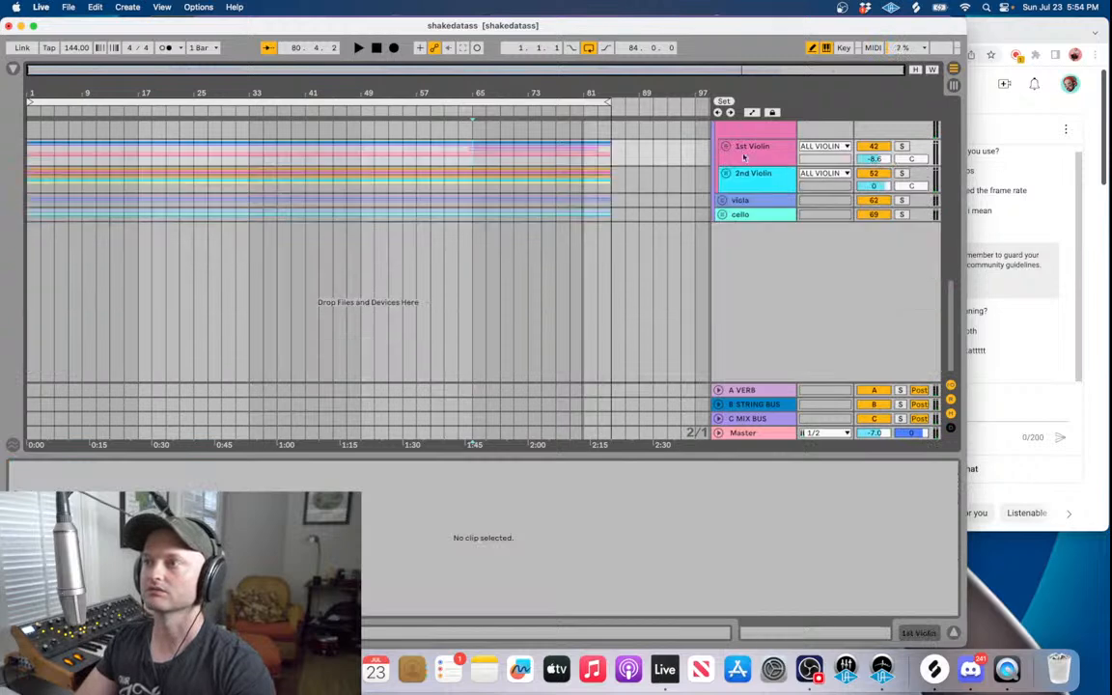
- Unfold the 2nd Violin group and collapse its 3&4 and 1&2 subgroups
click(726, 174)
scroll(729, 195, down, 2)
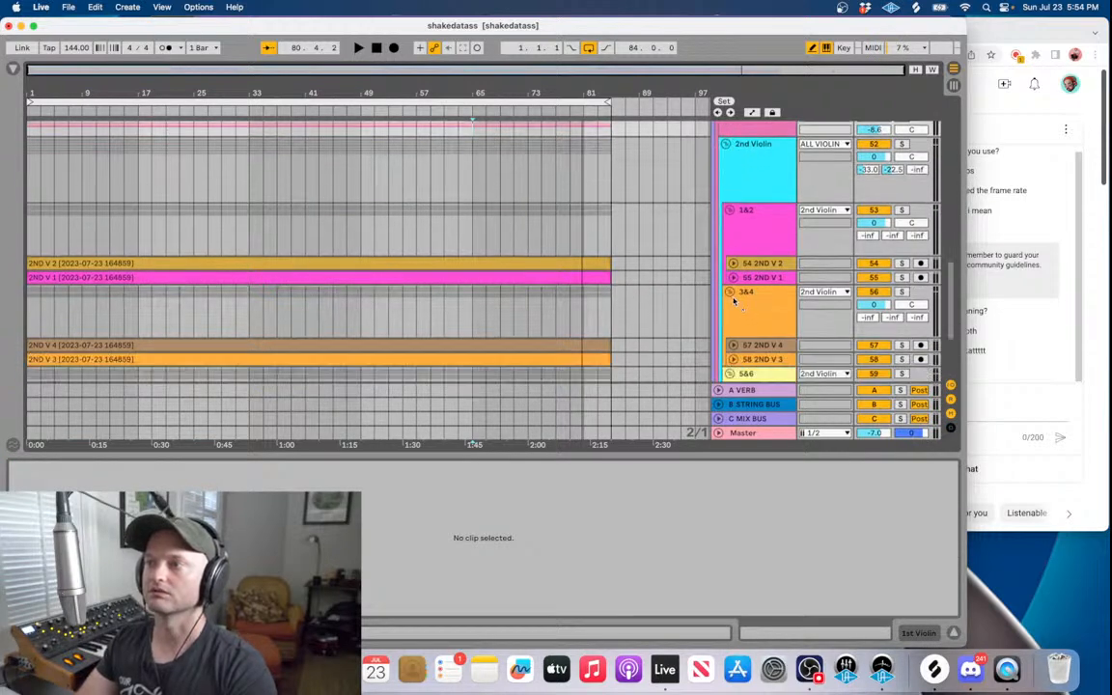
click(730, 292)
click(730, 209)
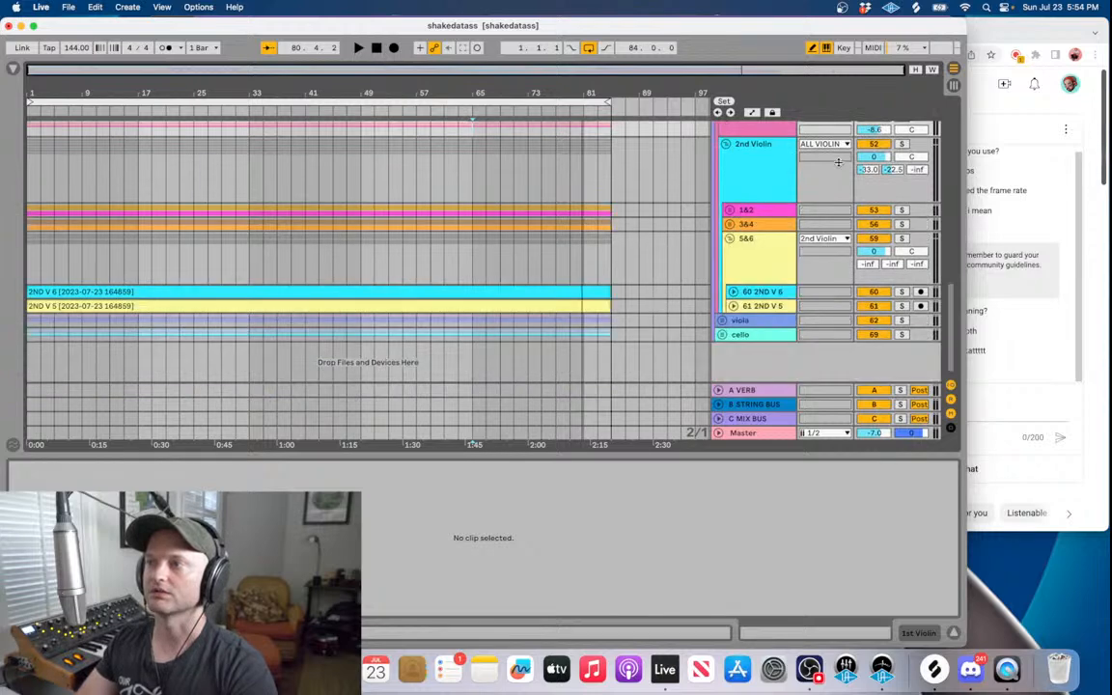
- Solo the 2nd Violin group and play it from bar 65, collapsing its 5&6 subgroup before stopping playback
click(903, 144)
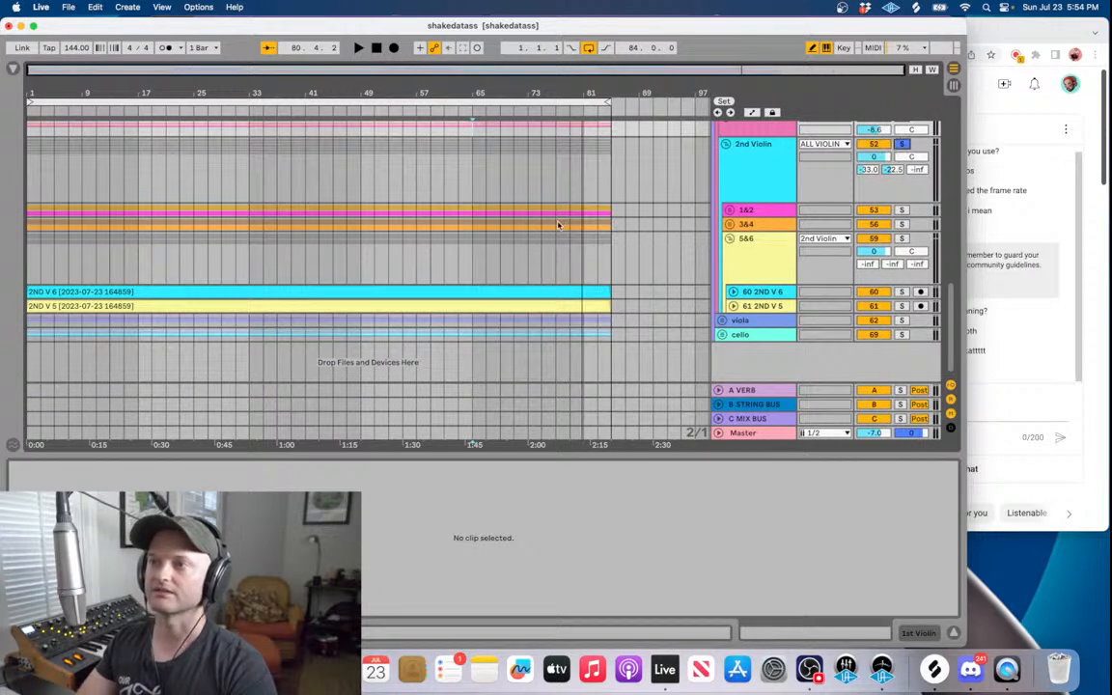
click(474, 251)
key(space)
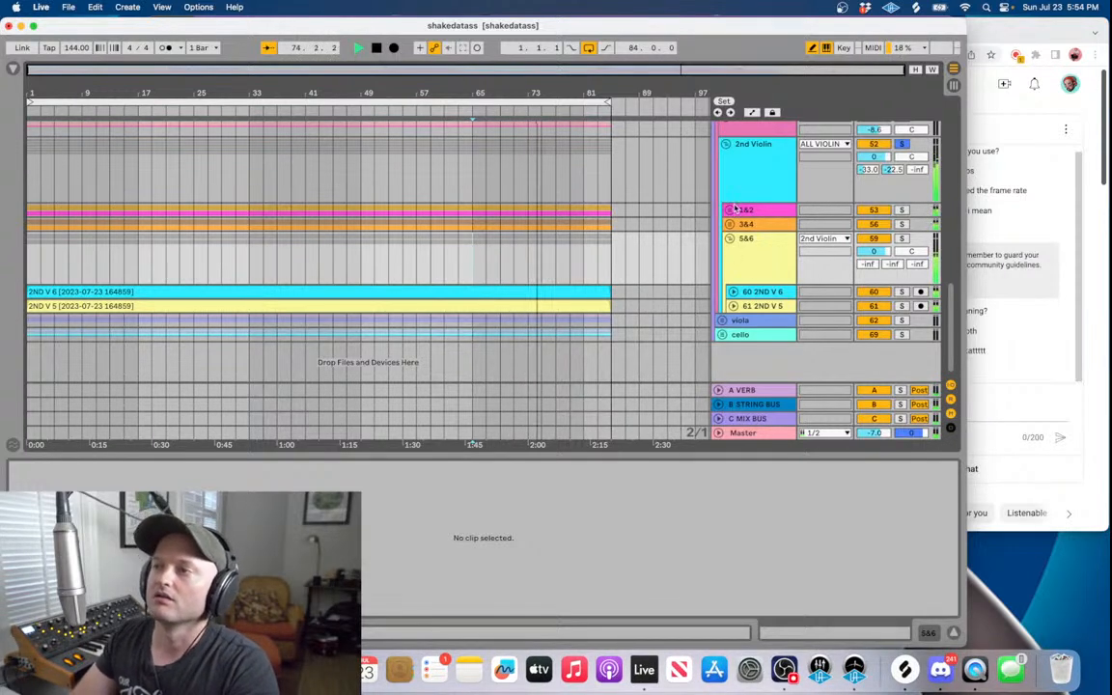
click(730, 238)
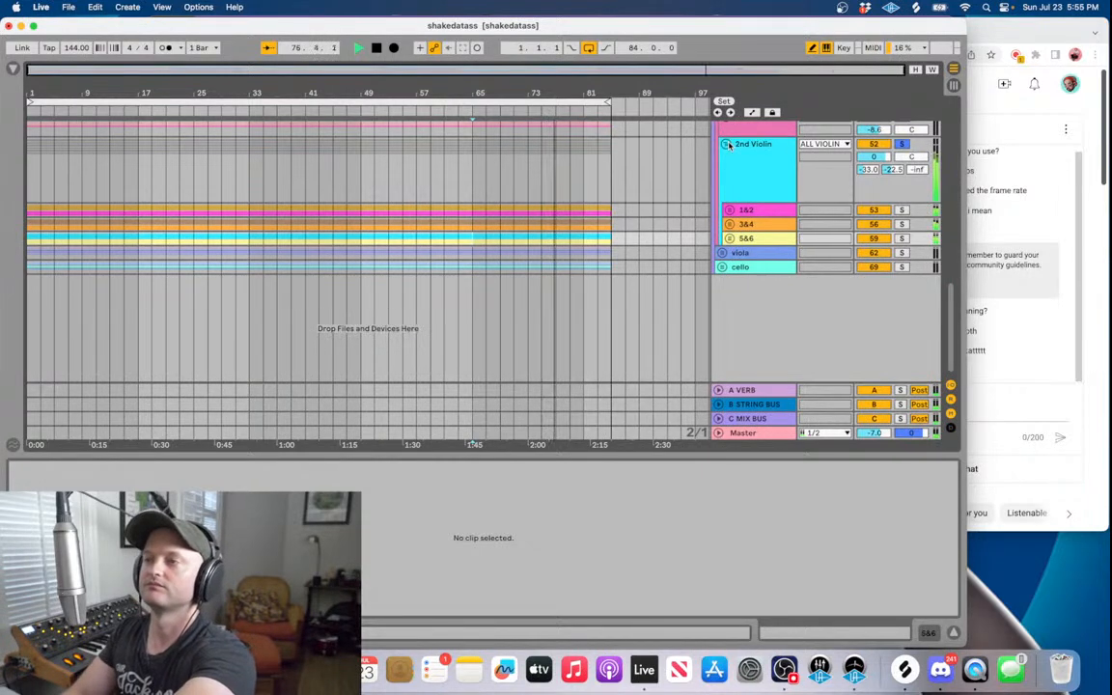
key(space)
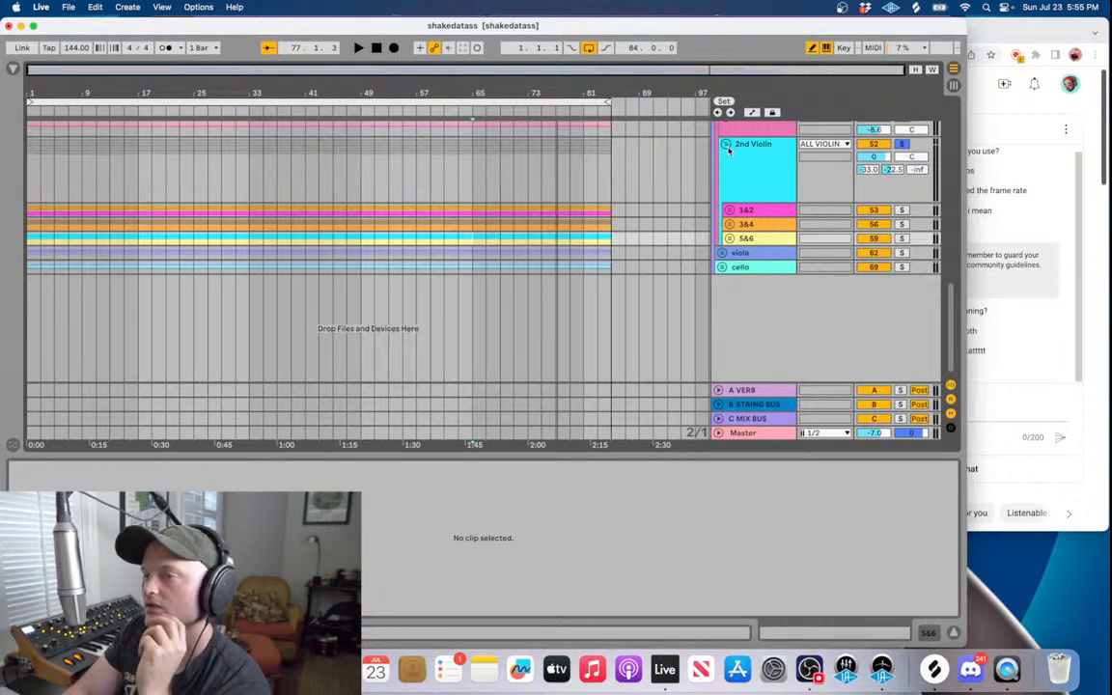
- Unfold the viola group to show its 3&4 and 1&2 subgroups and the four viola tracks
click(722, 252)
scroll(719, 283, down, 2)
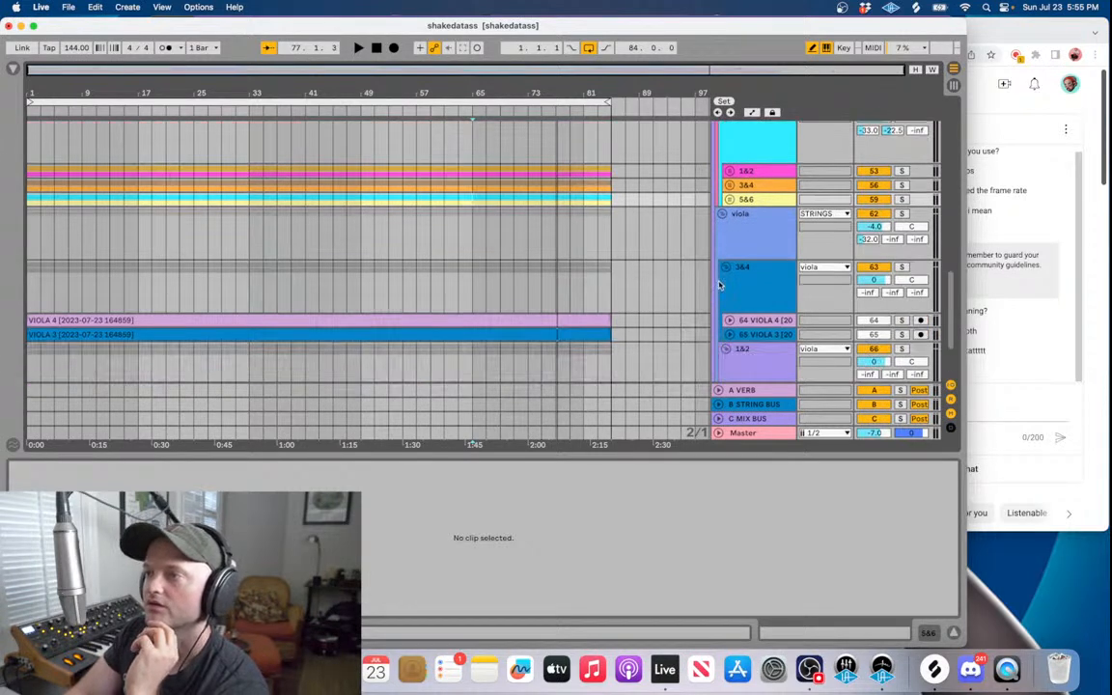
scroll(721, 297, down, 4)
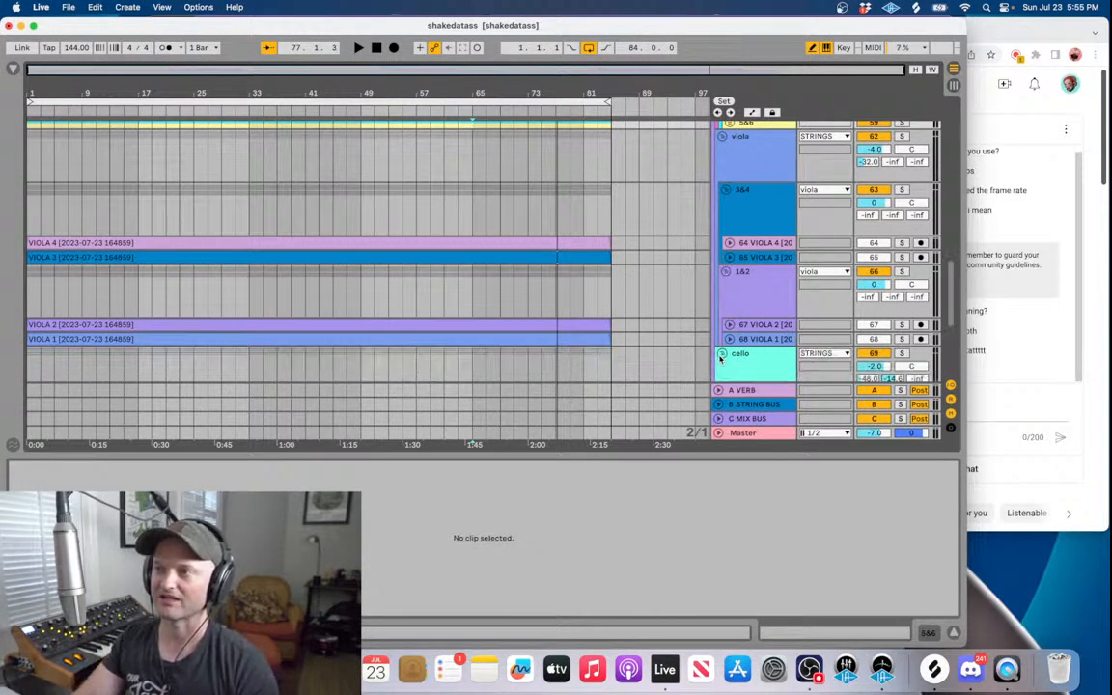
- Unfold the cello group and expand the CELLO 1 and CELLO 2 tracks to show their waveforms
click(721, 354)
scroll(728, 318, down, 3)
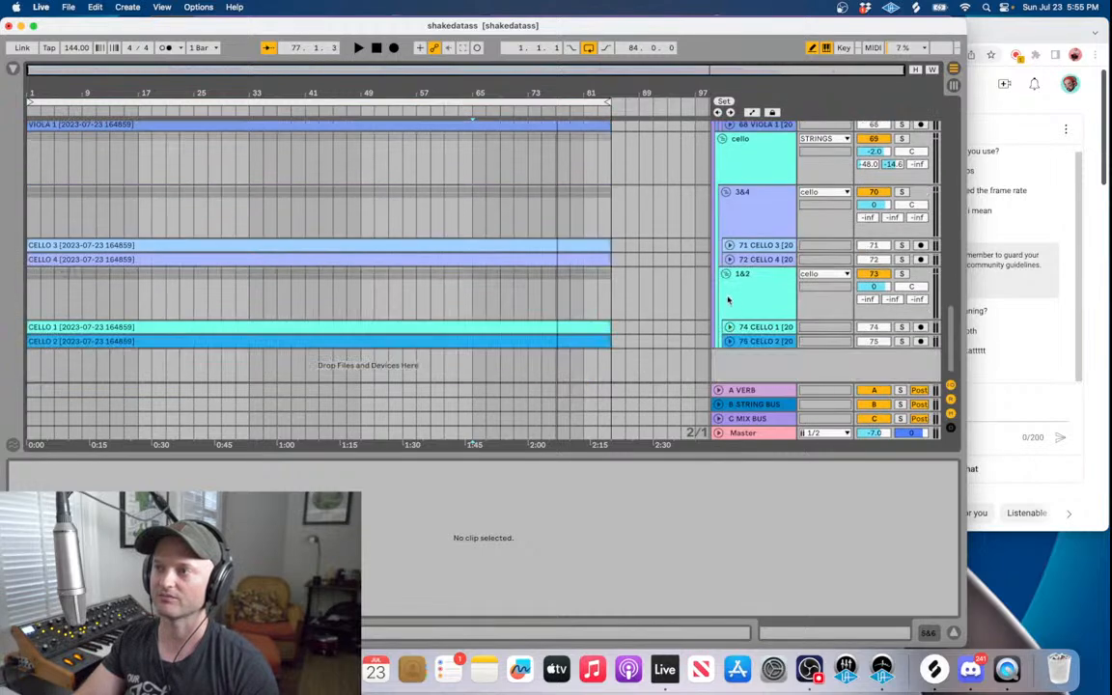
click(729, 328)
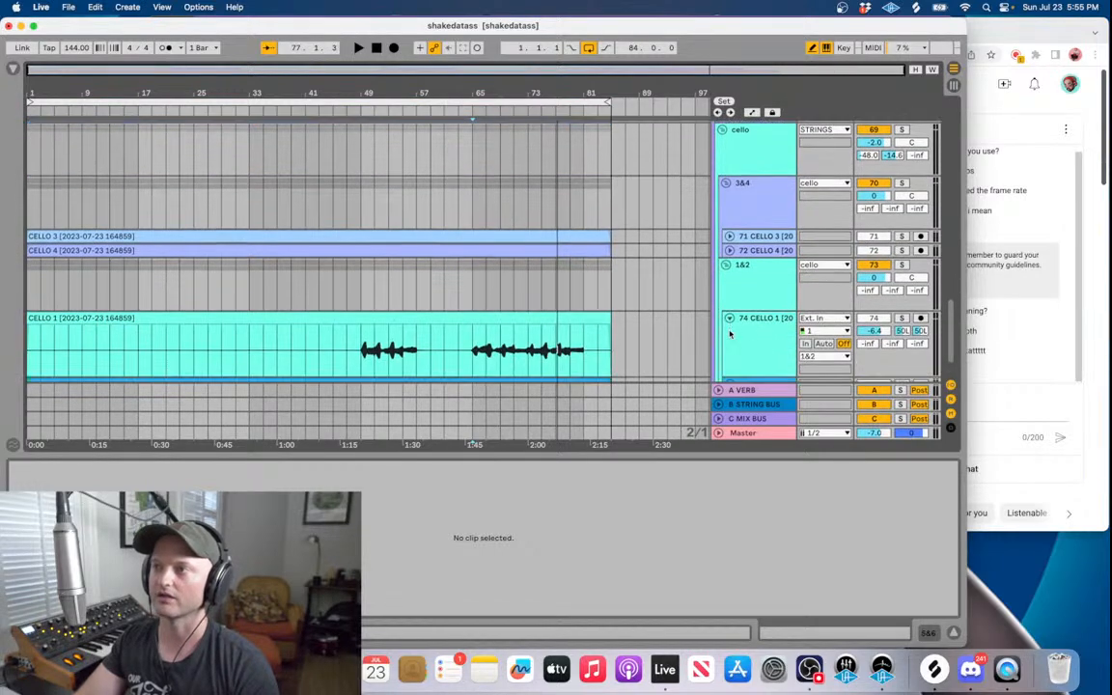
scroll(729, 335, down, 1)
click(730, 341)
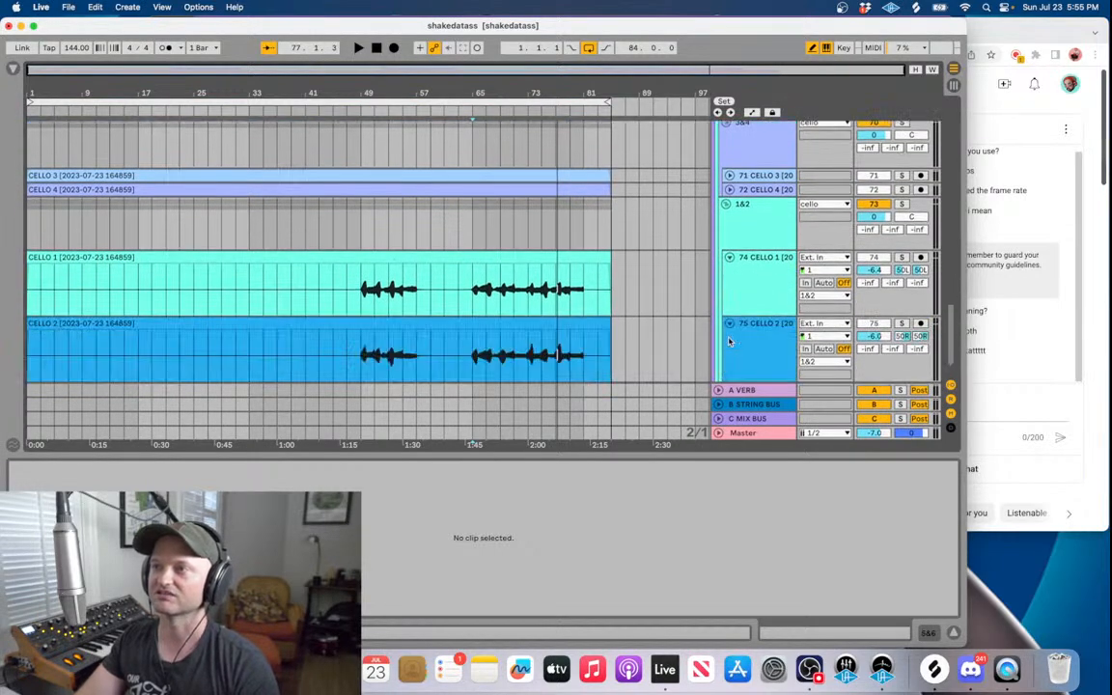
- Collapse the cello group, the viola group's 1&2 and 3&4 subgroups, and the viola group itself
scroll(729, 341, up, 7)
scroll(803, 305, up, 3)
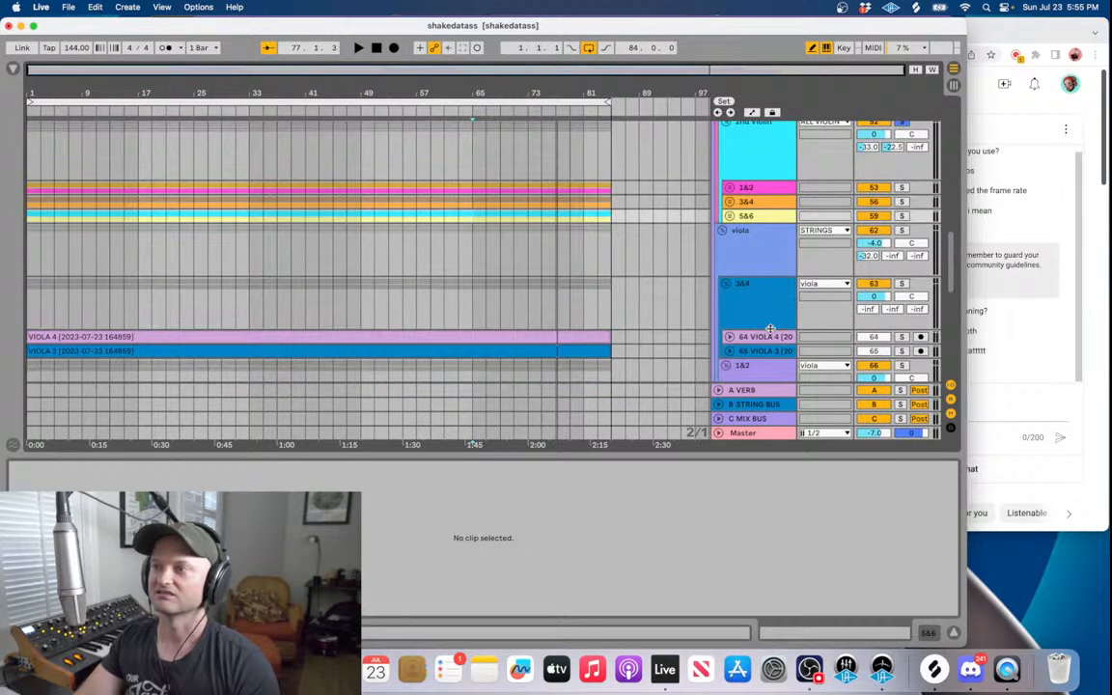
scroll(775, 324, down, 1)
scroll(770, 321, down, 1)
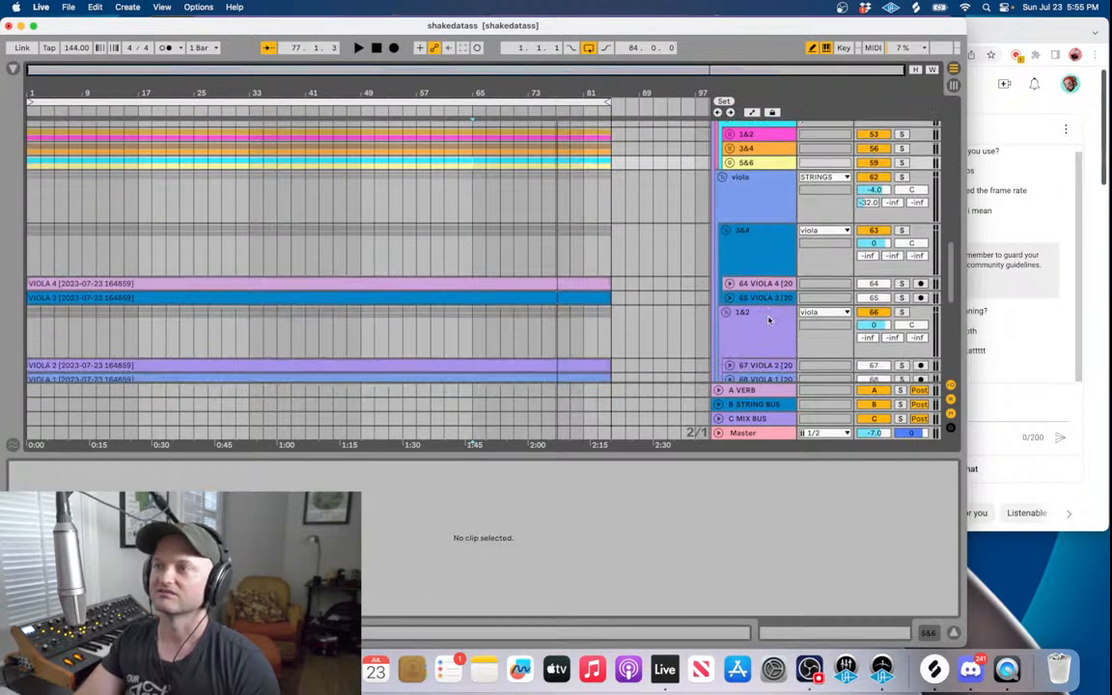
scroll(769, 322, down, 3)
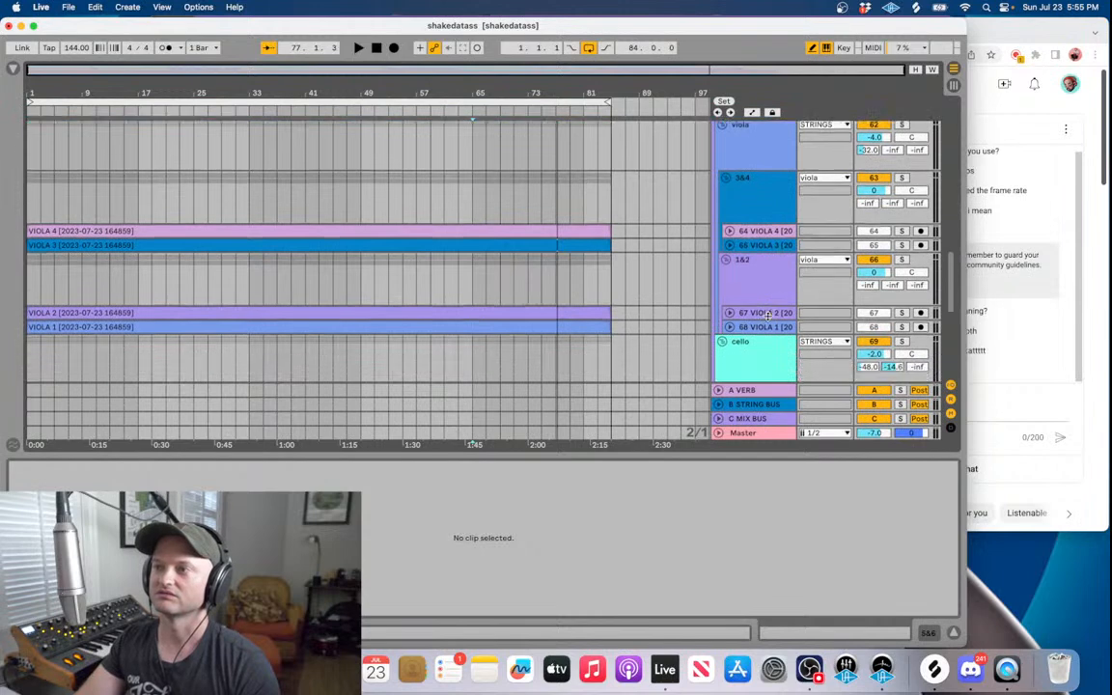
scroll(769, 318, up, 1)
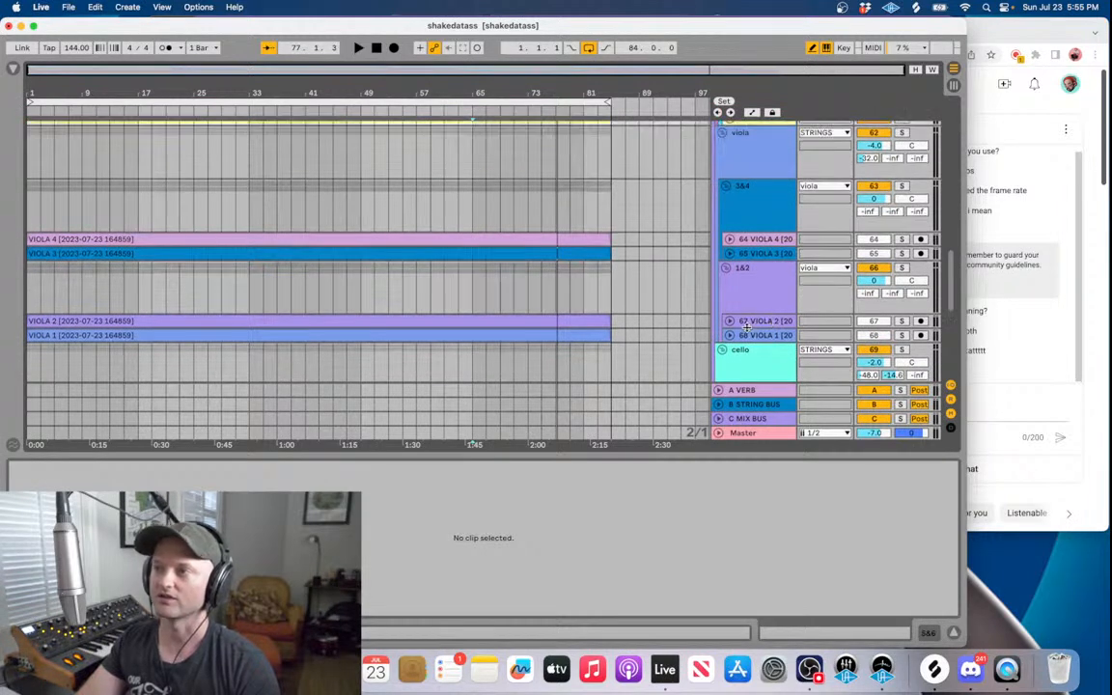
click(721, 350)
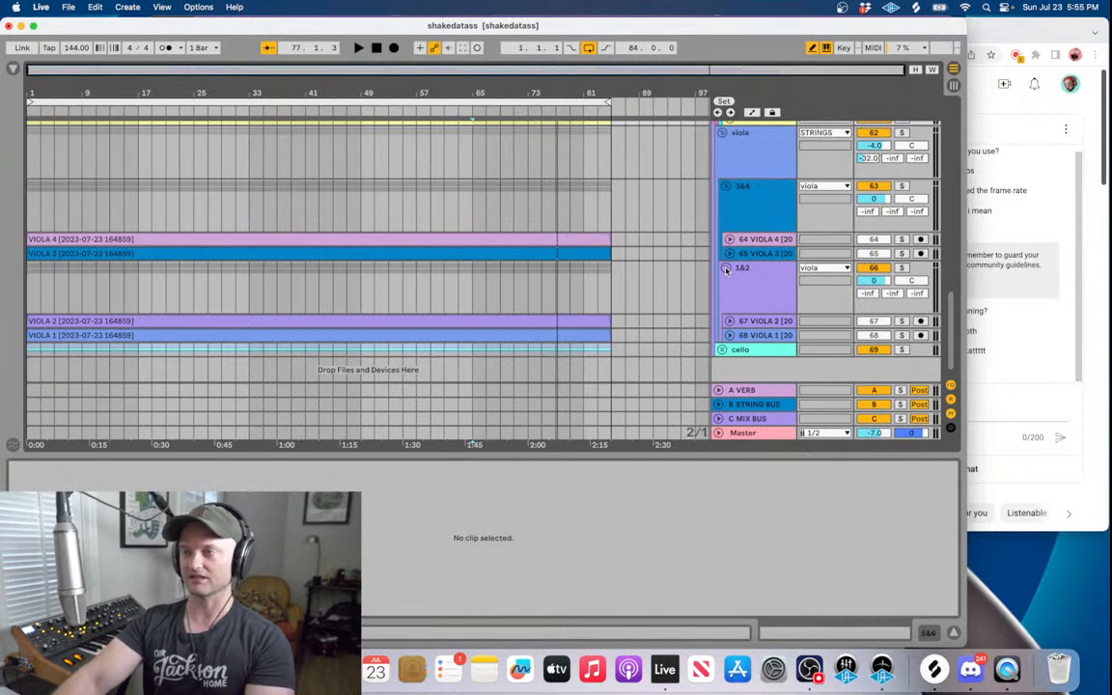
click(726, 271)
click(725, 184)
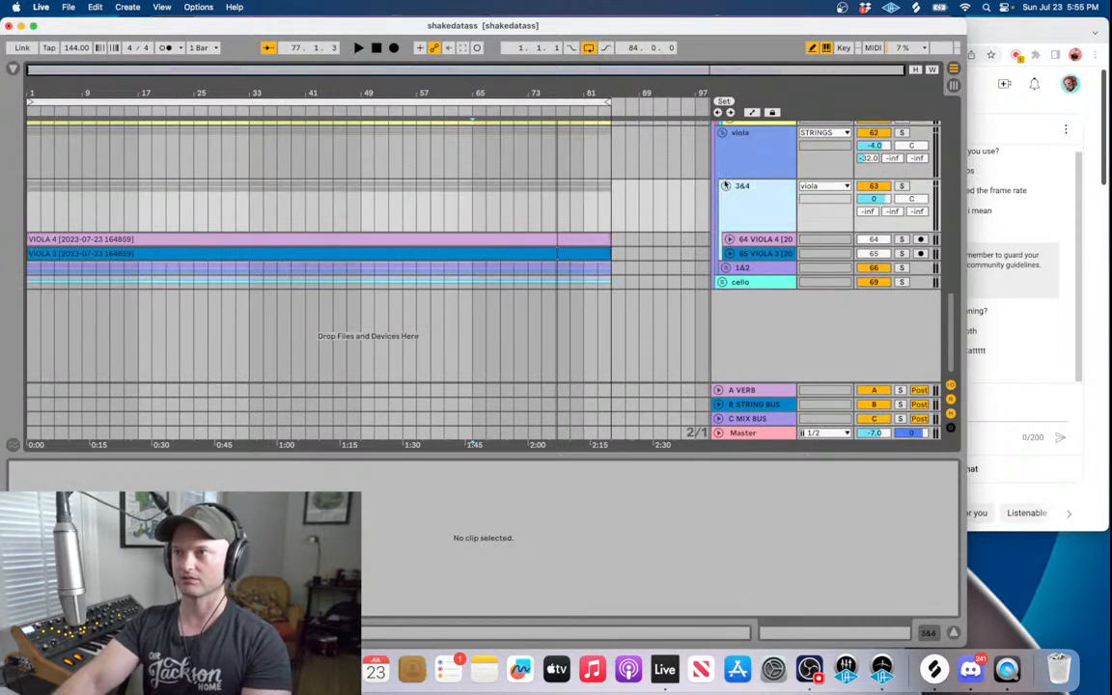
click(725, 184)
scroll(729, 164, up, 3)
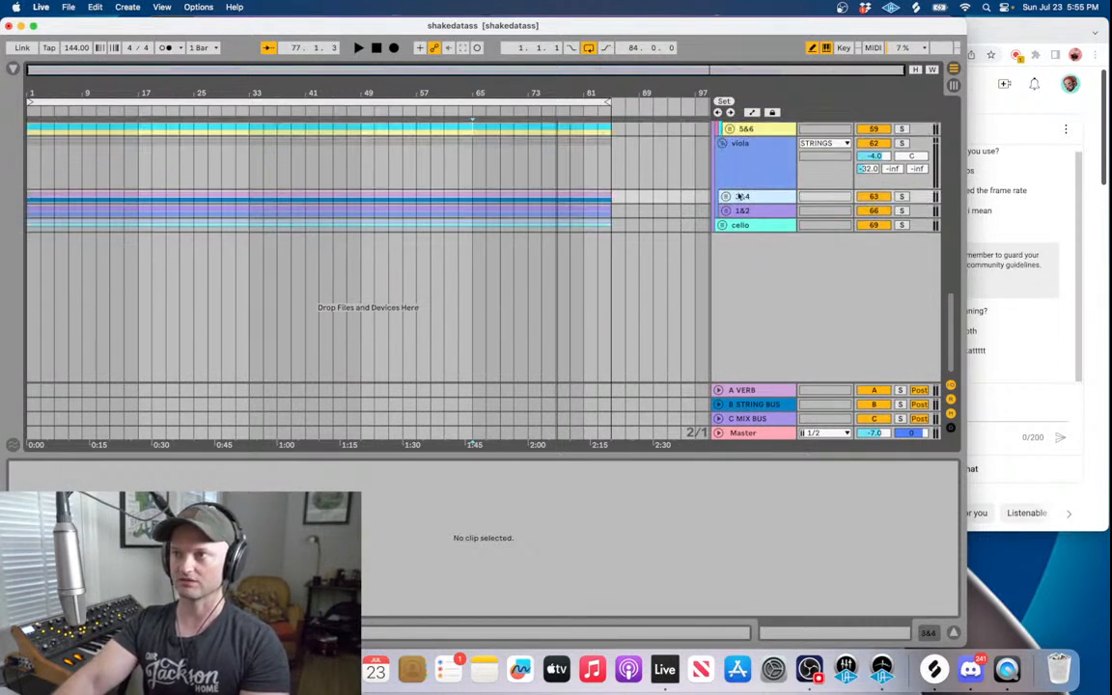
click(722, 189)
- Collapse the 2nd Violin group and clear its solo
scroll(729, 205, up, 6)
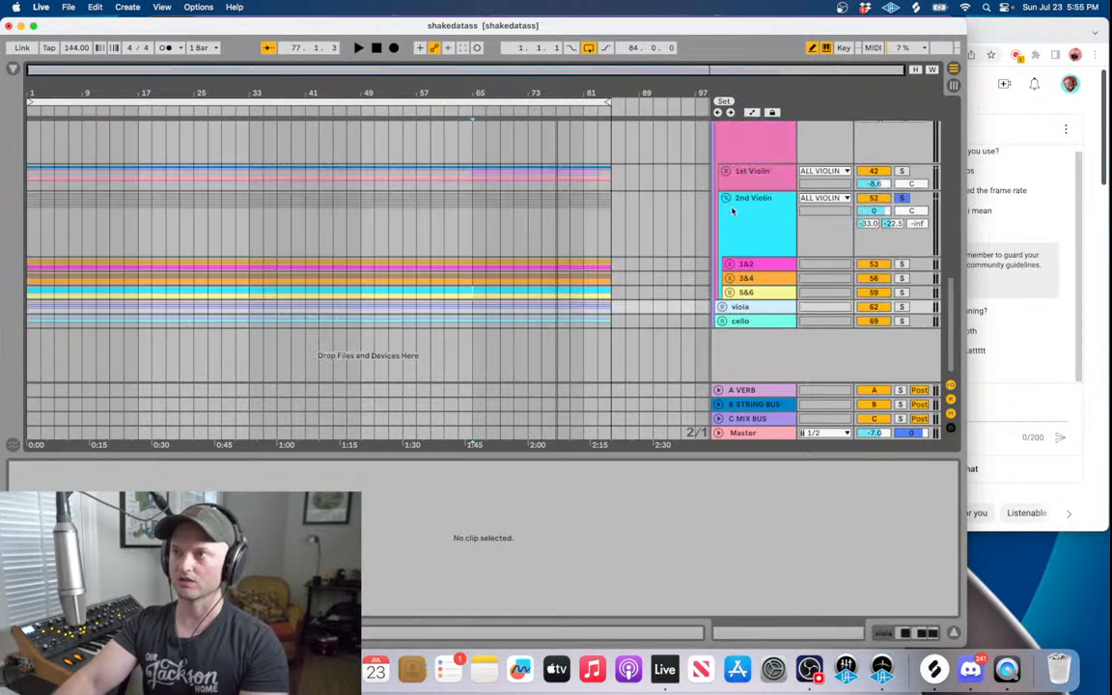
click(726, 198)
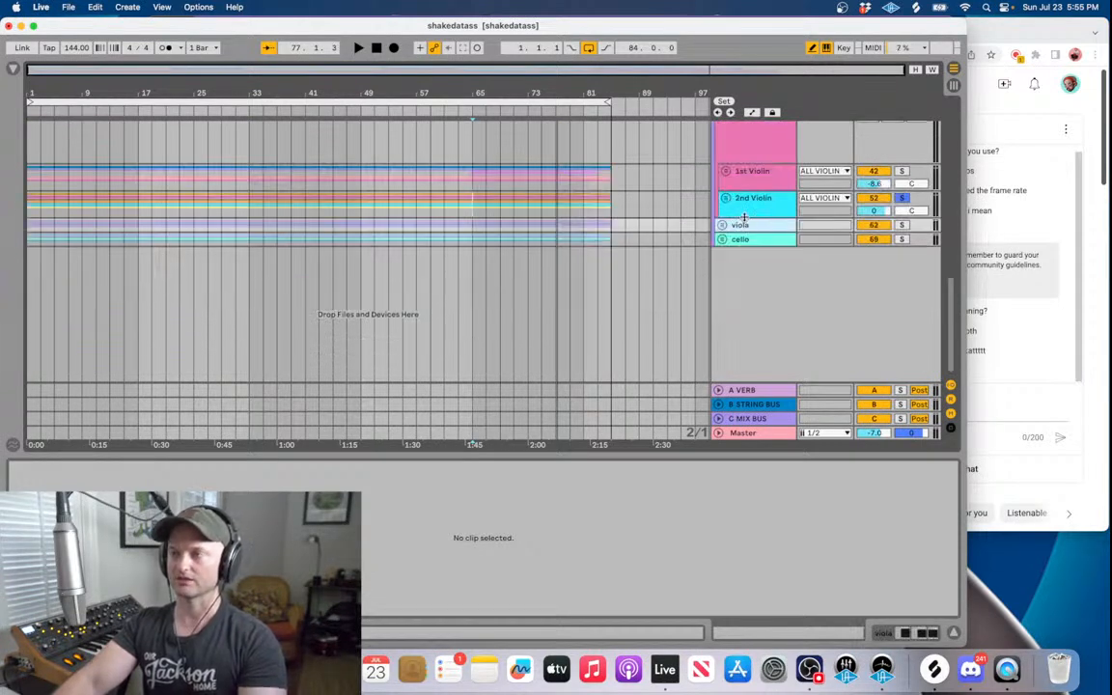
scroll(746, 225, up, 2)
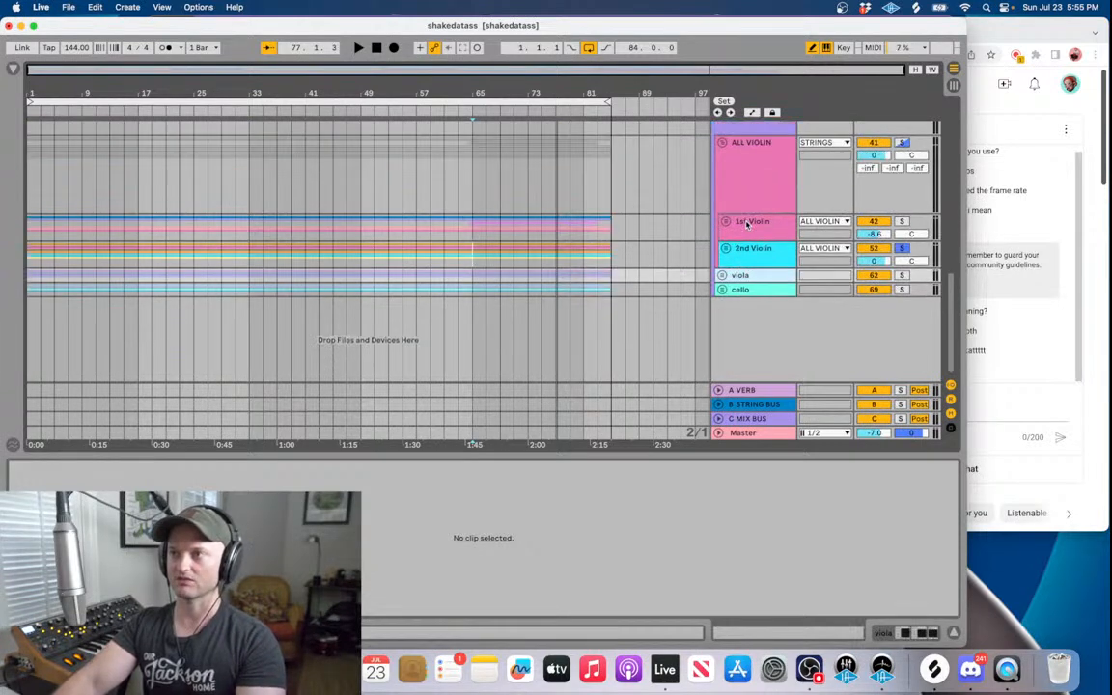
click(901, 248)
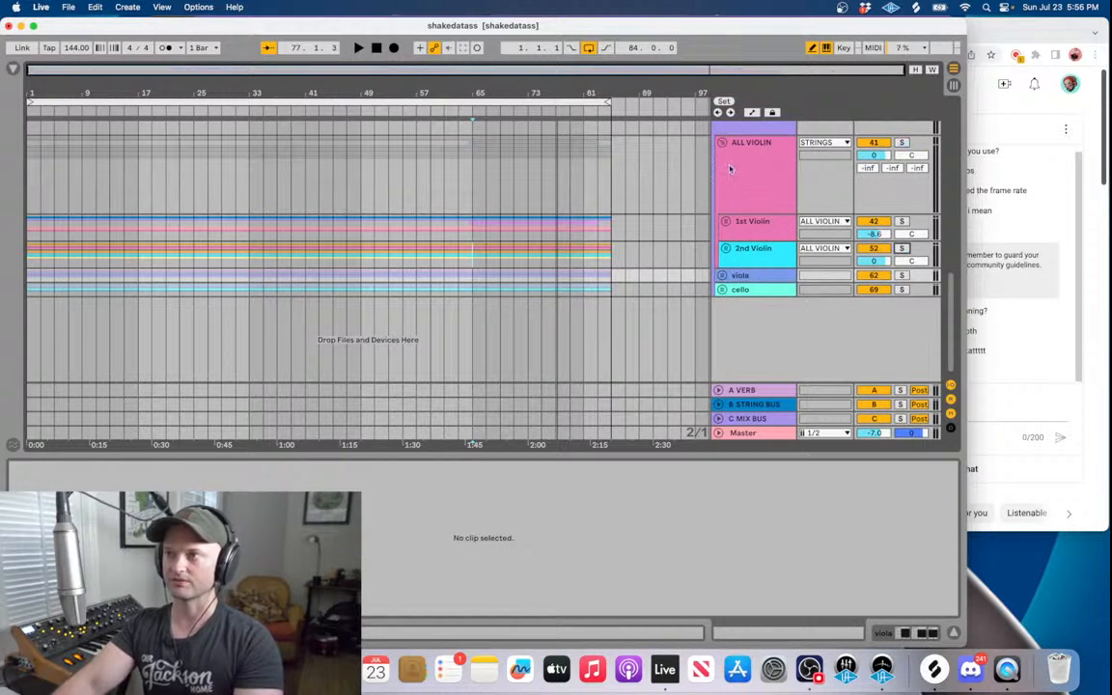
- Check the YouTube live chat in Chrome and return to the TRACK group in Ableton Live
scroll(775, 224, up, 15)
click(1041, 386)
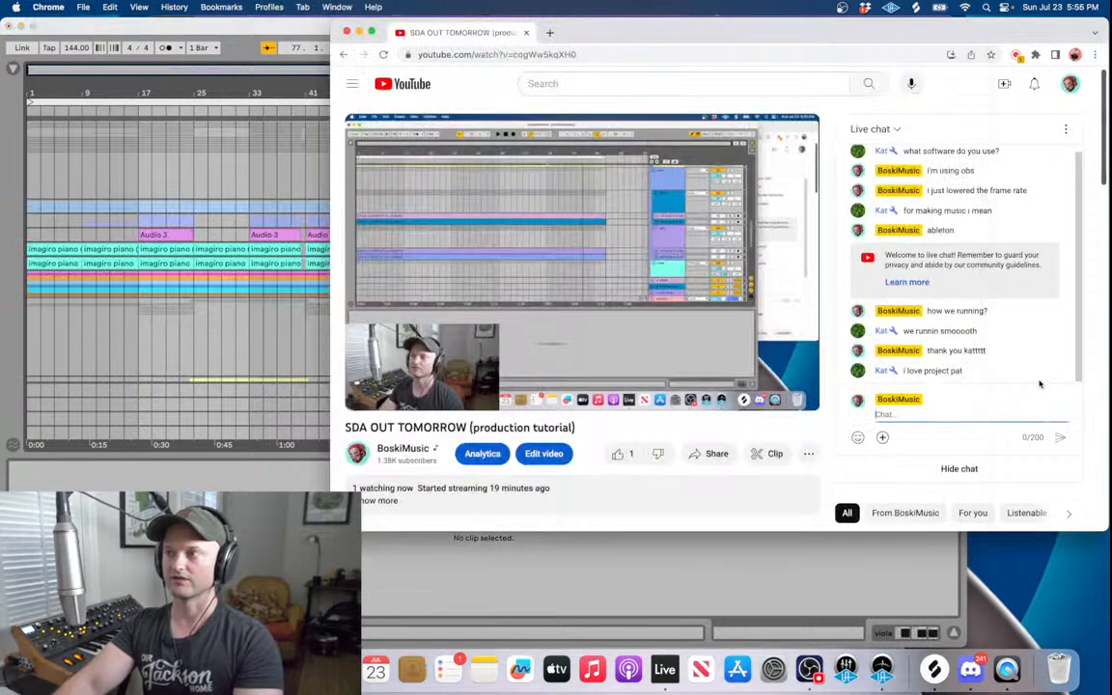
click(248, 368)
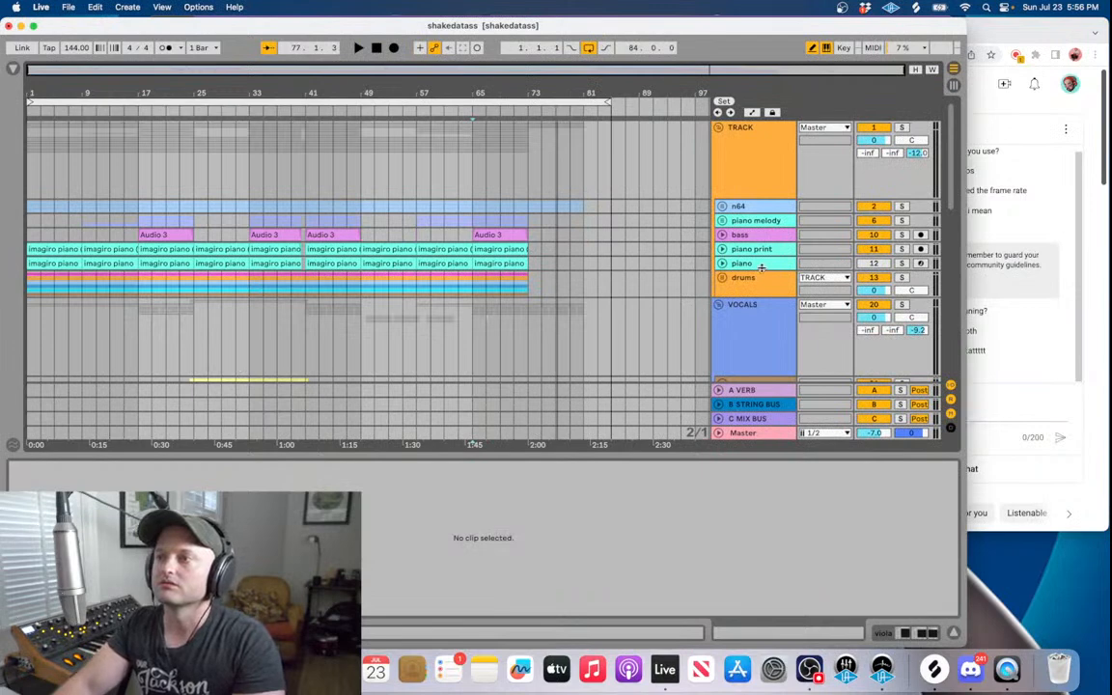
- Expand the bass track to show its waveforms, solo it and play it from bar 65
click(722, 234)
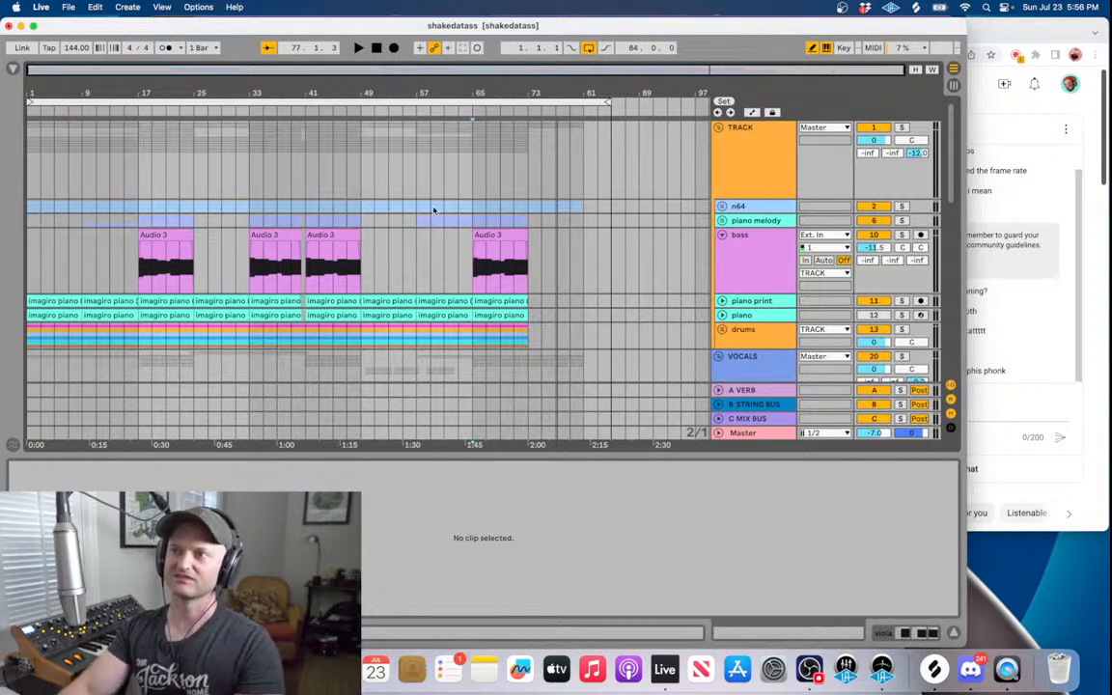
click(473, 277)
key(space)
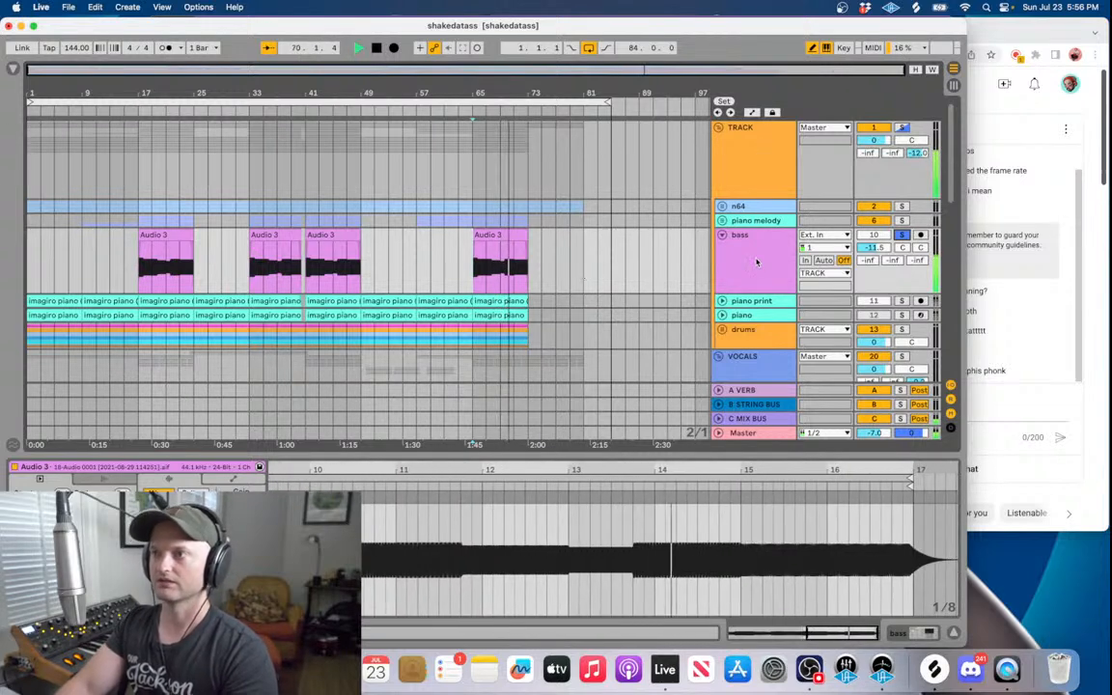
- Unfold the drums group, solo its kick alongside the bass, and play them from the bass clip at bar 65
scroll(758, 275, down, 1)
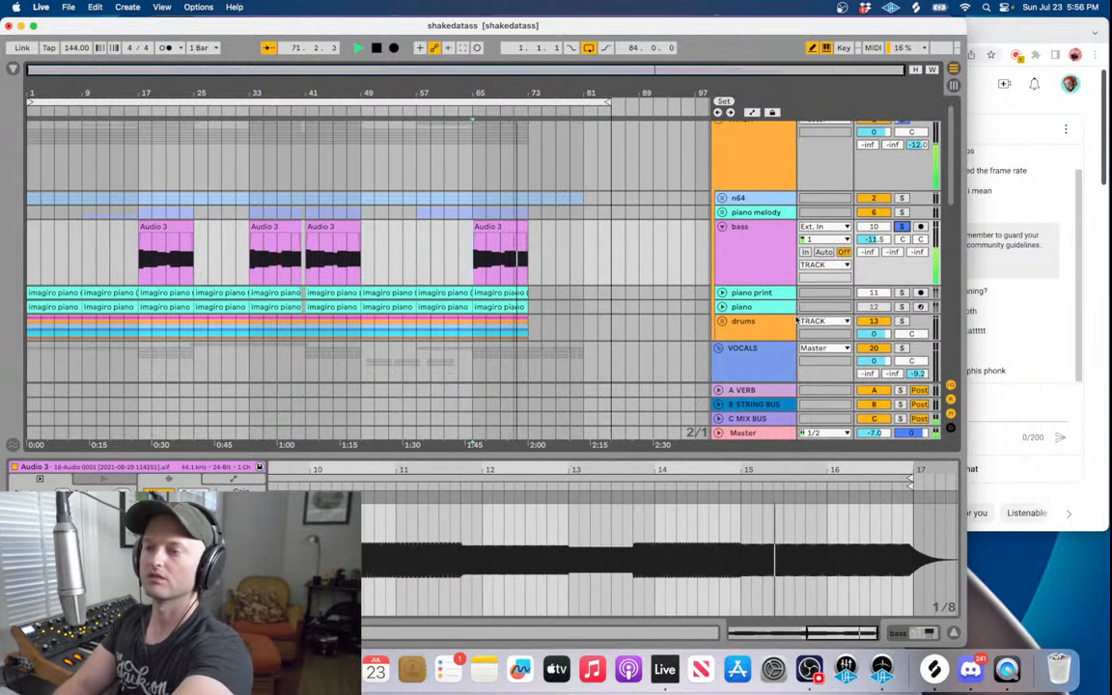
click(722, 321)
scroll(742, 340, down, 3)
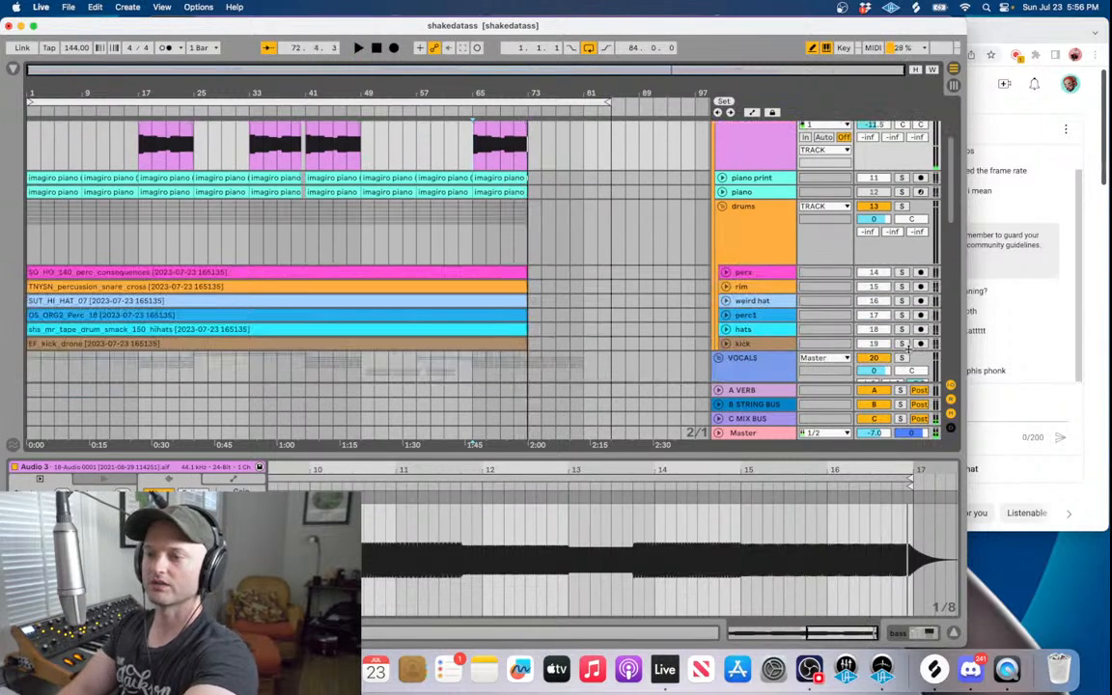
scroll(905, 351, up, 3)
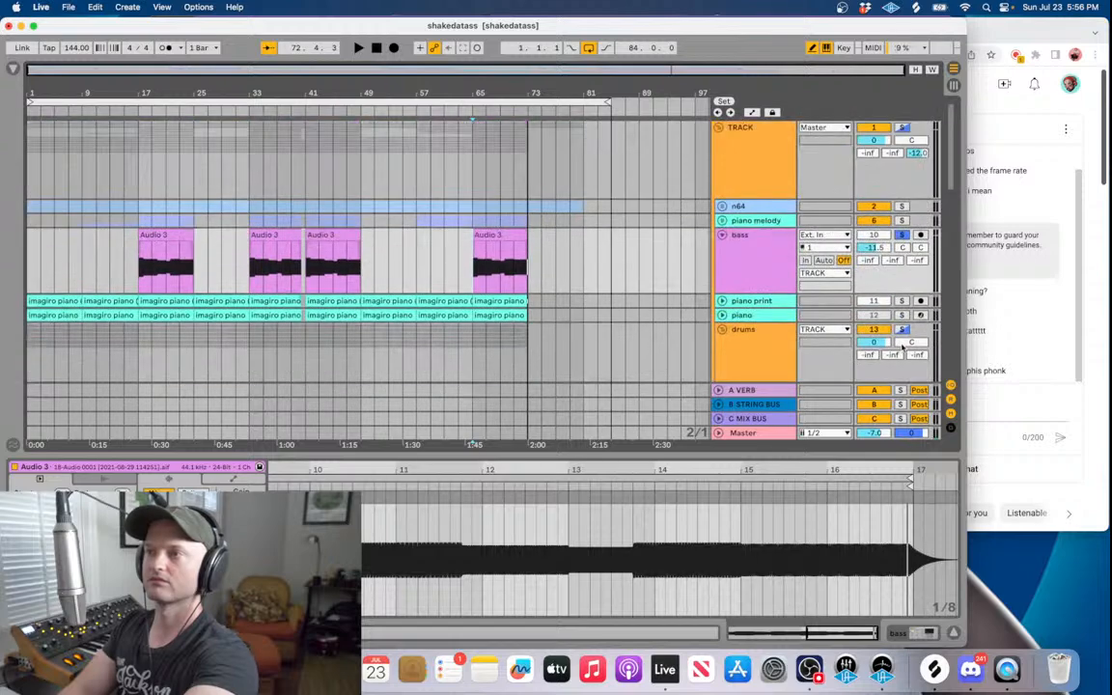
click(498, 249)
key(space)
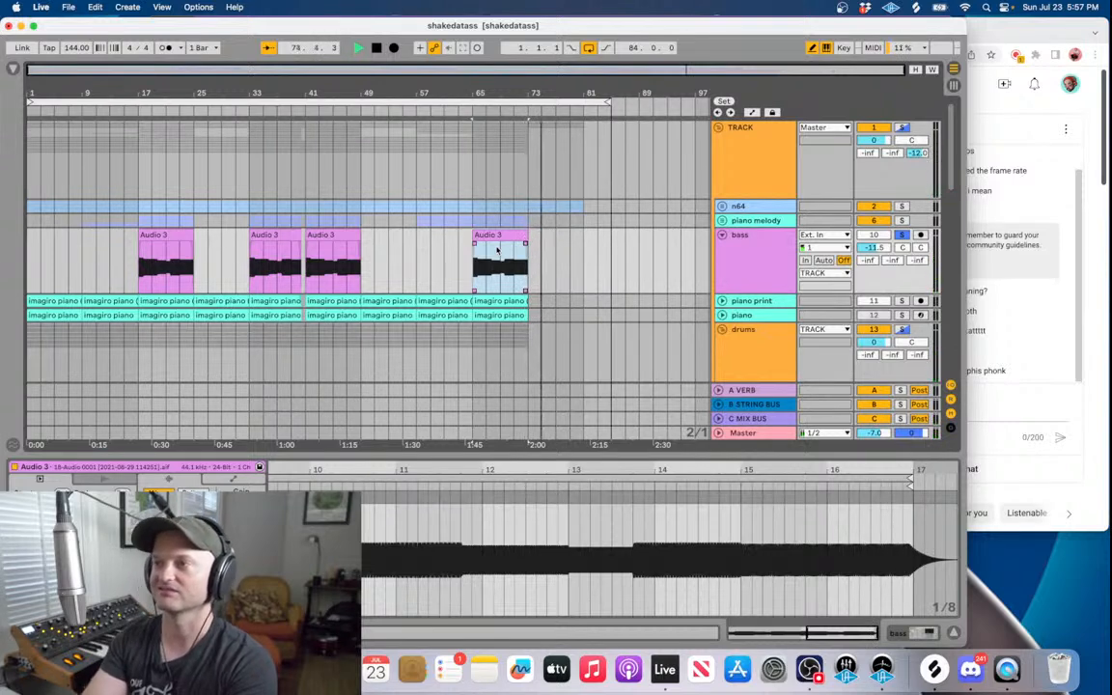
- Solo the piano melody group instead of the bass and drums, play it from bar 65, unfold it and select its harp print clip at bar 57
key(space)
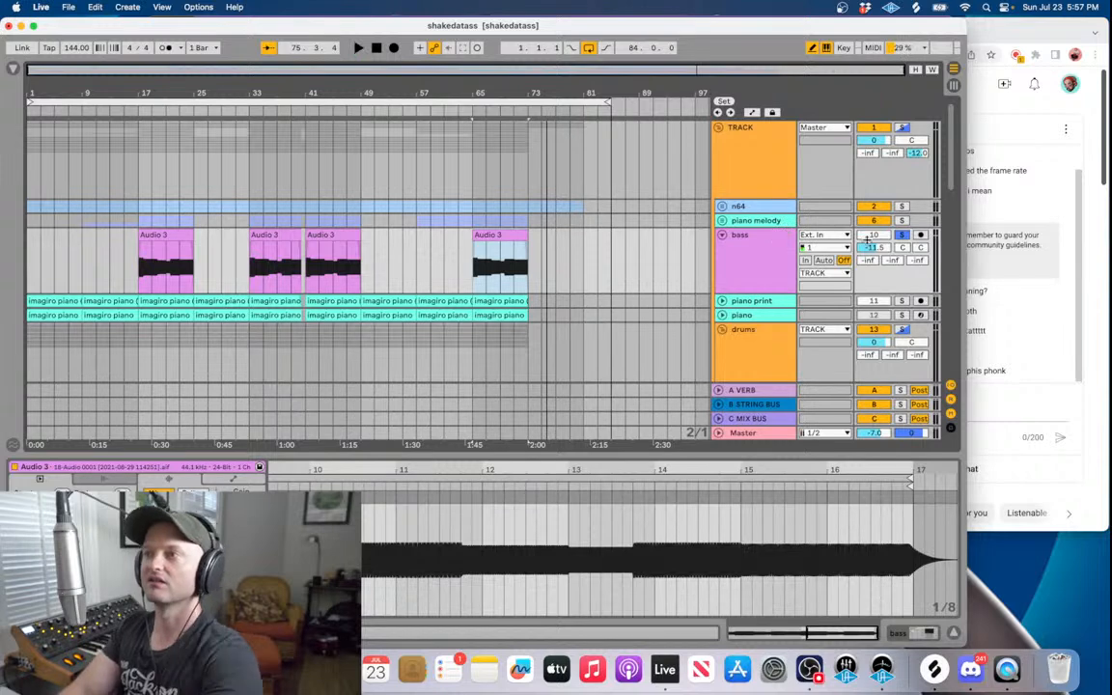
key(space)
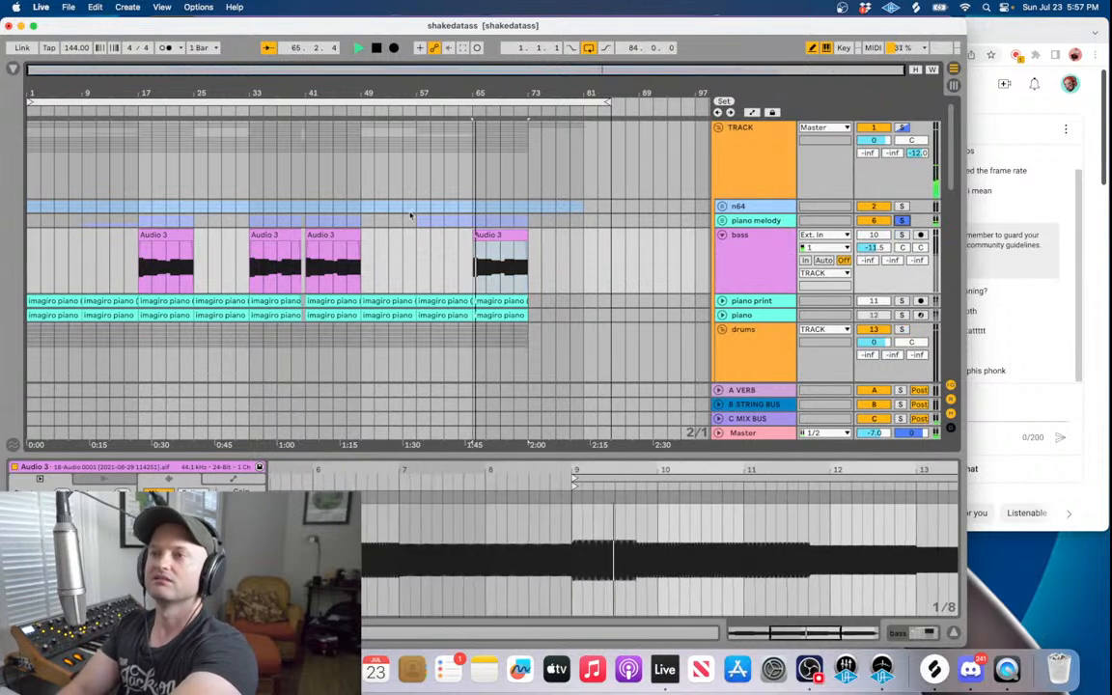
click(722, 222)
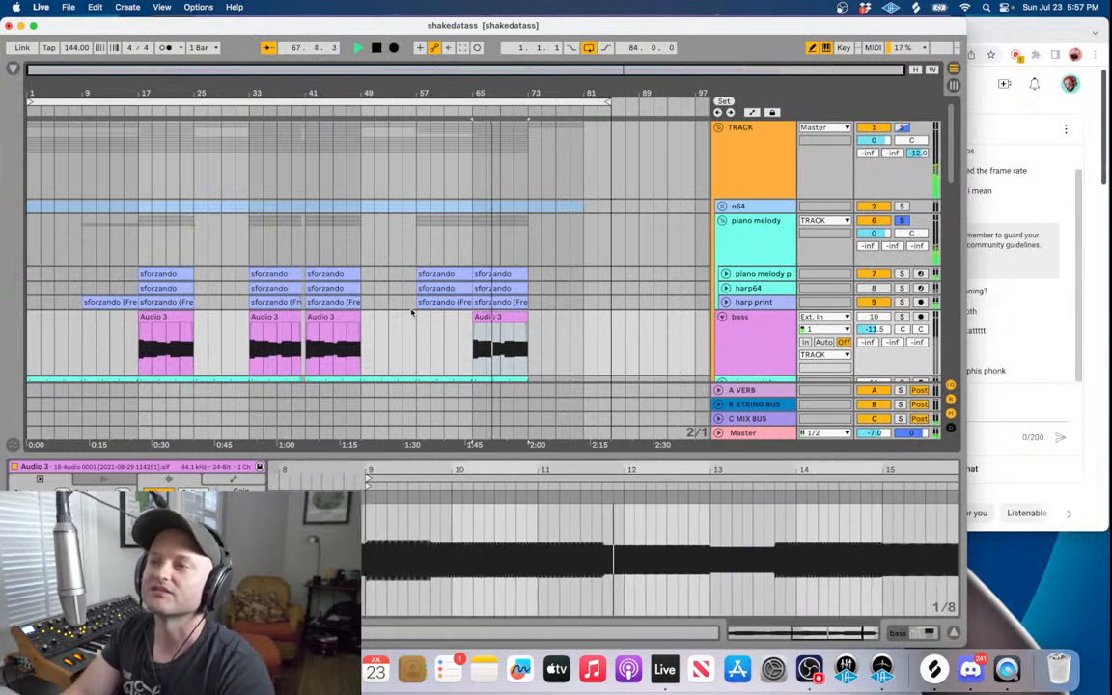
click(417, 305)
key(space)
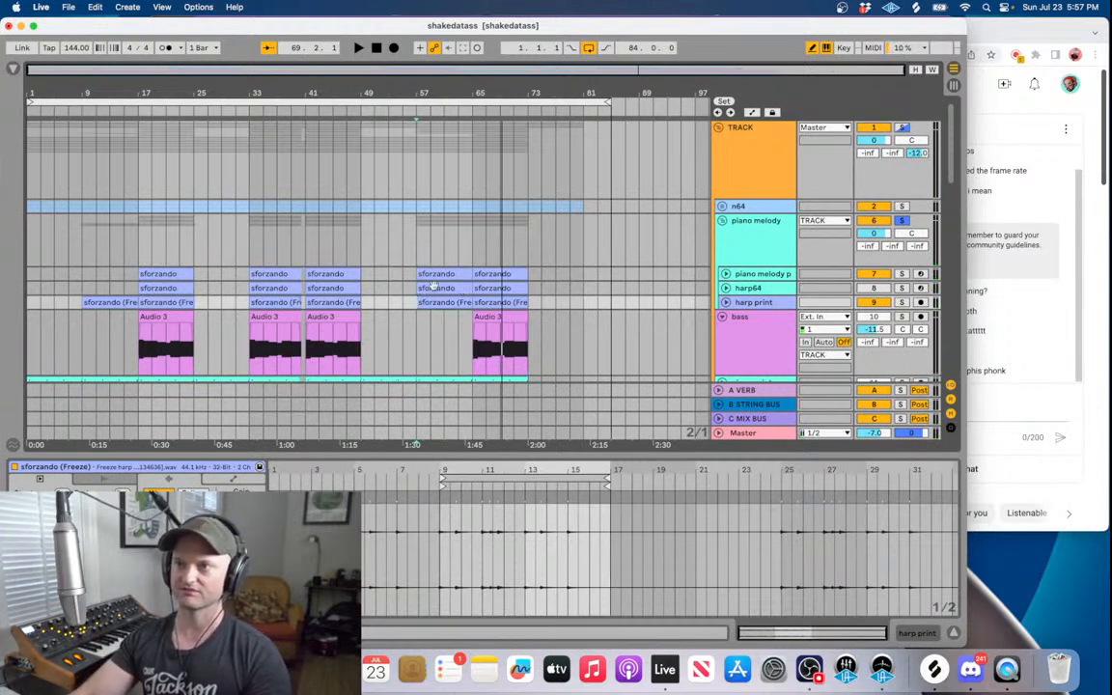
- Play the harp print track in solo from bar 57, then switch the solo back to the whole piano melody group
click(416, 335)
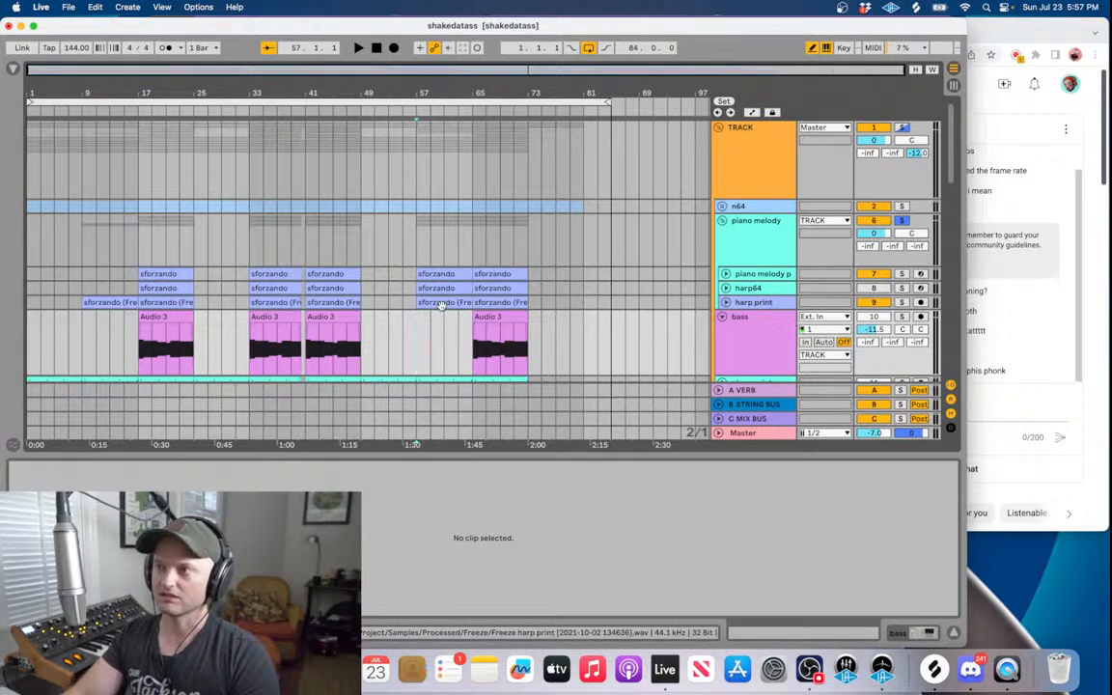
click(439, 305)
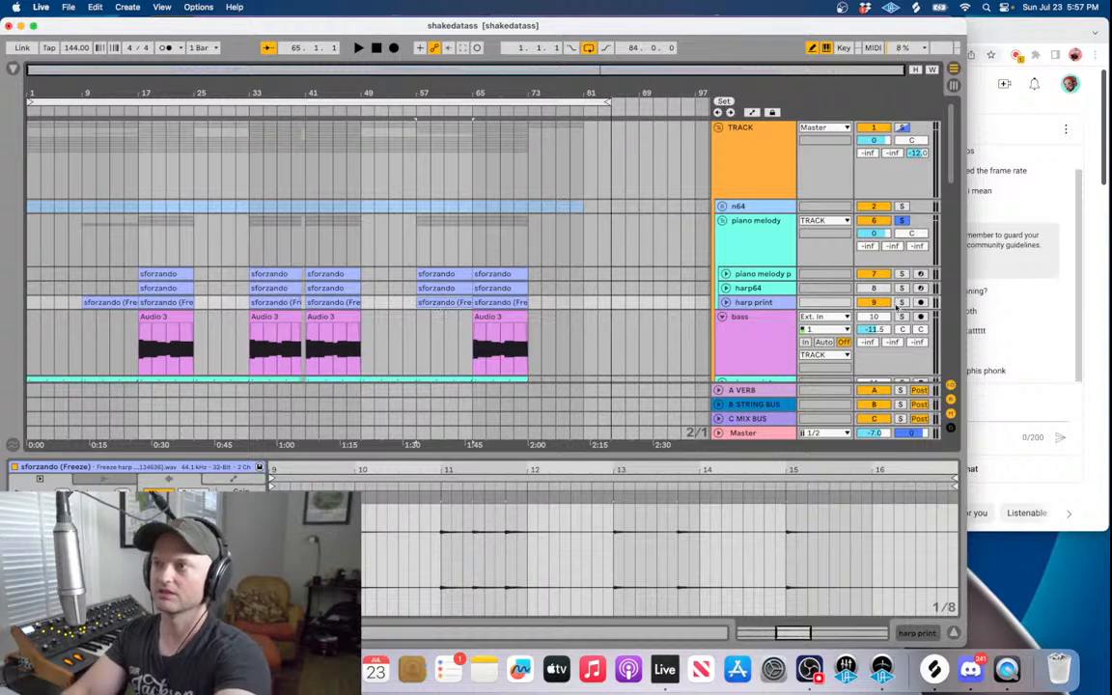
key(space)
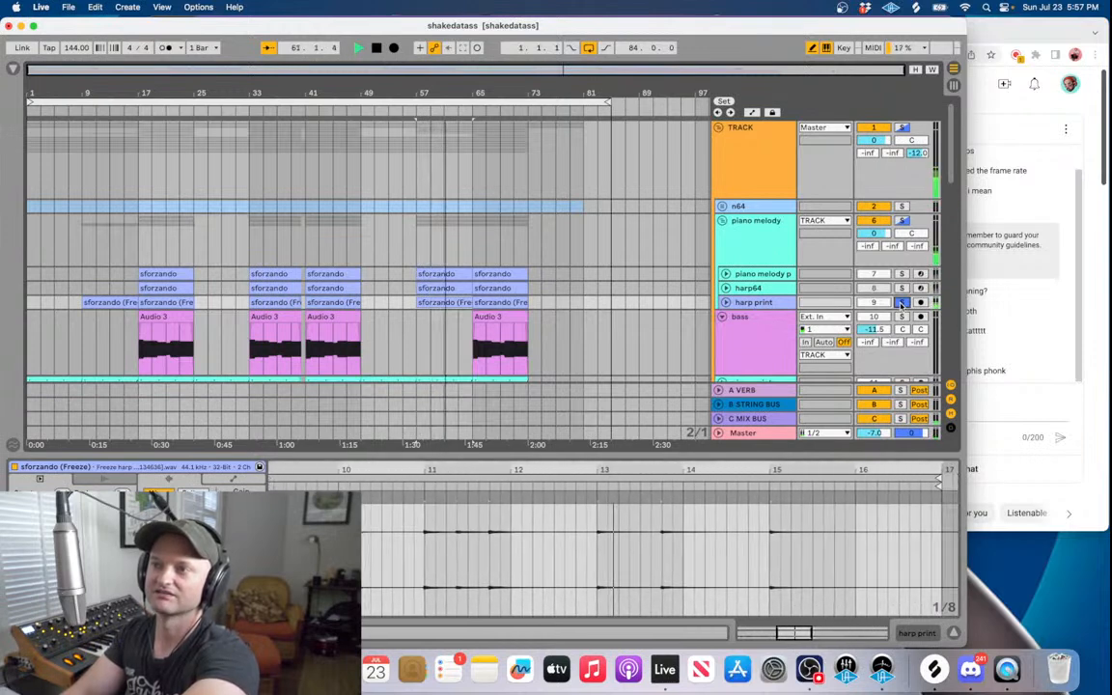
click(902, 221)
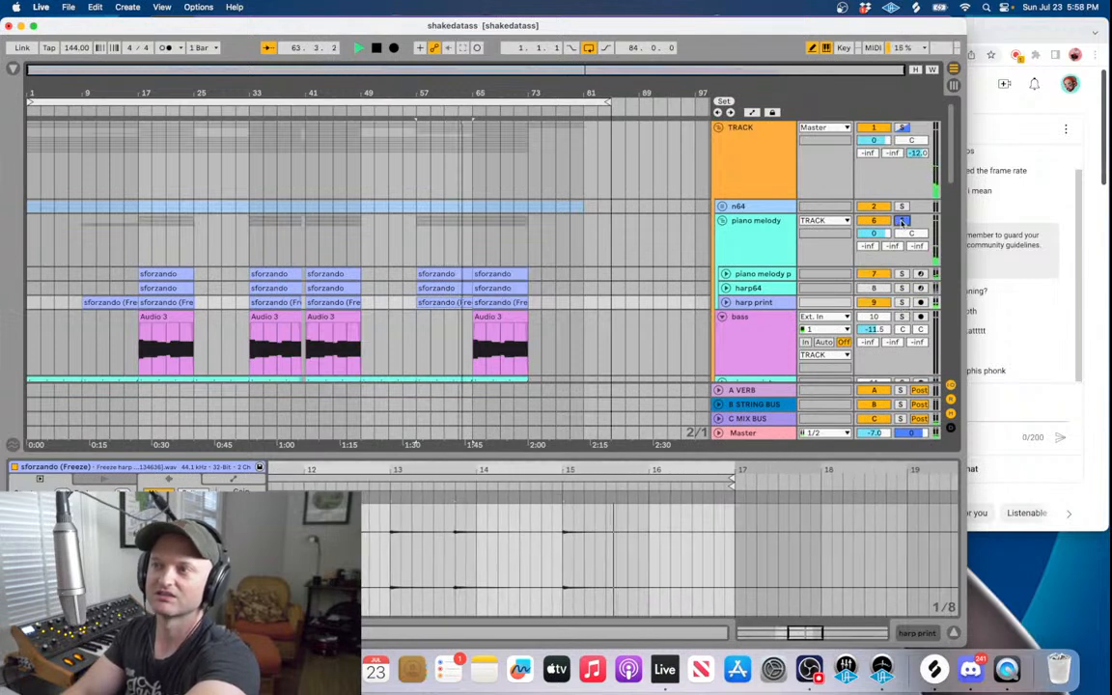
key(space)
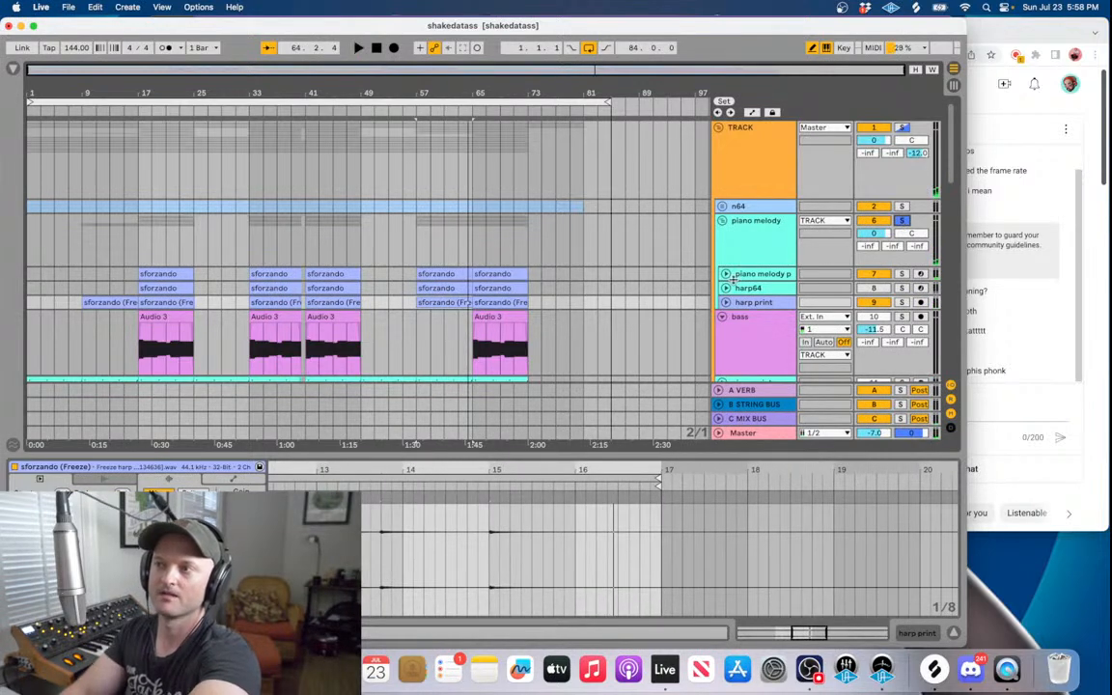
- Examine the piano melody print track's notes, fold it again, and show the device chain of the harp64 track
click(726, 274)
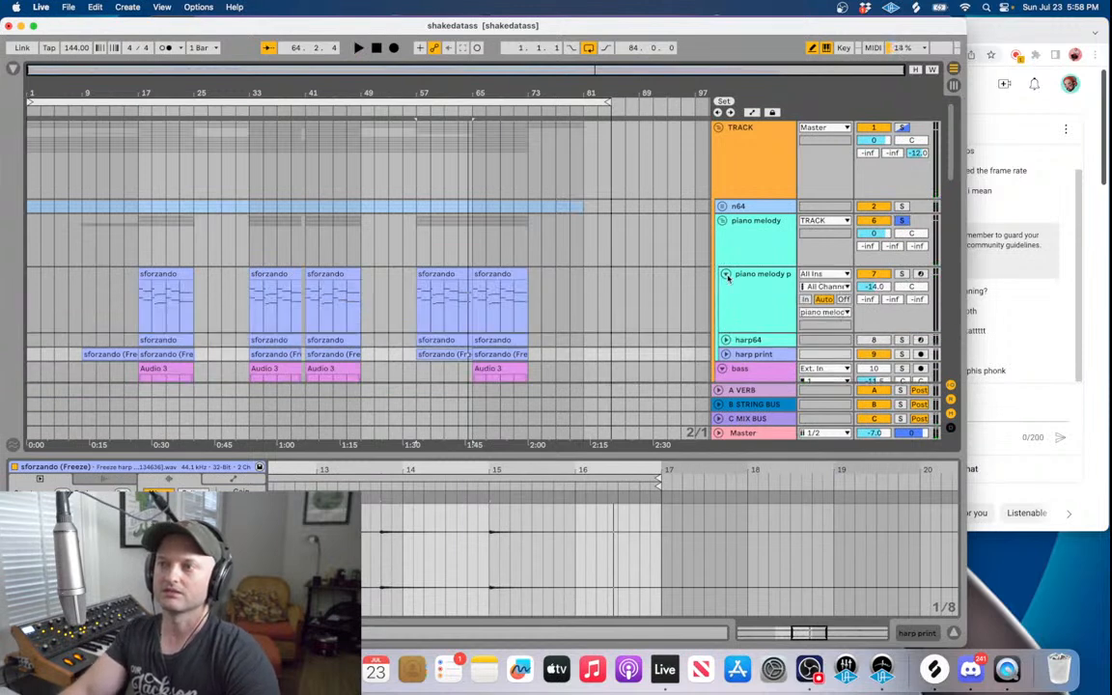
click(733, 303)
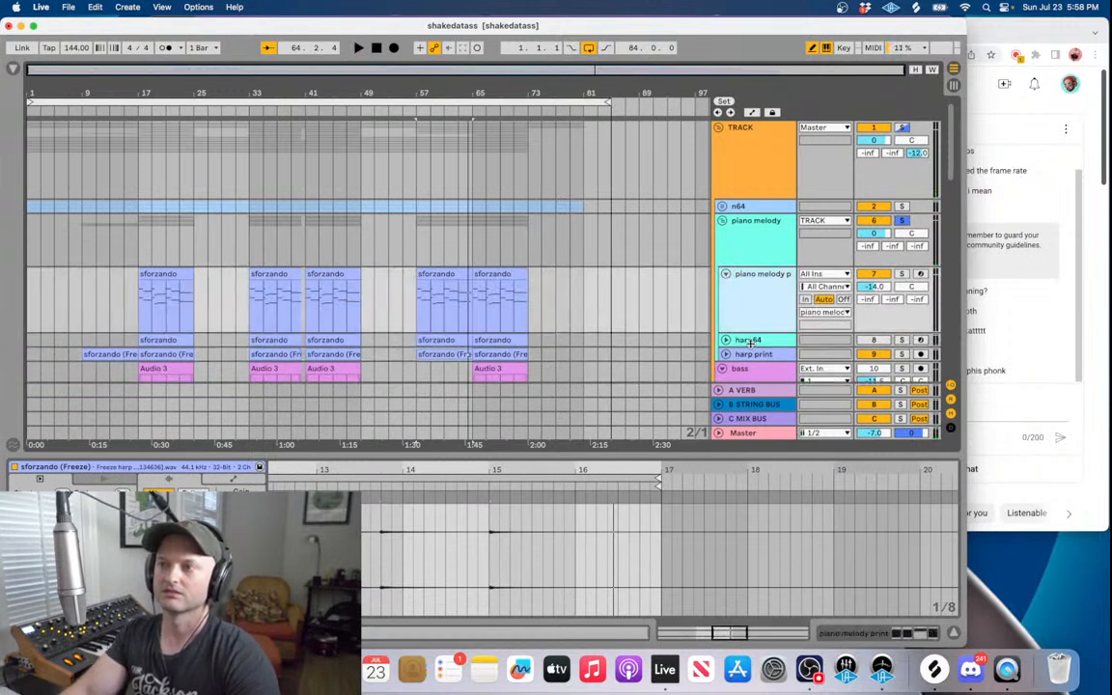
click(750, 342)
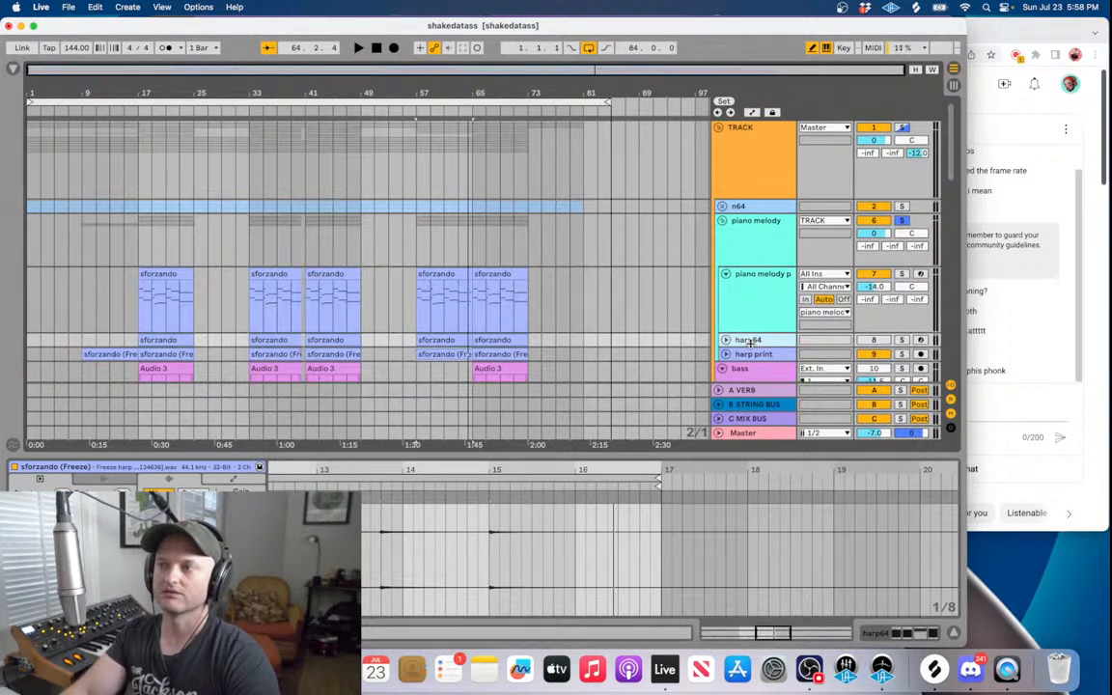
click(726, 275)
click(754, 303)
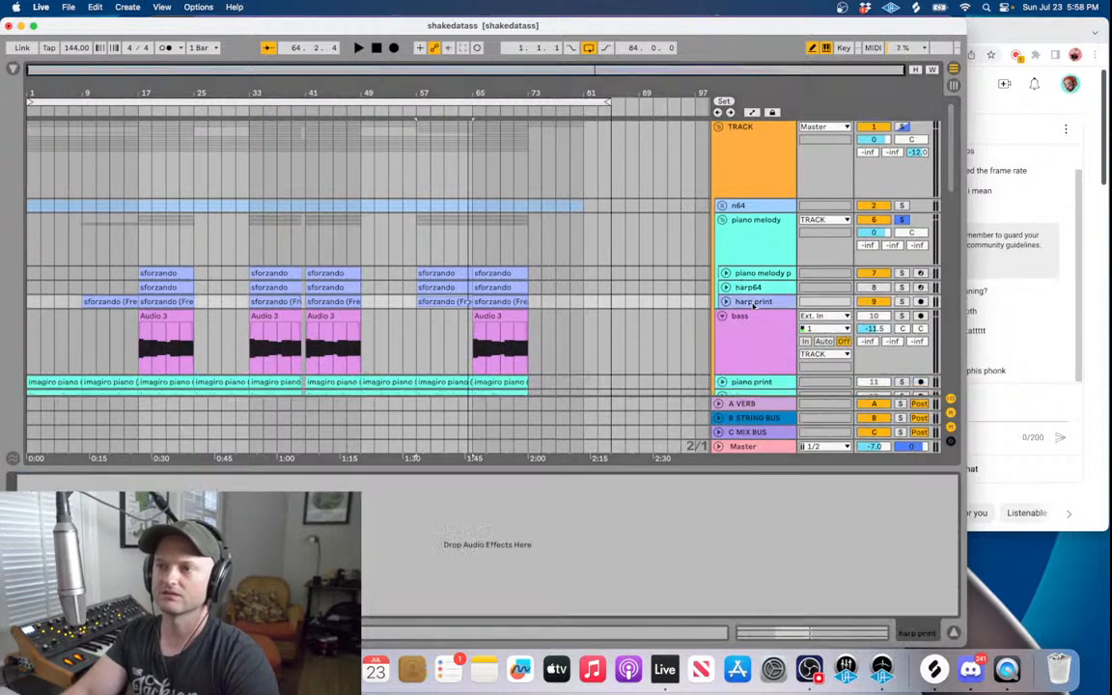
click(755, 288)
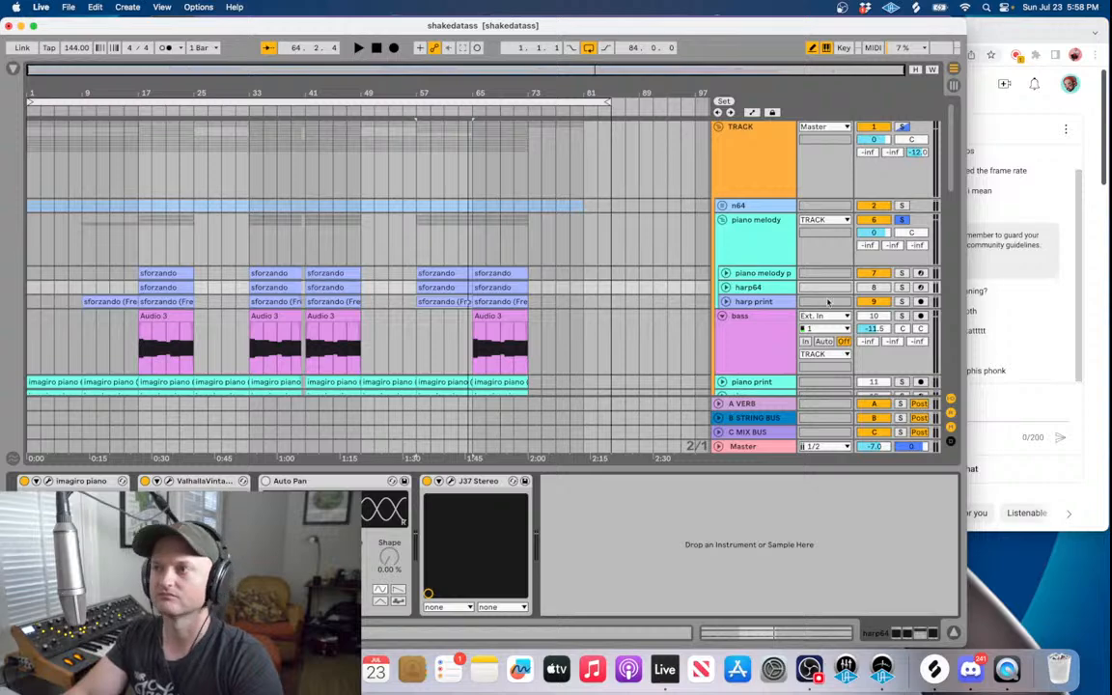
- Open the J37 tape plugin on harp64, compare the 815, 811 and 888 tape formulas, end on 888, and return to the TRACK group
click(454, 481)
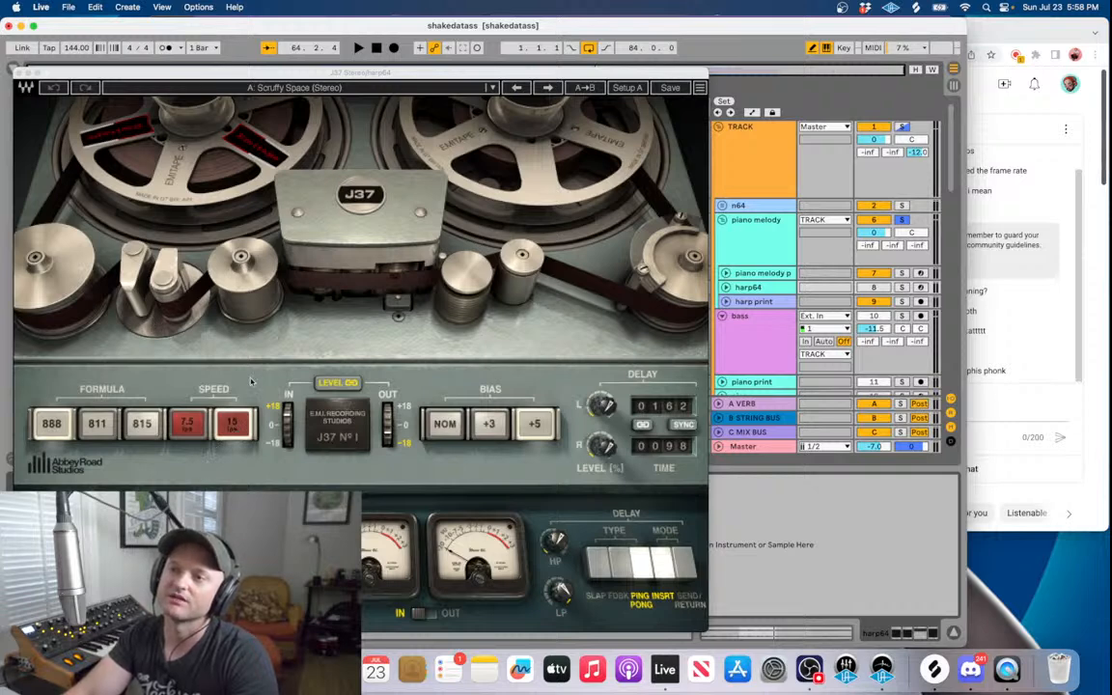
click(147, 433)
click(90, 430)
click(46, 422)
click(86, 430)
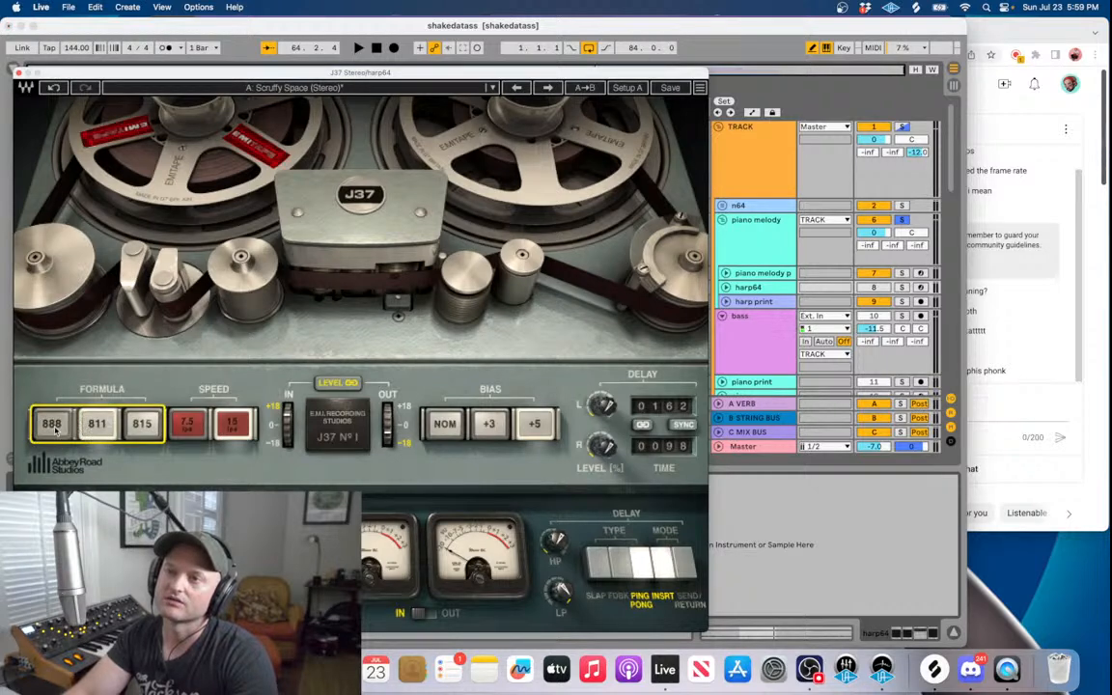
click(55, 433)
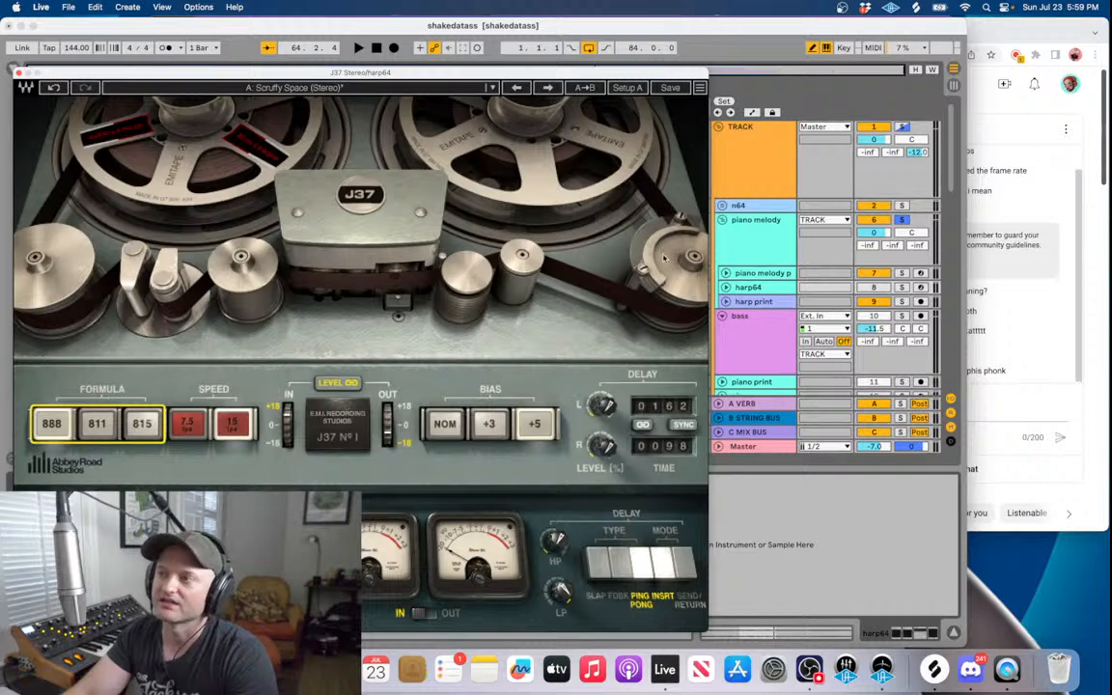
click(770, 233)
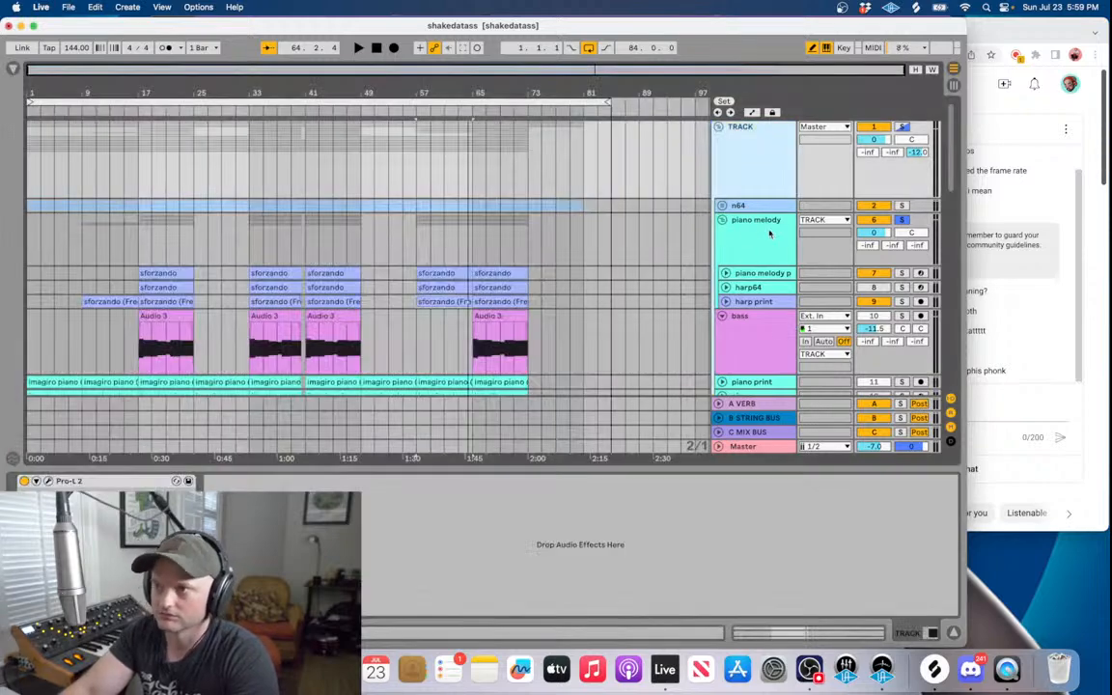
- Fold the piano melody group and bass track, and collapse the TRACK, VOCALS and STRINGS groups
click(723, 220)
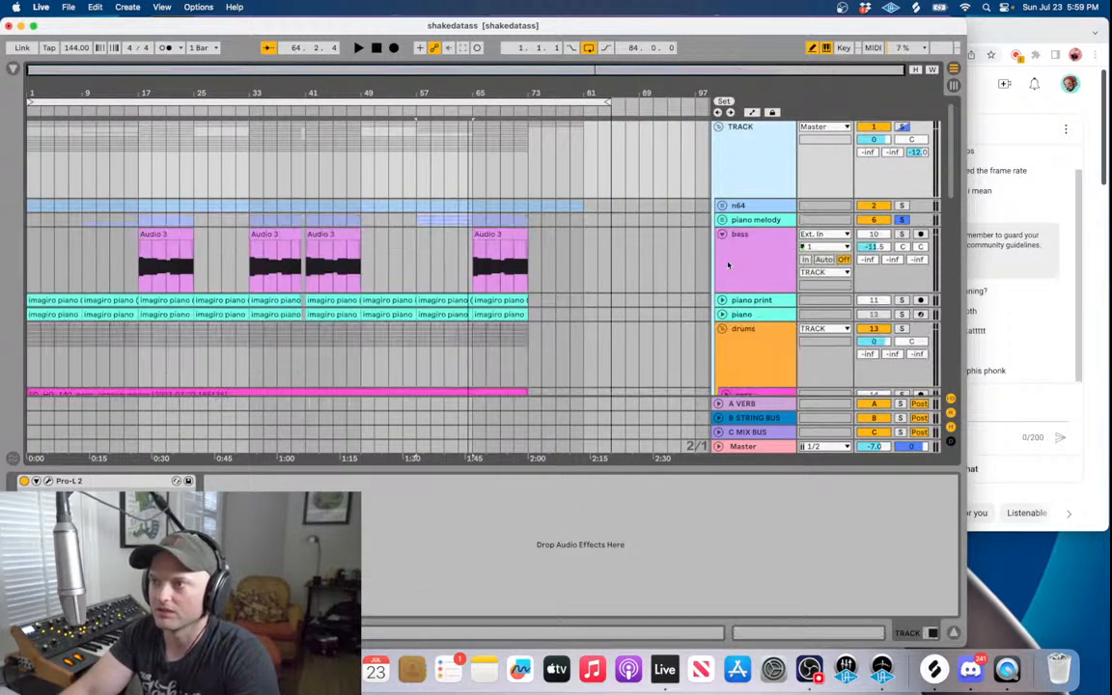
click(722, 233)
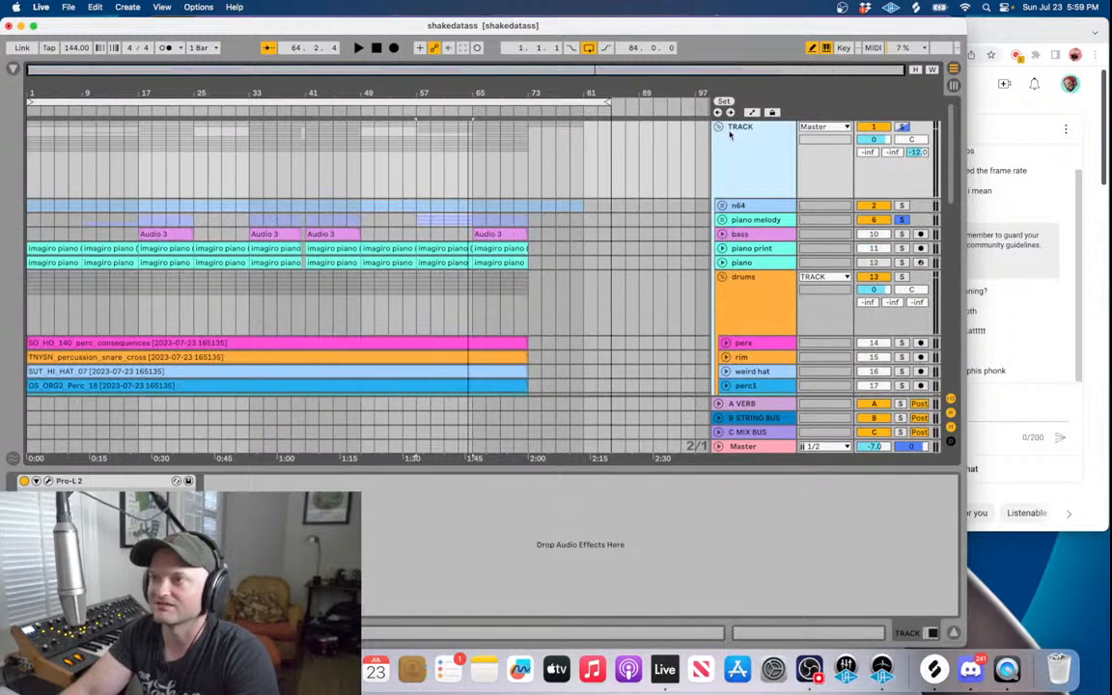
click(719, 127)
click(720, 167)
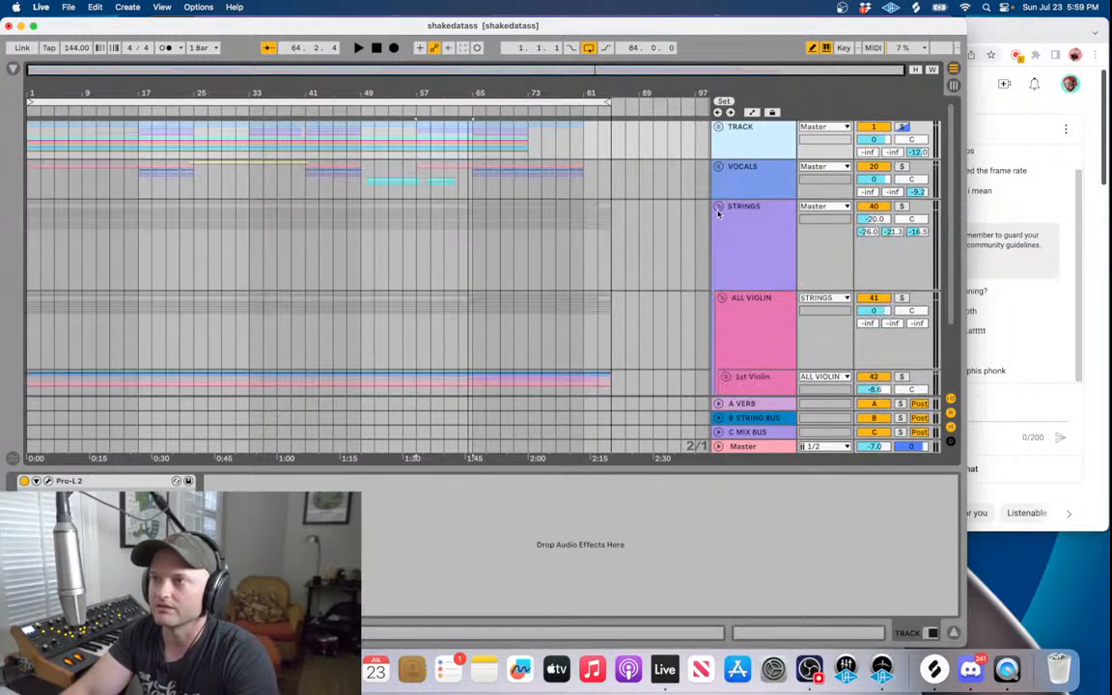
click(718, 207)
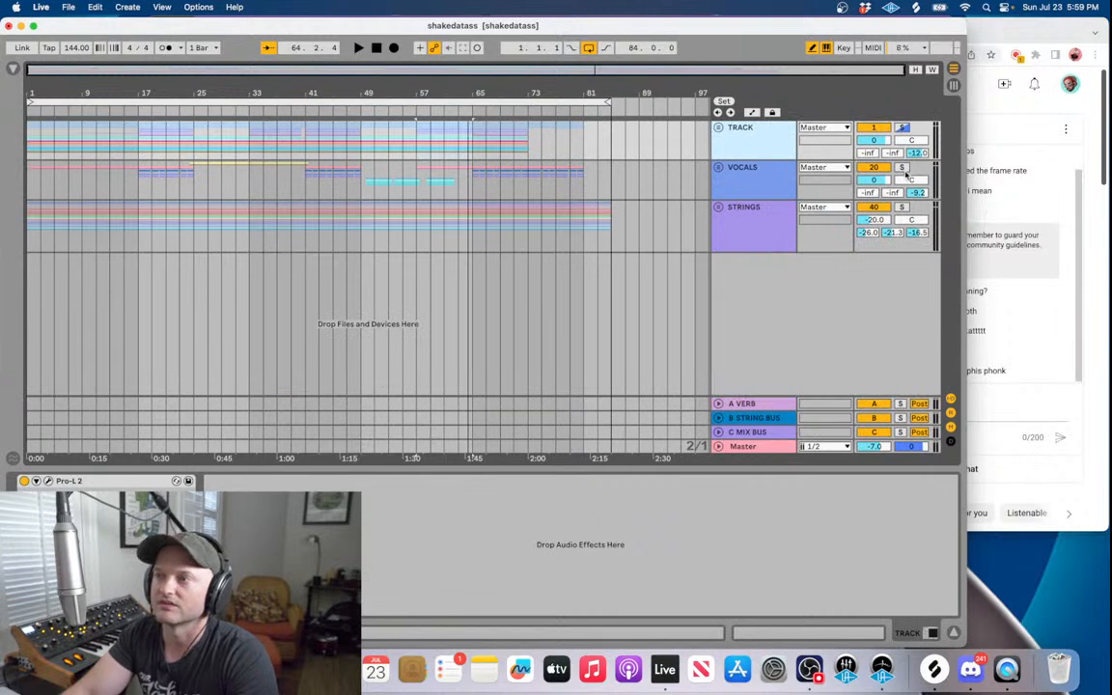
- Solo the VOCALS group instead of TRACK, unfold it, and show the device chains of the verse and shake dat ass groups
click(900, 168)
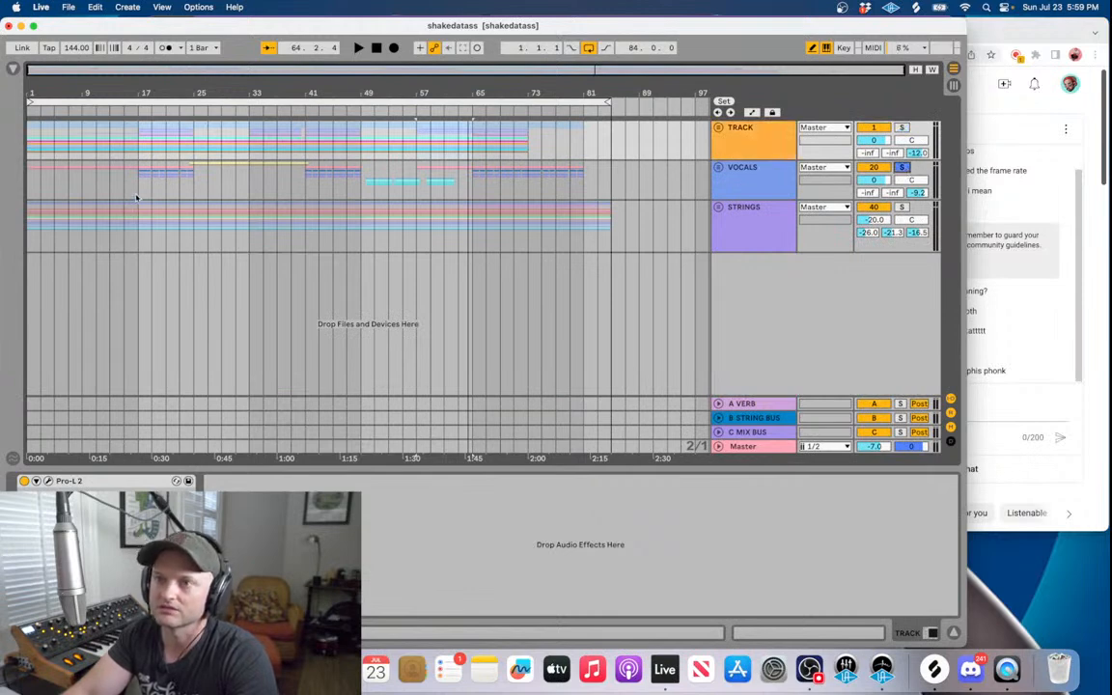
click(719, 167)
click(734, 247)
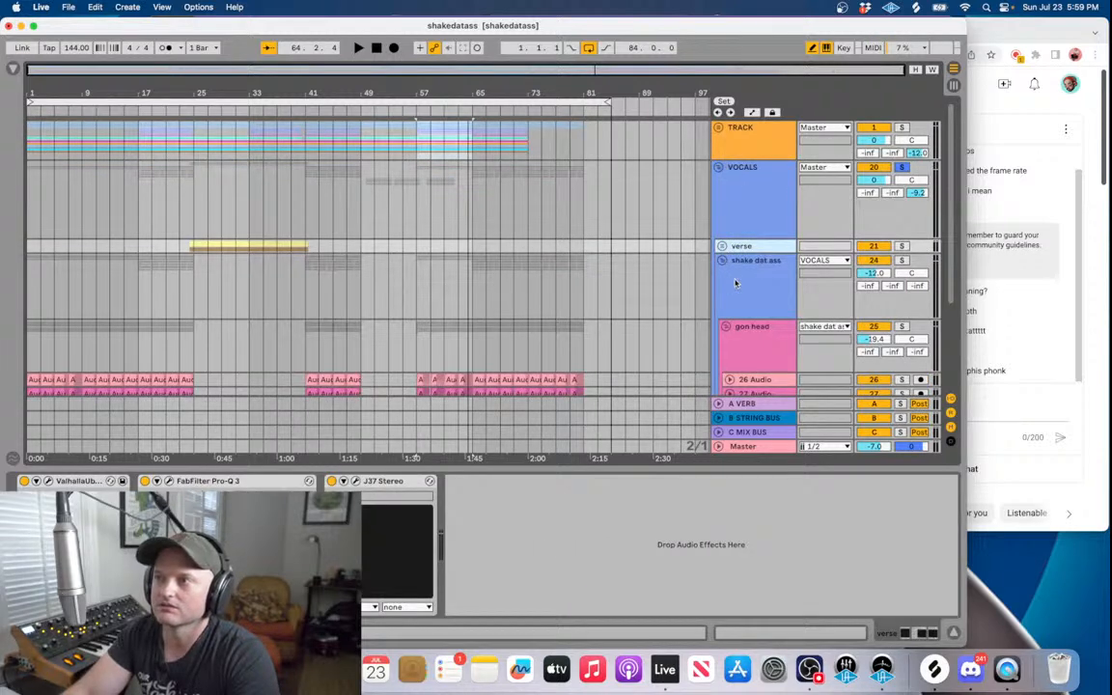
click(734, 282)
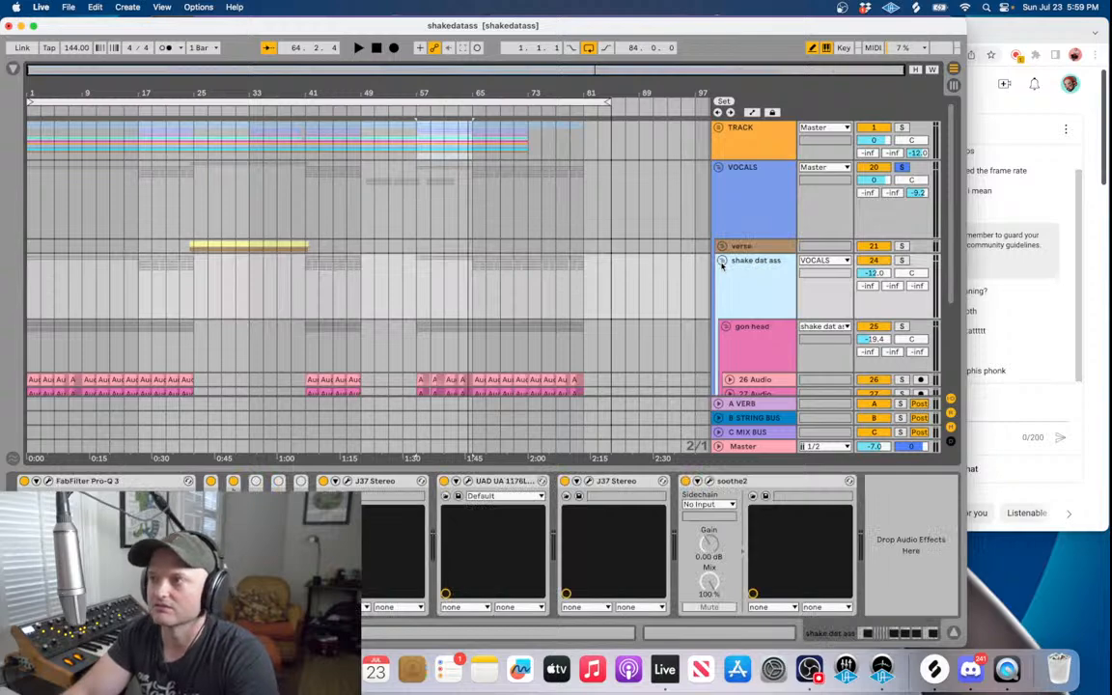
- Switch to Chrome to read the YouTube live chat, and return to the Ableton Live arrangement
click(1005, 392)
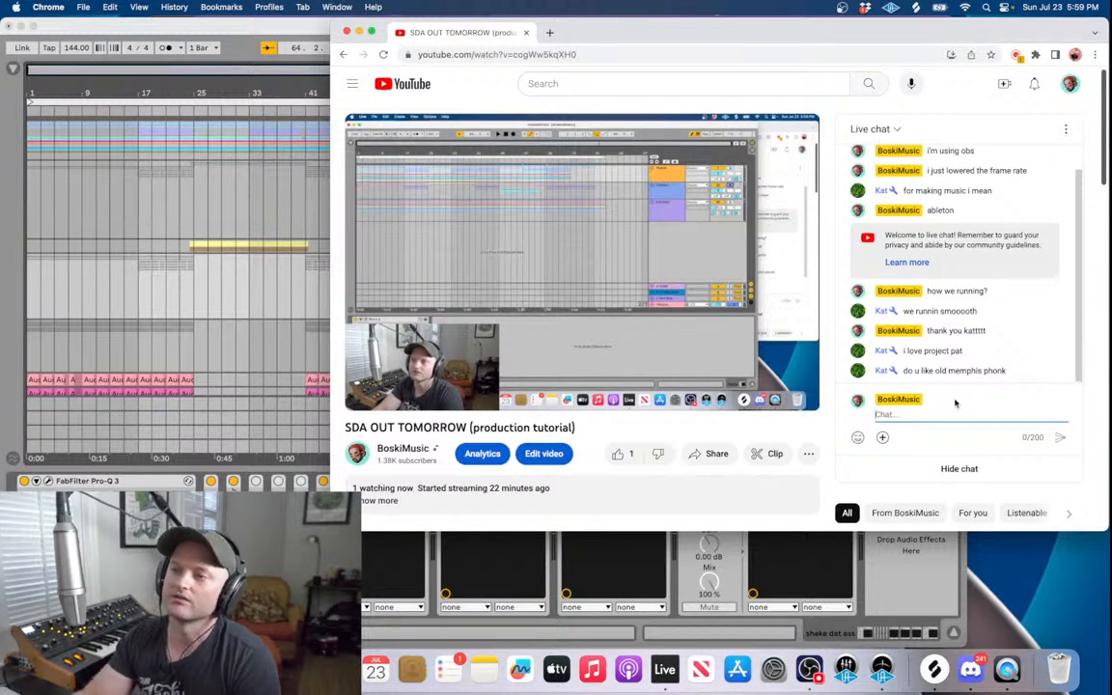
mouse_move(687, 295)
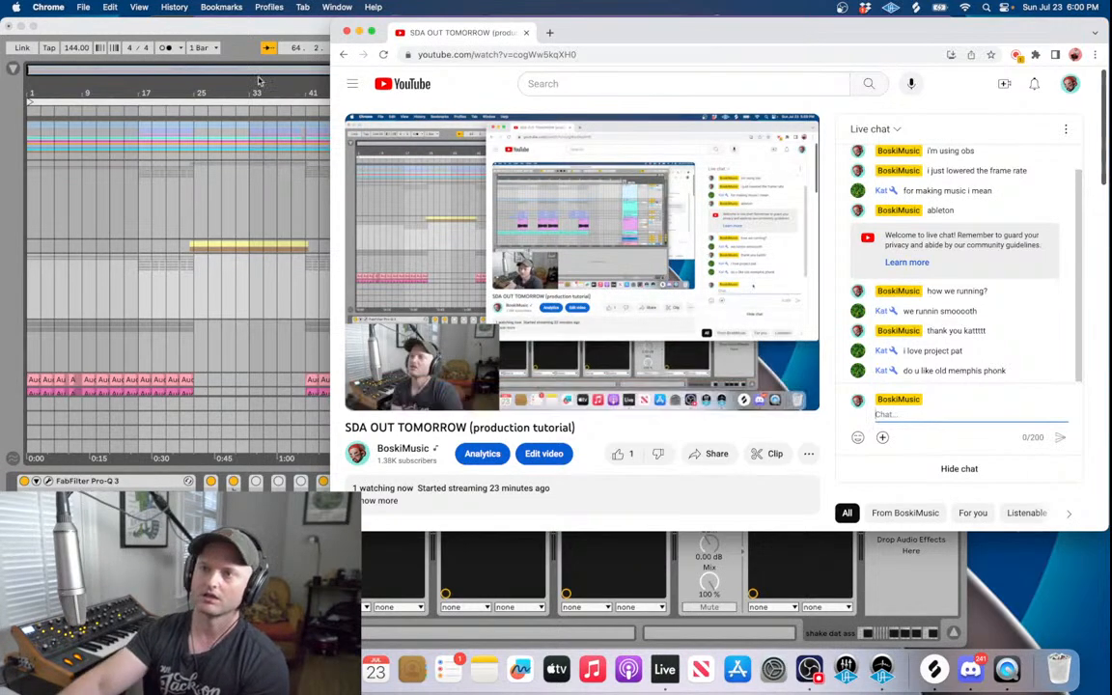
click(183, 435)
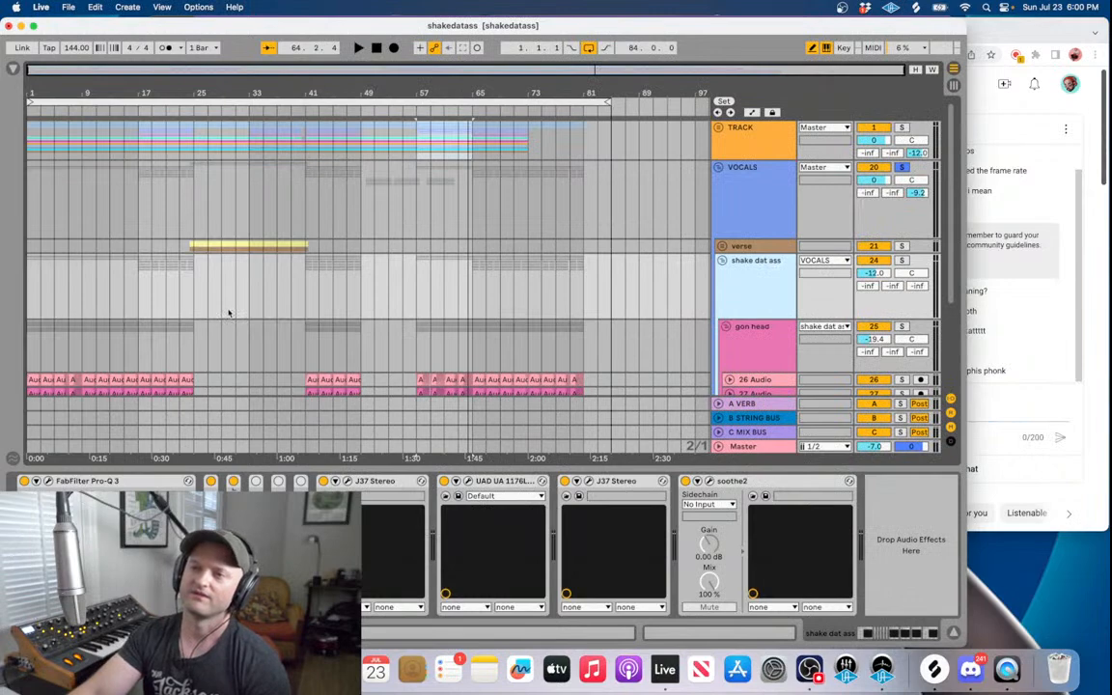
- Collapse the gon head and shake dat ass groups and the VOCALS group that contains them
scroll(228, 311, down, 5)
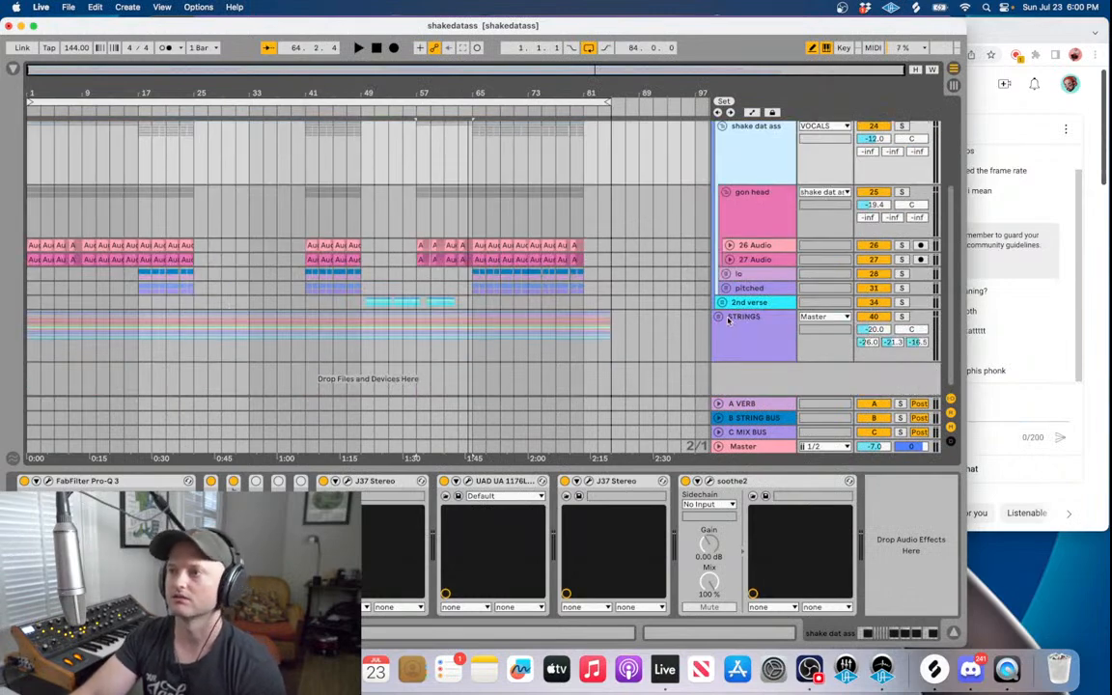
click(725, 193)
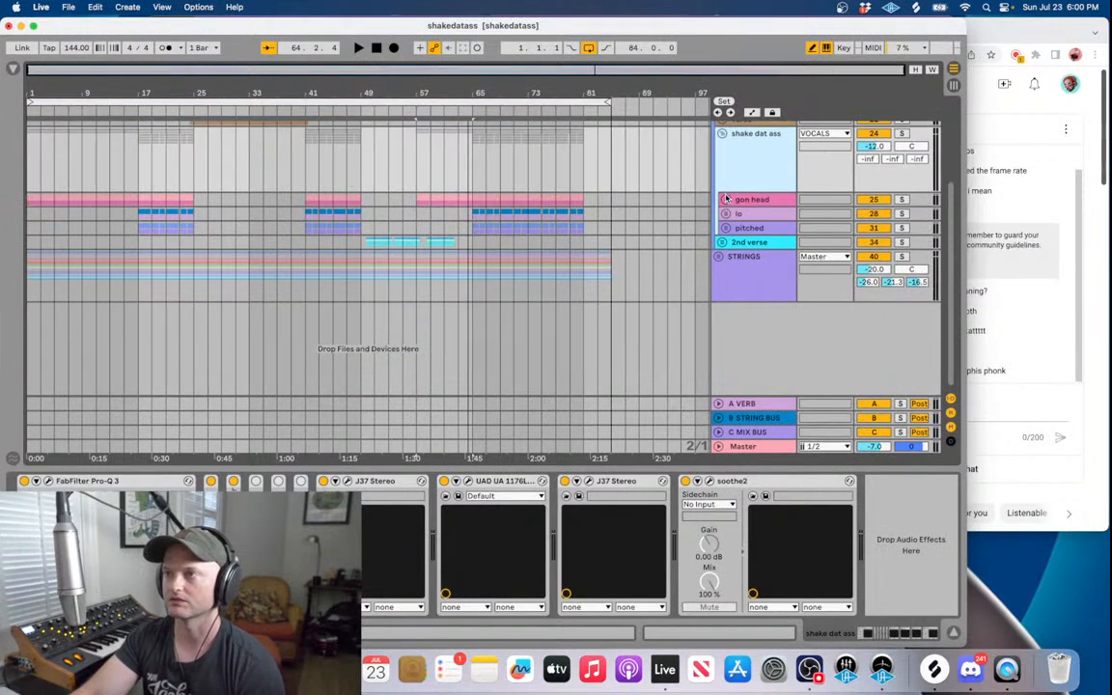
click(722, 133)
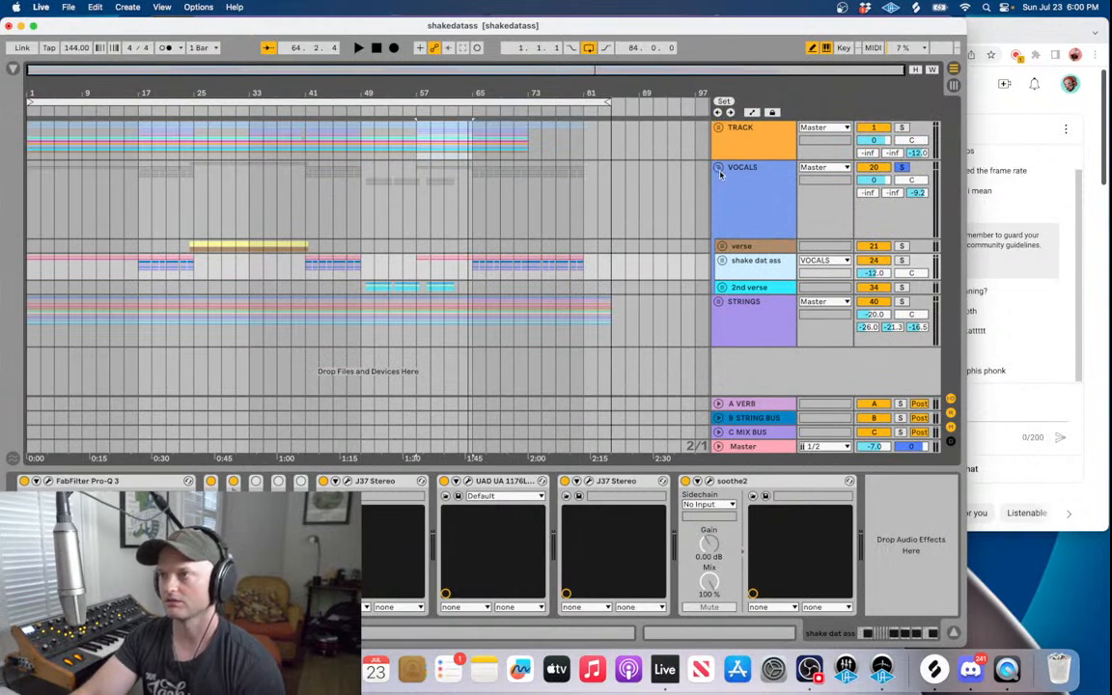
click(718, 167)
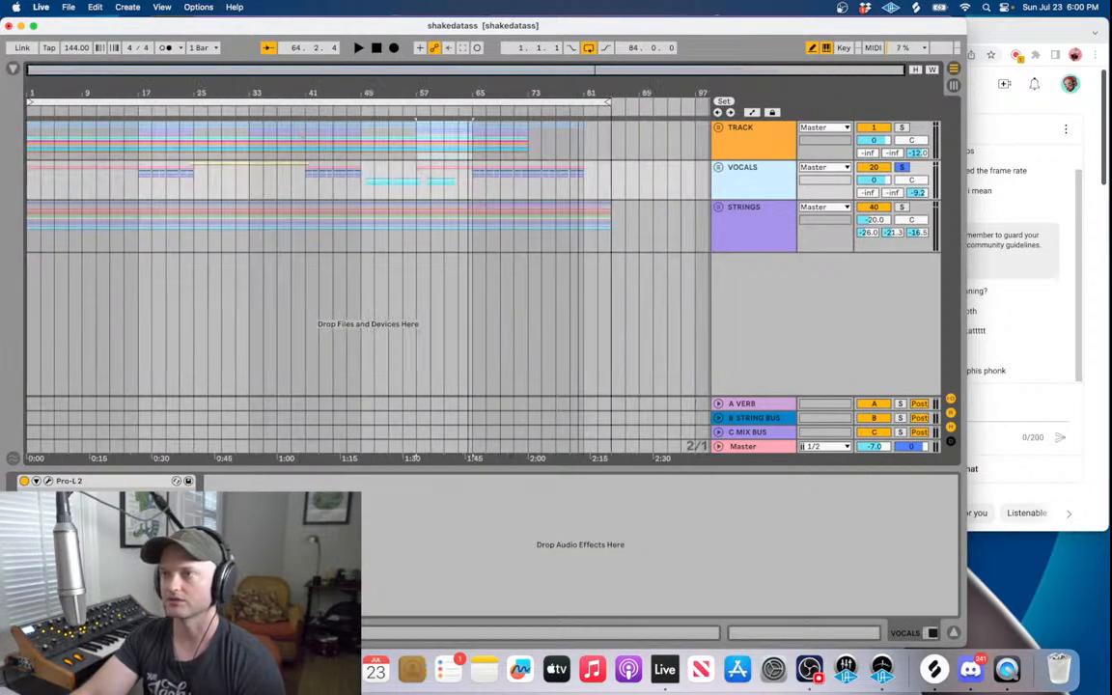
- Place the insertion marker at bar 49 on the STRINGS group, check the YouTube live chat in Chrome, and return to Ableton Live
click(363, 243)
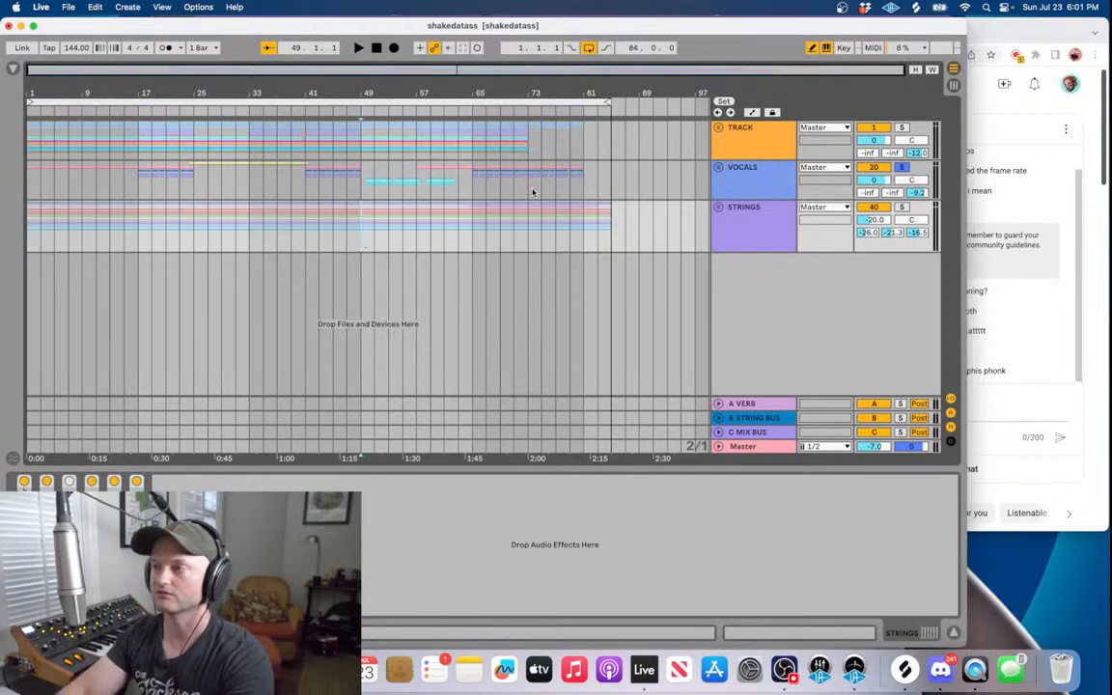
click(1024, 373)
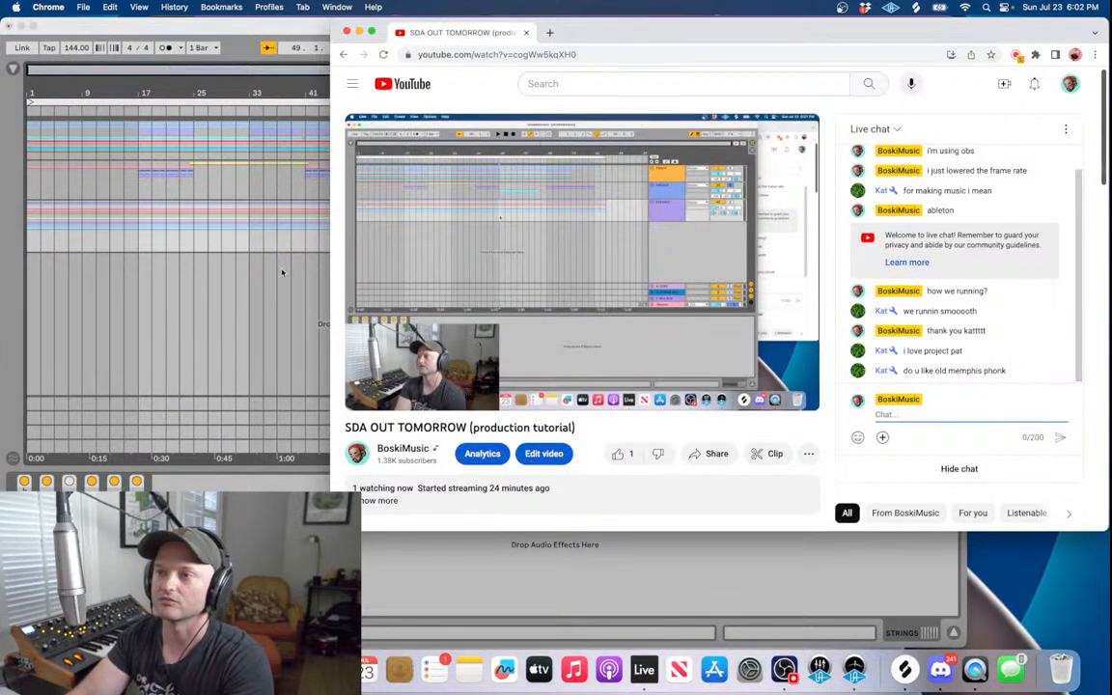
click(212, 275)
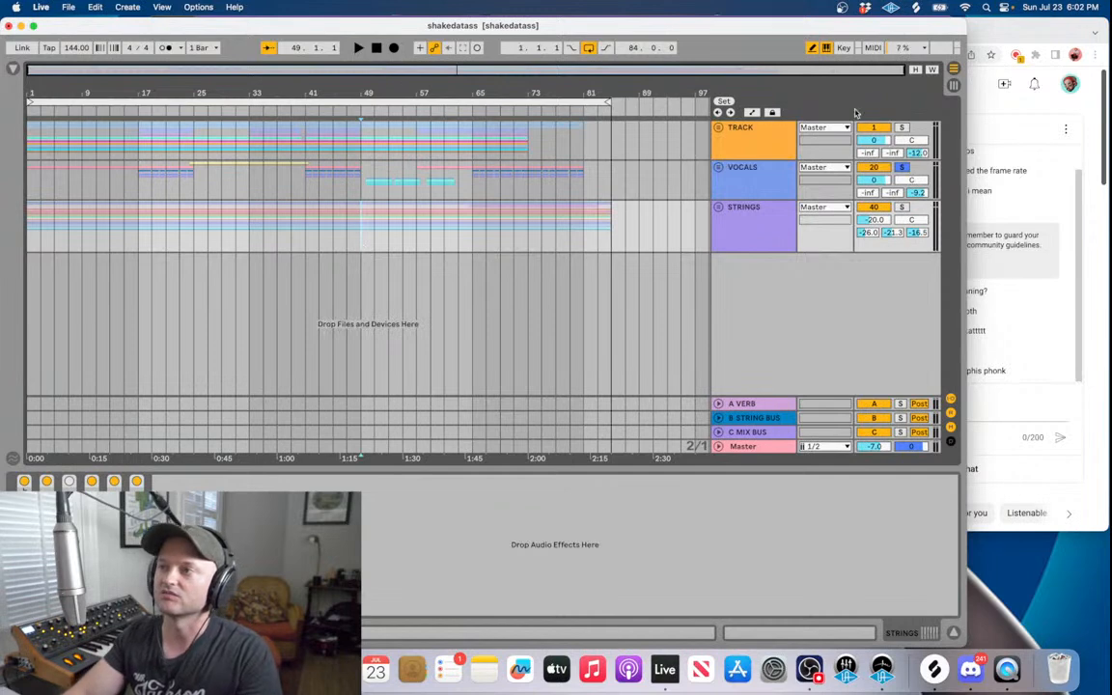
- Unfold the VOCALS group and turn off its solo
click(718, 168)
click(718, 168)
click(718, 168)
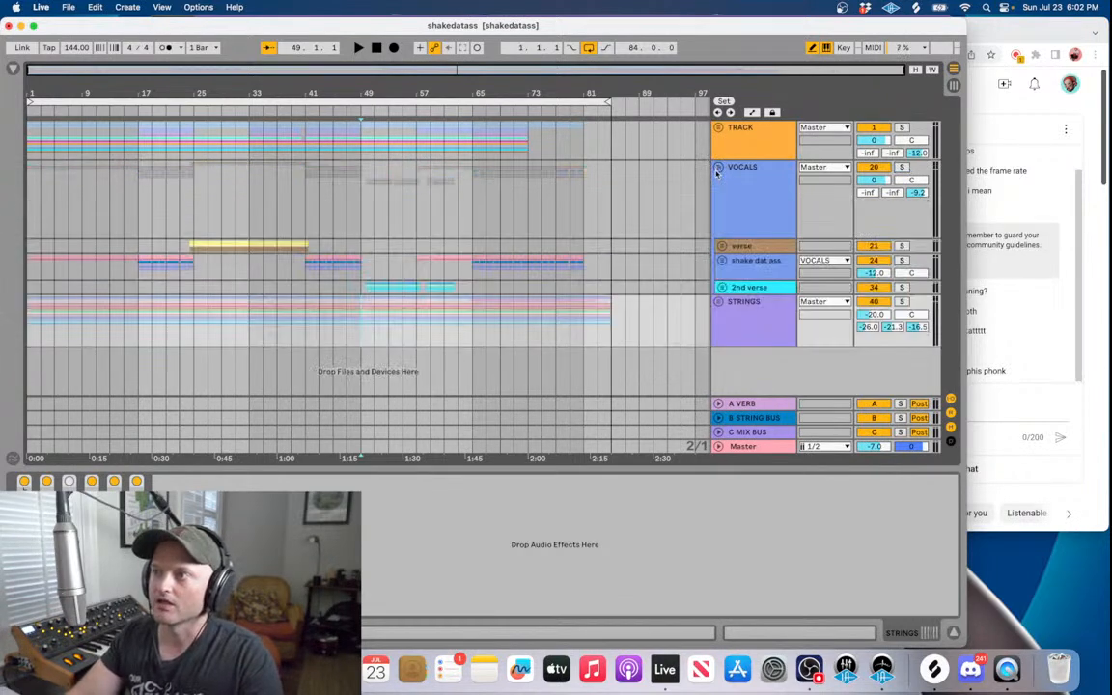
- Unfold the verse group to show its tracks and view the device chains of the verse and VOCALS groups
click(734, 250)
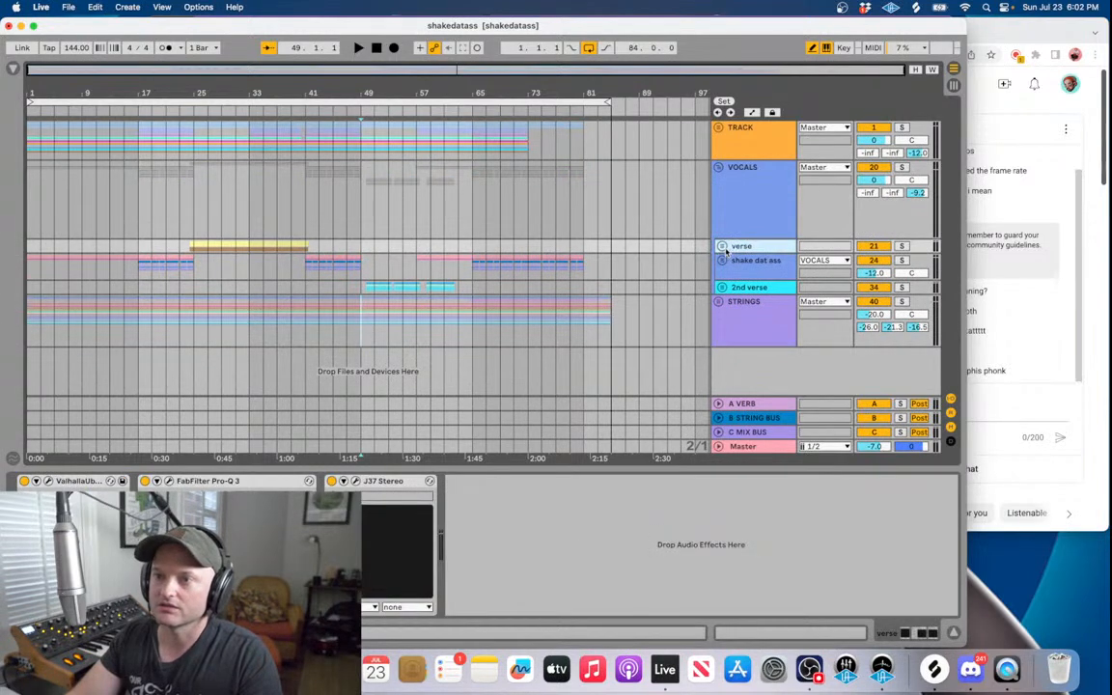
click(722, 246)
click(748, 300)
click(751, 313)
click(755, 277)
click(755, 228)
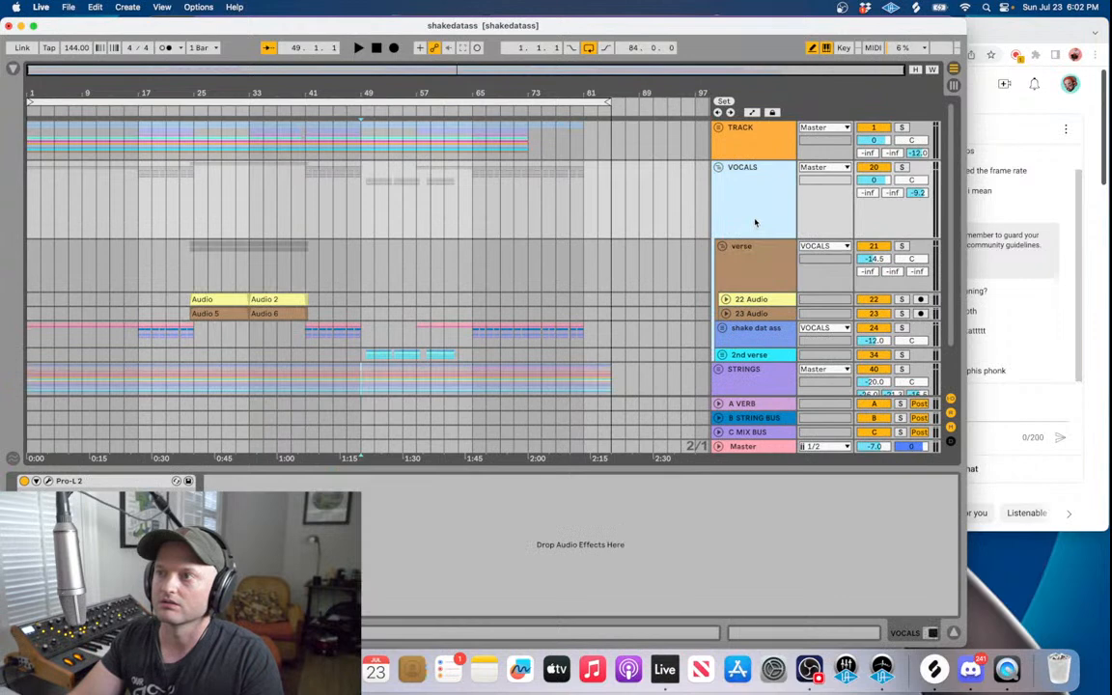
click(750, 301)
click(679, 256)
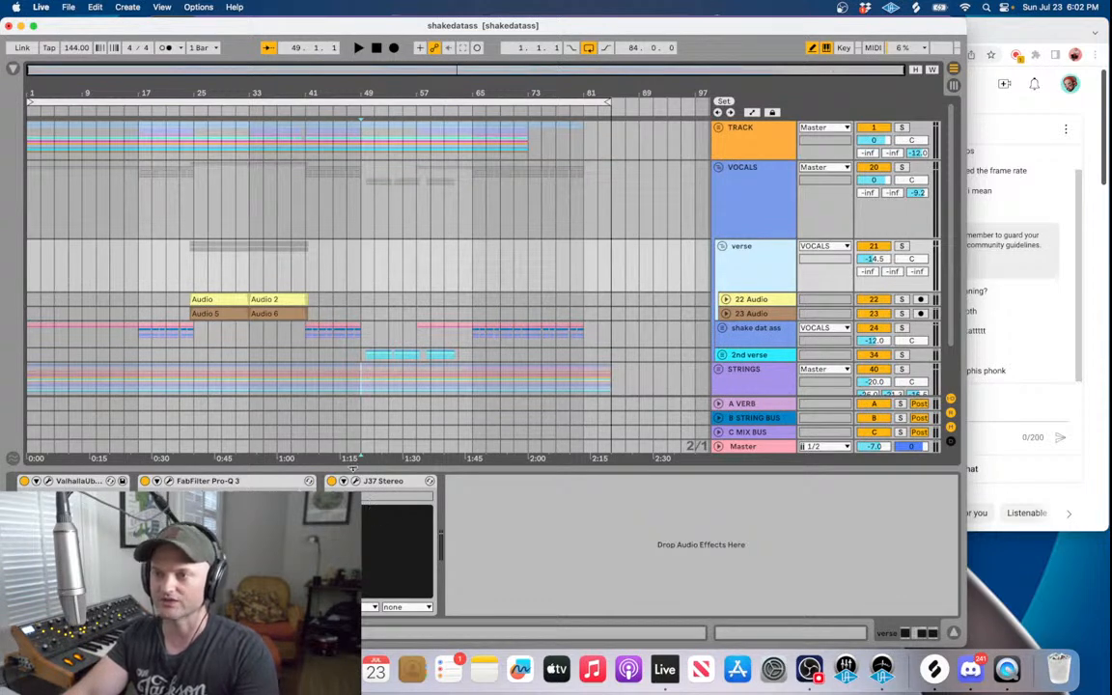
- Collapse the verse group, play the shake dat ass group from bar 17, solo it, and stop playback
click(731, 330)
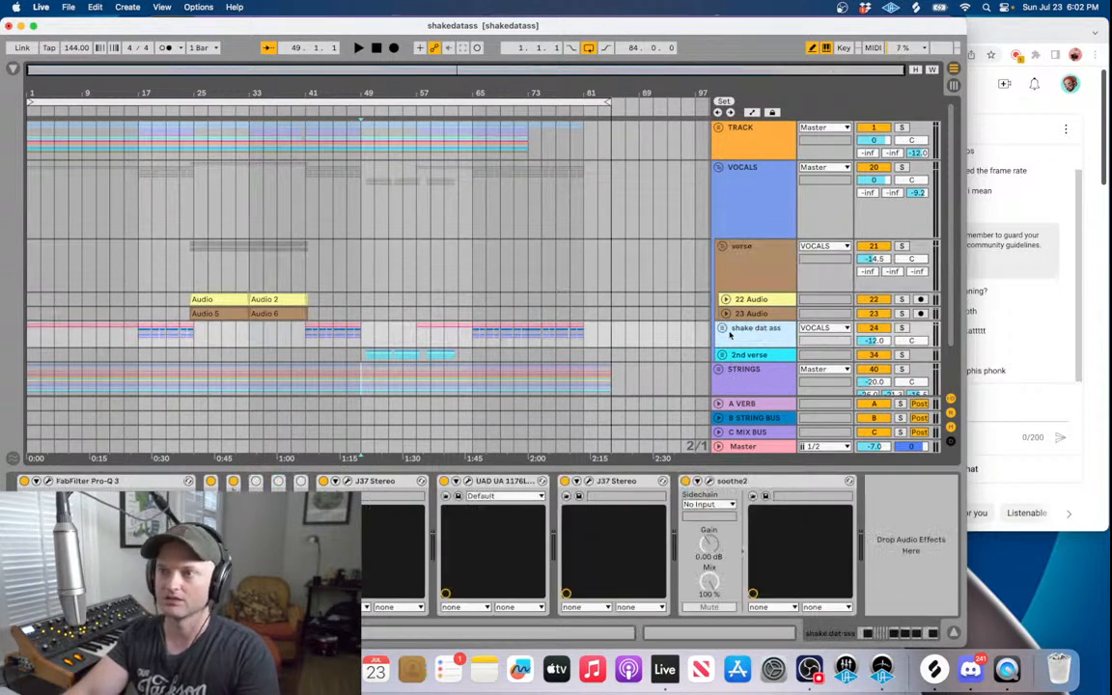
click(722, 246)
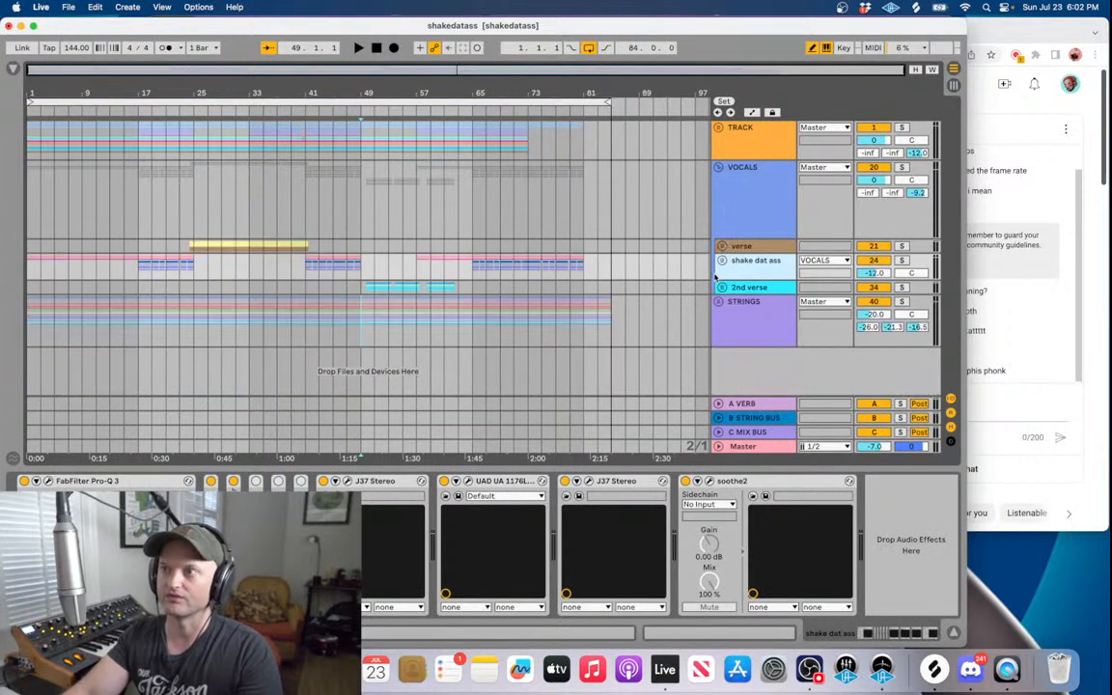
click(138, 265)
key(space)
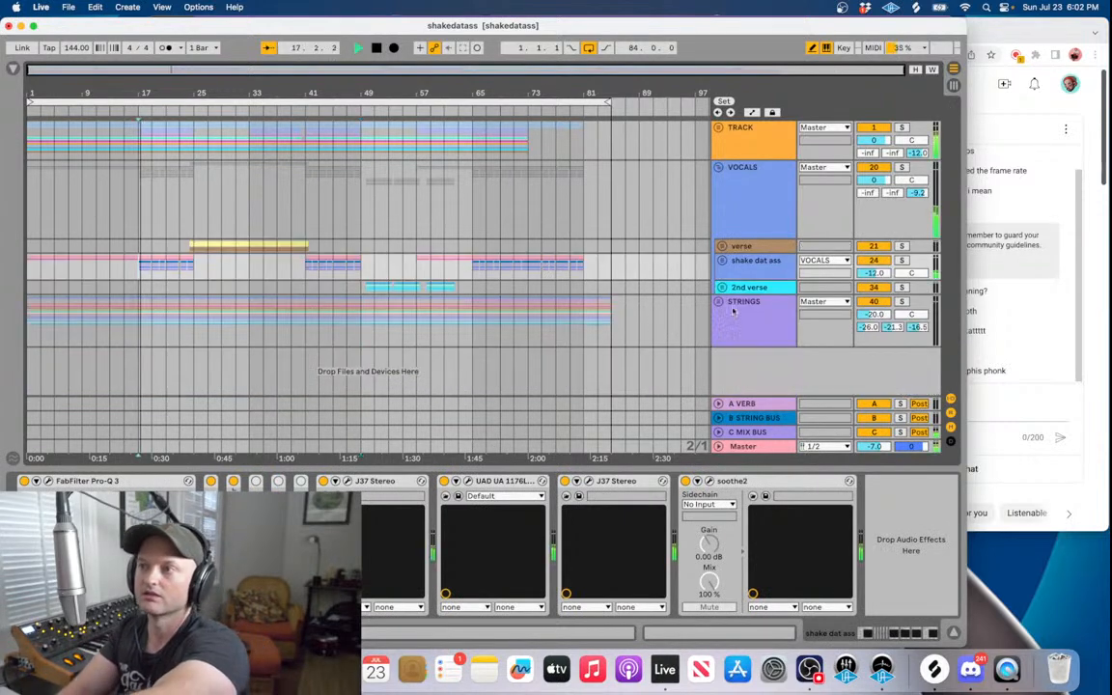
click(903, 261)
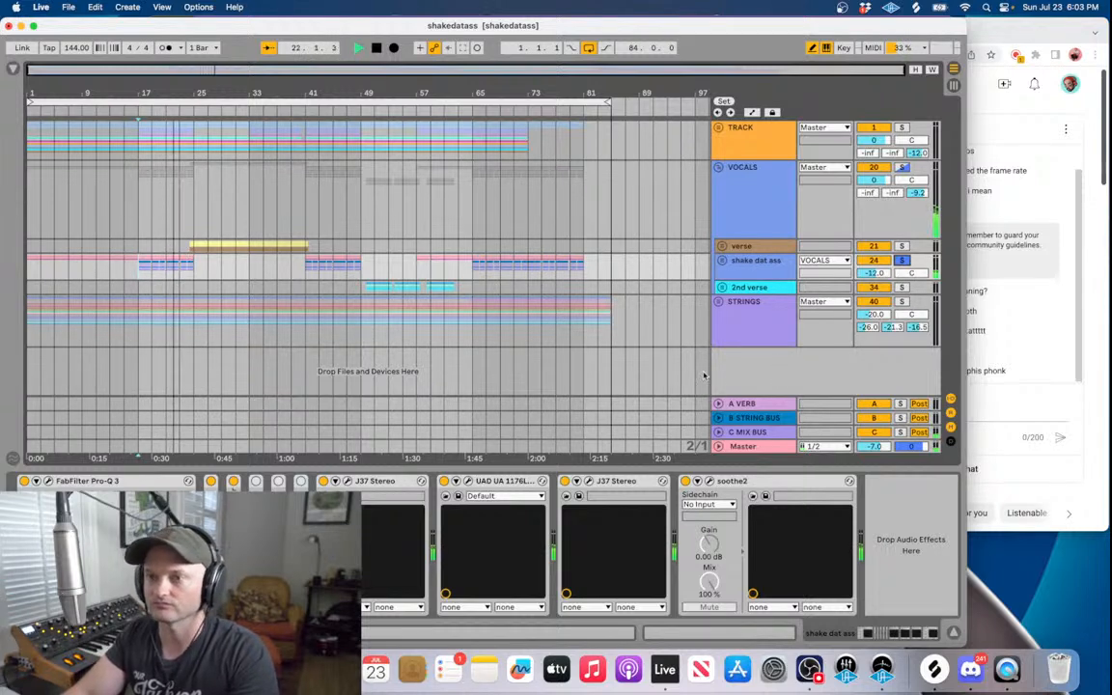
key(space)
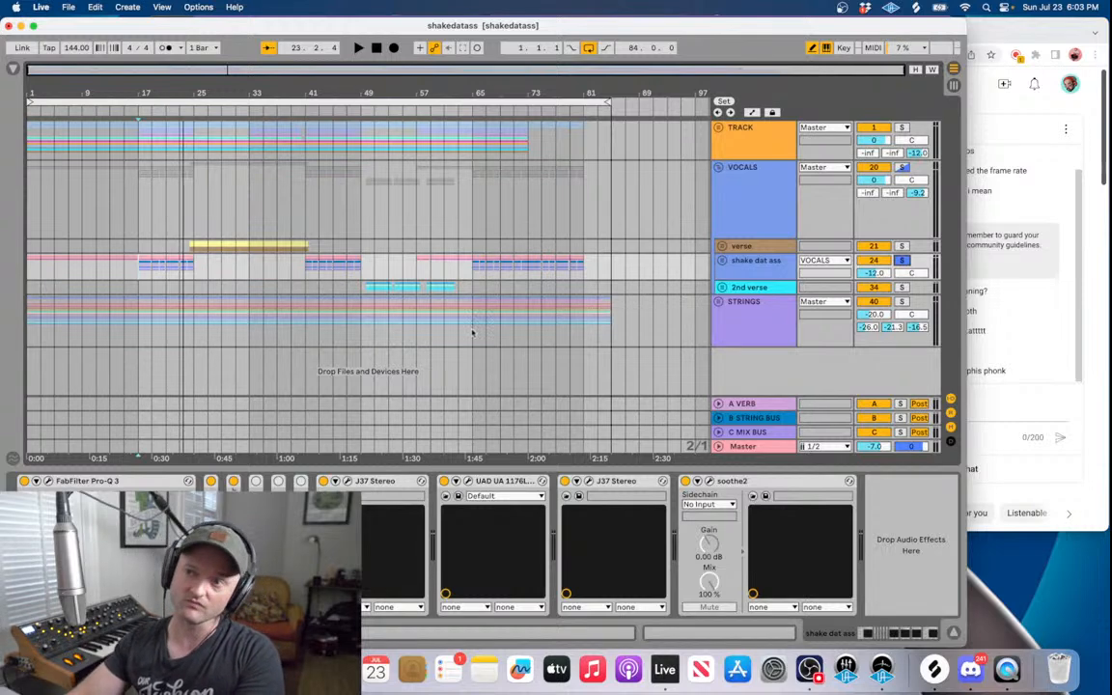
- Show the UAD Teletronix LA-2A and UAD 1176 compressor windows on the shake dat ass group, and close both
click(302, 505)
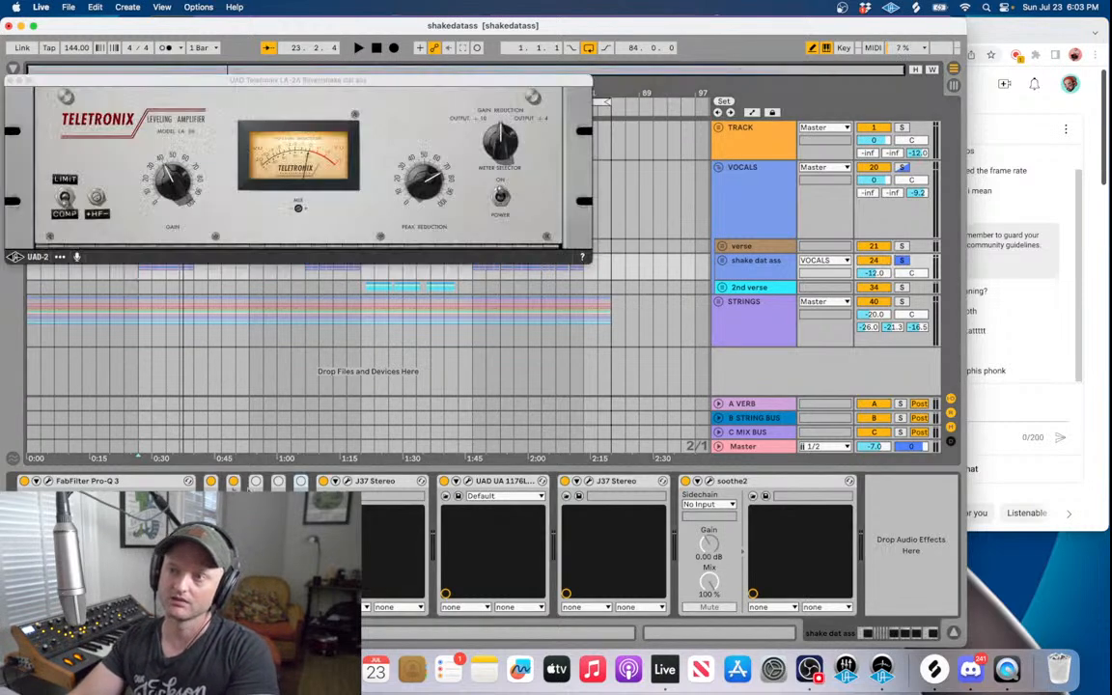
click(468, 480)
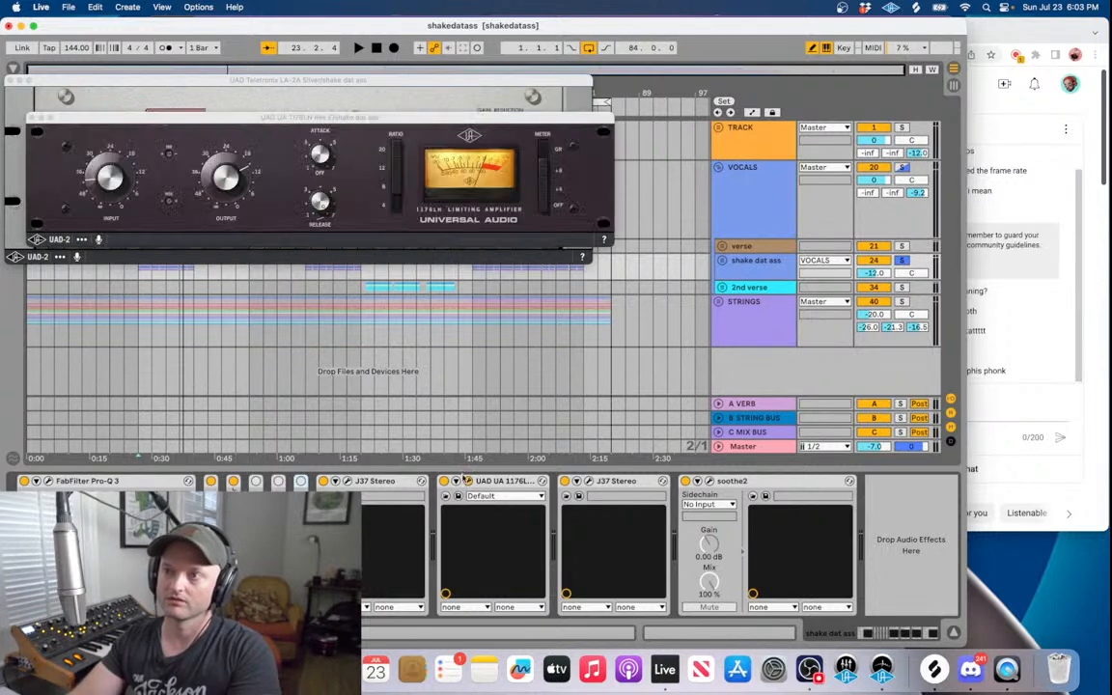
click(32, 121)
click(10, 79)
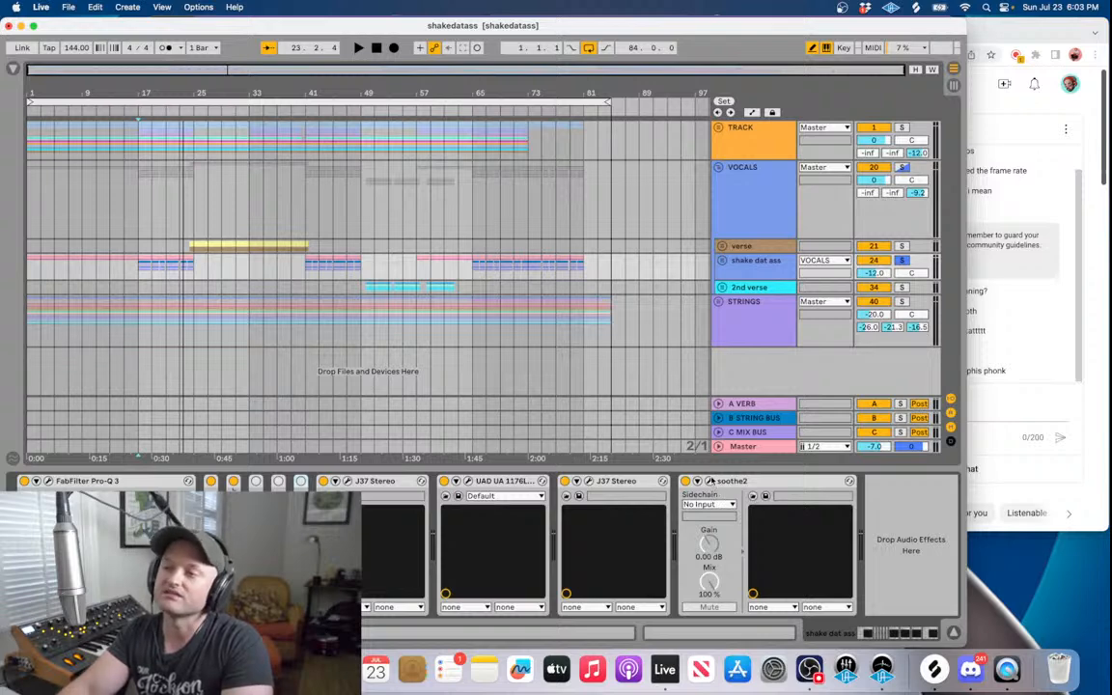
- Inspect the two soothe2 plug-ins and the FabFilter Pro-Q 3 on the shake dat ass group, closing each window
click(711, 481)
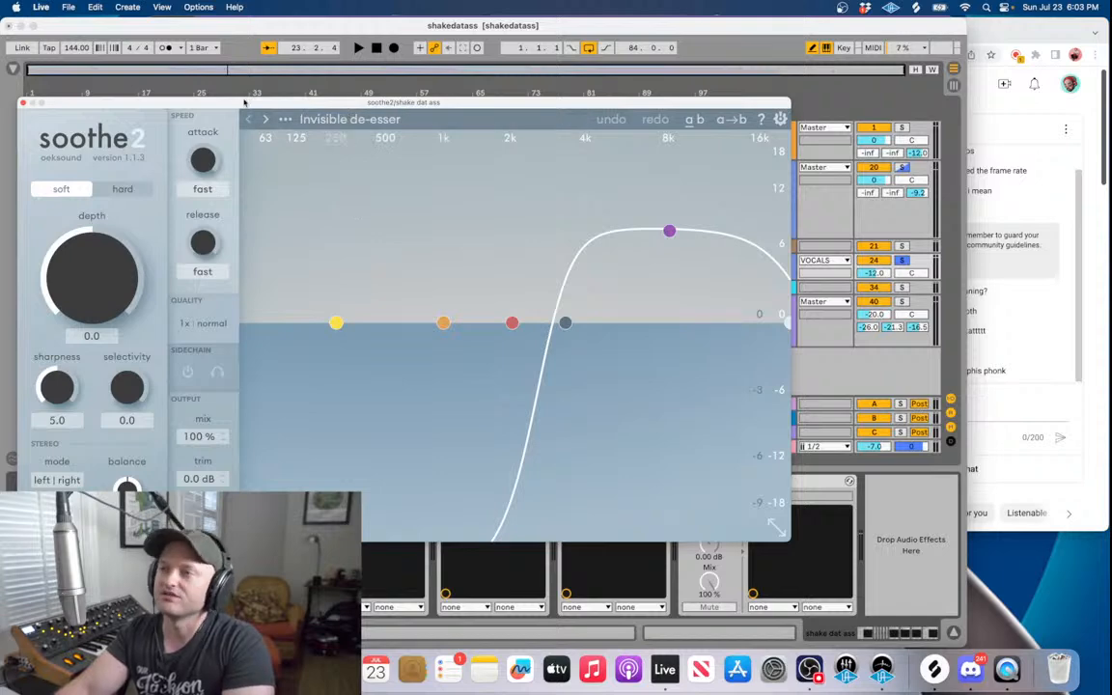
click(23, 103)
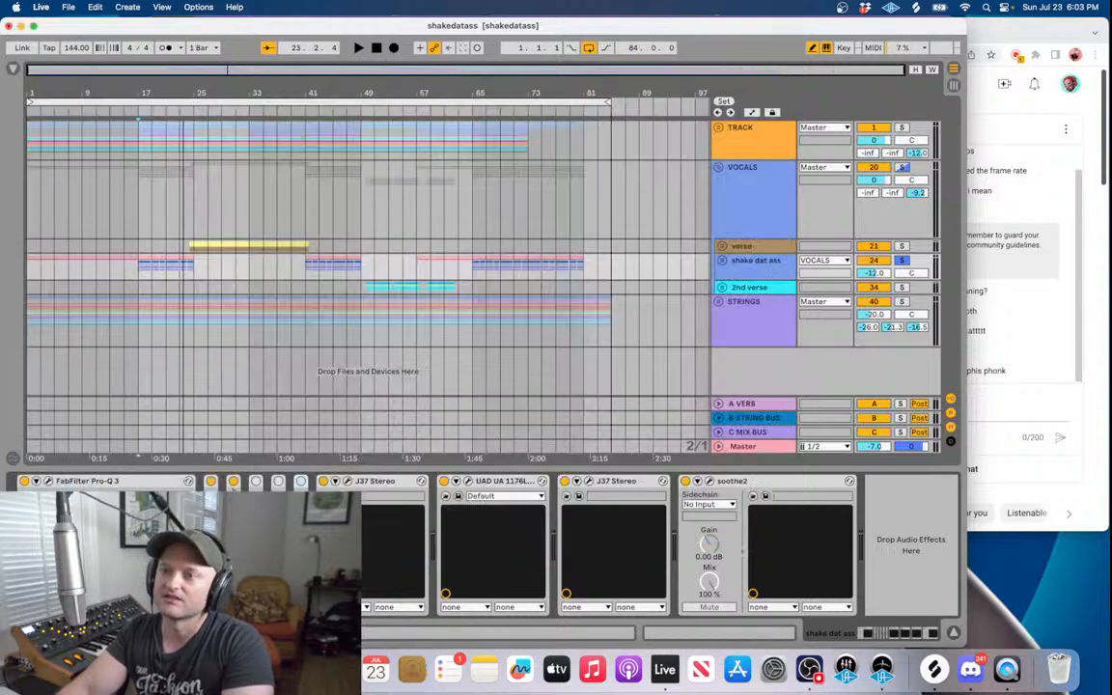
click(233, 492)
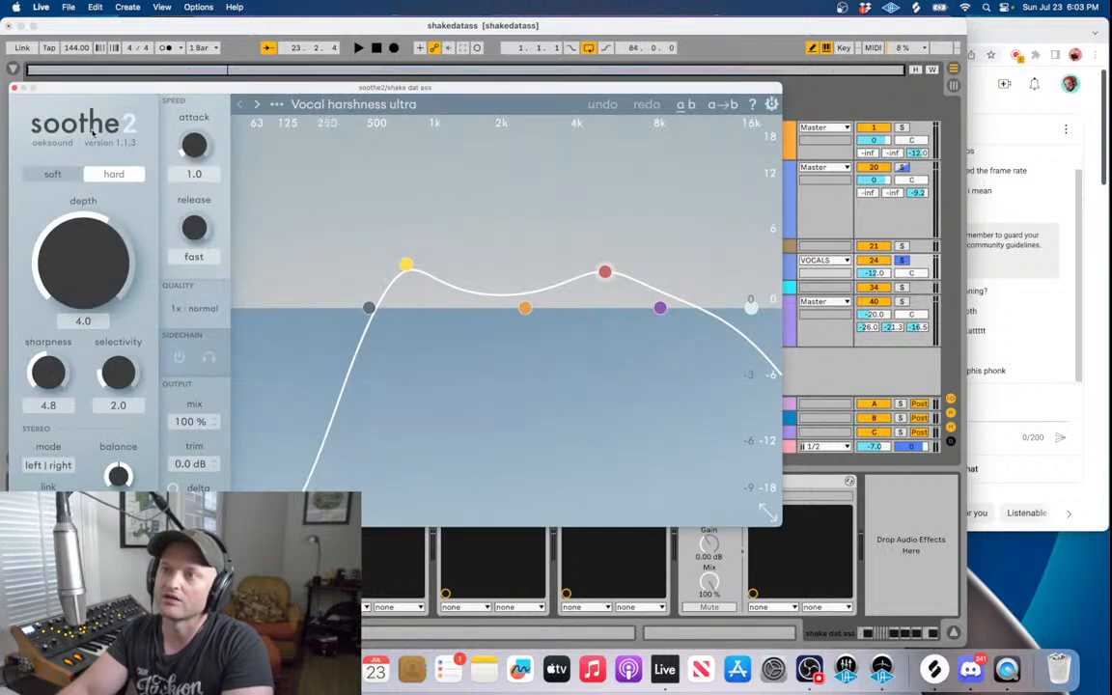
click(15, 89)
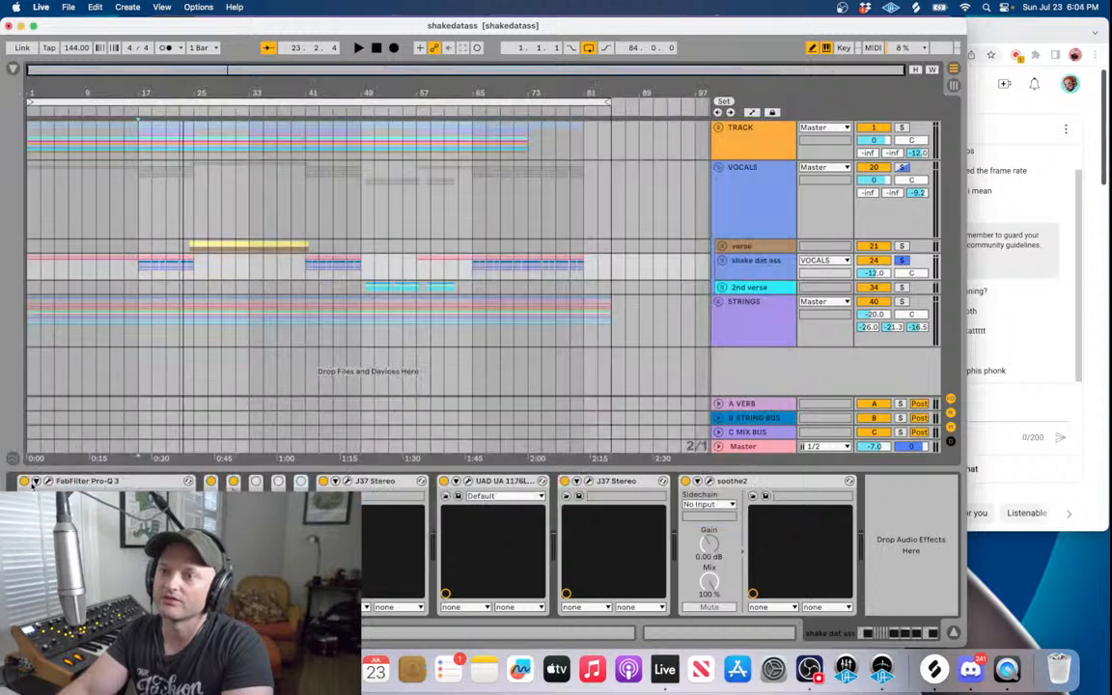
click(47, 482)
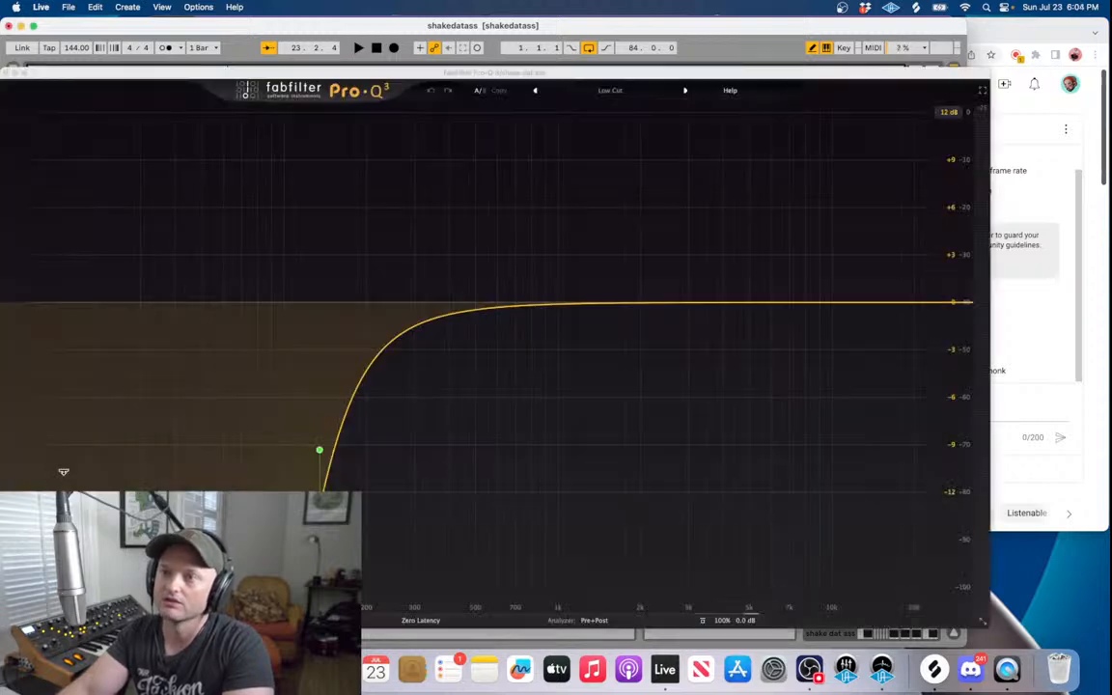
click(10, 70)
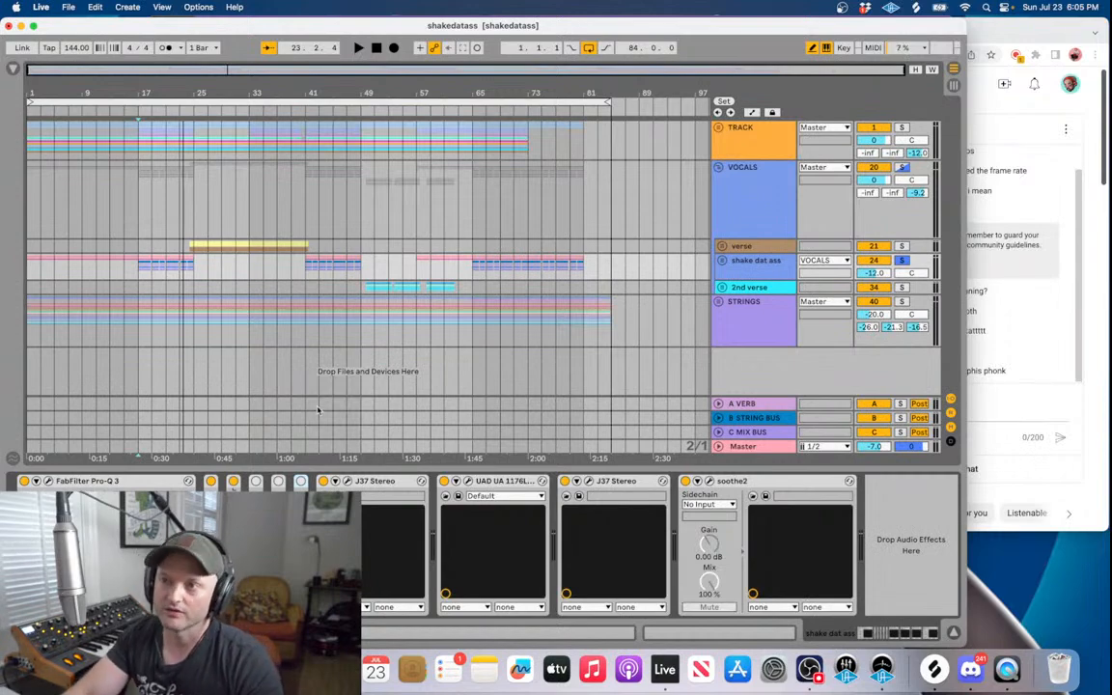
- Solo the 2nd verse group instead of shake dat ass and play it from bar 49, beat 3
drag(382, 89, 385, 88)
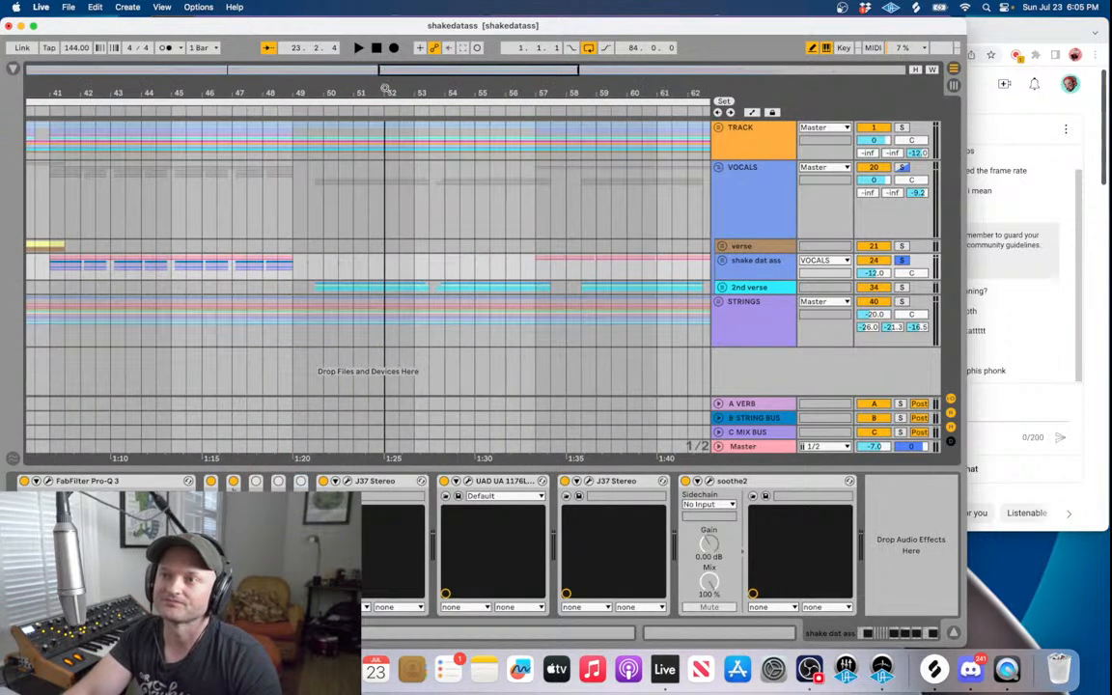
click(311, 287)
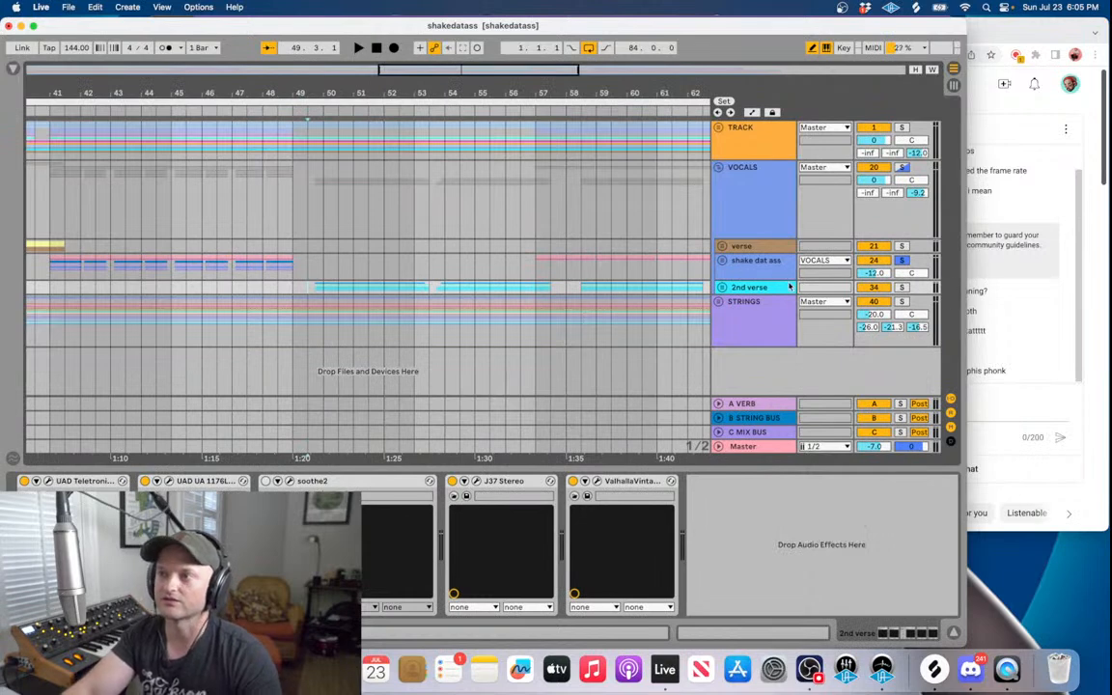
click(903, 287)
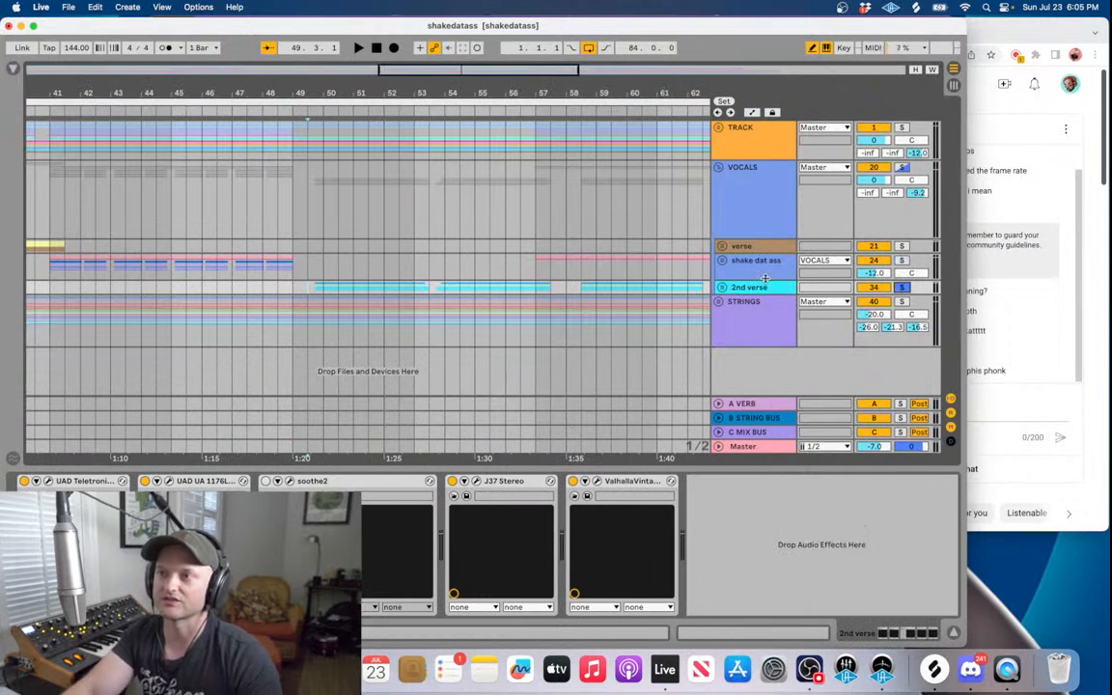
key(space)
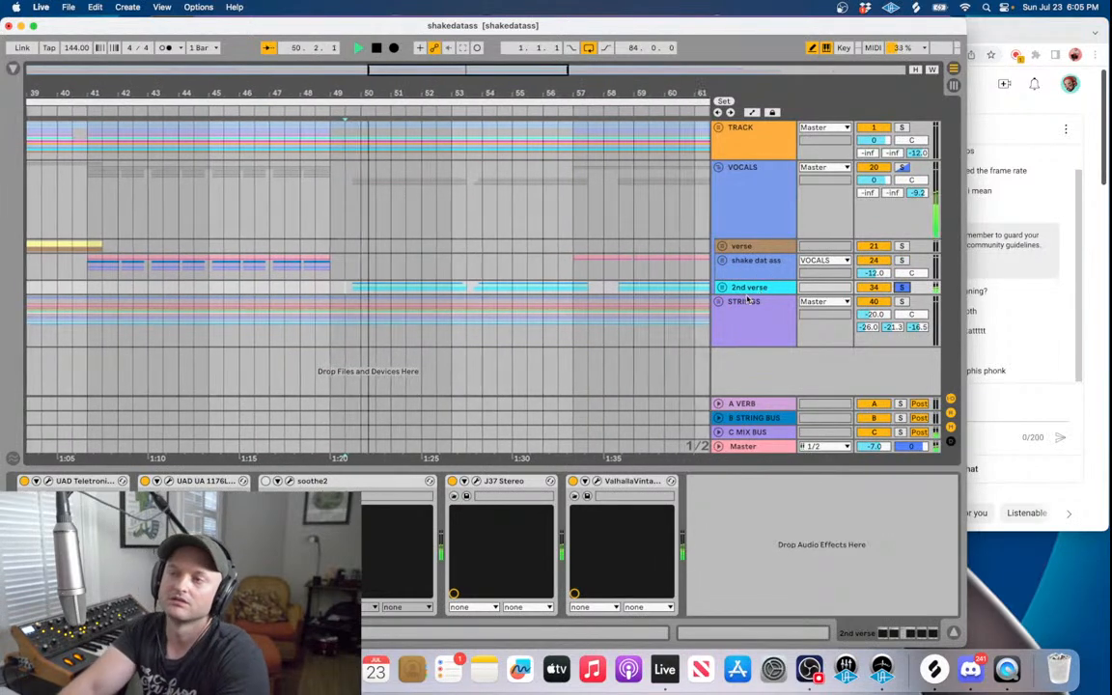
- Check the YouTube live chat in Chrome, return to Ableton Live, add shake dat ass to the soloed groups, and stop playback
click(1000, 417)
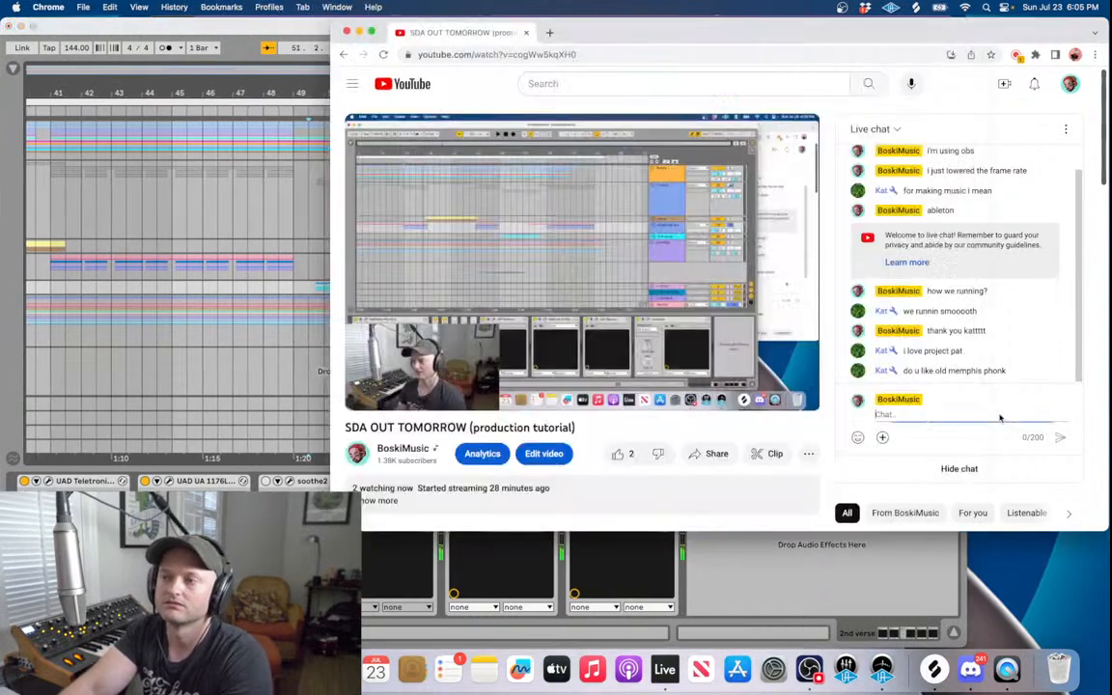
click(754, 600)
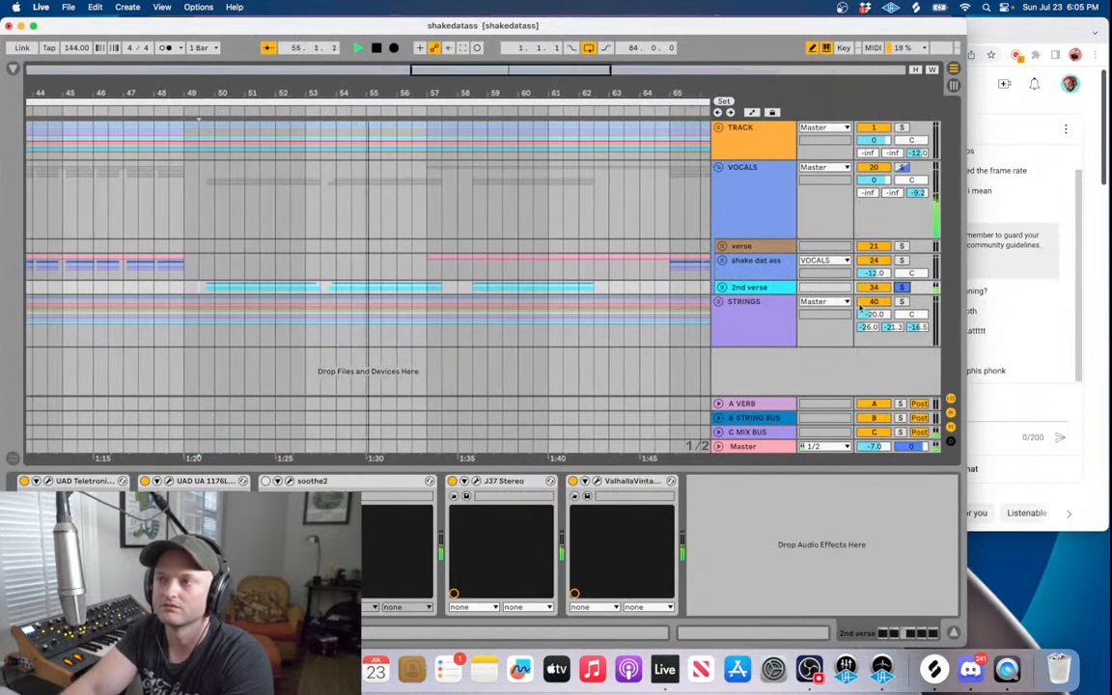
super+click(901, 261)
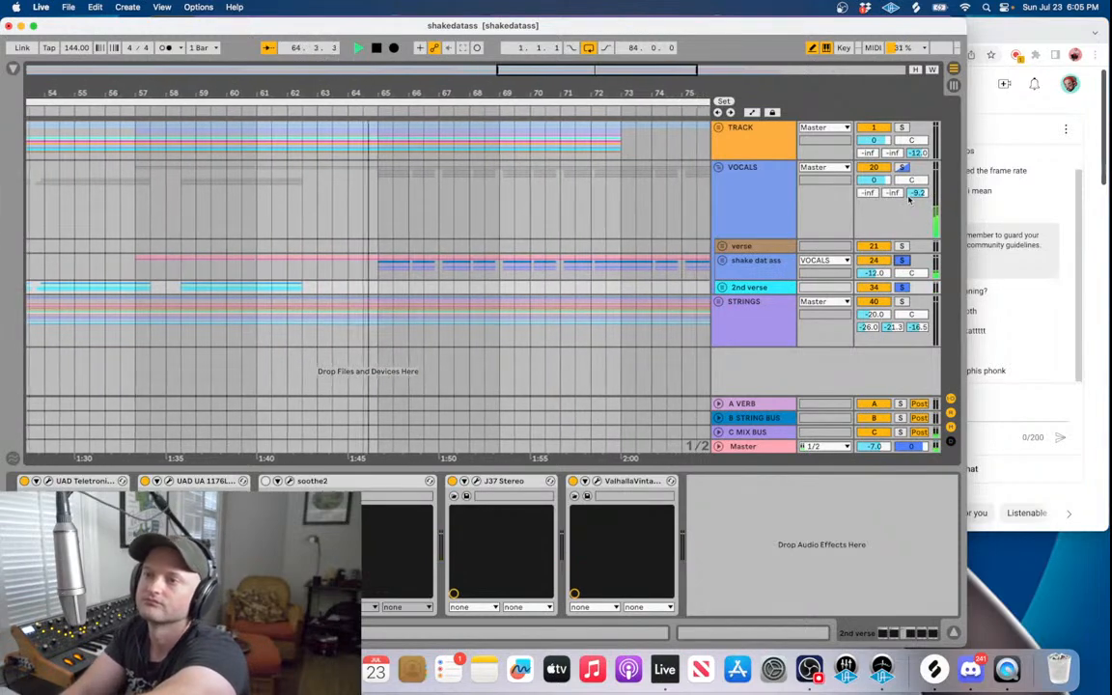
key(space)
- Show the J37 Stereo tape plug-in on the 2nd verse group and close its window
click(751, 288)
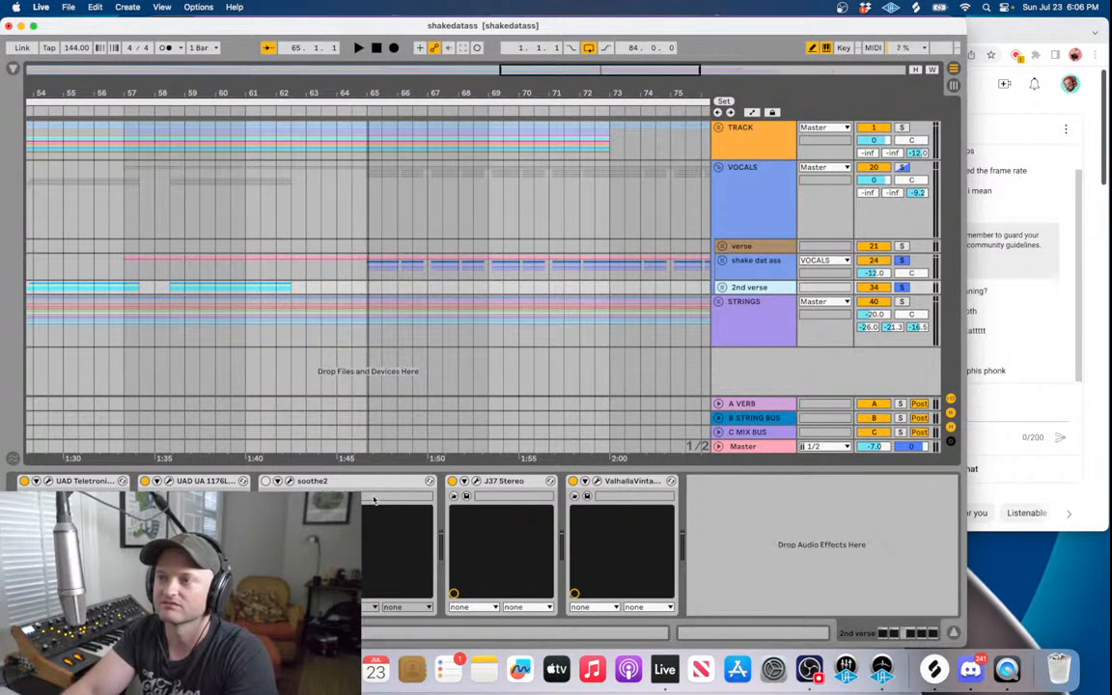
click(474, 481)
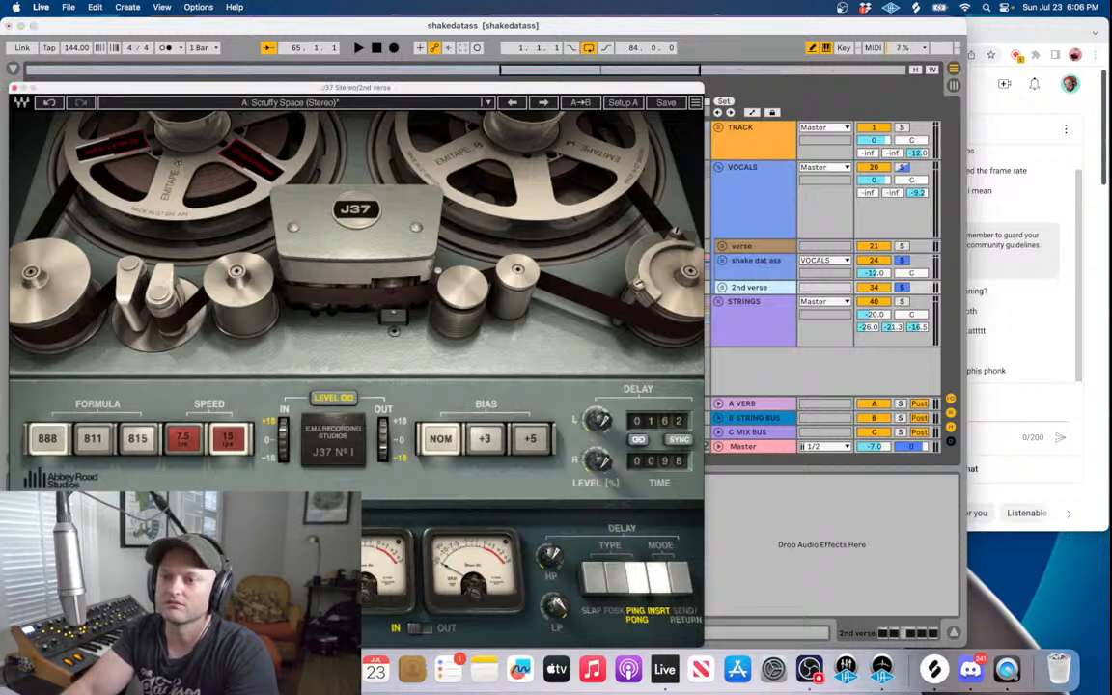
click(13, 88)
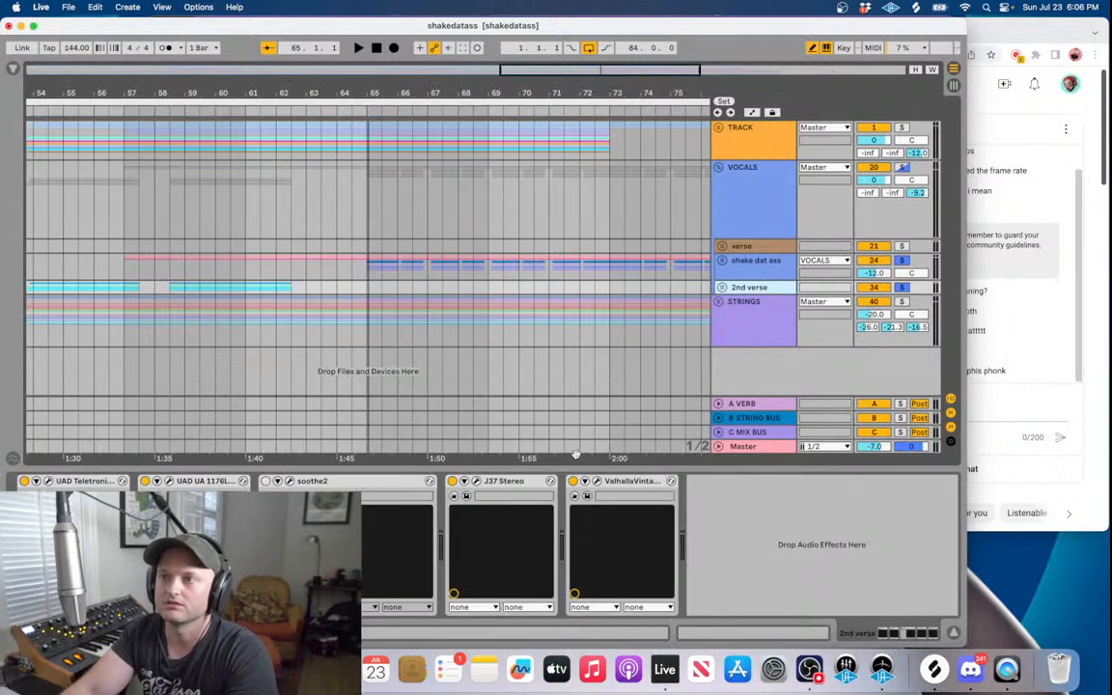
- Collapse and unsolo the VOCALS group, check the YouTube live chat in Chrome, and return to Ableton Live
click(718, 167)
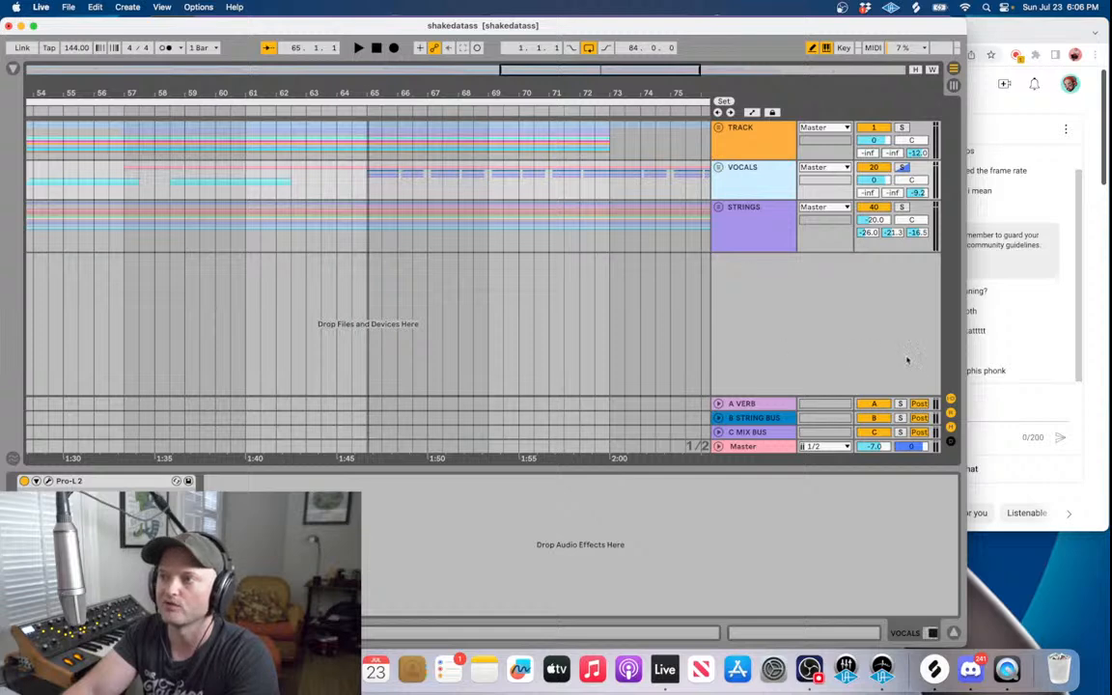
click(901, 168)
click(1015, 410)
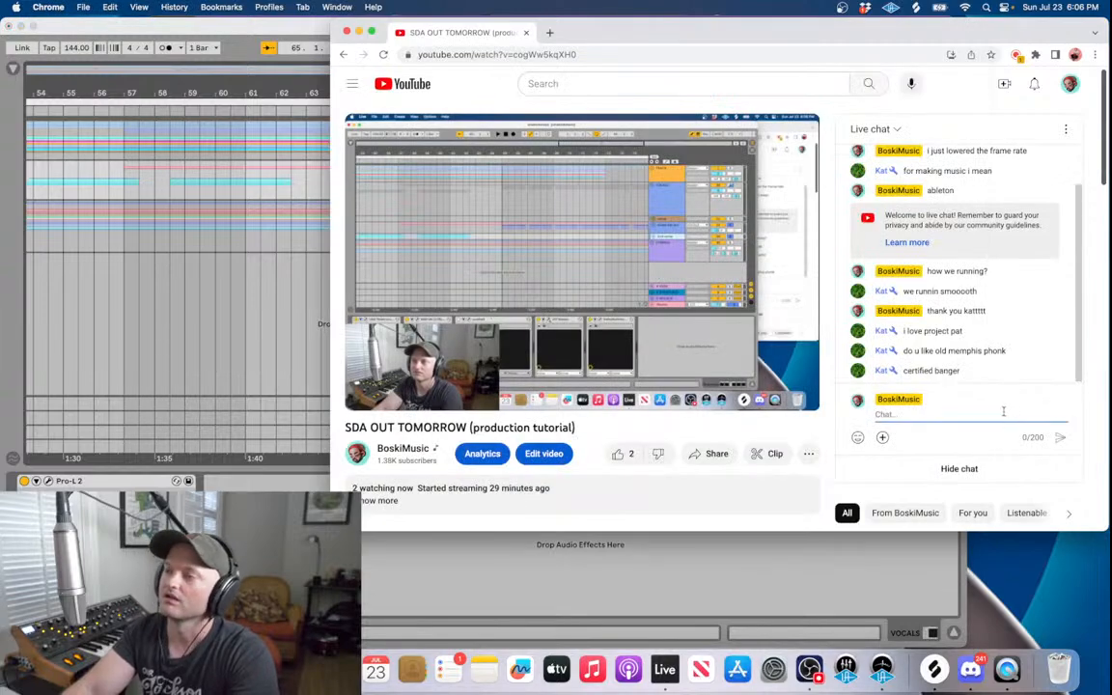
click(242, 310)
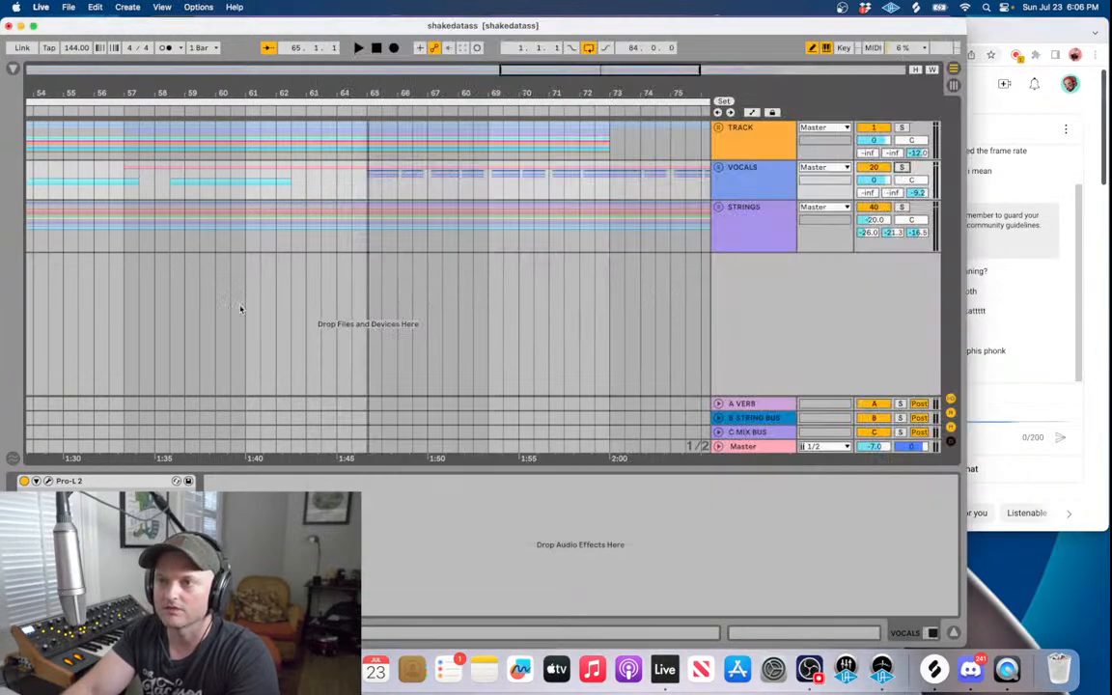
- Show the full arrangement, place the insertion marker at bar 49 on the VOCALS group, and switch to the YouTube live chat in Chrome
drag(348, 86, 468, 87)
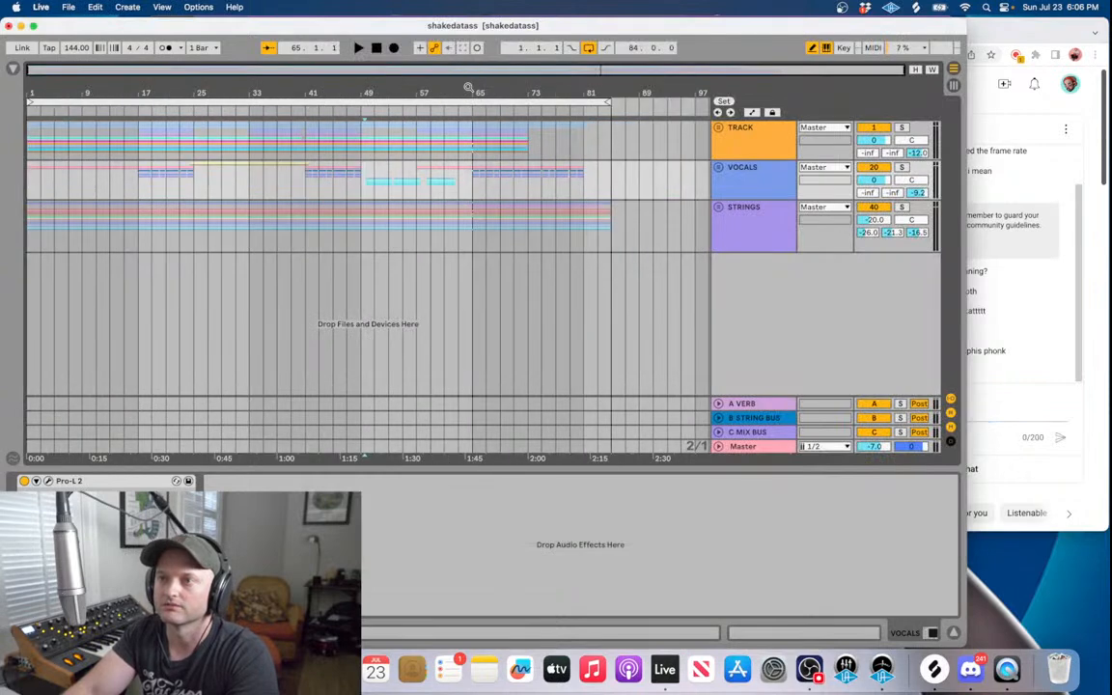
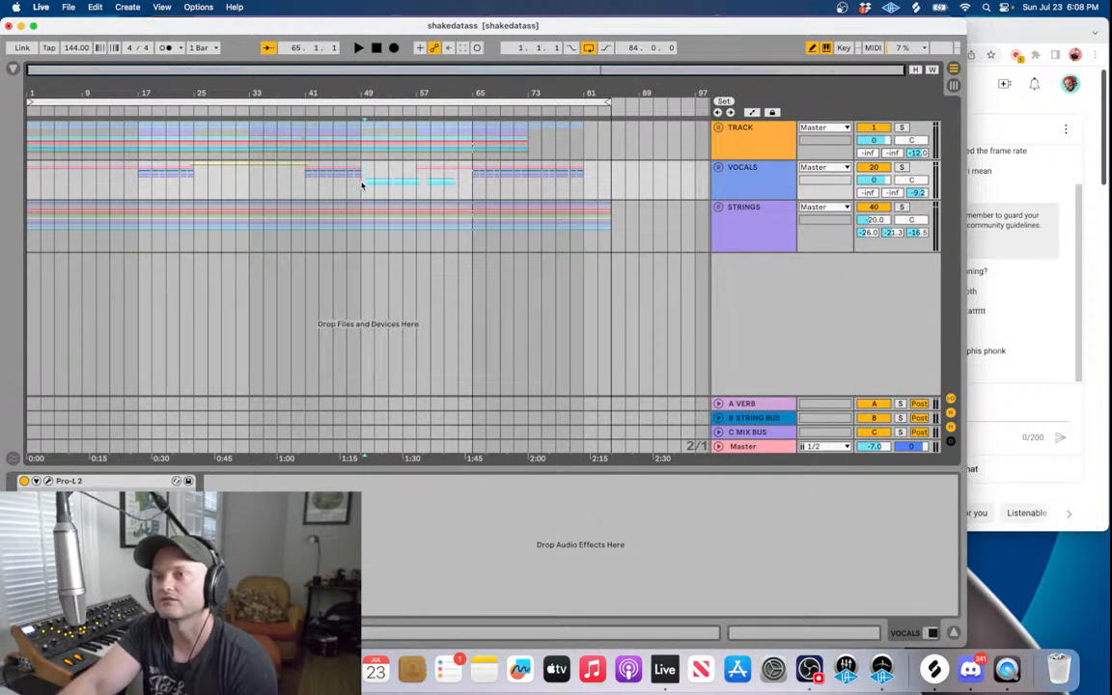
click(362, 186)
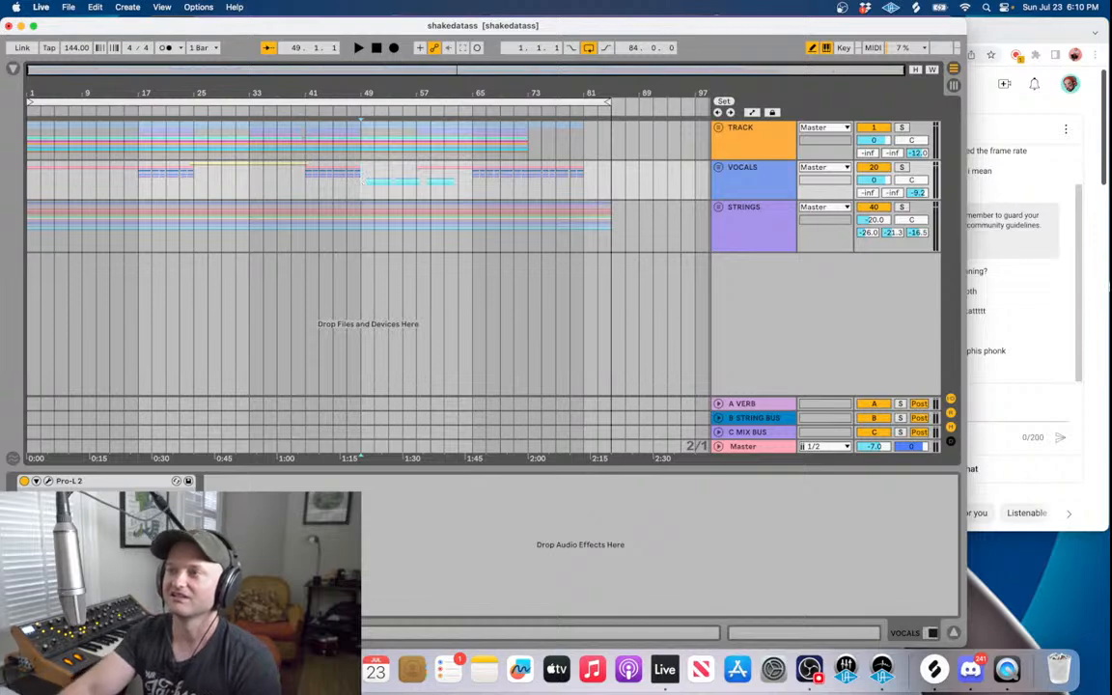
click(1052, 401)
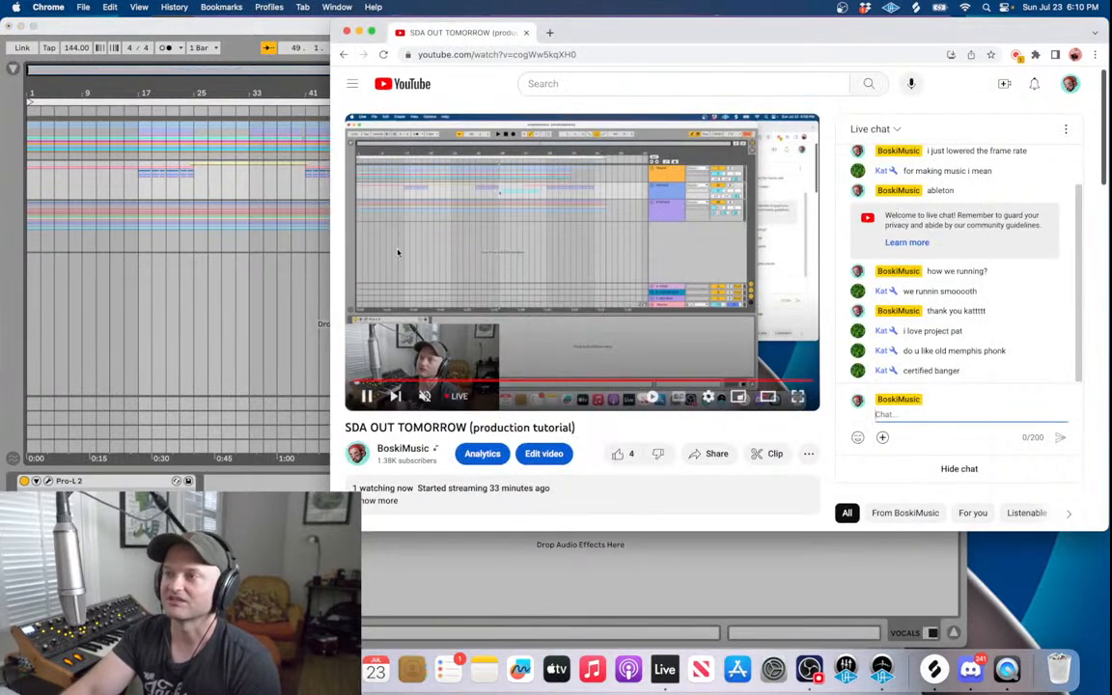
- Return to Ableton Live, place the insertion marker at bar 1 on the STRINGS group, and play the full song
click(240, 286)
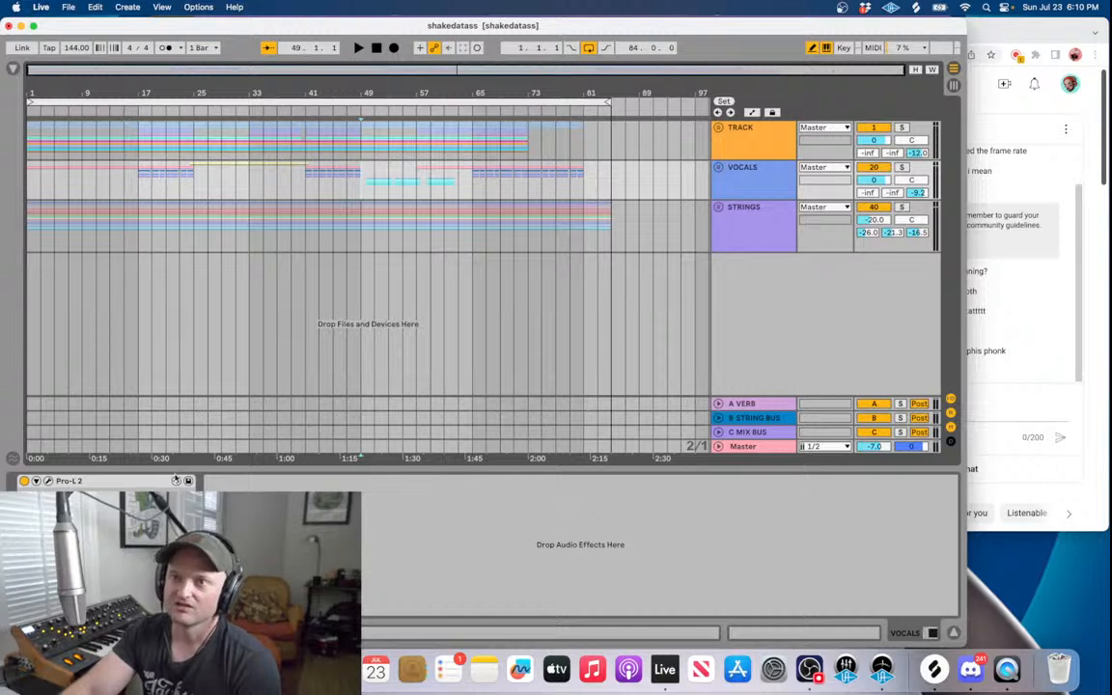
click(29, 236)
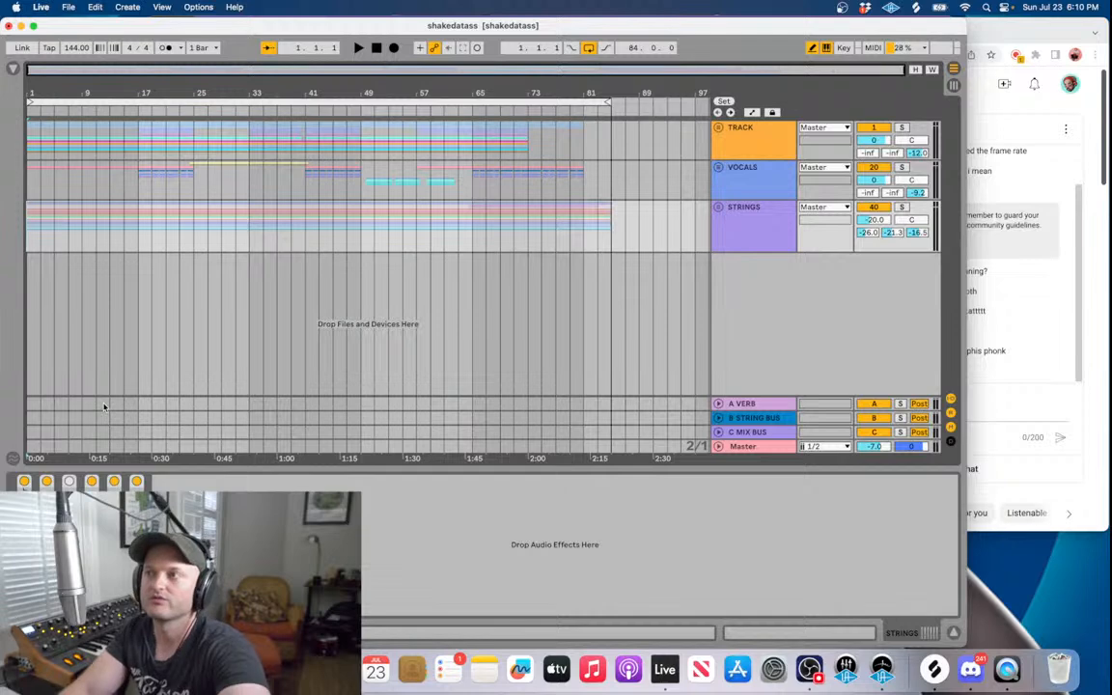
key(space)
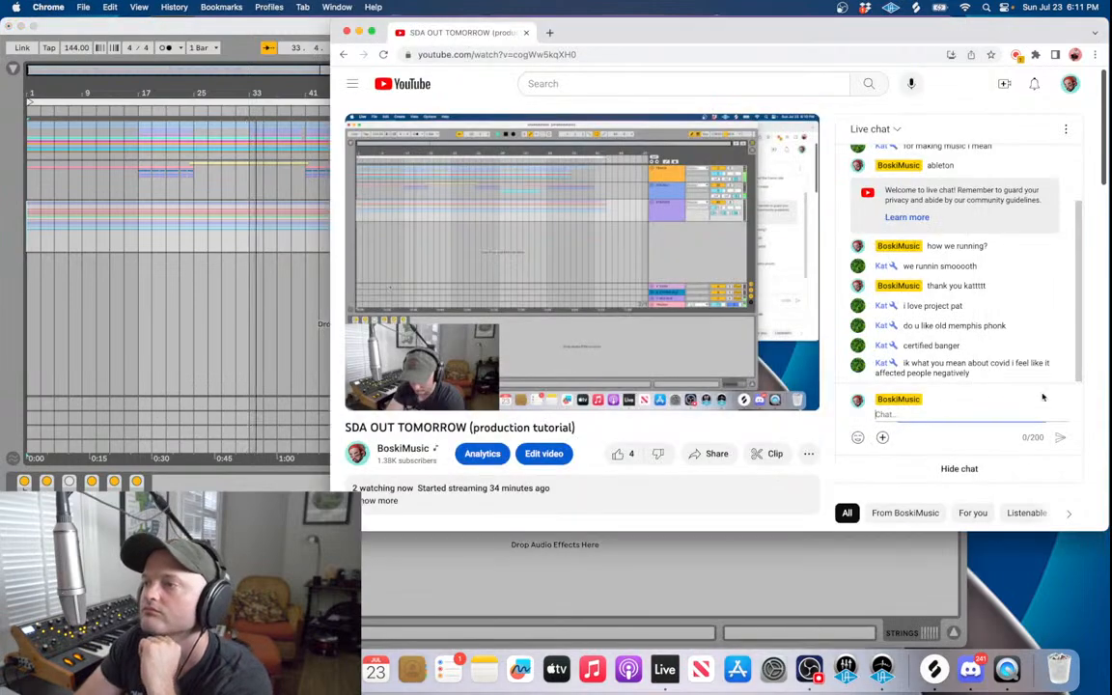
- Post "definitely did" and "i worked on a lot of music and really enjoyed it" in the YouTube live chat in Chrome
click(984, 409)
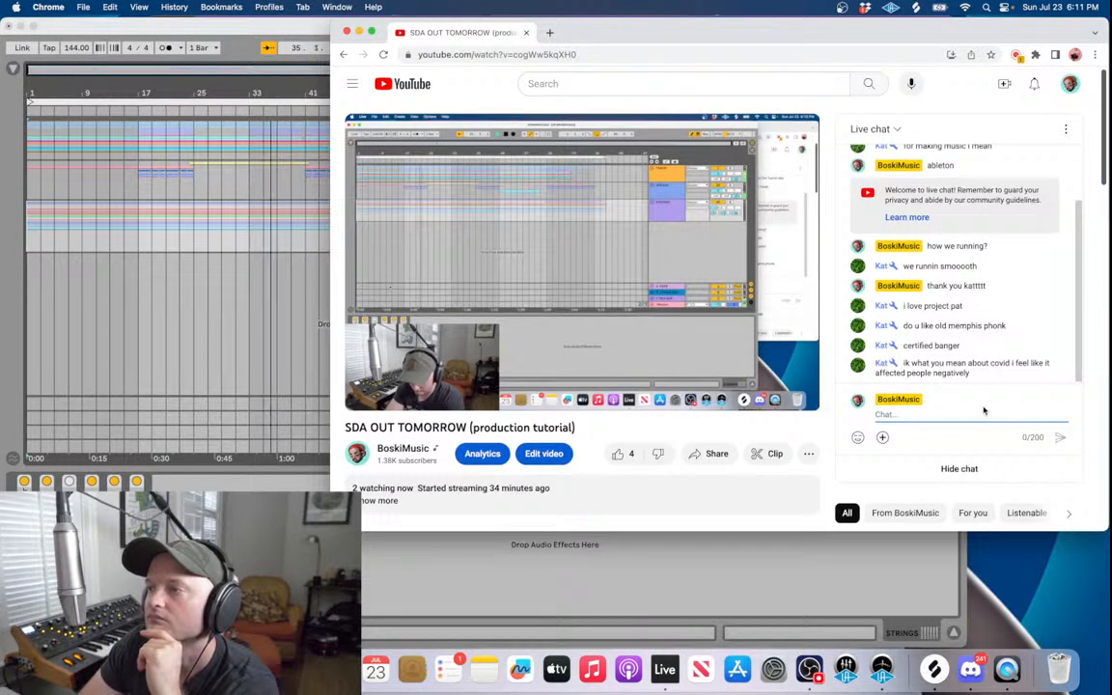
text(delinite)
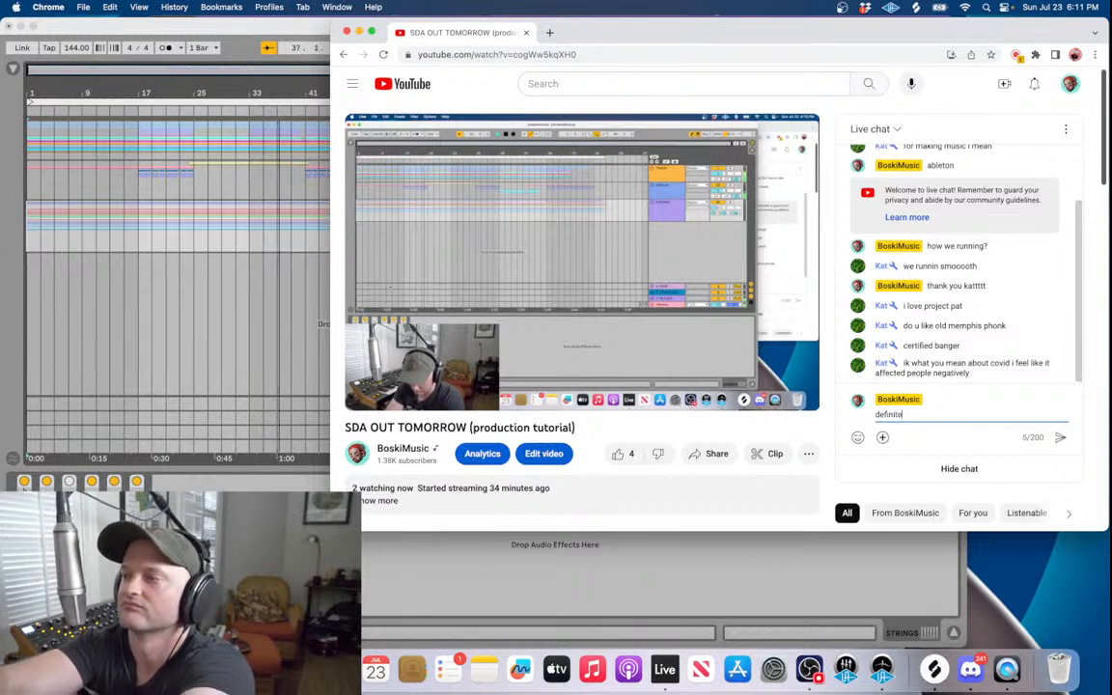
text(ly did)
key(Return)
text(i worked on a lot of)
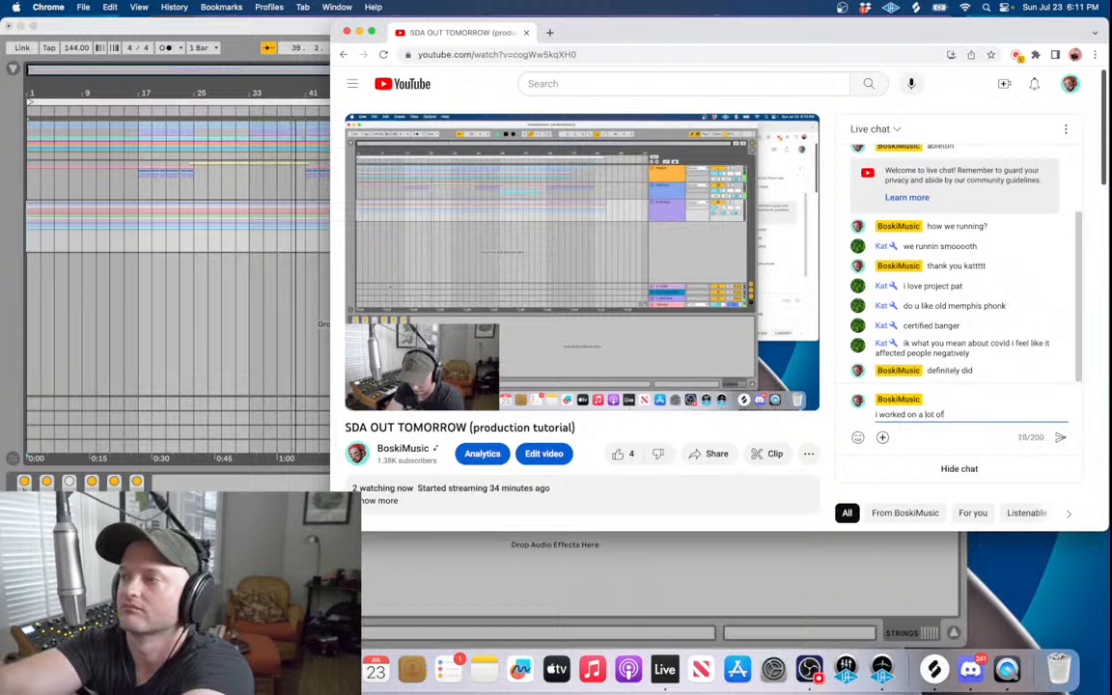
text( music and really )
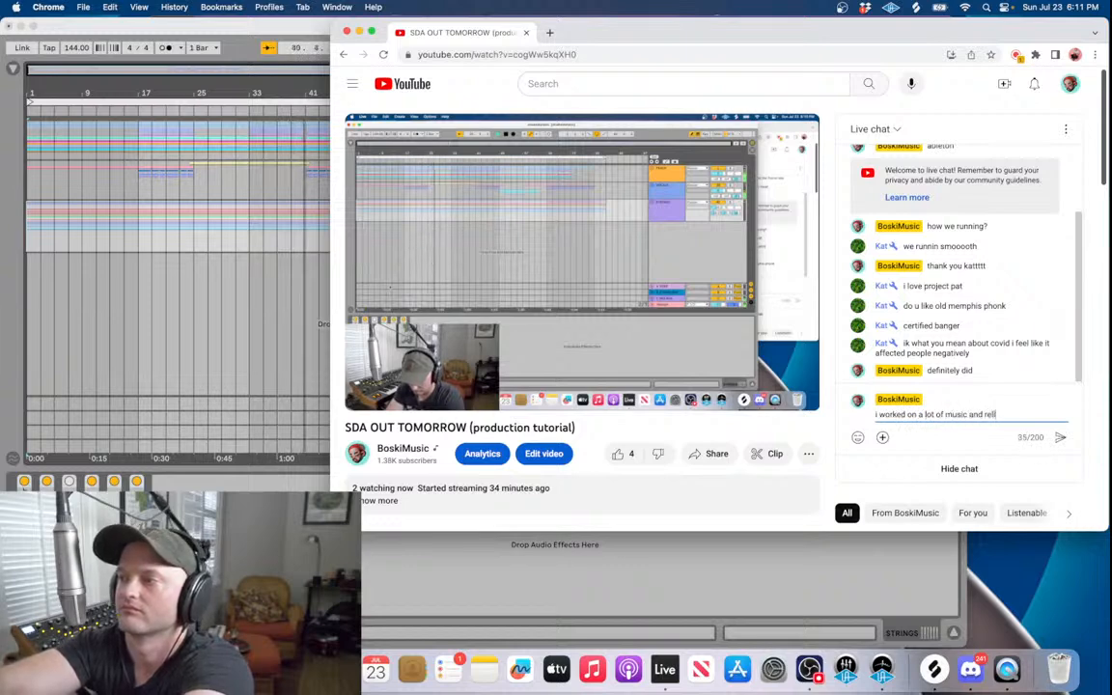
text(enjoyed it)
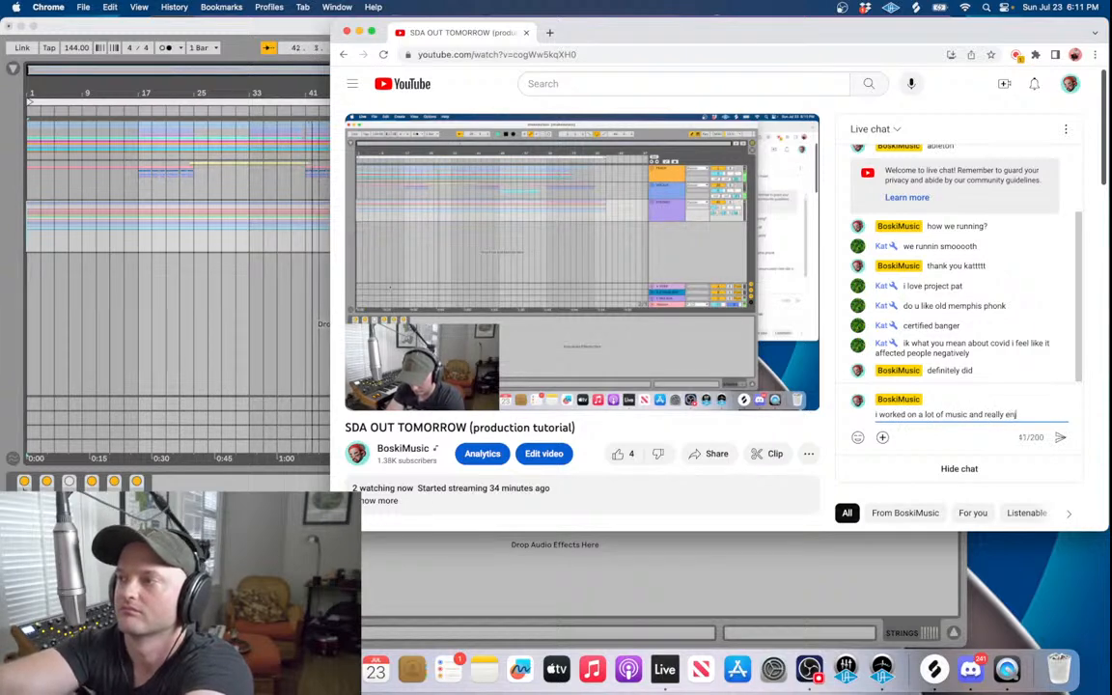
key(Return)
- Post "but it was still a bummer" and "I'M RIGHT HEREEEEE" in the YouTube live chat
text(but it was)
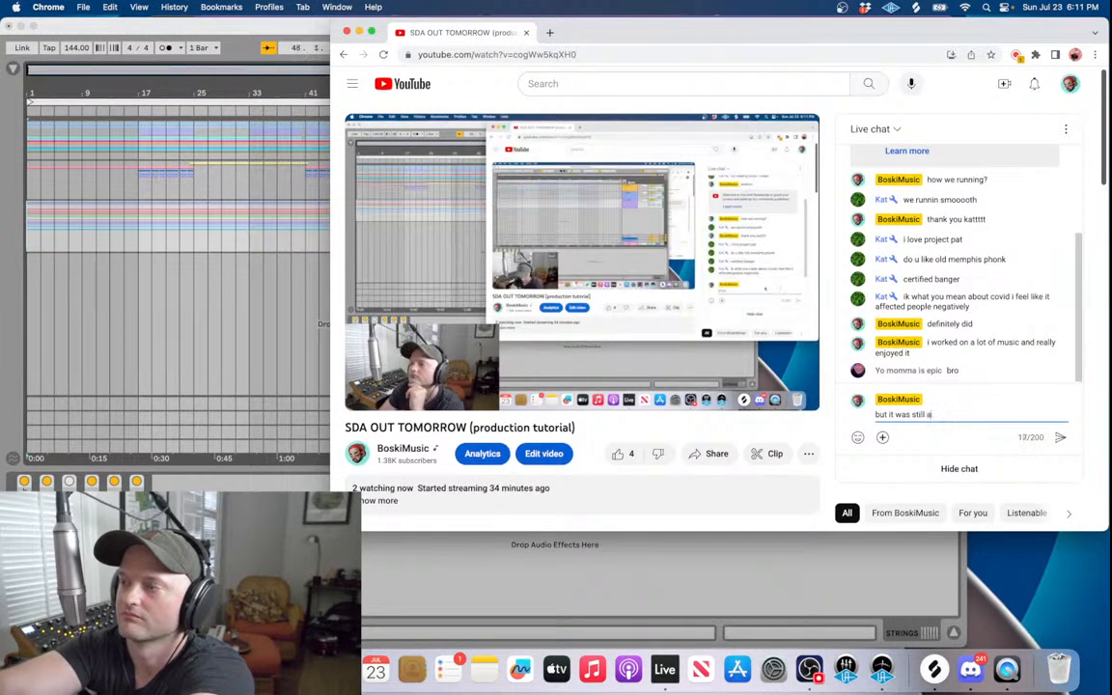
text(still a bummer)
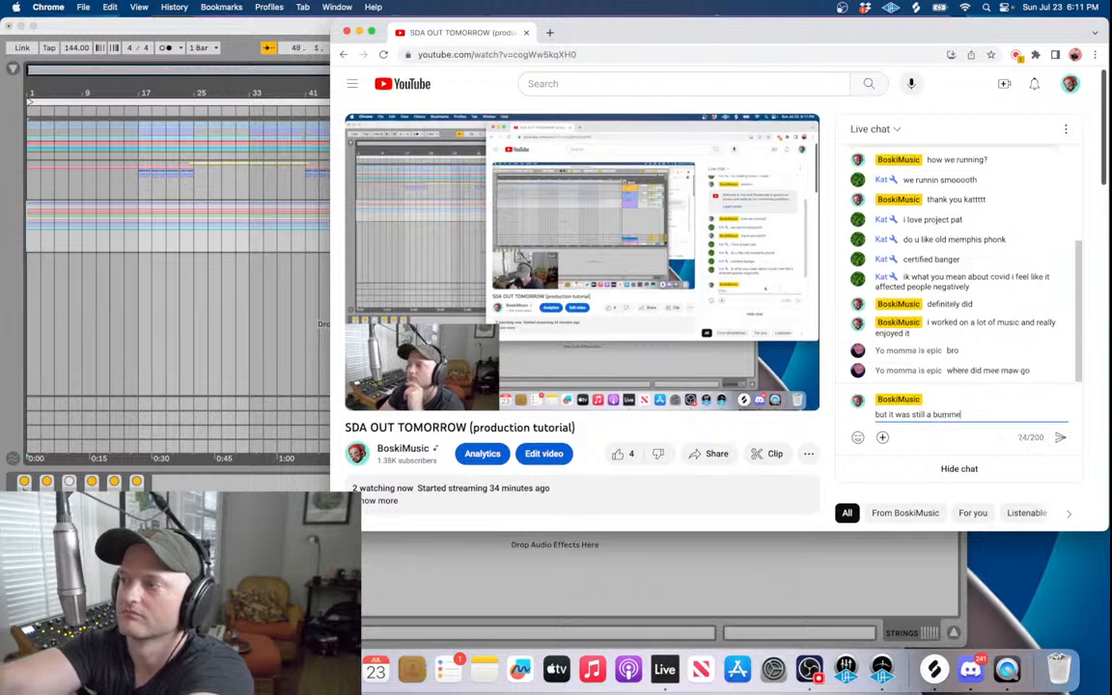
key(Return)
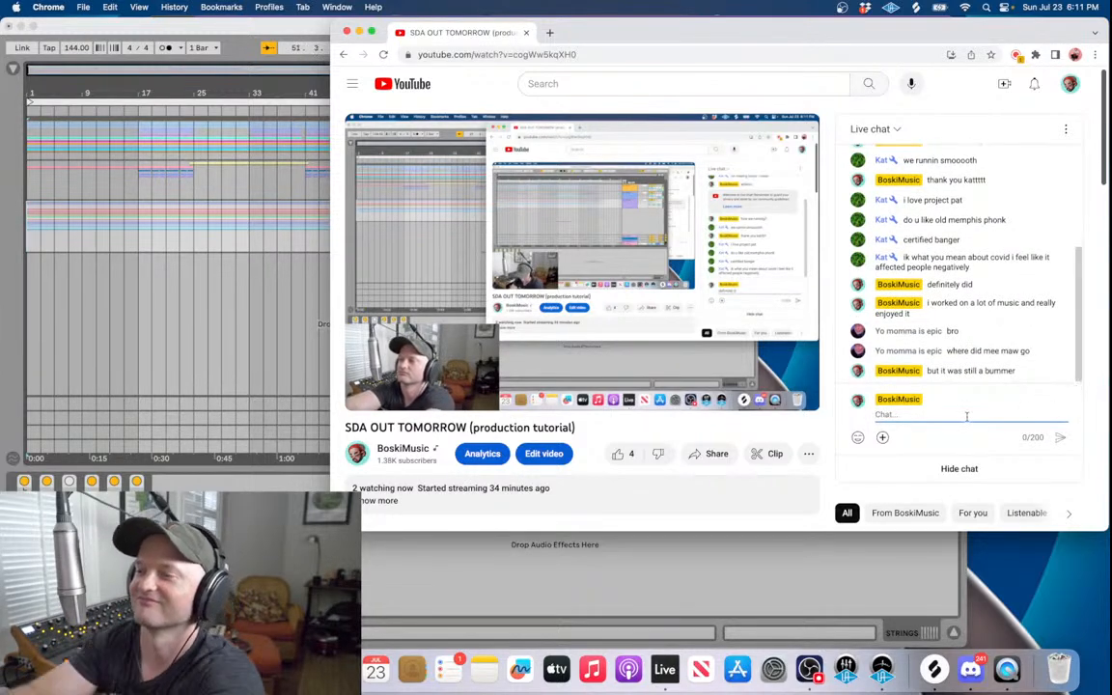
text(I'm)
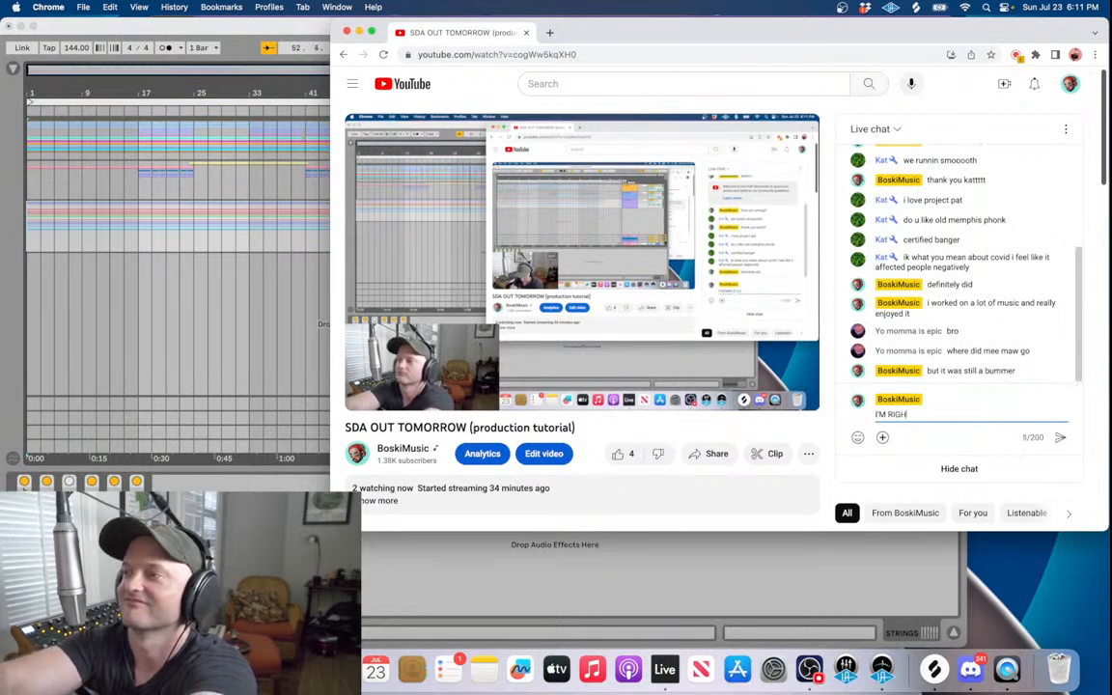
text( RIGHT HEREE)
key(Return)
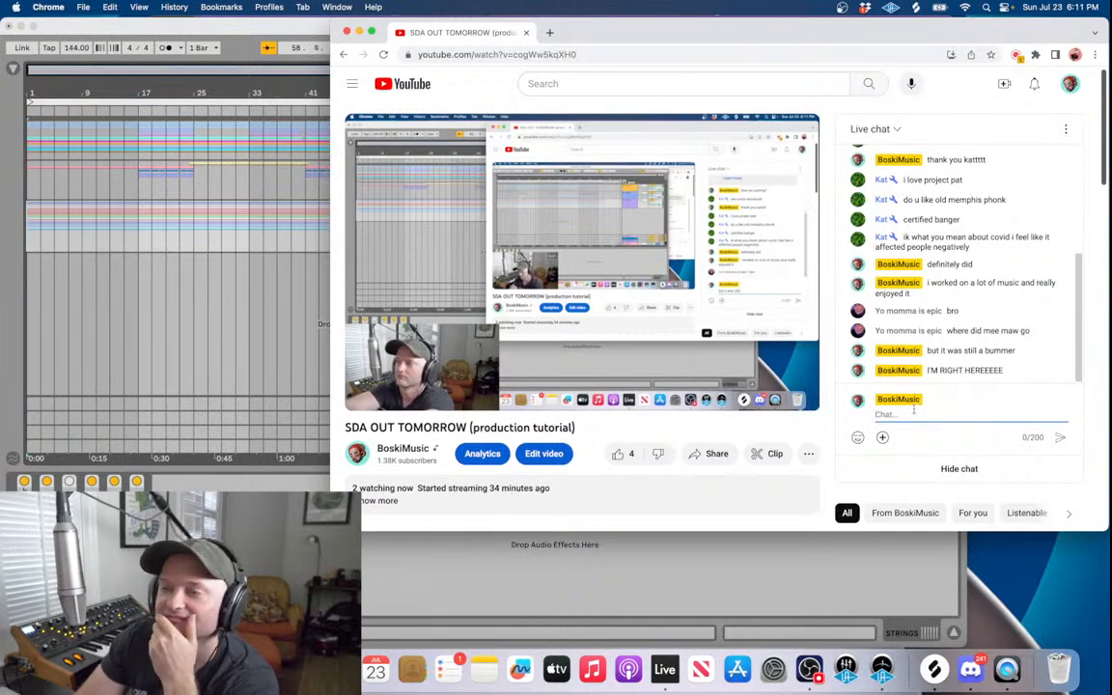
- Shift the Chrome window outward and narrow the Ableton Live window so the live chat stays visible beside the arrangement
click(193, 356)
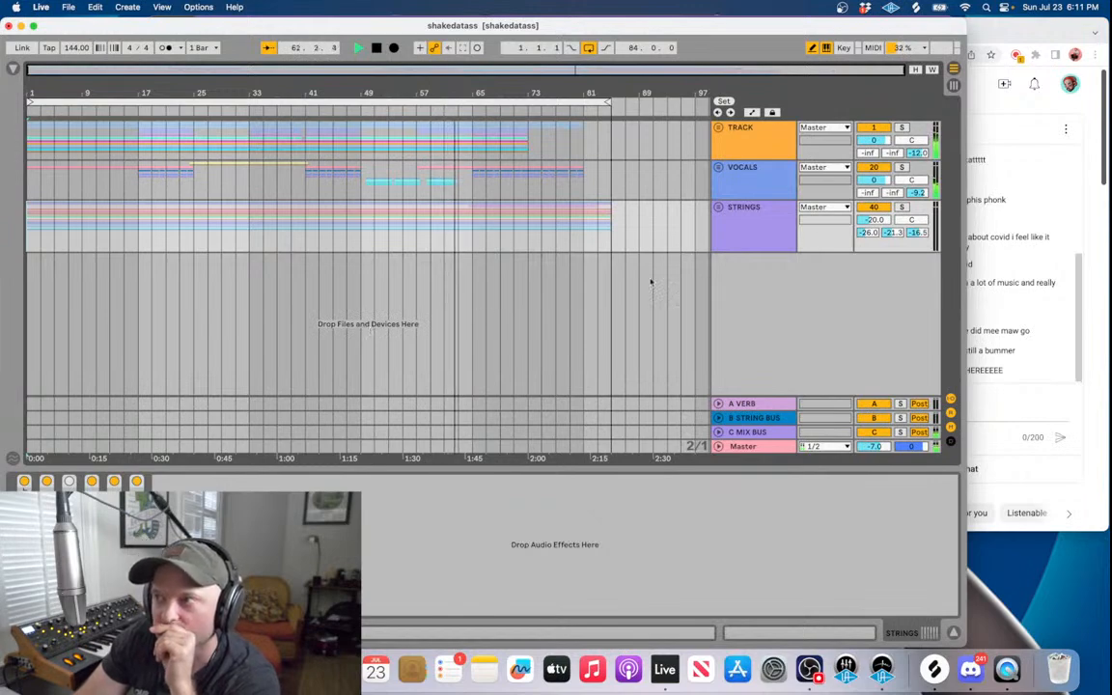
click(1017, 36)
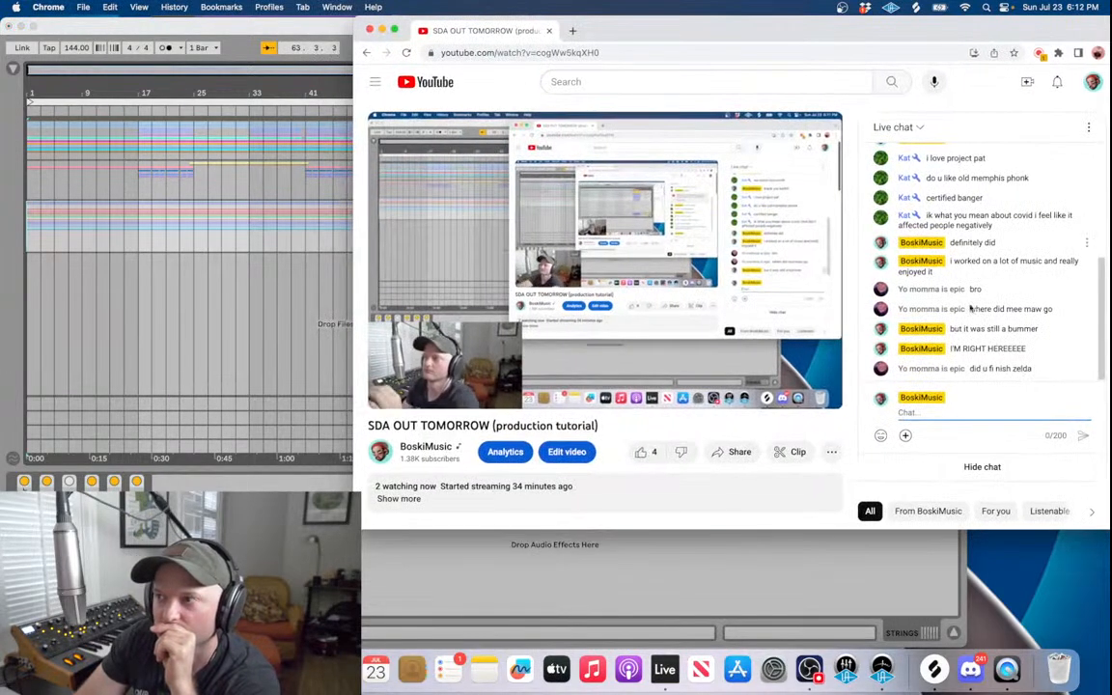
click(819, 580)
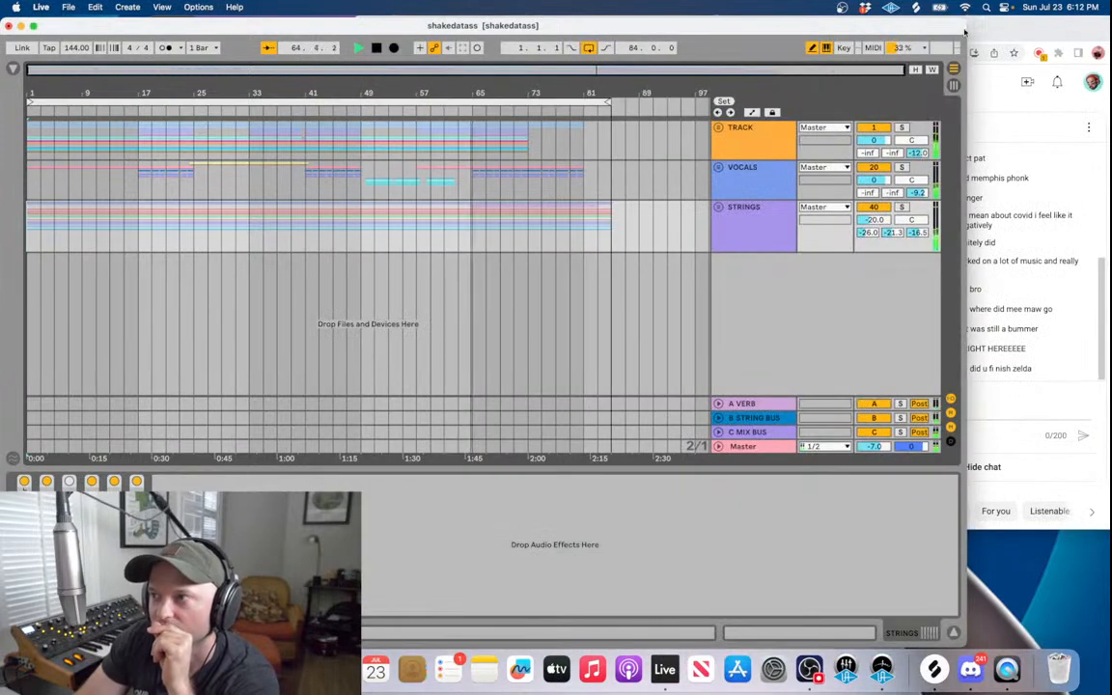
drag(965, 26, 860, 26)
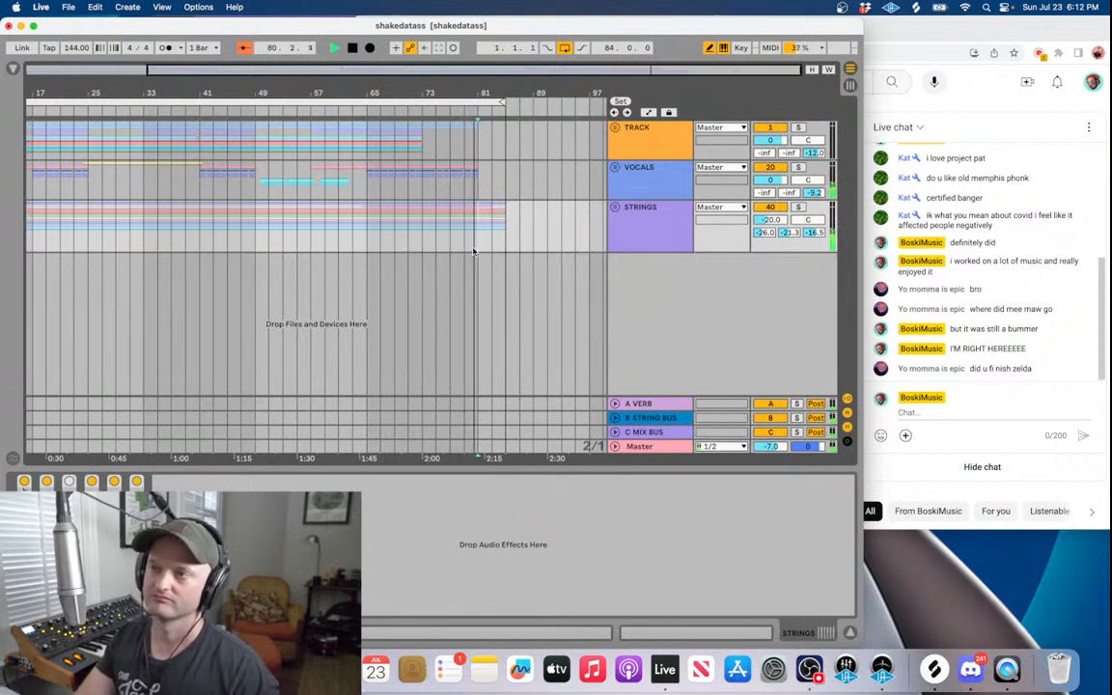
- Stop playback, play the soloed STRINGS group from near the end of the song, and stop again
key(space)
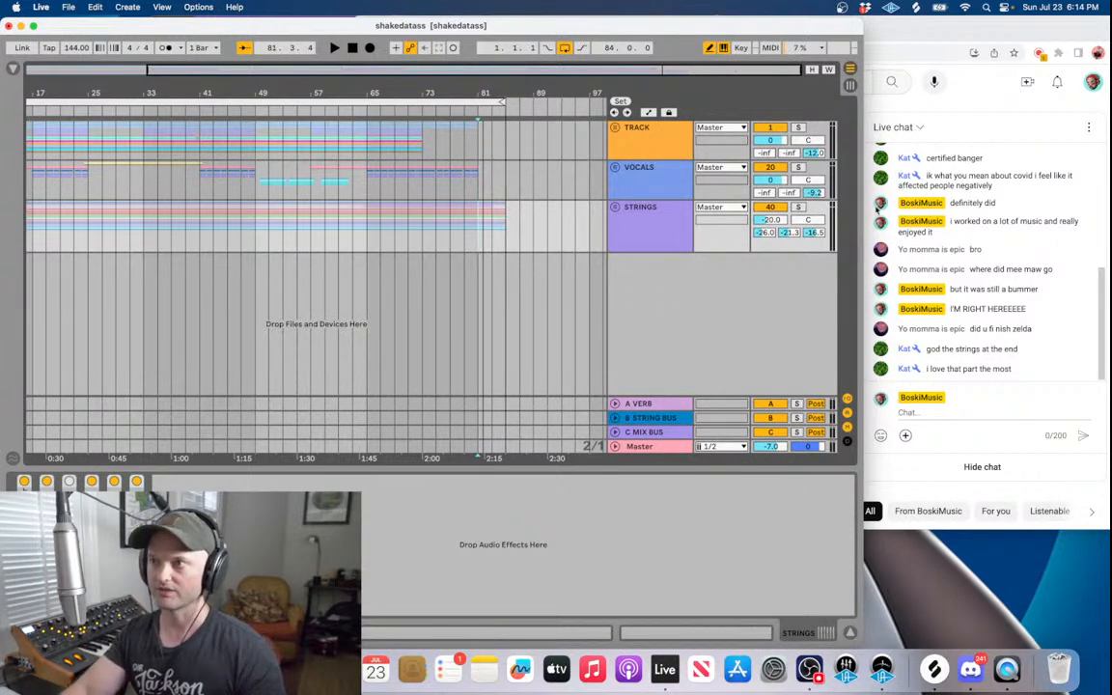
click(435, 250)
key(space)
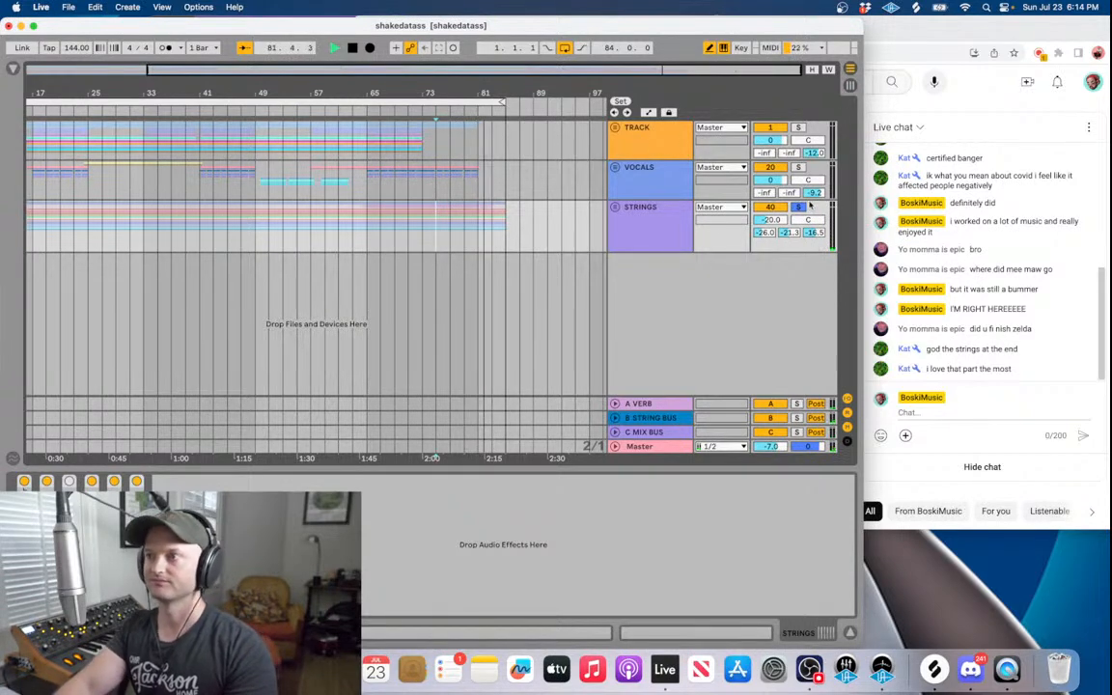
key(space)
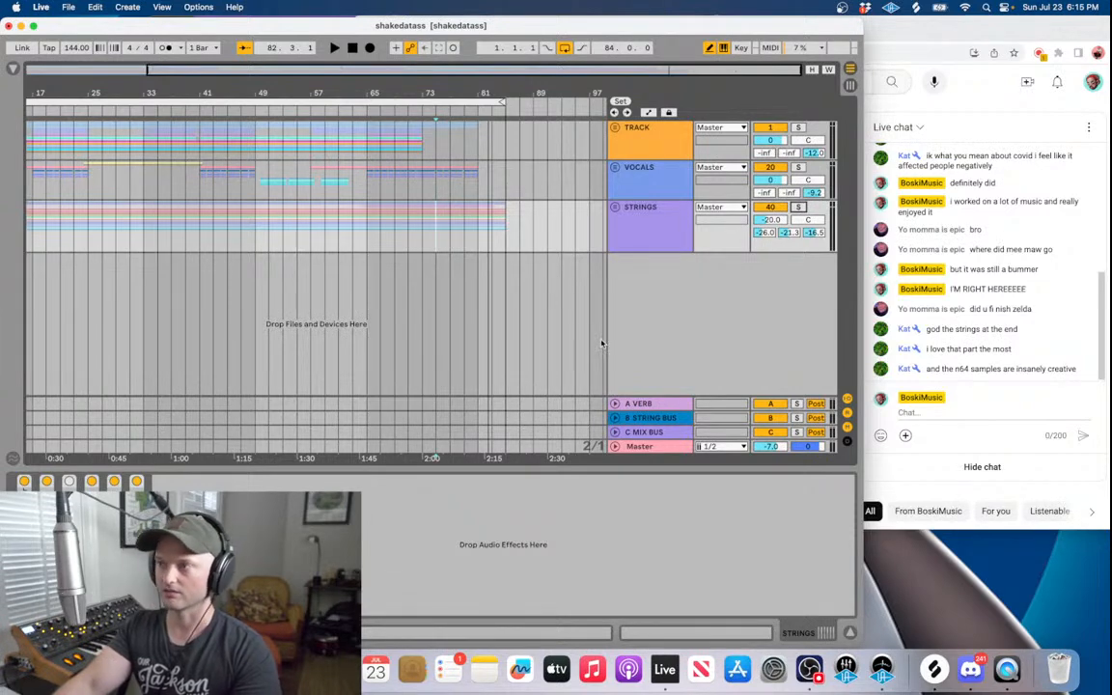
- Expand the TRACK and piano melody groups and show the J37 Stereo tape plug-in on the harp64 track
click(617, 129)
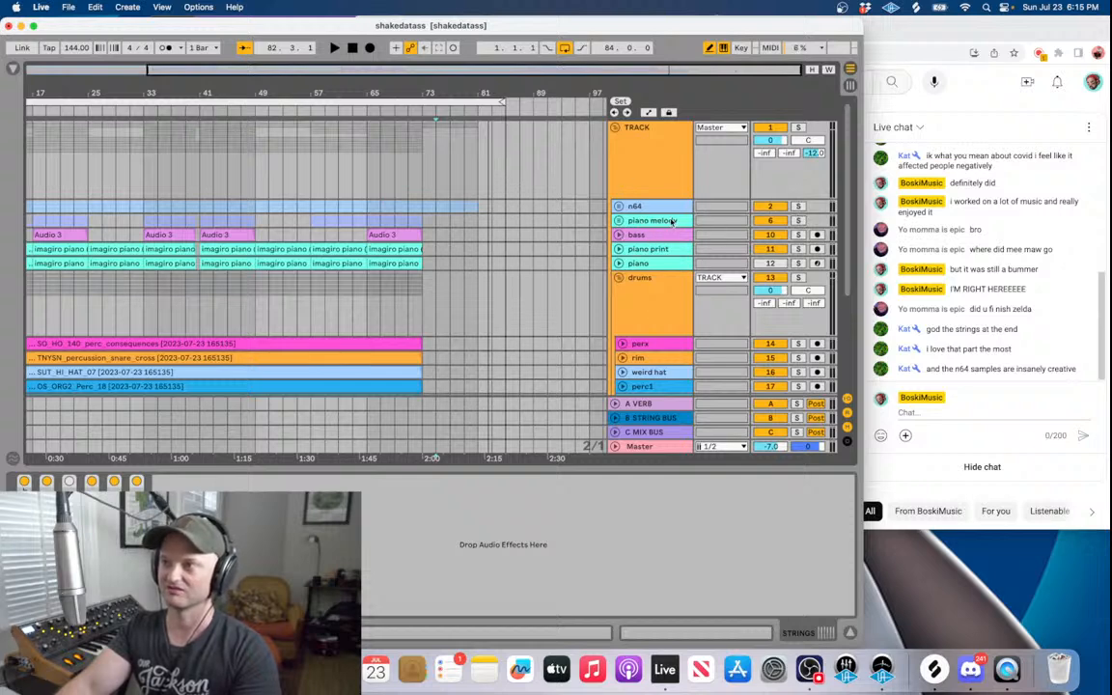
click(619, 221)
click(344, 288)
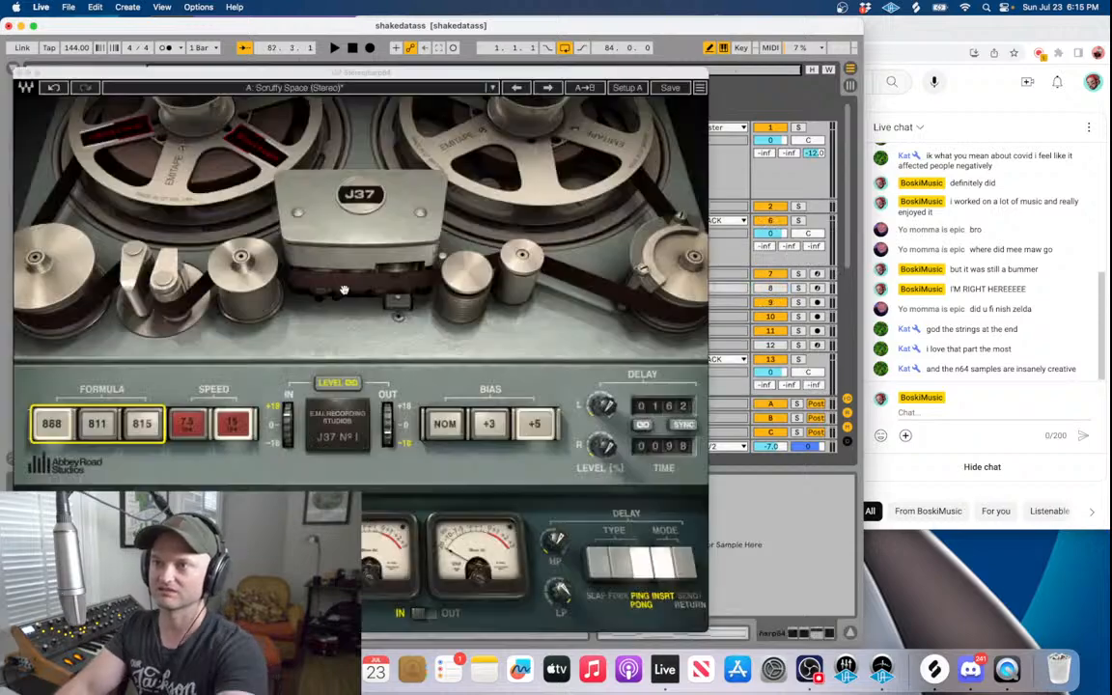
- Play the song with the piano melody group soloed, close the J37 Stereo window, and stop playback
key(space)
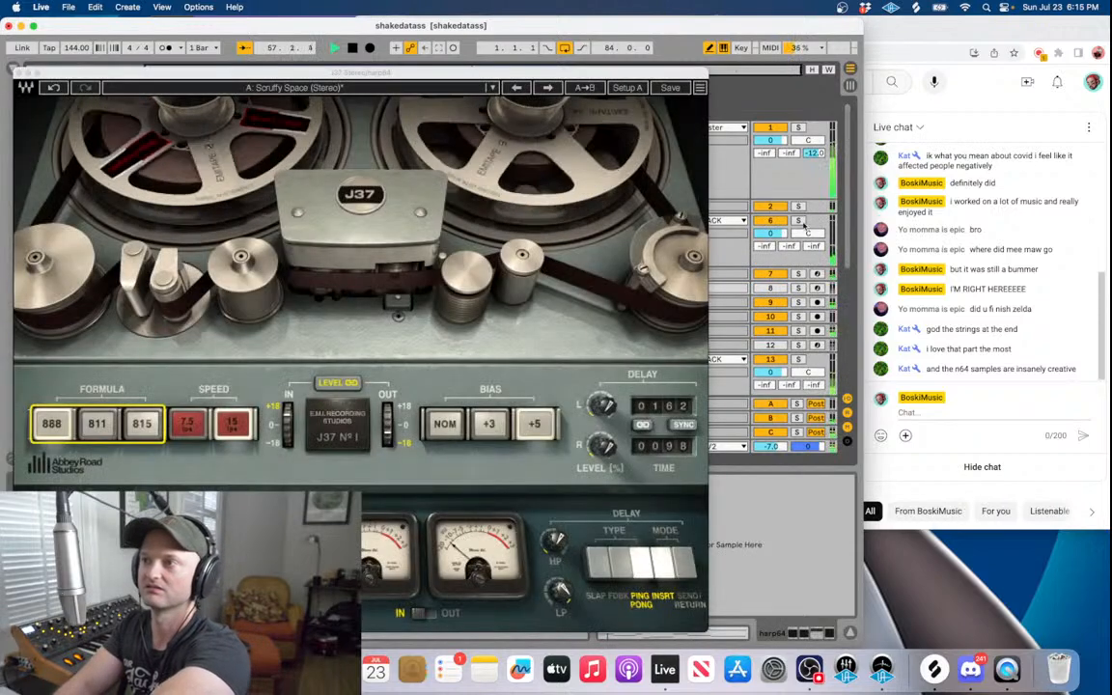
click(798, 220)
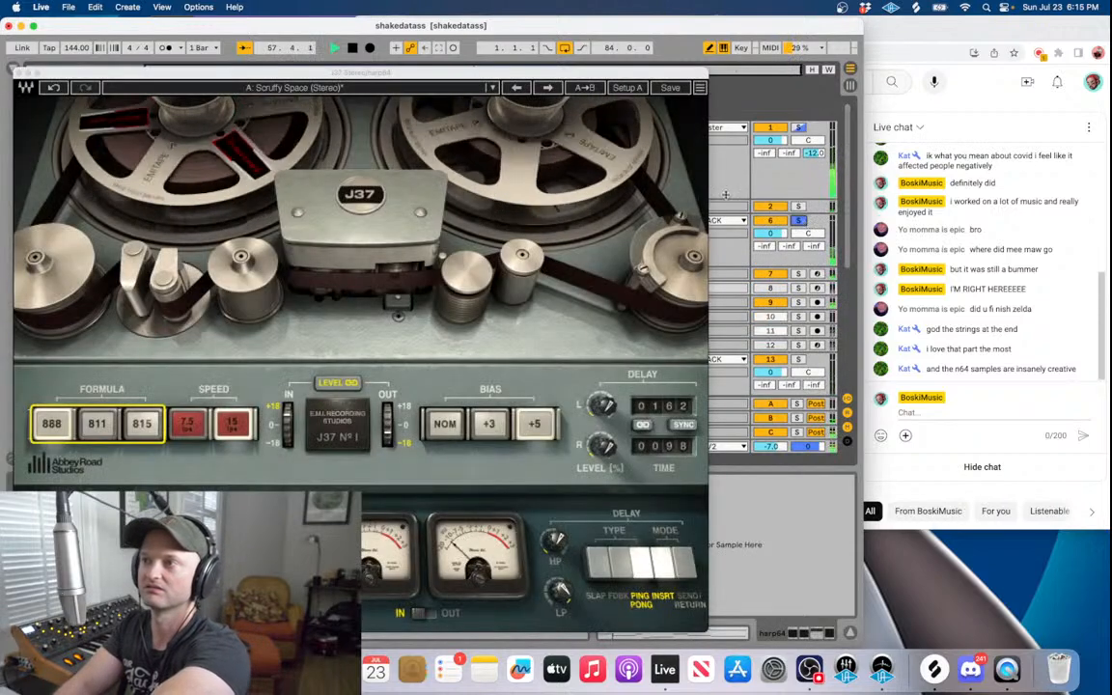
click(13, 72)
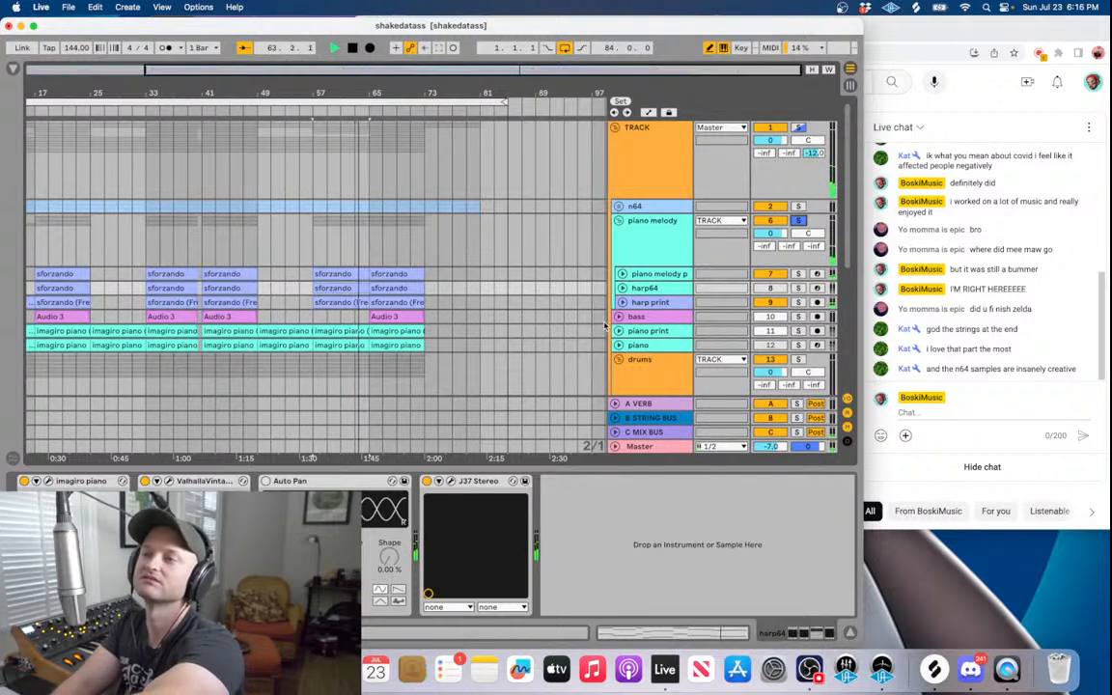
key(space)
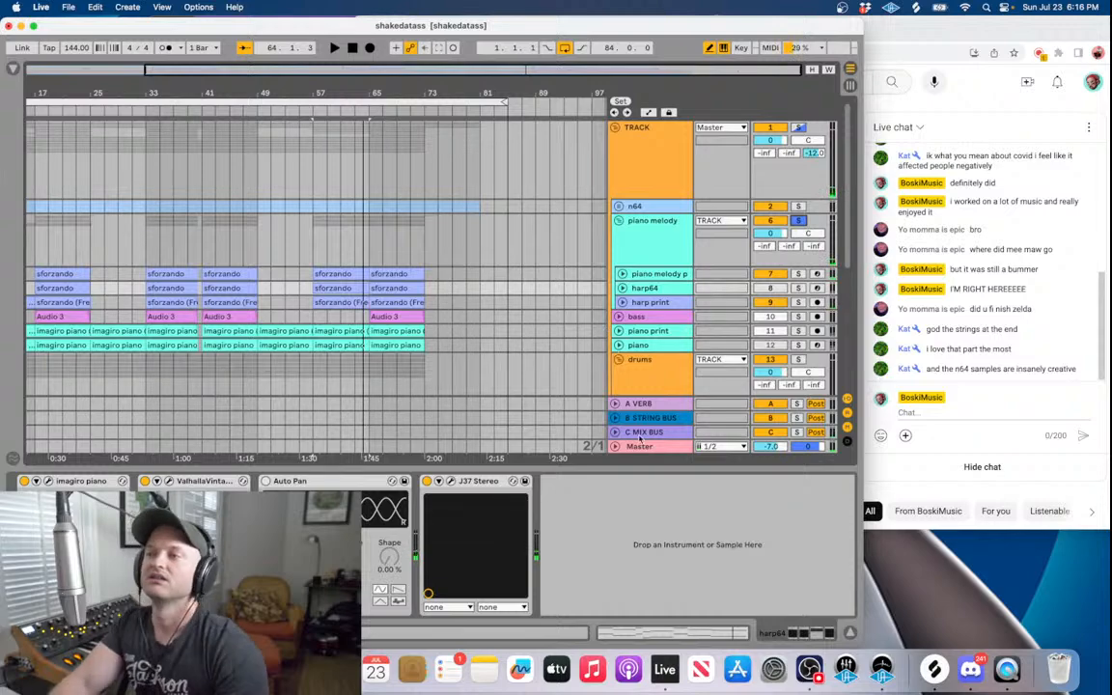
- Check the YouTube live chat in Chrome, return to Ableton Live, and collapse the piano melody, drums and TRACK groups
click(908, 456)
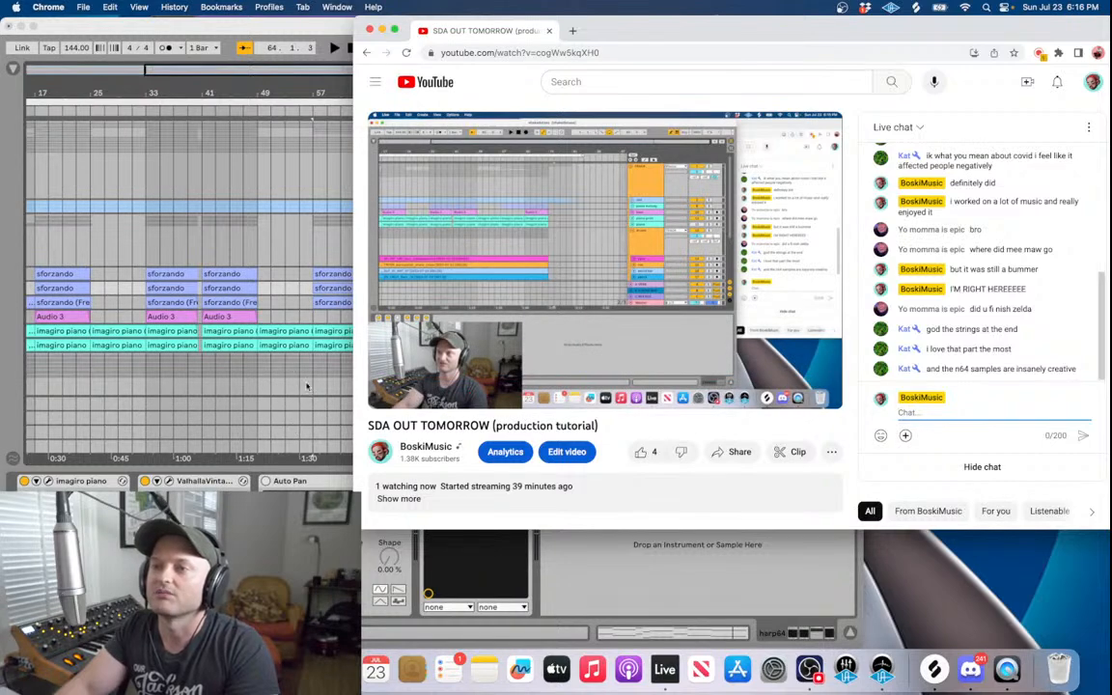
click(307, 386)
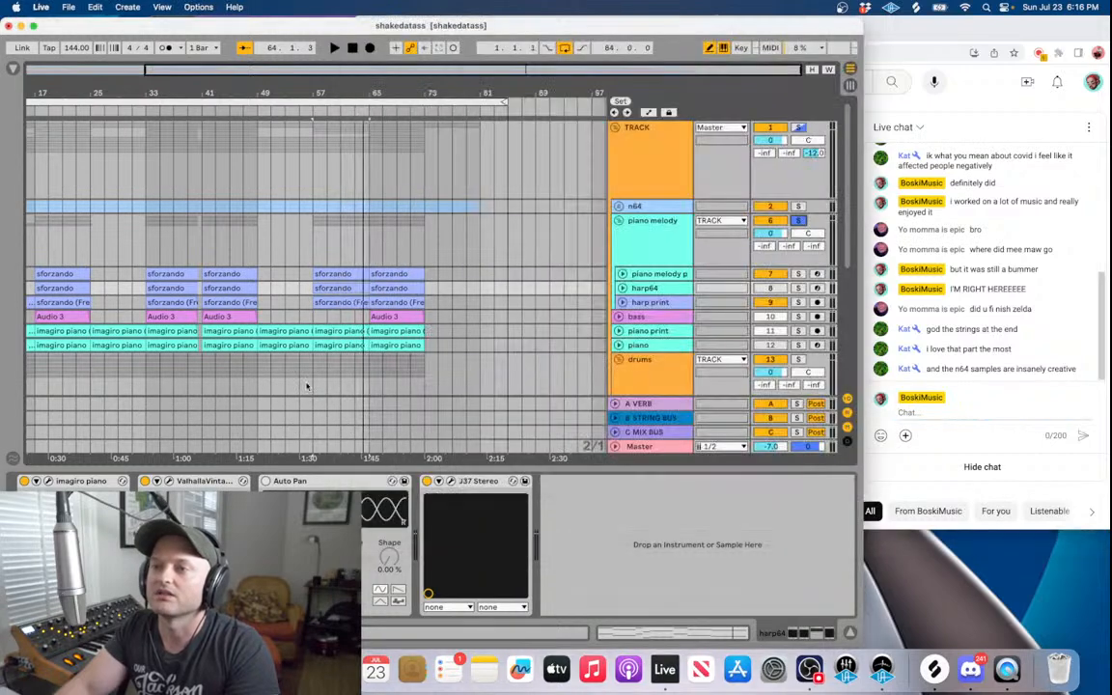
click(366, 391)
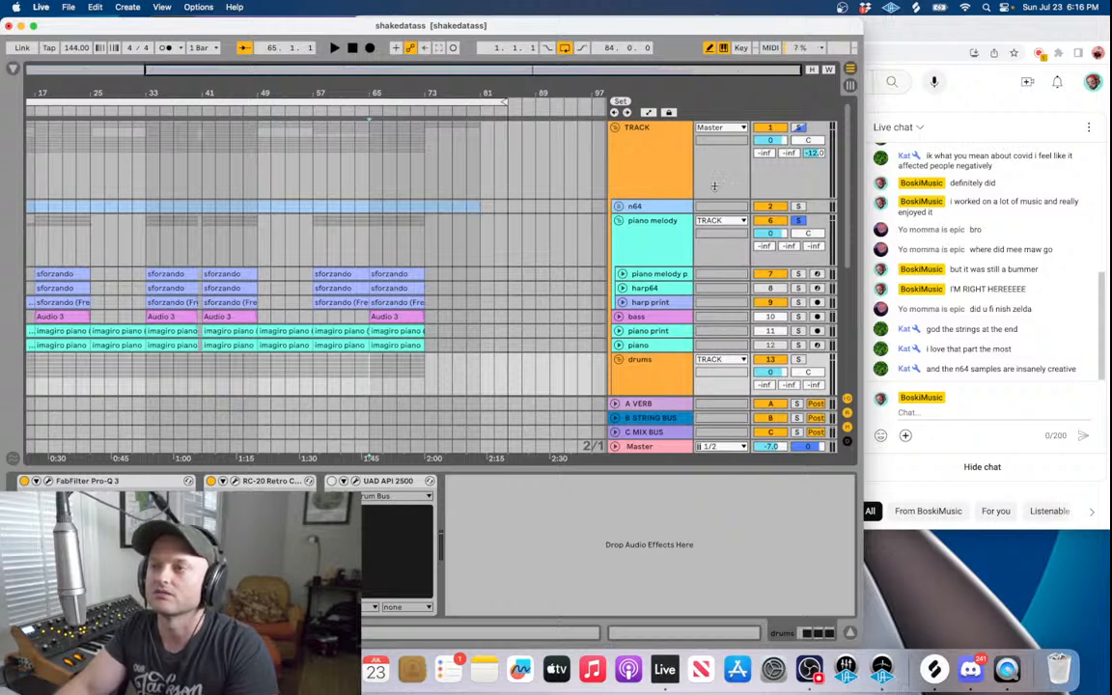
click(619, 221)
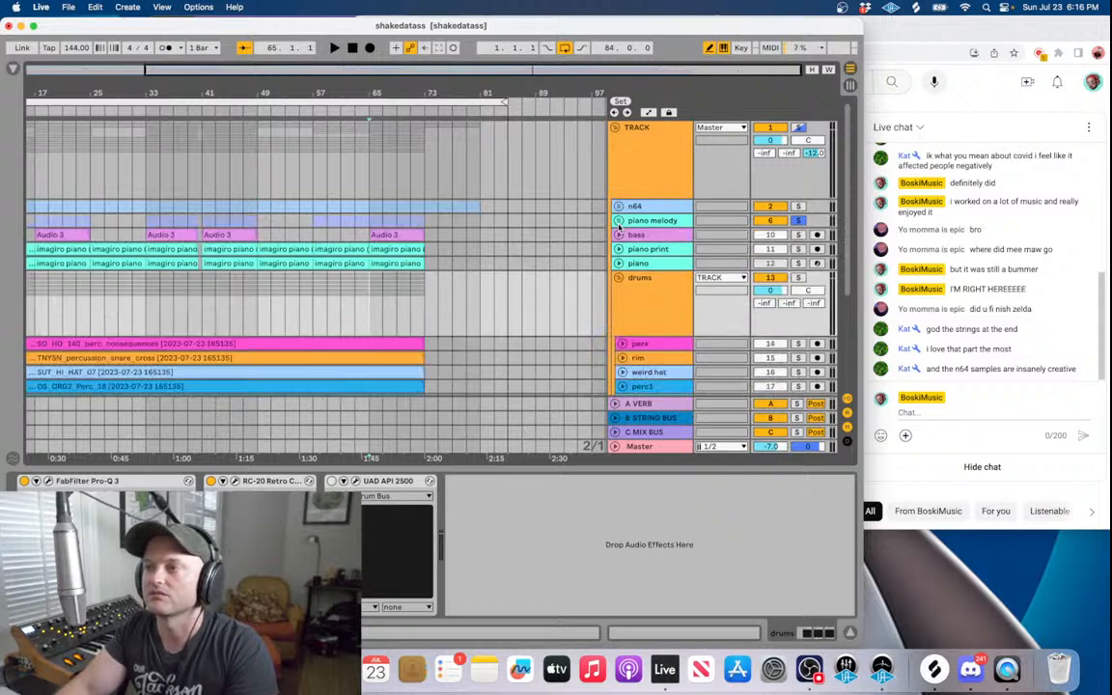
click(618, 277)
click(615, 132)
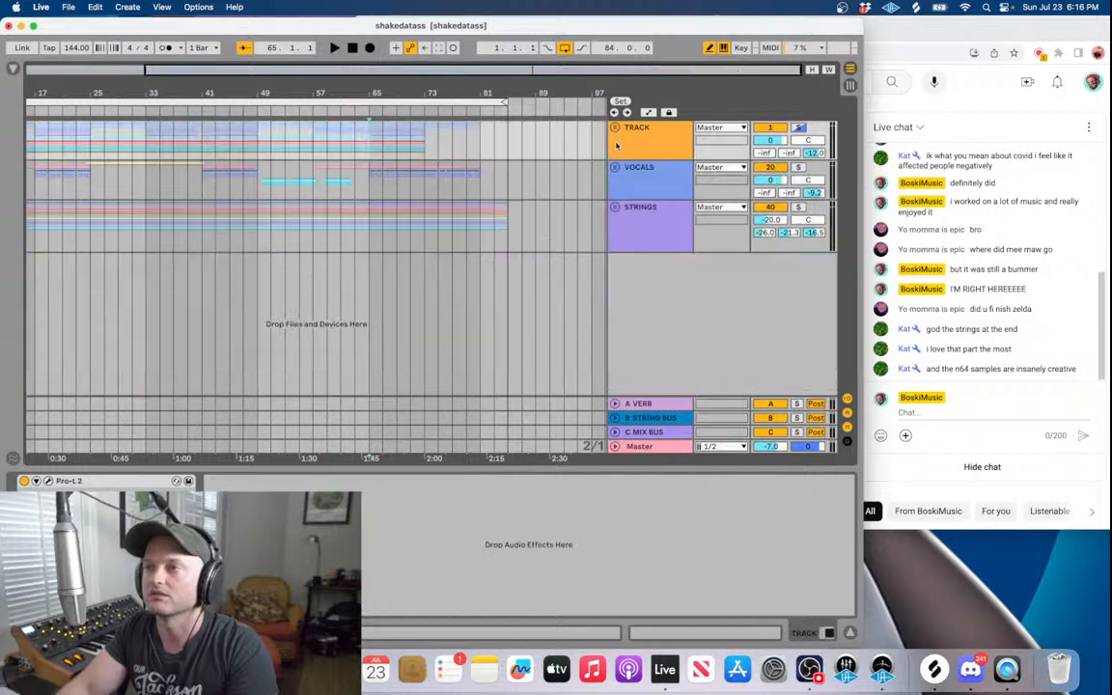
- Place the insertion marker at bar 1 on the STRINGS group, check the stream in OBS Studio, and return to Ableton Live
drag(475, 93, 492, 93)
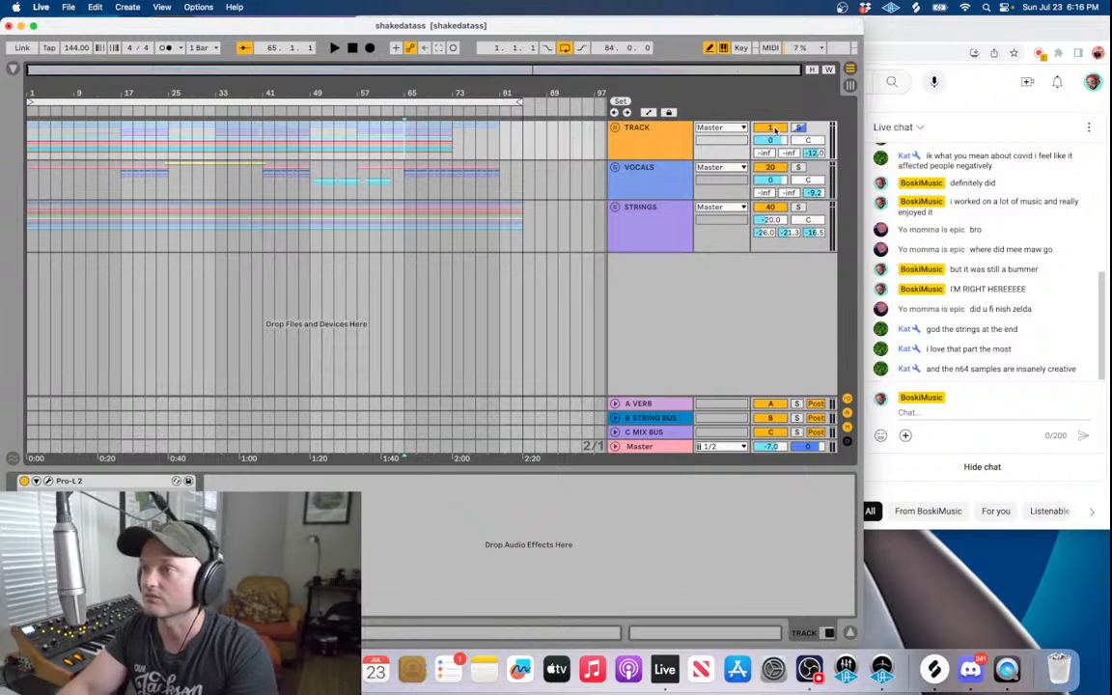
click(27, 218)
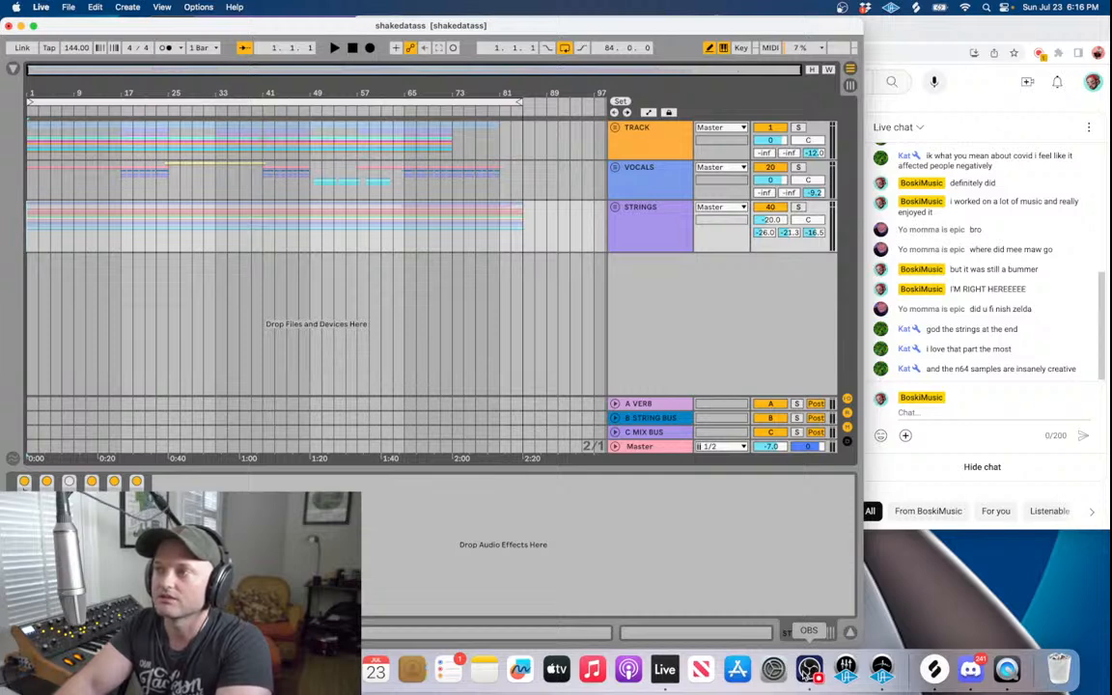
click(808, 668)
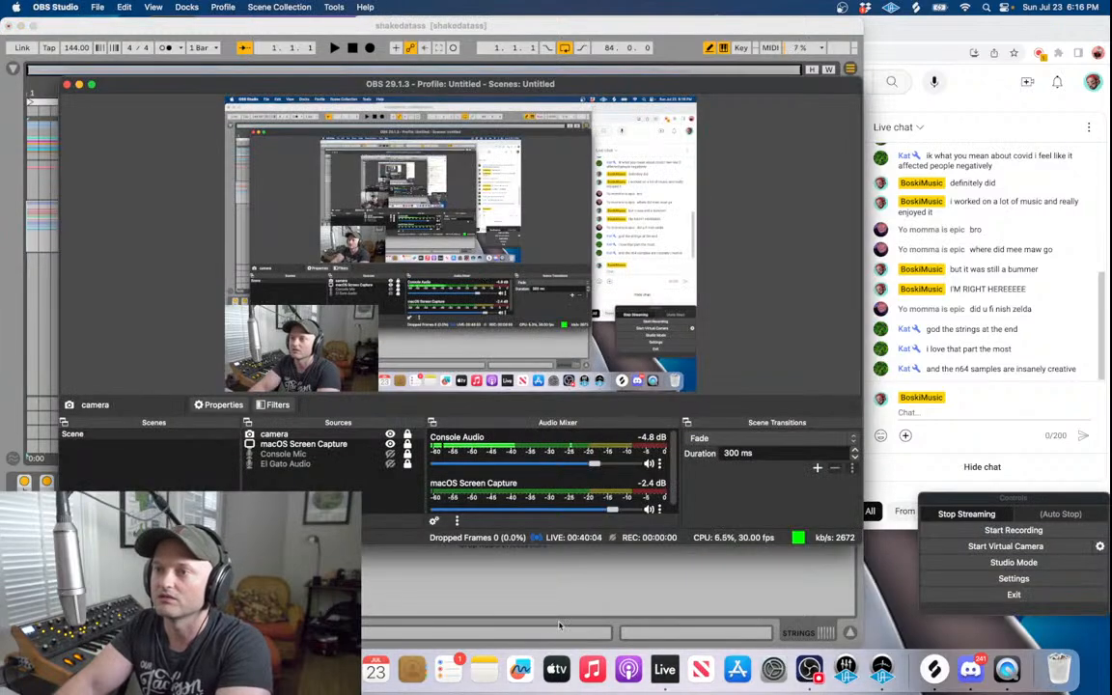
click(555, 579)
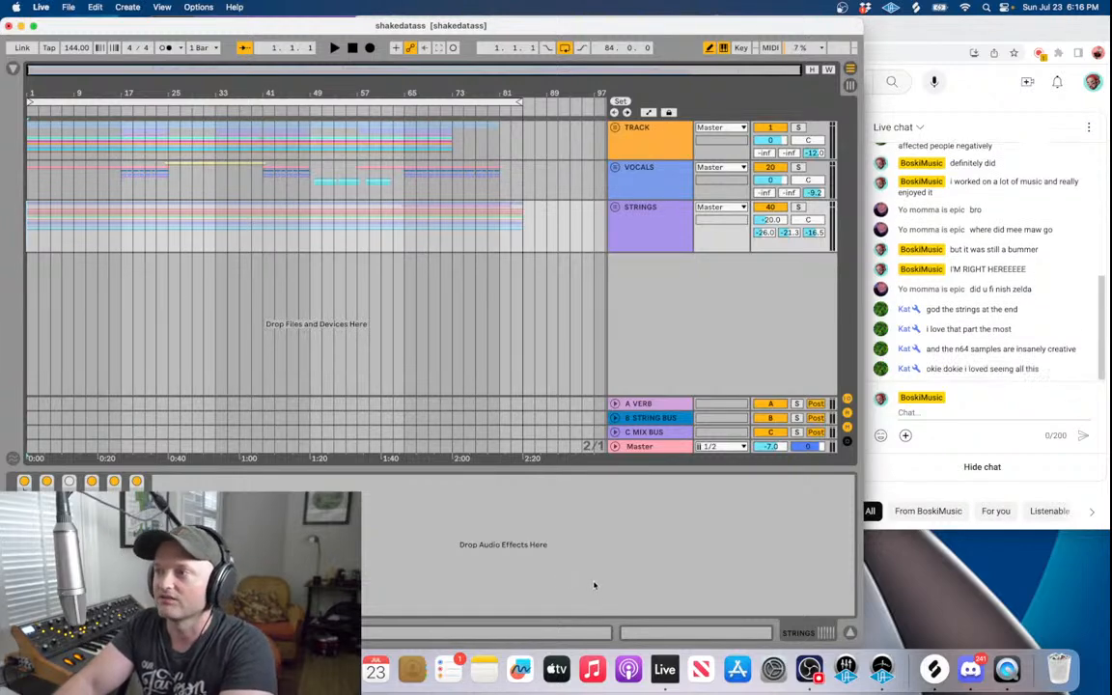
- Switch to the YouTube live chat in Chrome and send the message "I appreciate so so muchhhhh"
click(965, 413)
text(I)
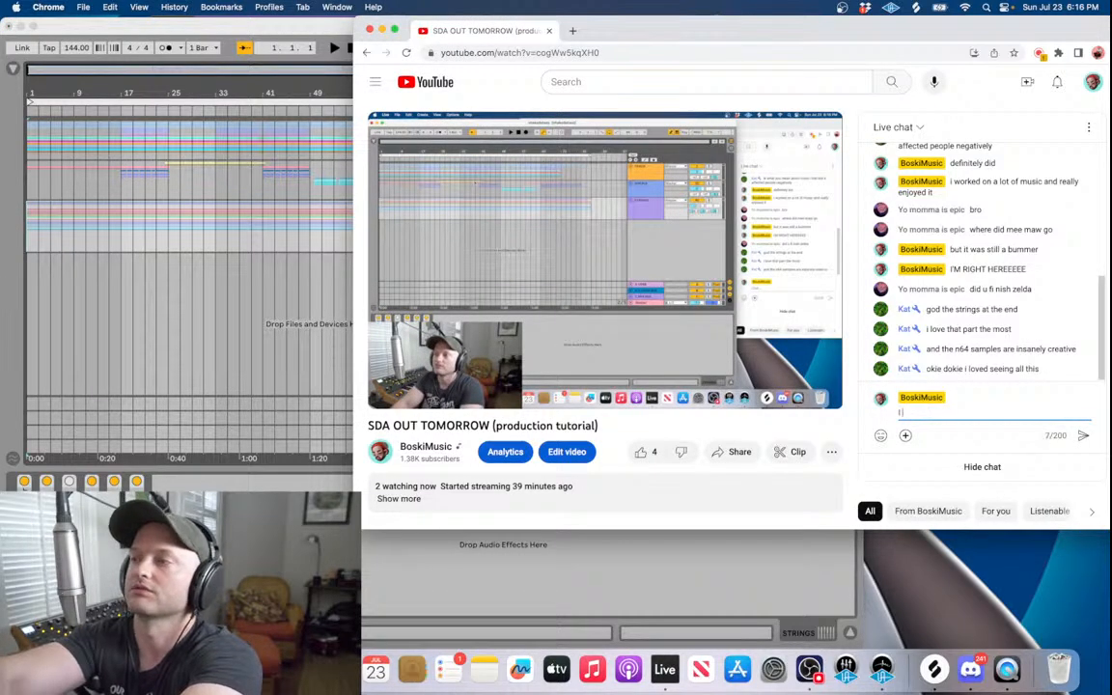
text( APPREappreciate you)
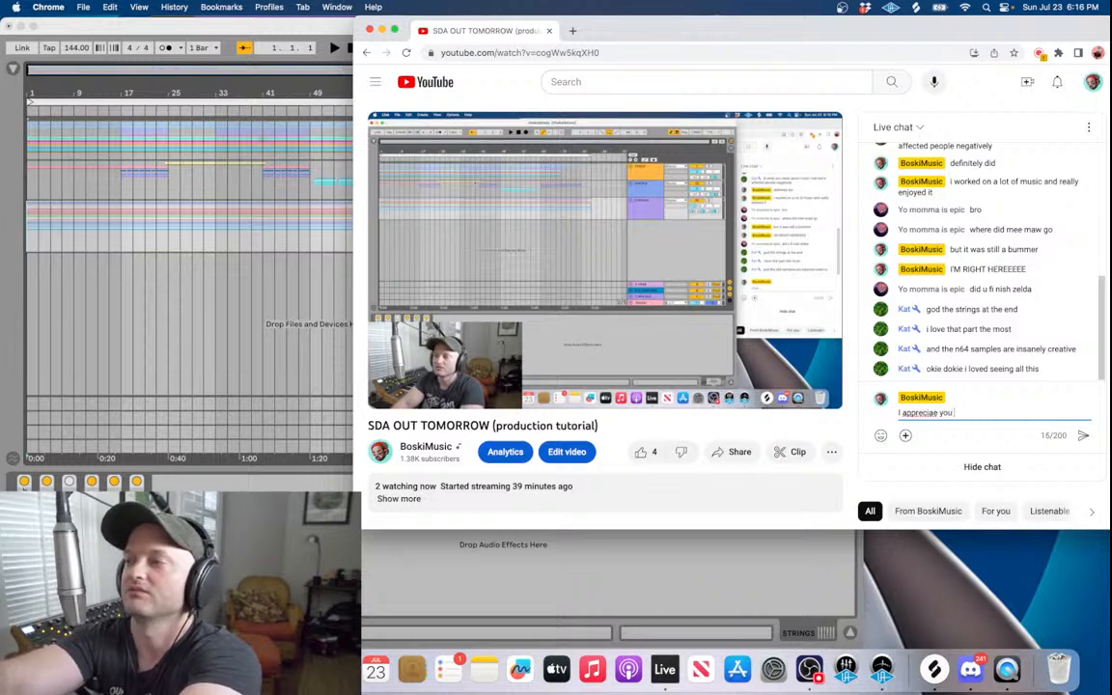
key(BackSpace)
key(BackSpace)
key(BackSpace)
text(so so)
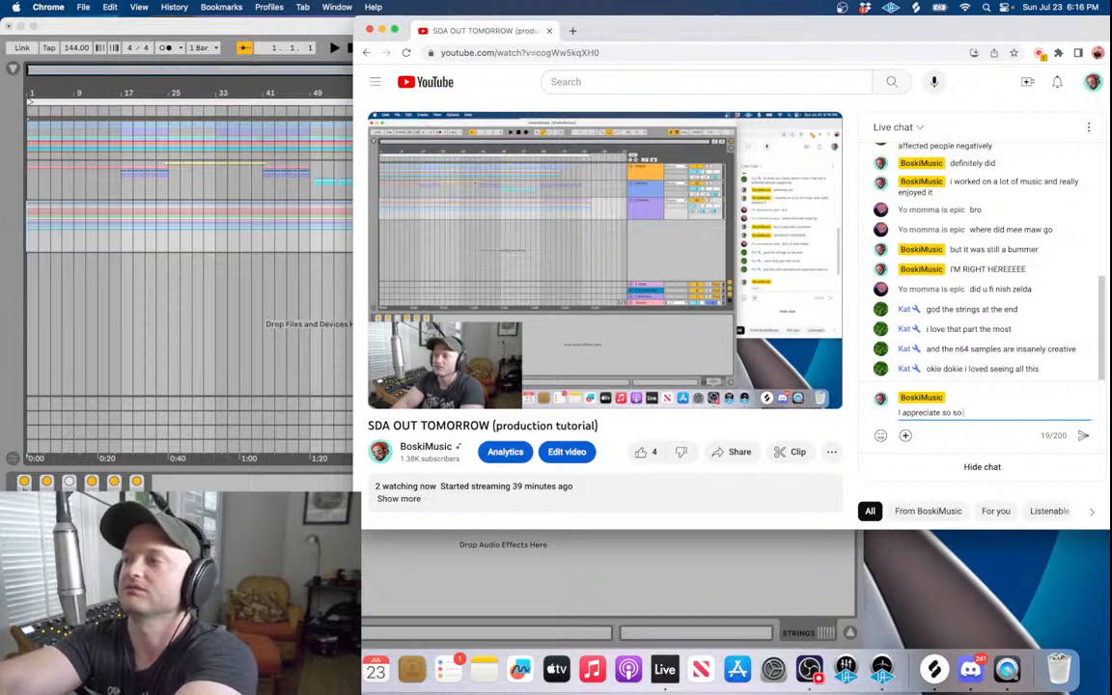
text( muchhhh)
key(Return)
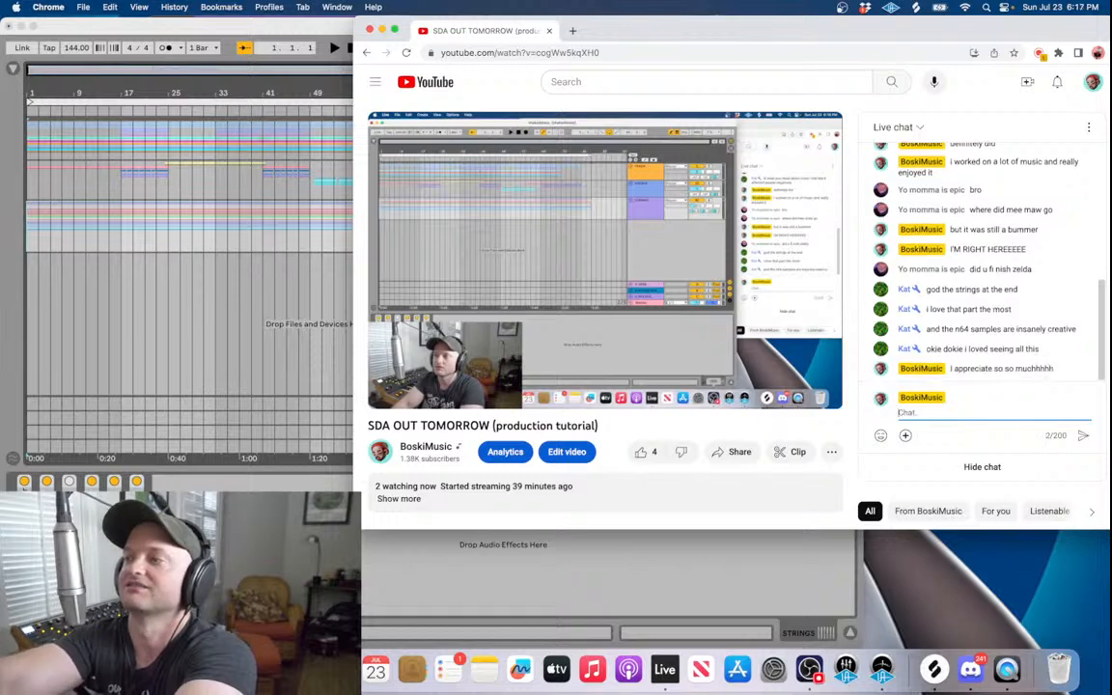
- Return to Ableton Live and bring up OBS Studio with its streaming controls
click(230, 317)
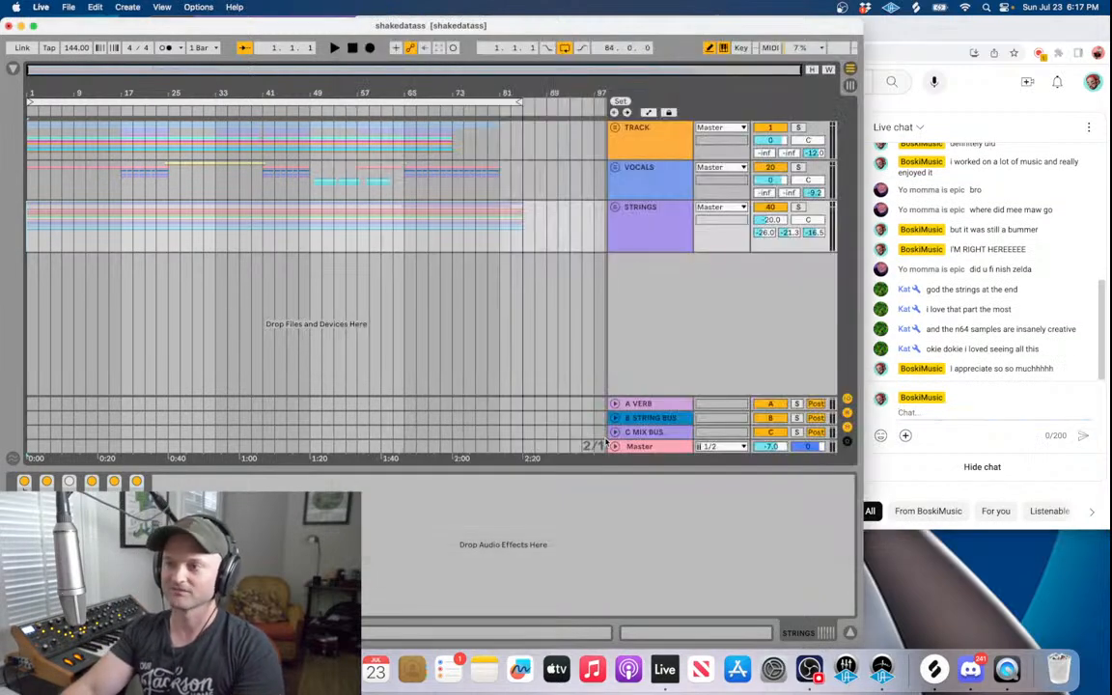
click(809, 669)
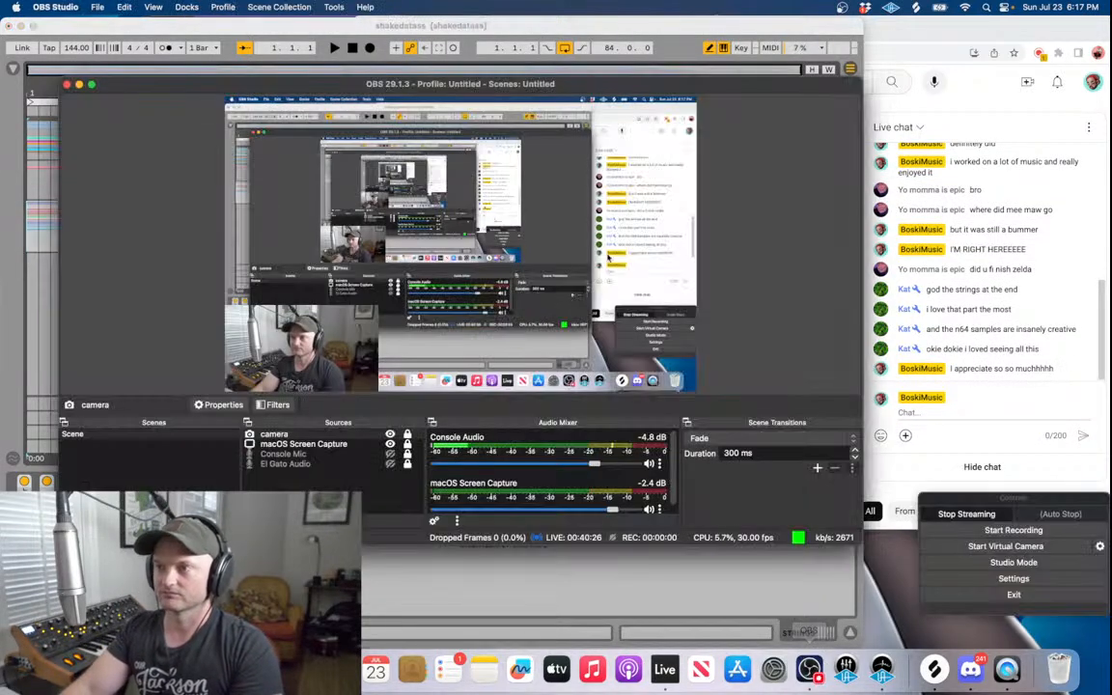